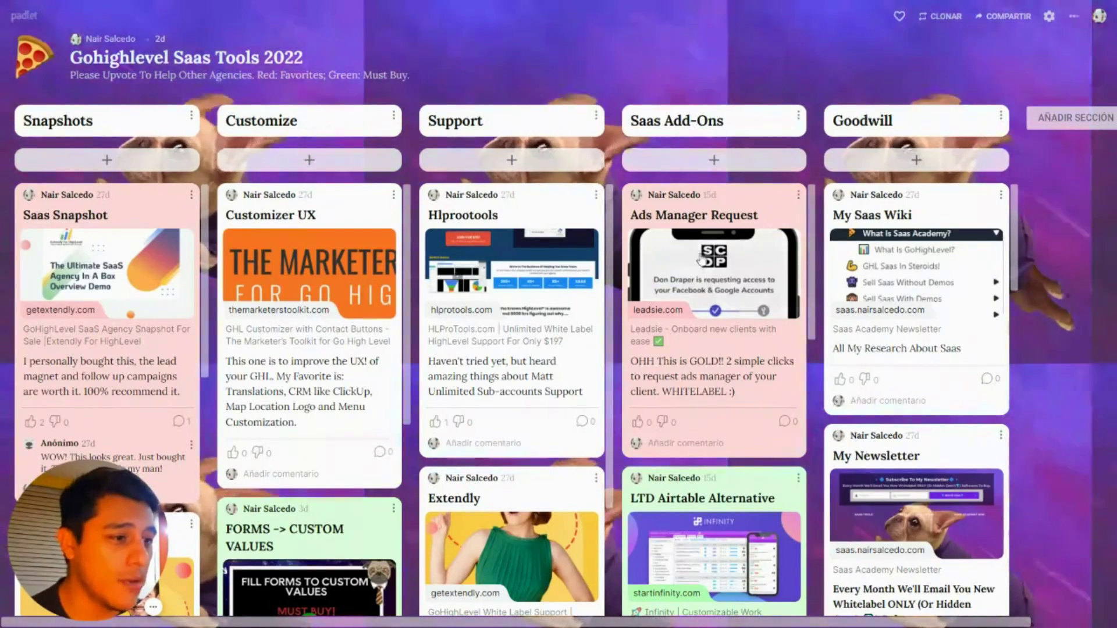
# Step: Scroll the Saas Add-Ons column and open the LTD Zapier Alternative card's link
pyautogui.scroll(-3, 707, 302)
pyautogui.scroll(-5, 707, 301)
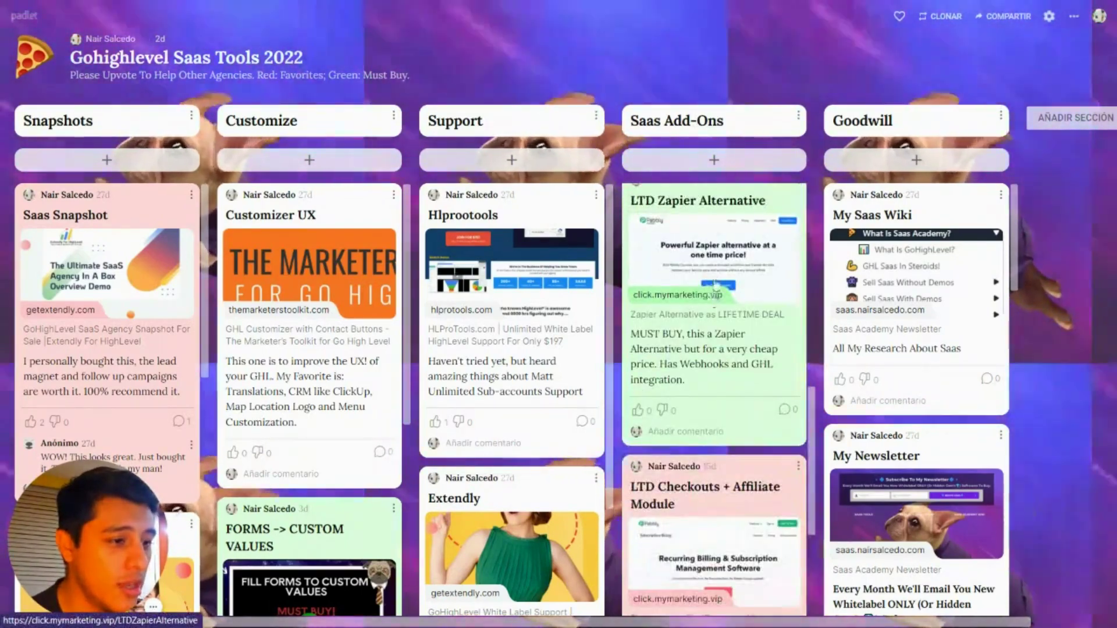
pyautogui.click(722, 263)
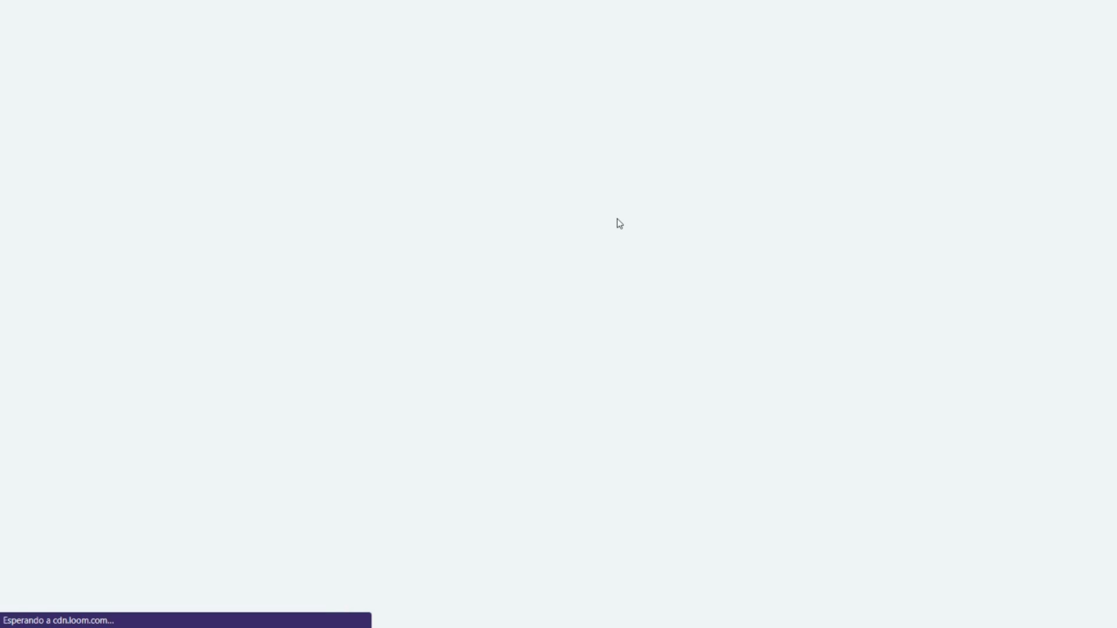
# Step: Scroll the Pabbly Connect sales page down to the Standard, Pro and Ultimate pricing plans
pyautogui.scroll(-8, 728, 208)
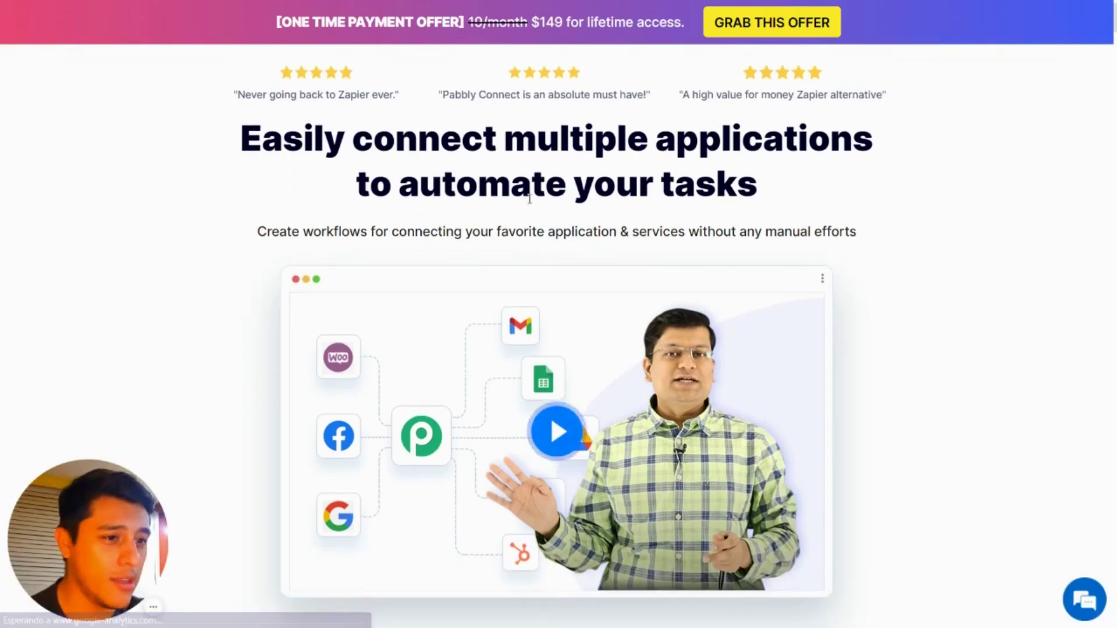
pyautogui.scroll(-3, 864, 224)
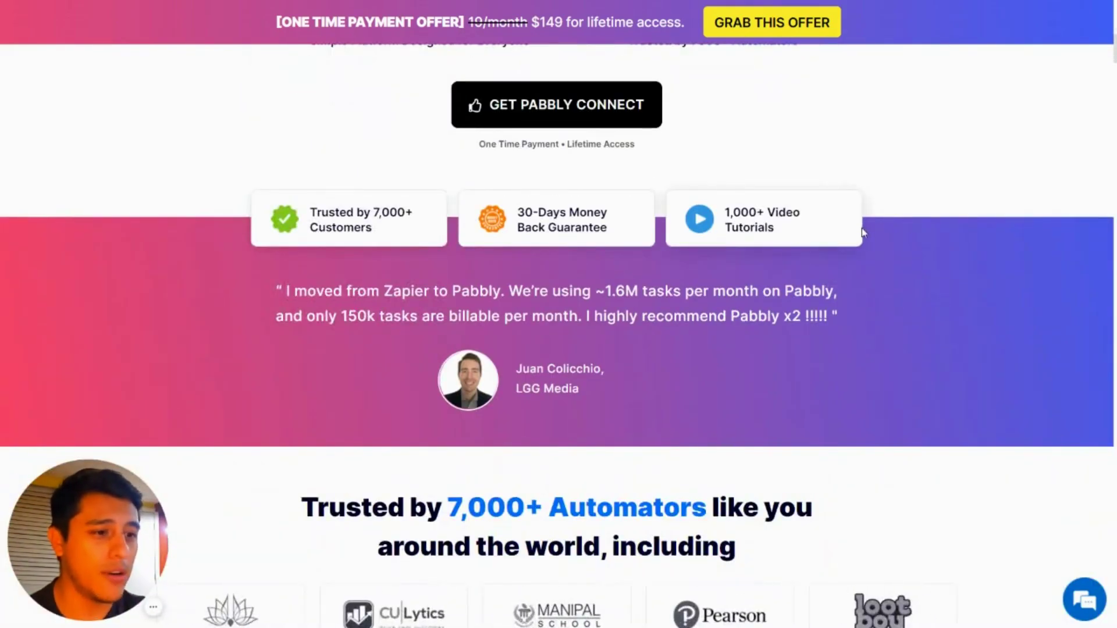
pyautogui.scroll(-4, 863, 233)
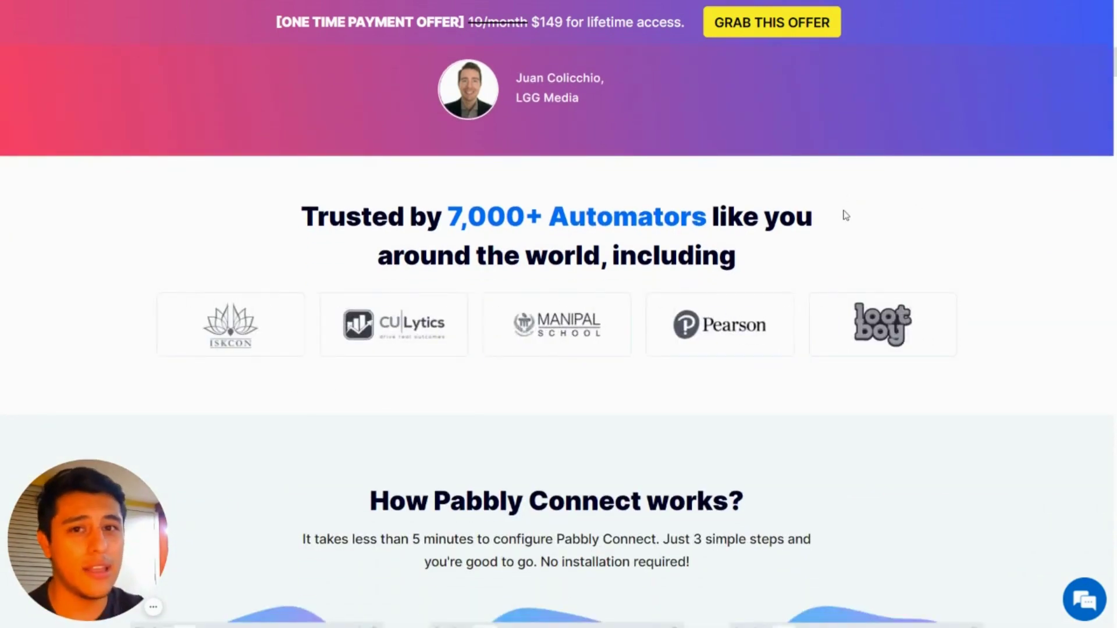
pyautogui.scroll(-2, 801, 229)
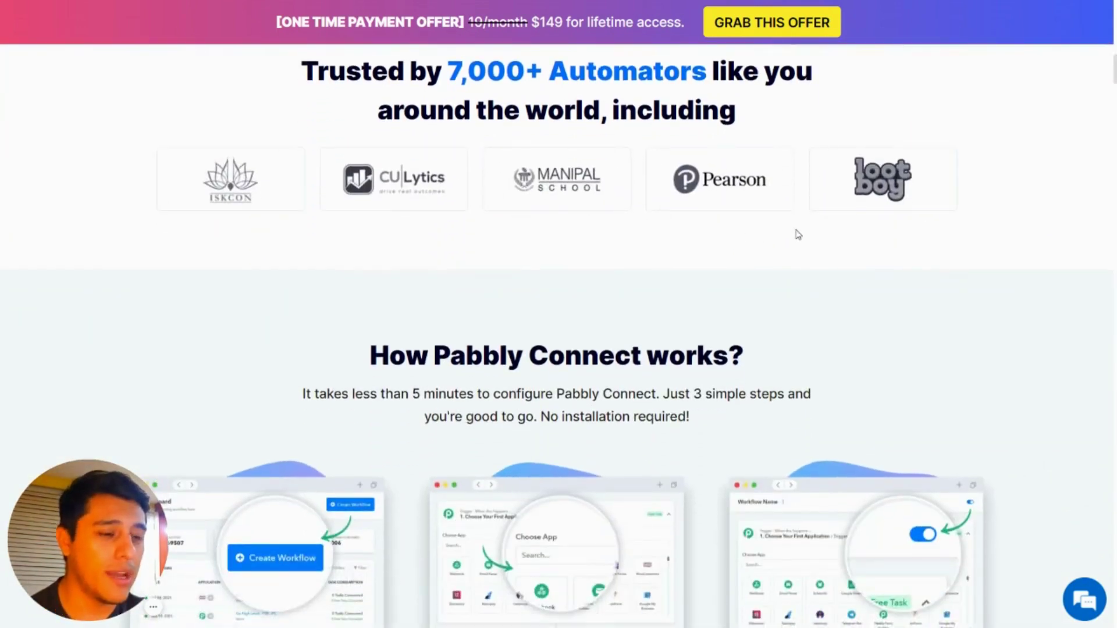
pyautogui.scroll(-2, 744, 239)
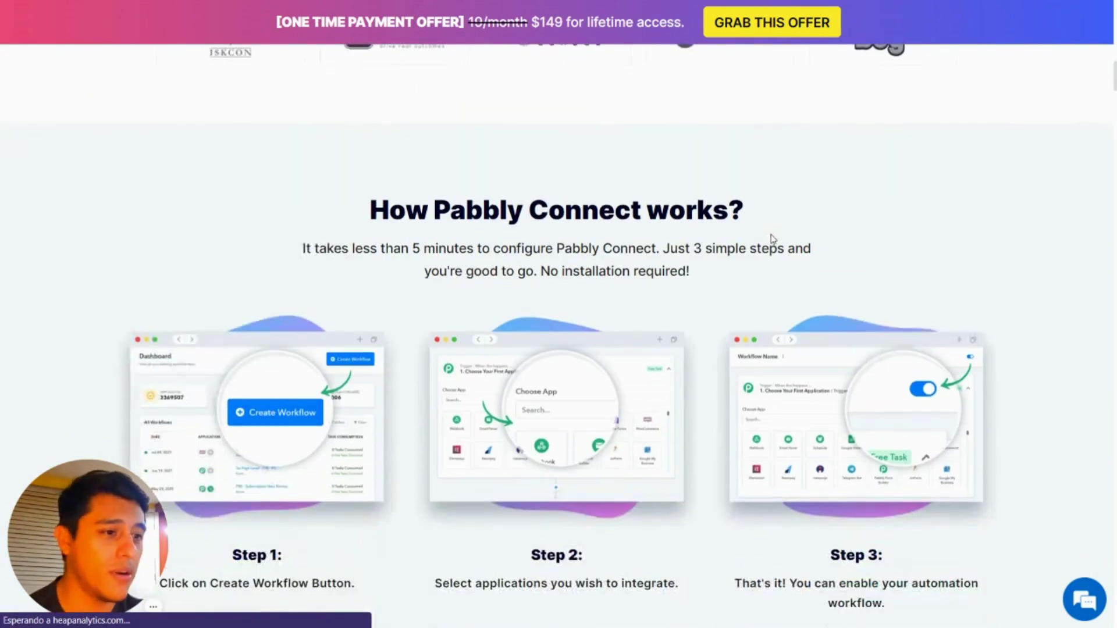
pyautogui.scroll(-1, 756, 227)
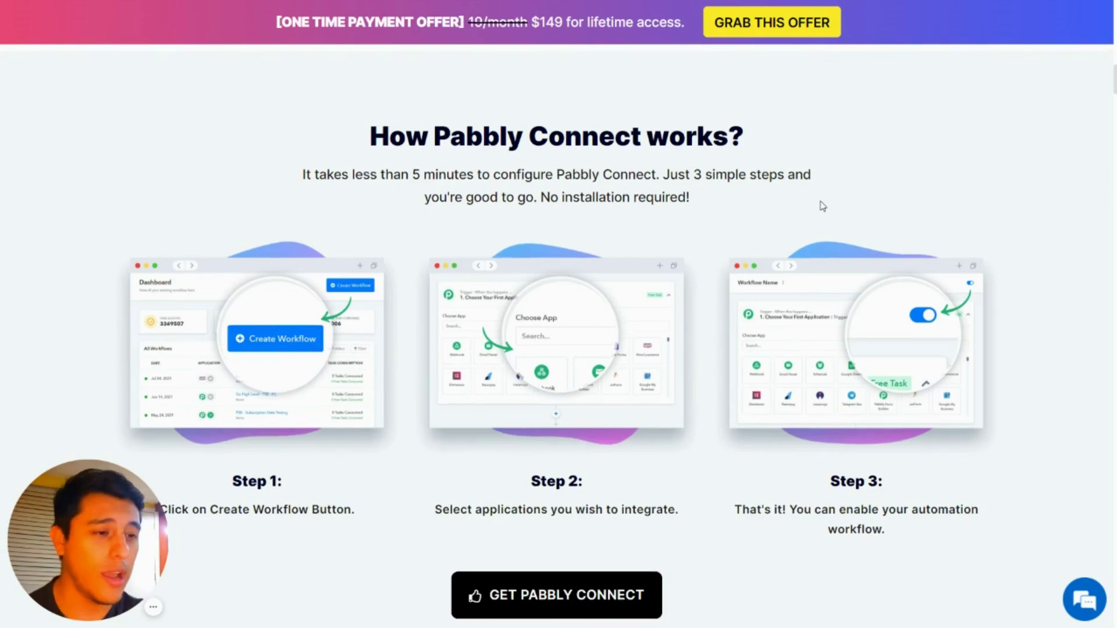
pyautogui.scroll(-15, 823, 206)
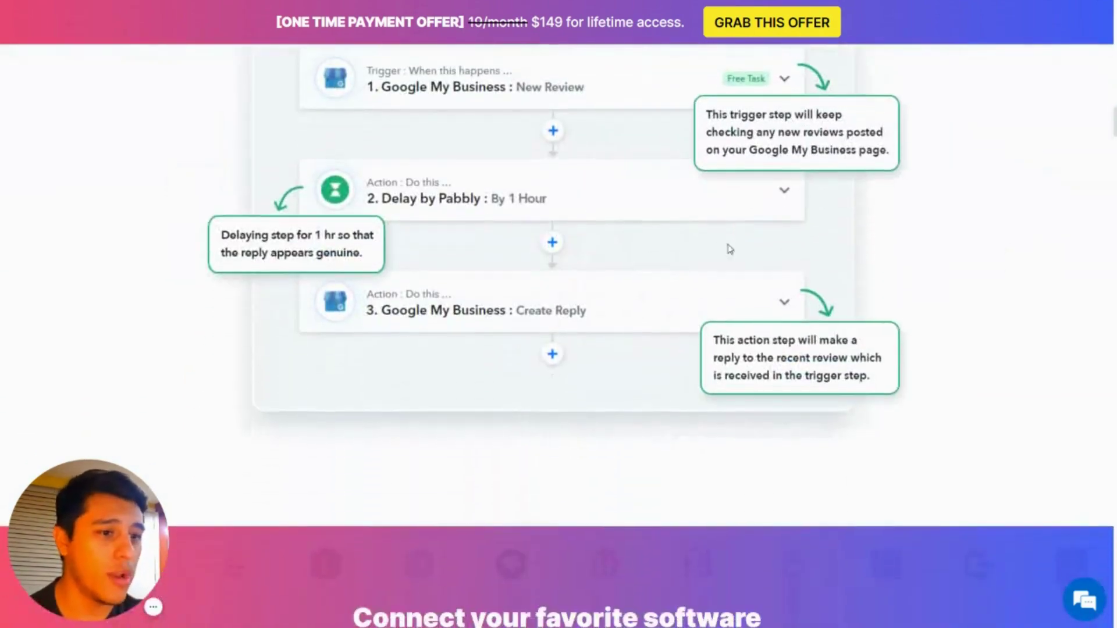
pyautogui.scroll(4, 646, 217)
pyautogui.scroll(-6, 648, 220)
pyautogui.scroll(3, 517, 174)
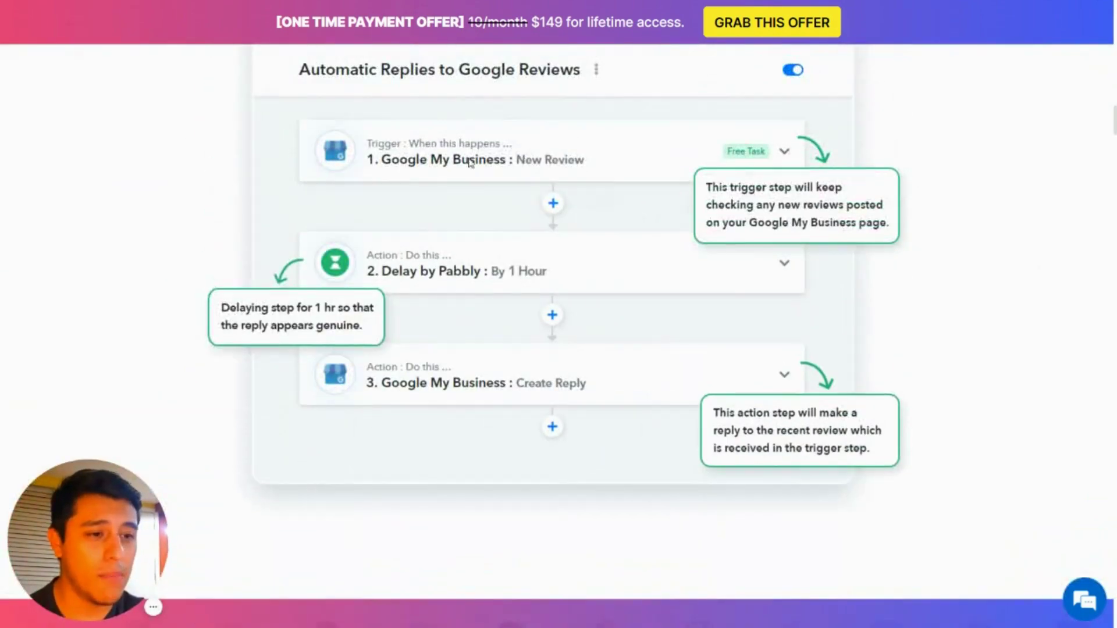
pyautogui.scroll(1, 522, 159)
pyautogui.scroll(-3, 815, 175)
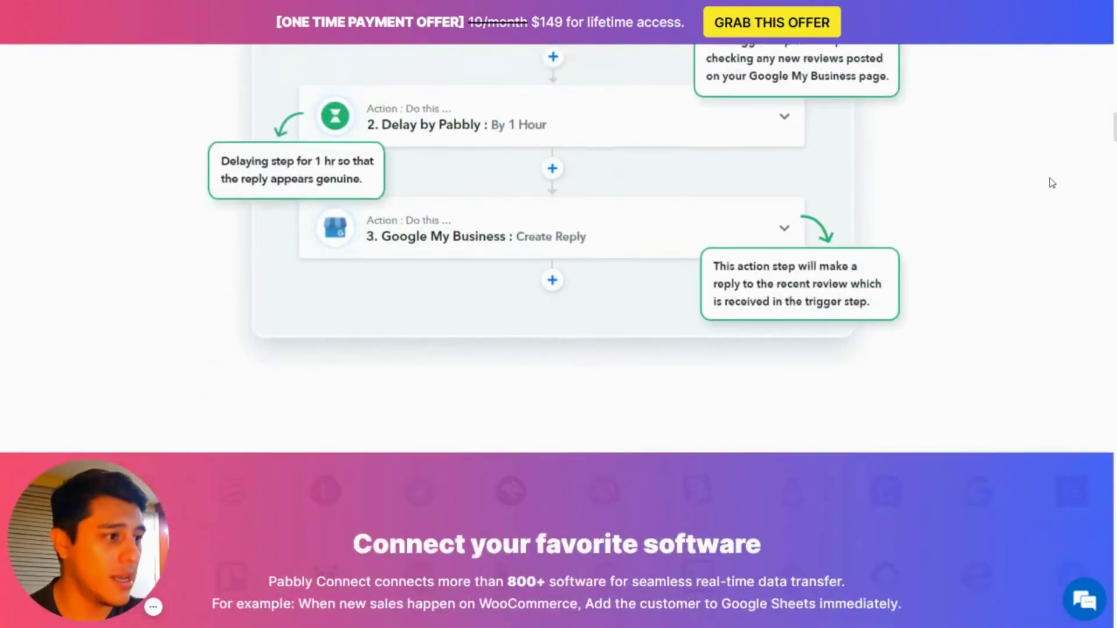
pyautogui.scroll(-2, 1036, 183)
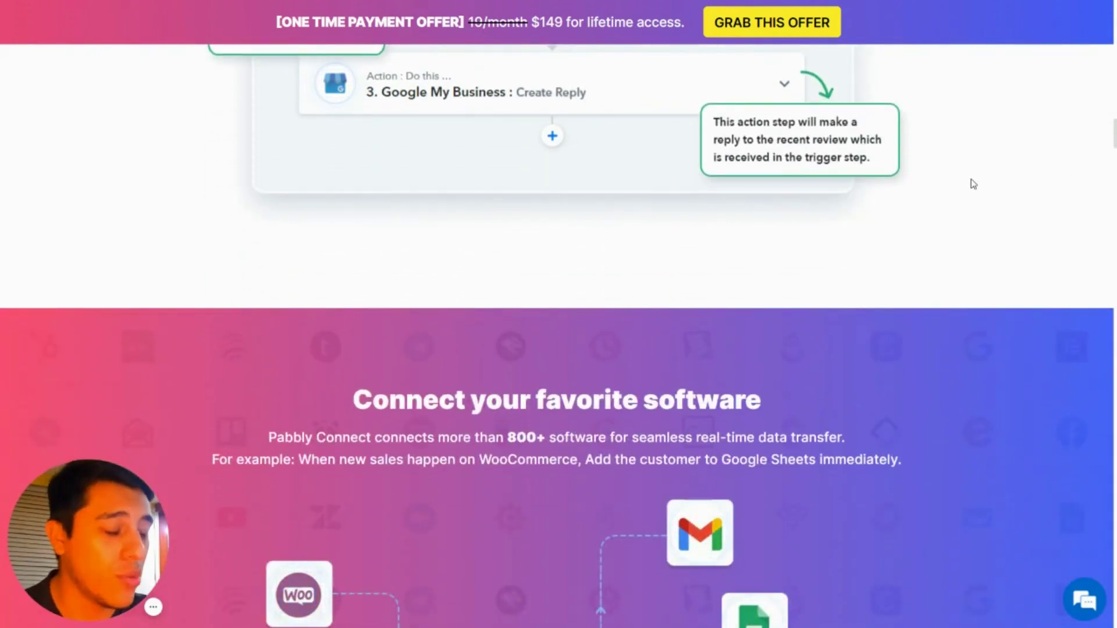
pyautogui.scroll(-4, 931, 197)
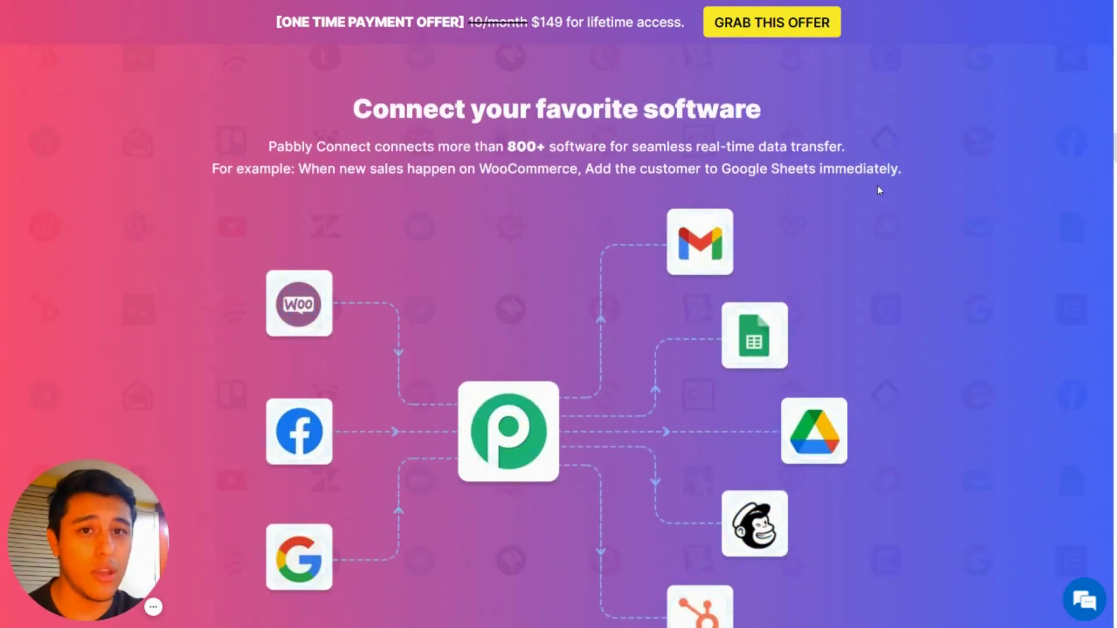
pyautogui.scroll(-6, 794, 211)
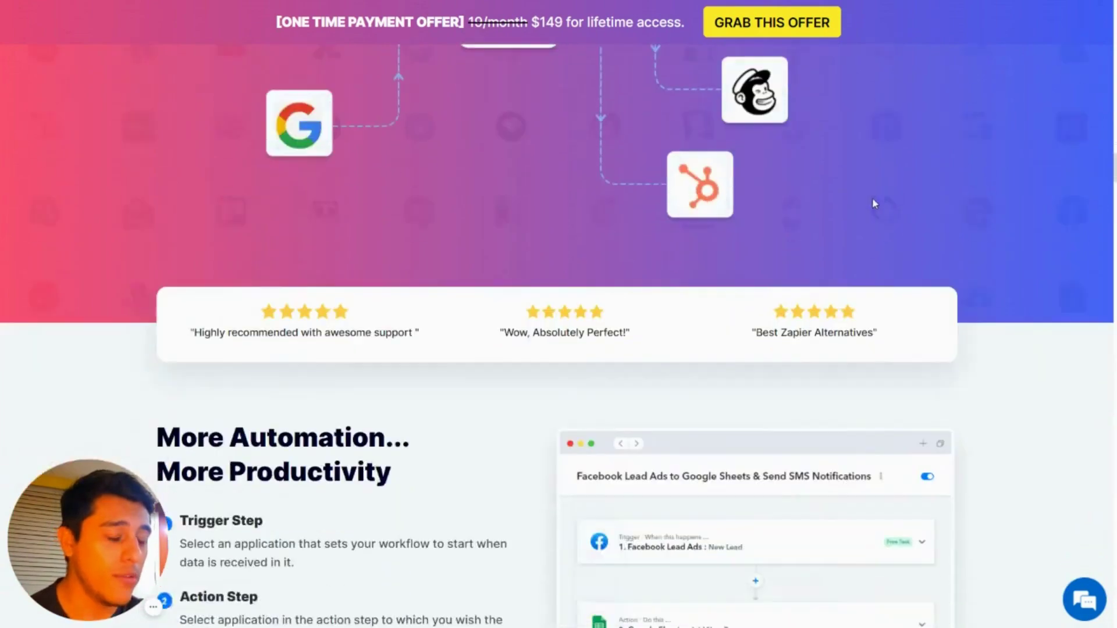
pyautogui.scroll(-7, 902, 205)
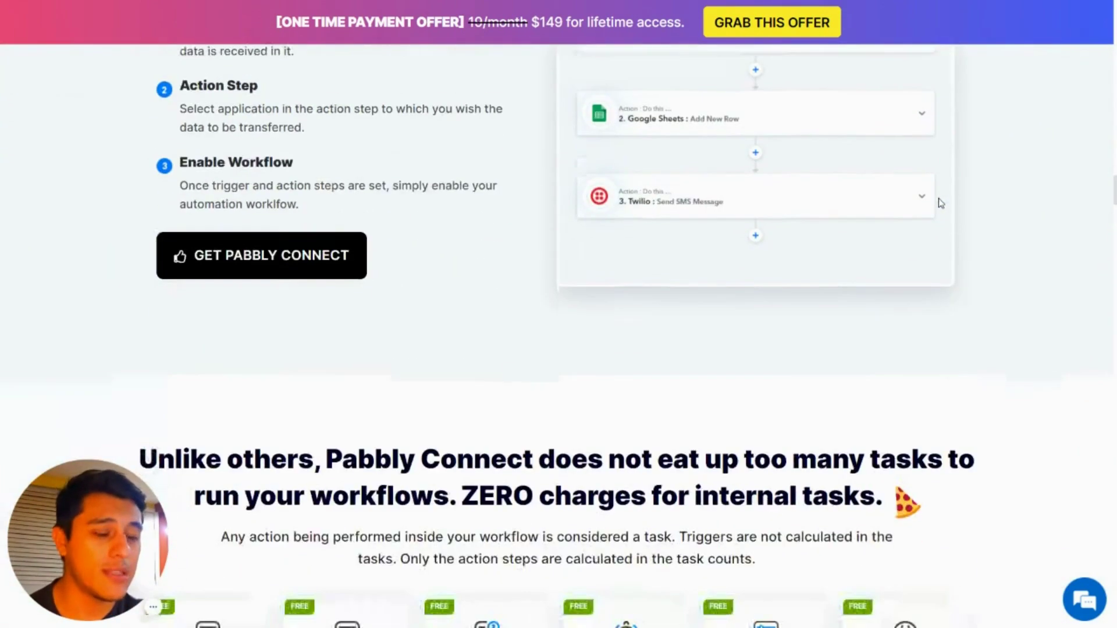
pyautogui.scroll(-14, 940, 203)
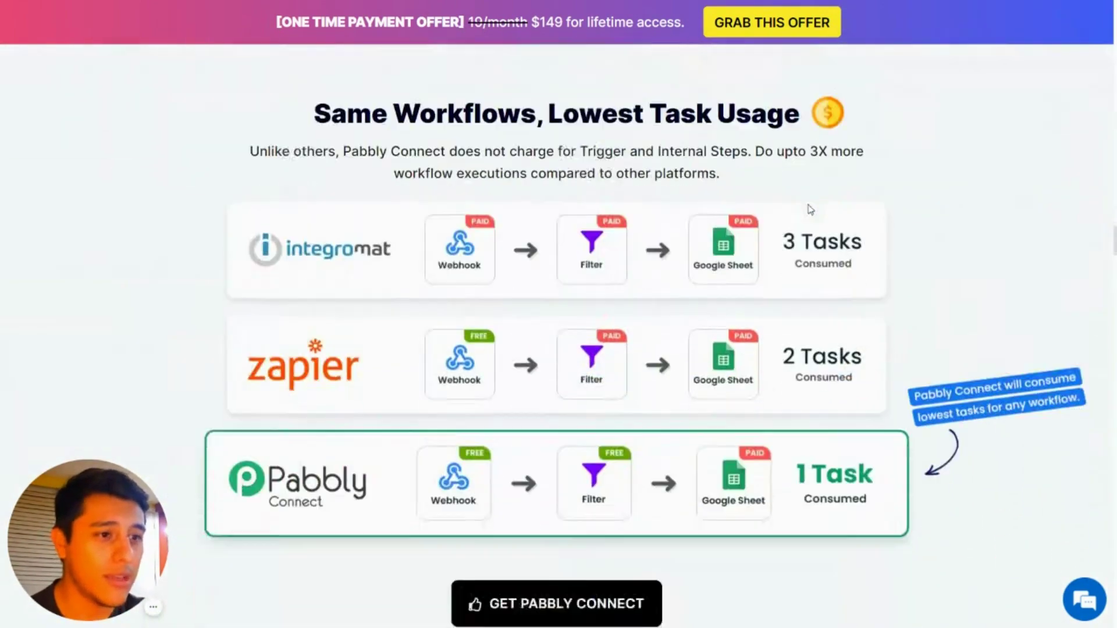
pyautogui.scroll(-15, 811, 209)
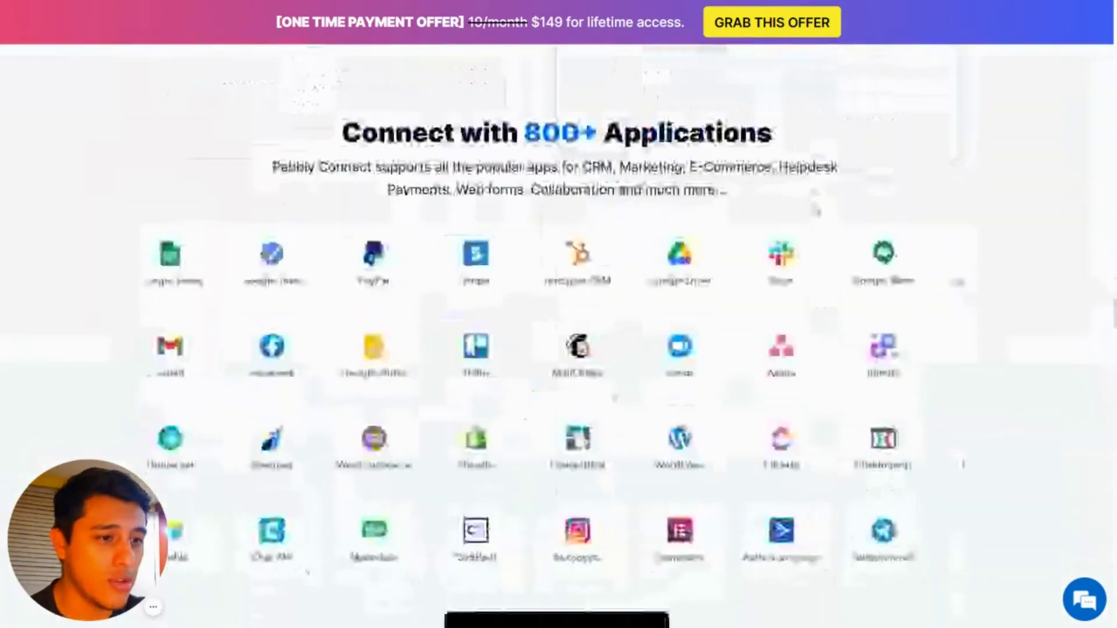
pyautogui.scroll(-15, 832, 211)
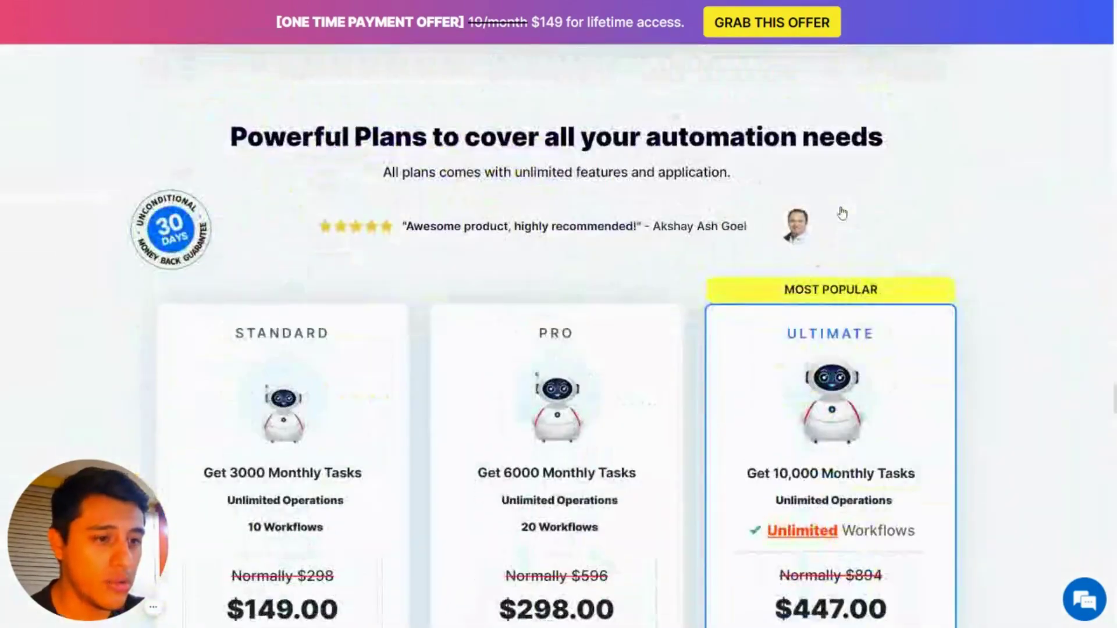
pyautogui.scroll(-4, 842, 213)
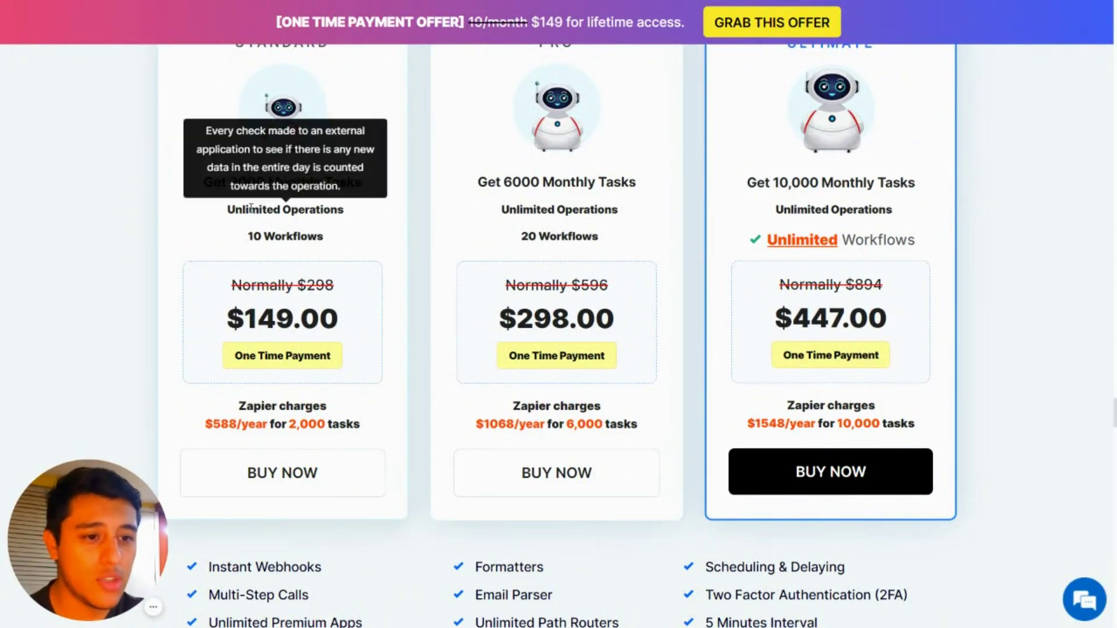
pyautogui.scroll(-1, 239, 329)
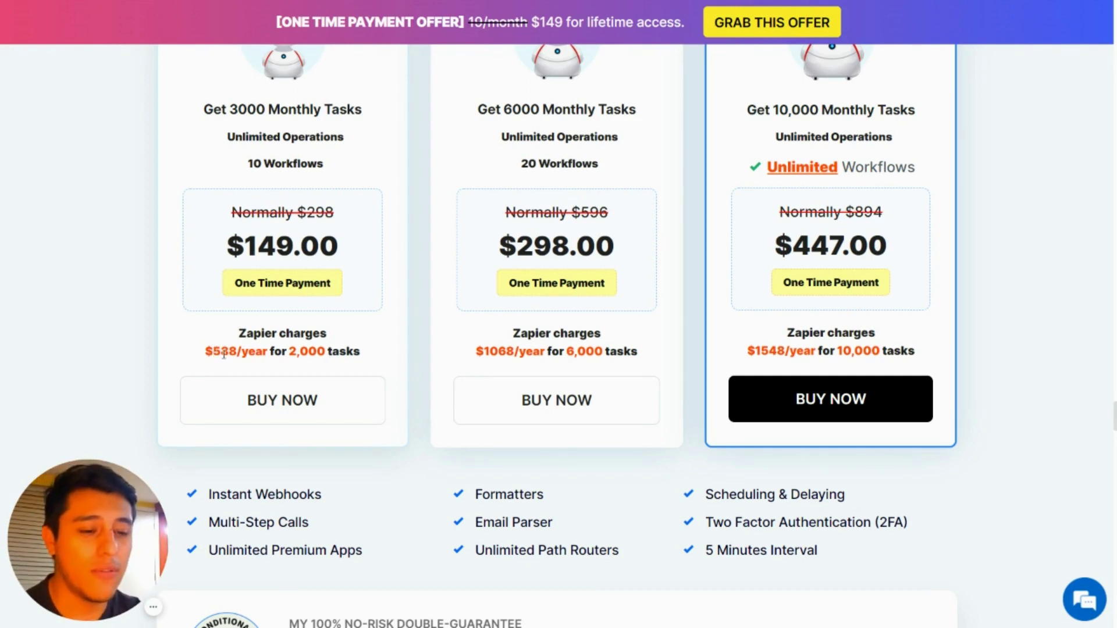
pyautogui.scroll(-20, 386, 413)
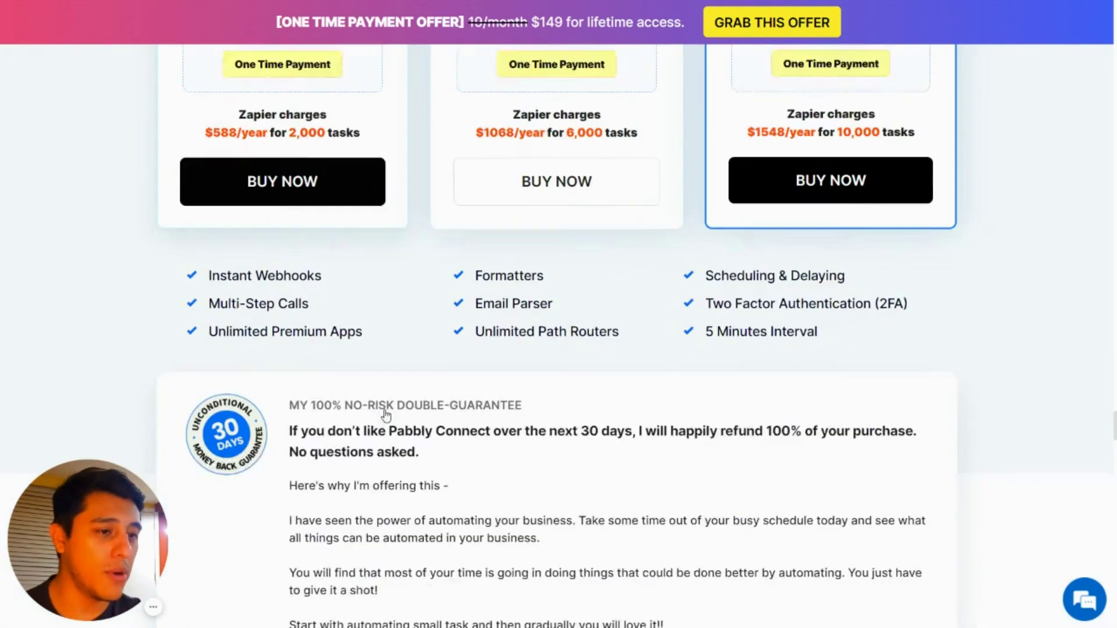
pyautogui.scroll(-15, 387, 414)
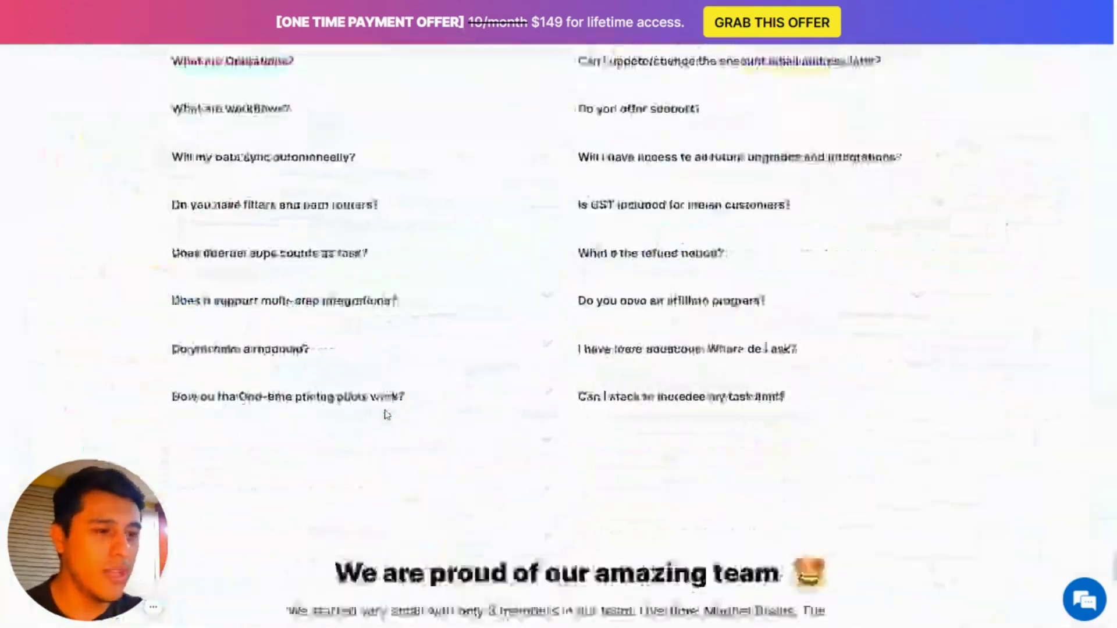
pyautogui.scroll(10, 386, 413)
pyautogui.scroll(20, 387, 415)
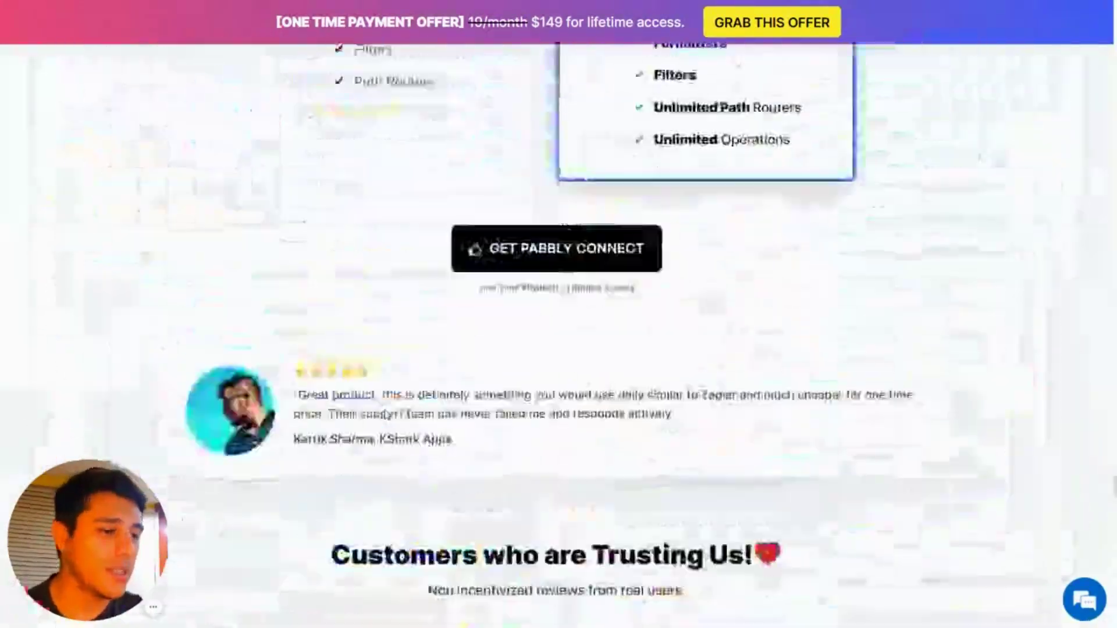
pyautogui.scroll(20, 387, 414)
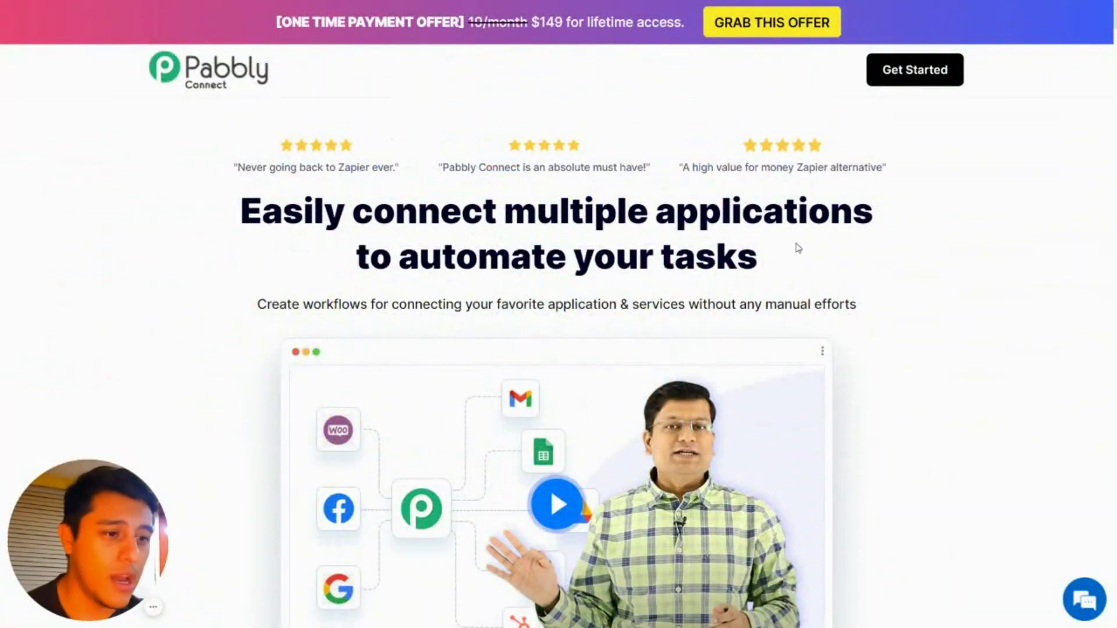
pyautogui.scroll(-2, 1010, 249)
pyautogui.scroll(2, 994, 254)
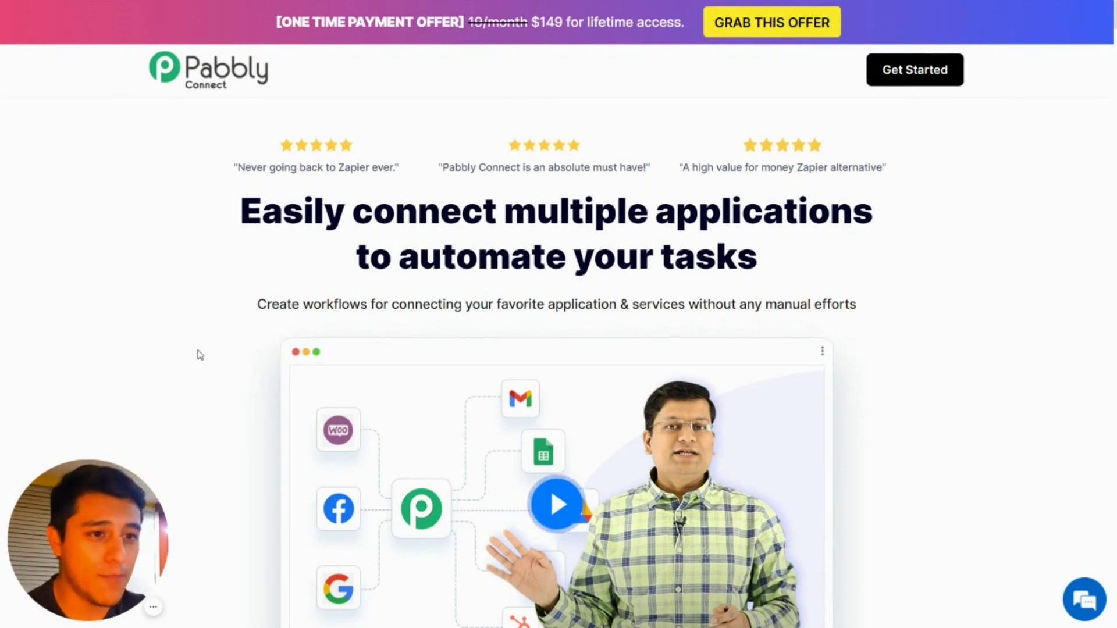
pyautogui.click(155, 608)
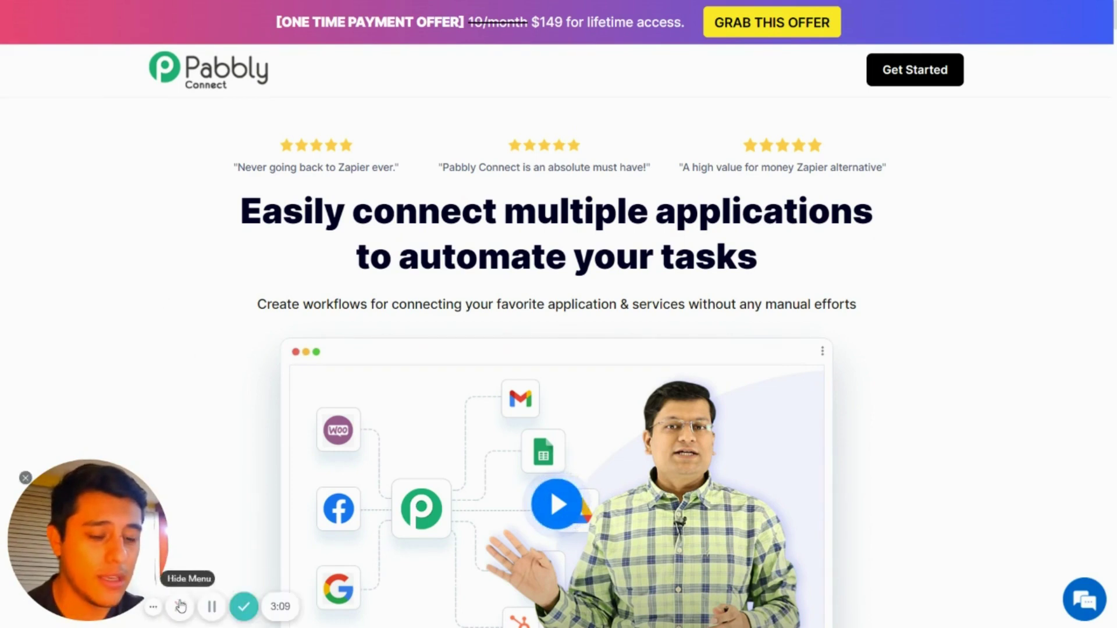
pyautogui.click(213, 607)
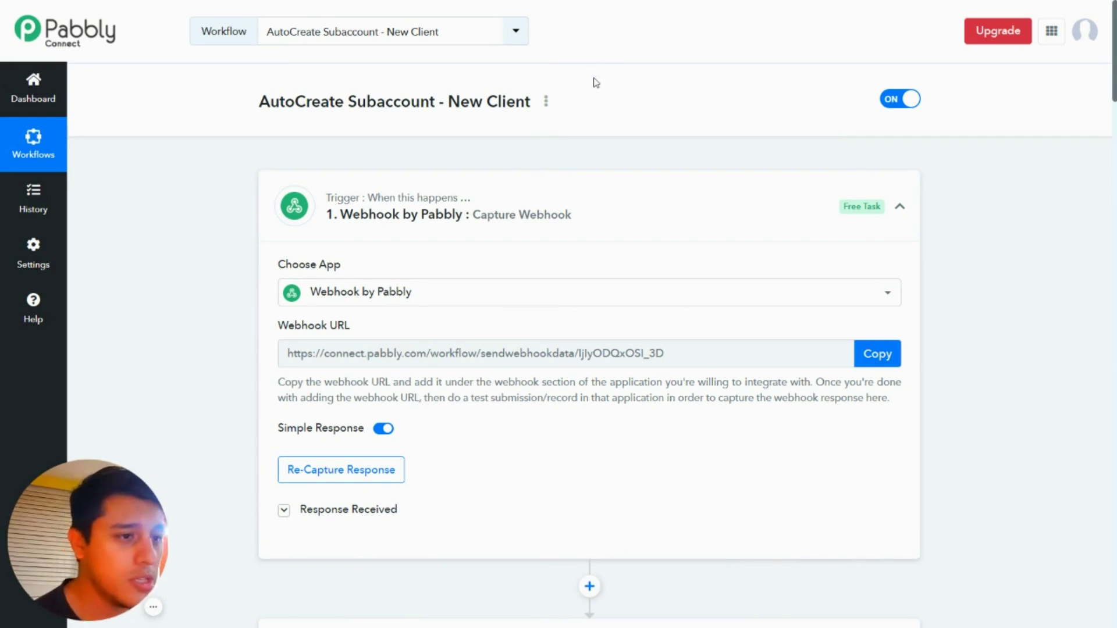
# Step: Search 'high' and re-choose HighLevel as the app for workflow step 2
pyautogui.scroll(-3, 568, 178)
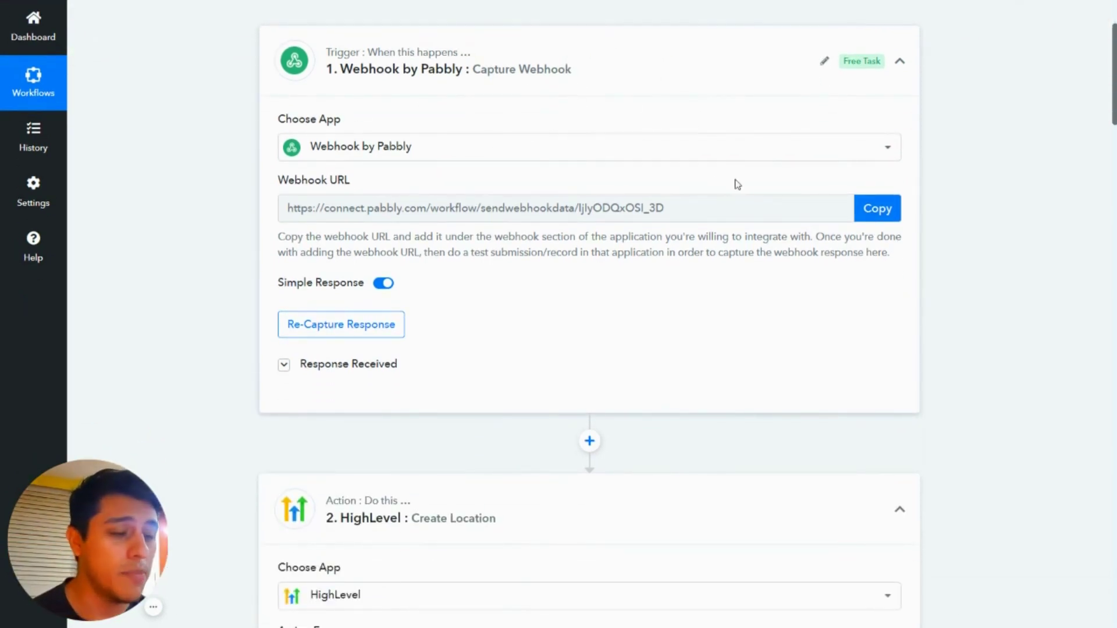
pyautogui.scroll(1, 737, 184)
pyautogui.scroll(-5, 716, 212)
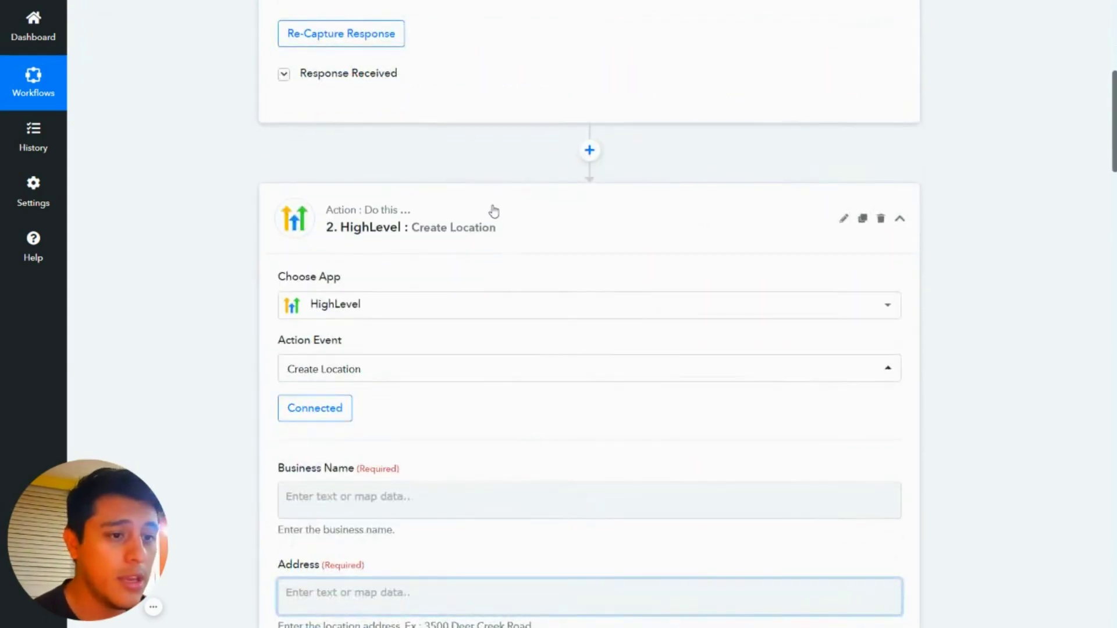
pyautogui.scroll(-1, 419, 192)
pyautogui.scroll(-1, 407, 186)
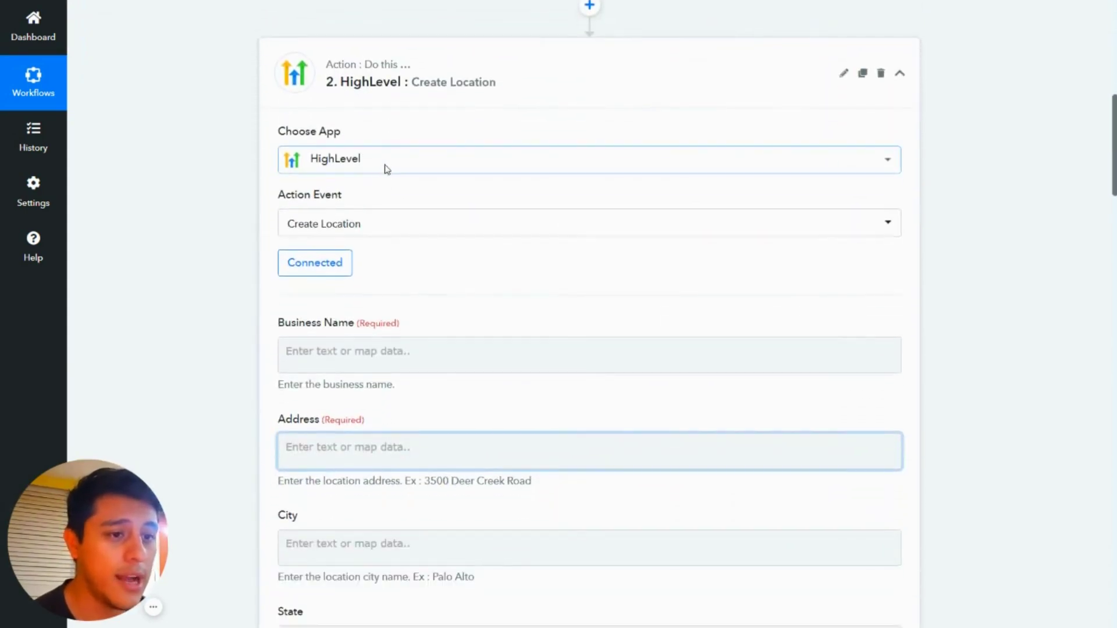
pyautogui.click(407, 166)
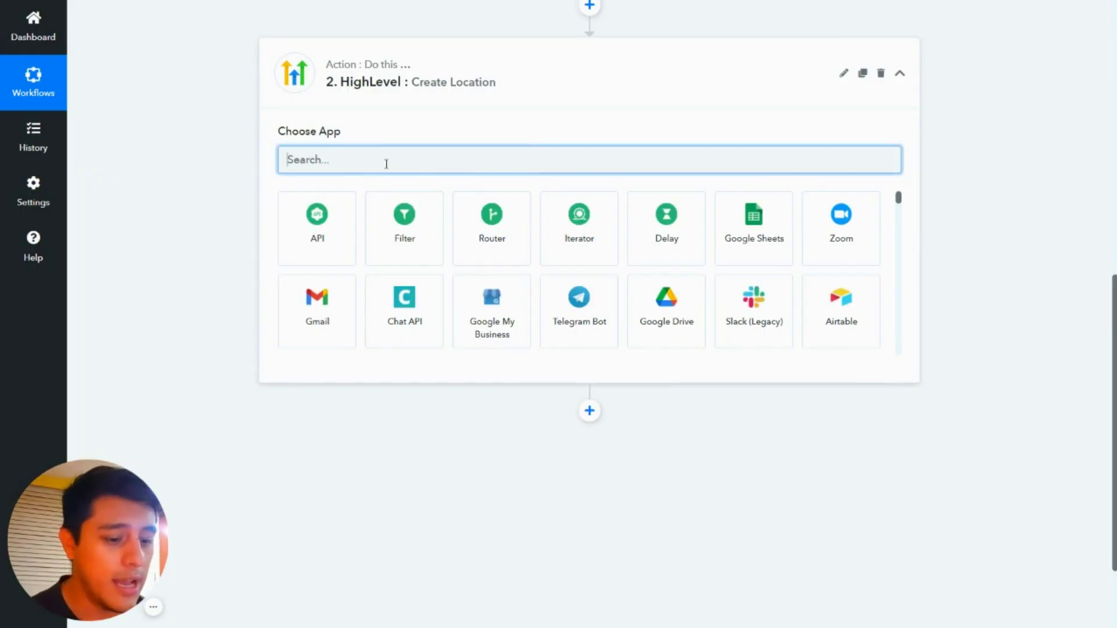
pyautogui.write('high')
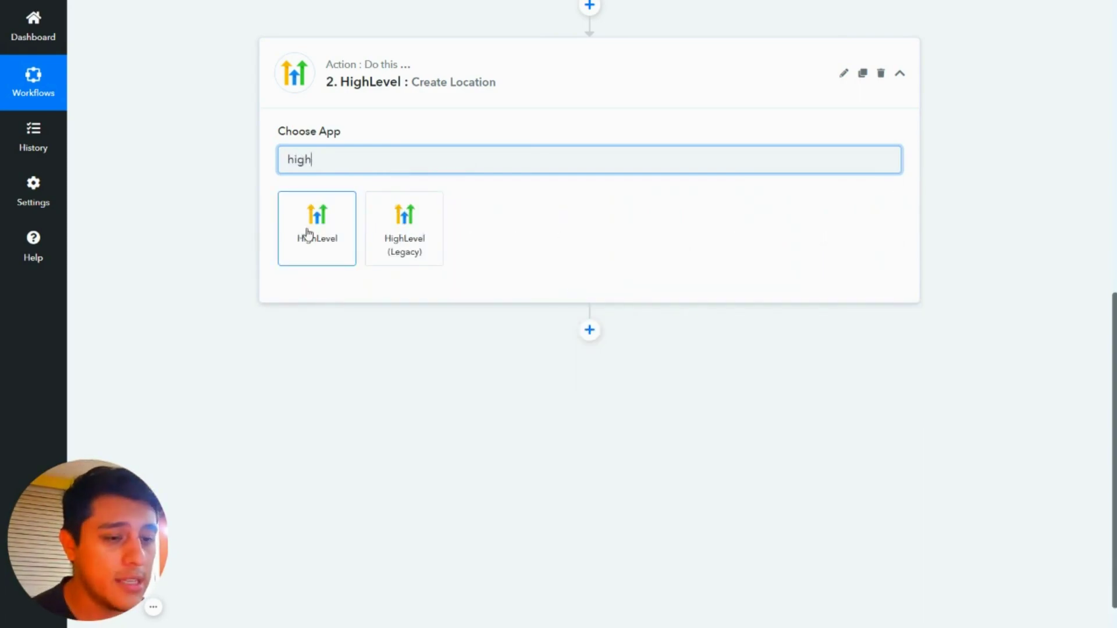
pyautogui.click(307, 234)
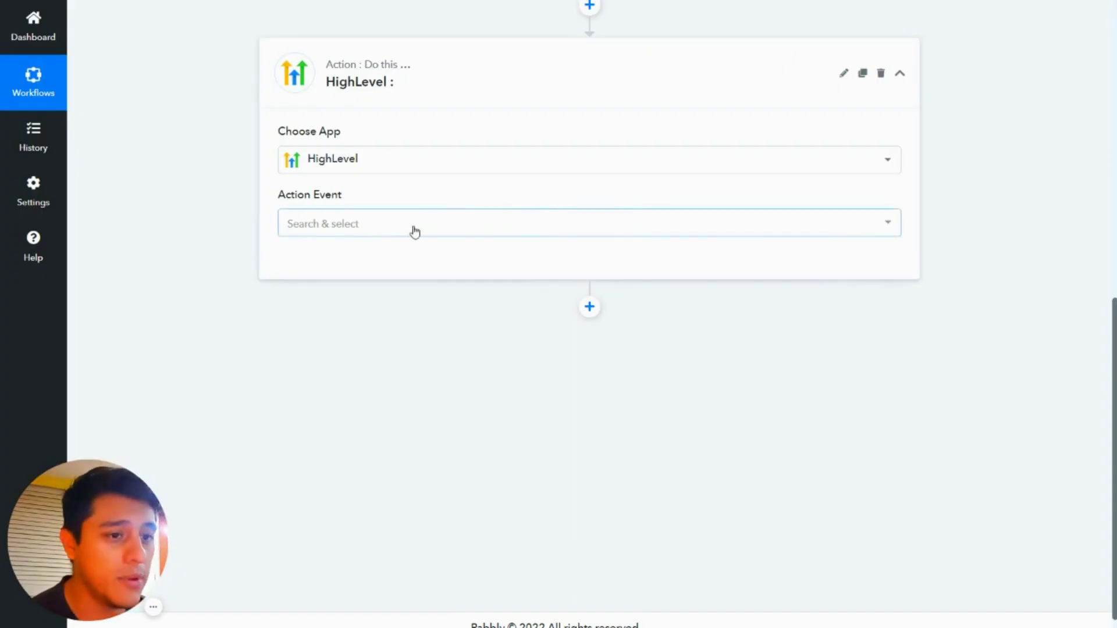
# Step: Set the HighLevel step's action event to Create Location
pyautogui.click(414, 227)
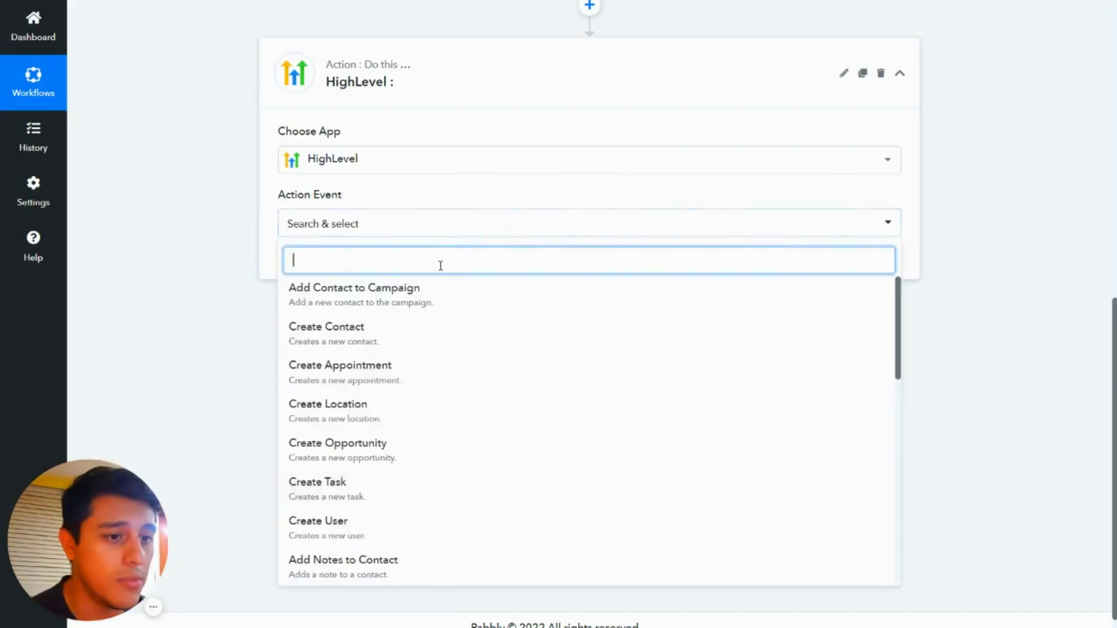
pyautogui.write('crea')
pyautogui.click(387, 378)
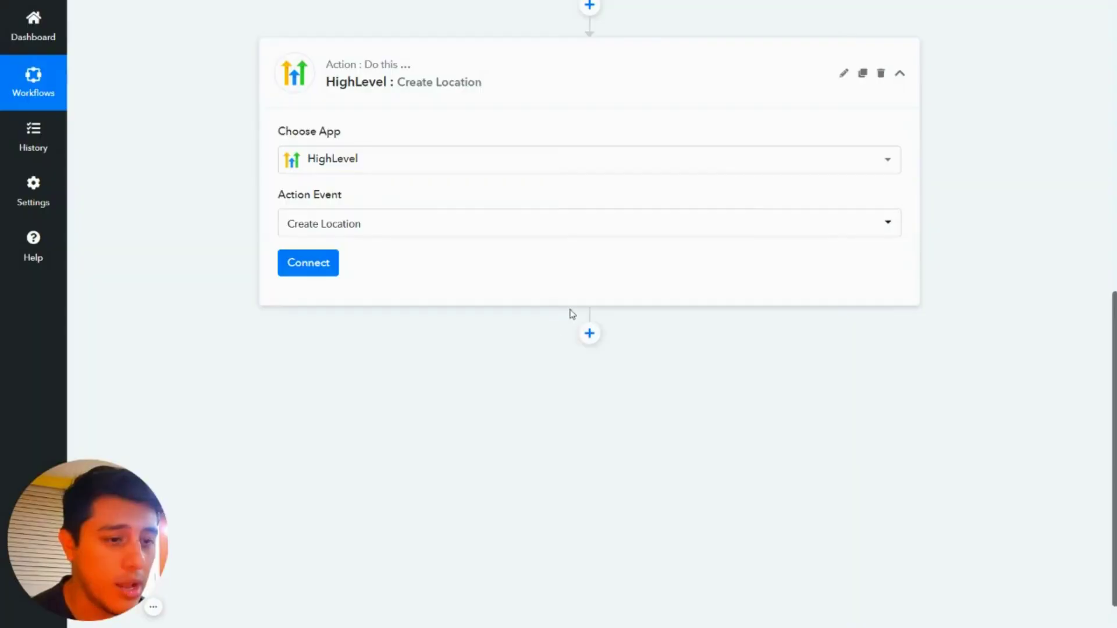
# Step: Start a new HighLevel connection named 'Highlevel Pro Account' and focus its token field
pyautogui.click(309, 263)
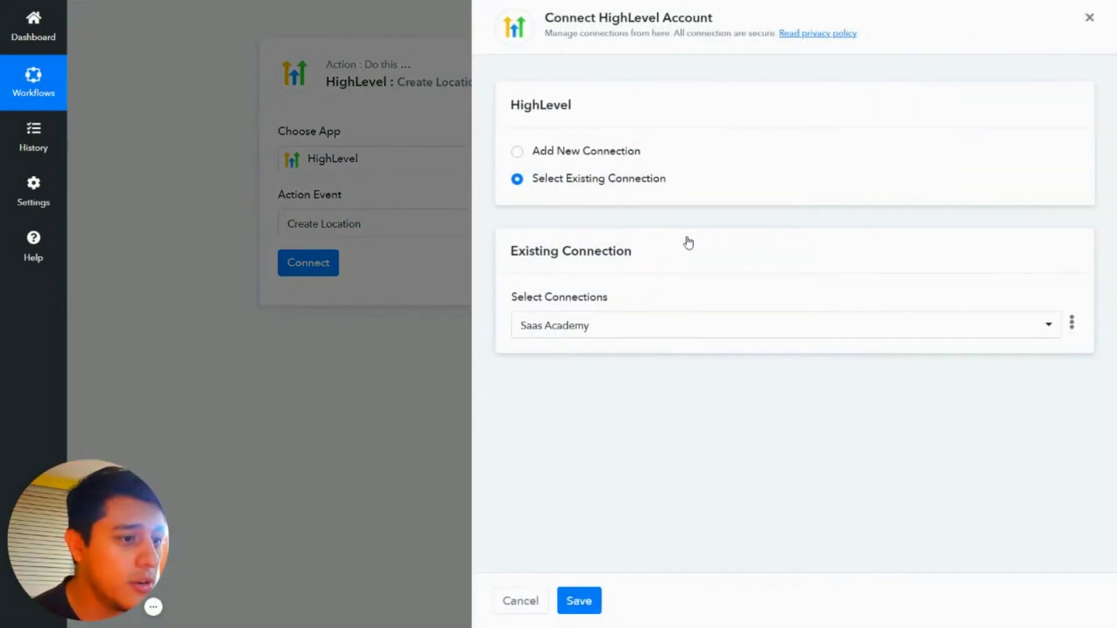
pyautogui.click(517, 152)
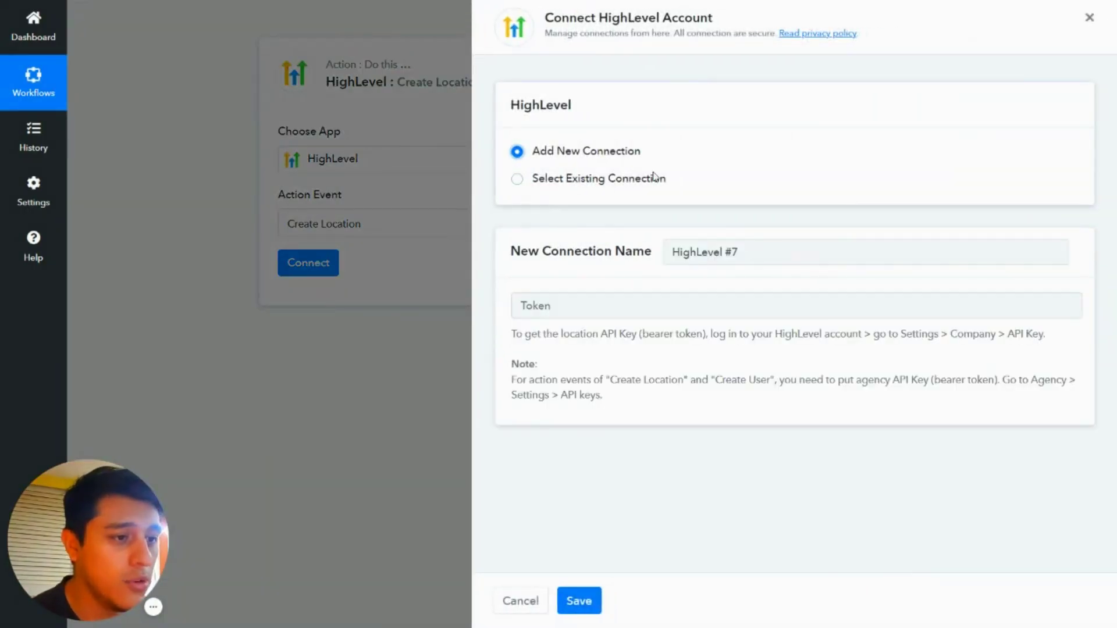
pyautogui.tripleClick(797, 253)
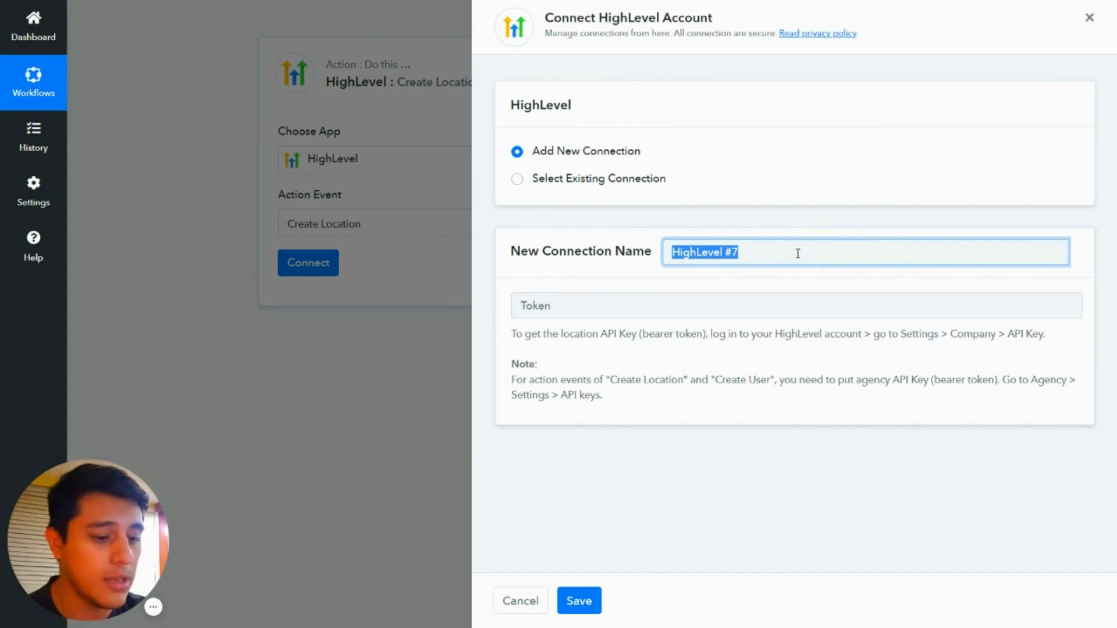
pyautogui.write('H')
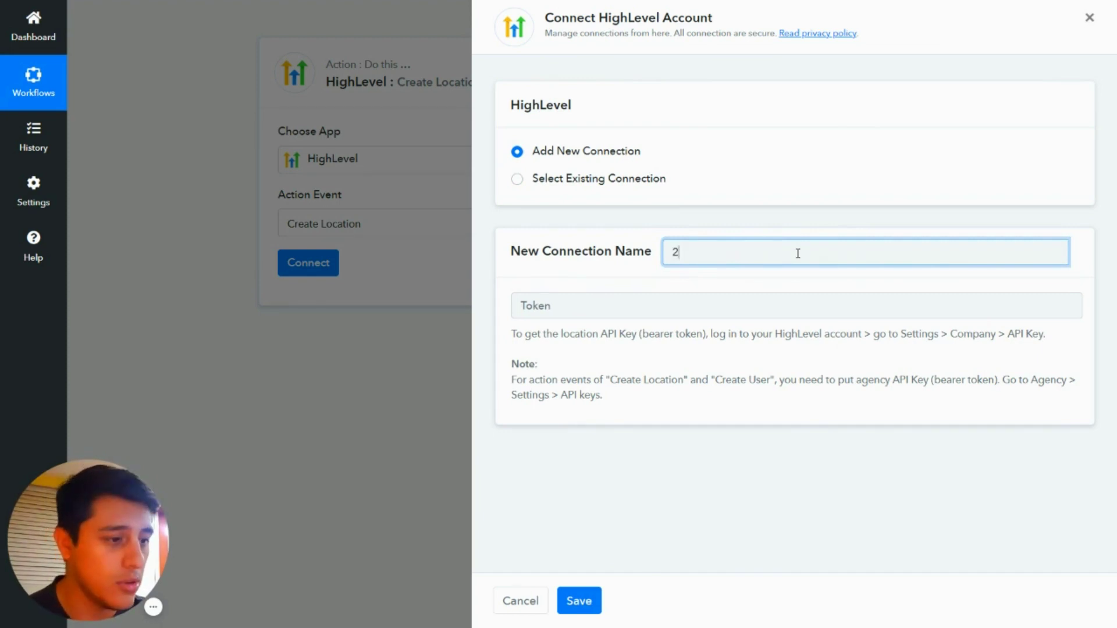
pyautogui.press('BackSpace')
pyautogui.write('Highlevel')
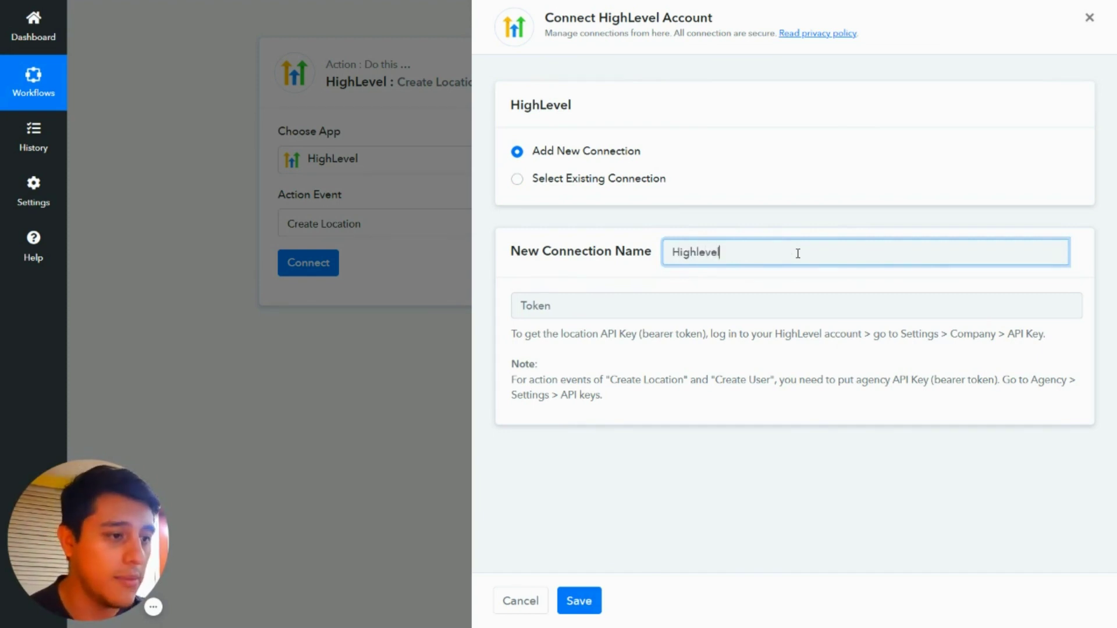
pyautogui.write(' Pro Account')
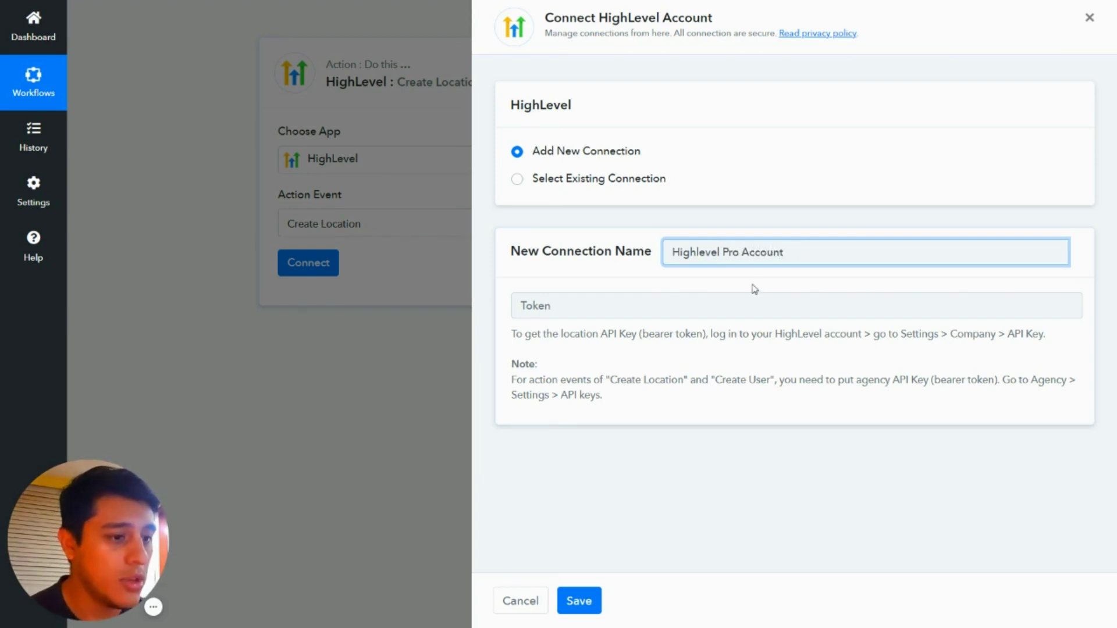
pyautogui.click(703, 299)
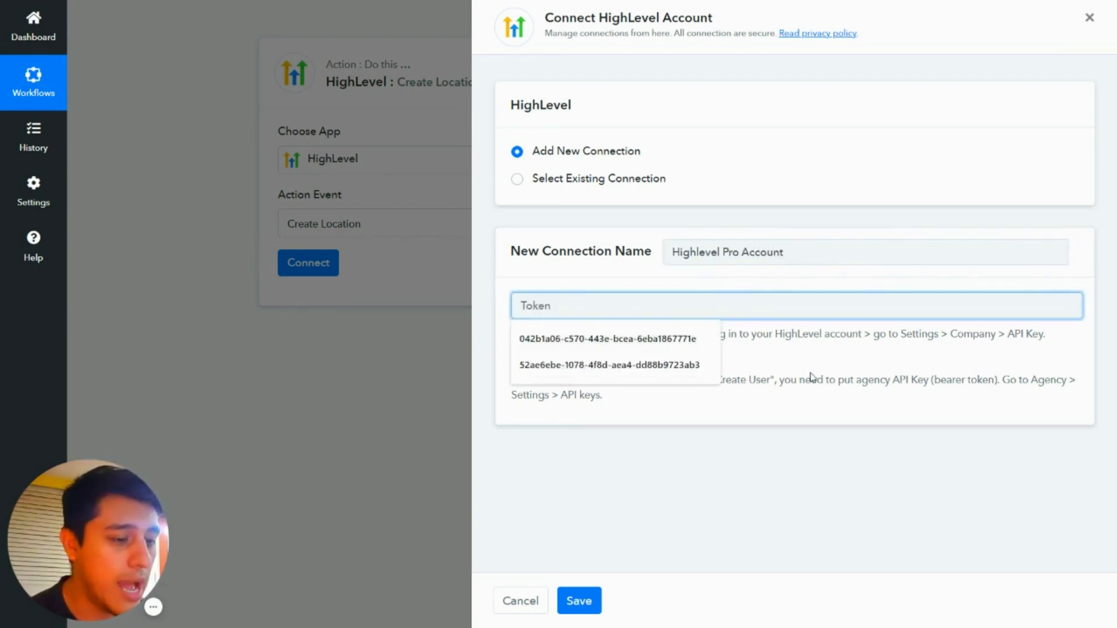
pyautogui.press('Escape')
# Step: Copy the agency API key from HighLevel's API Keys settings and return to Pabbly's token field
pyautogui.moveTo(174, 605)
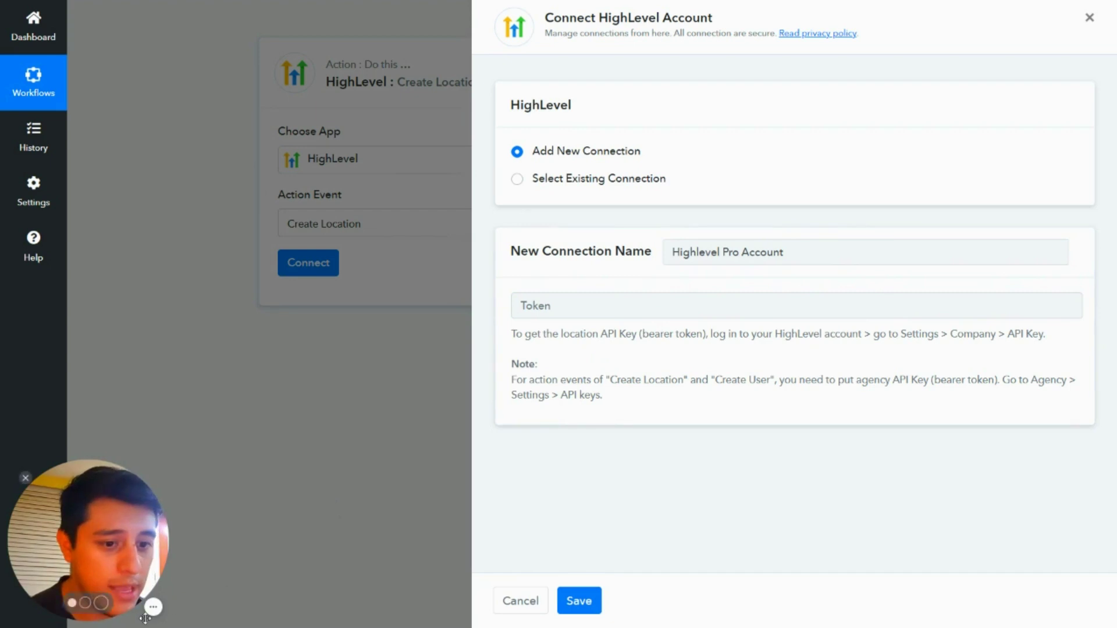
pyautogui.click(212, 606)
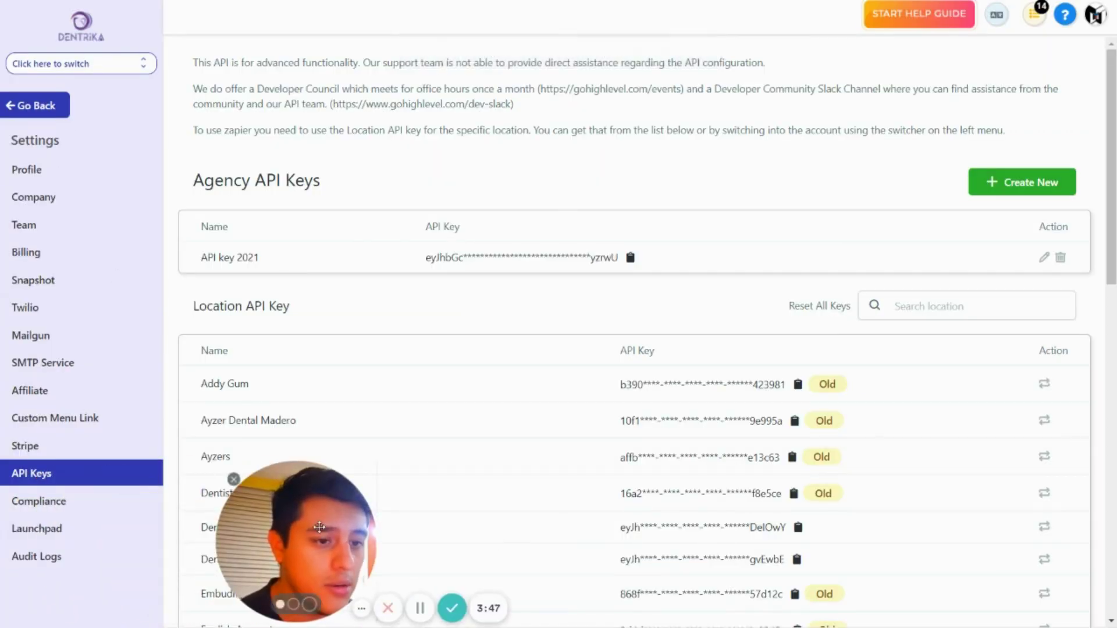
pyautogui.click(630, 256)
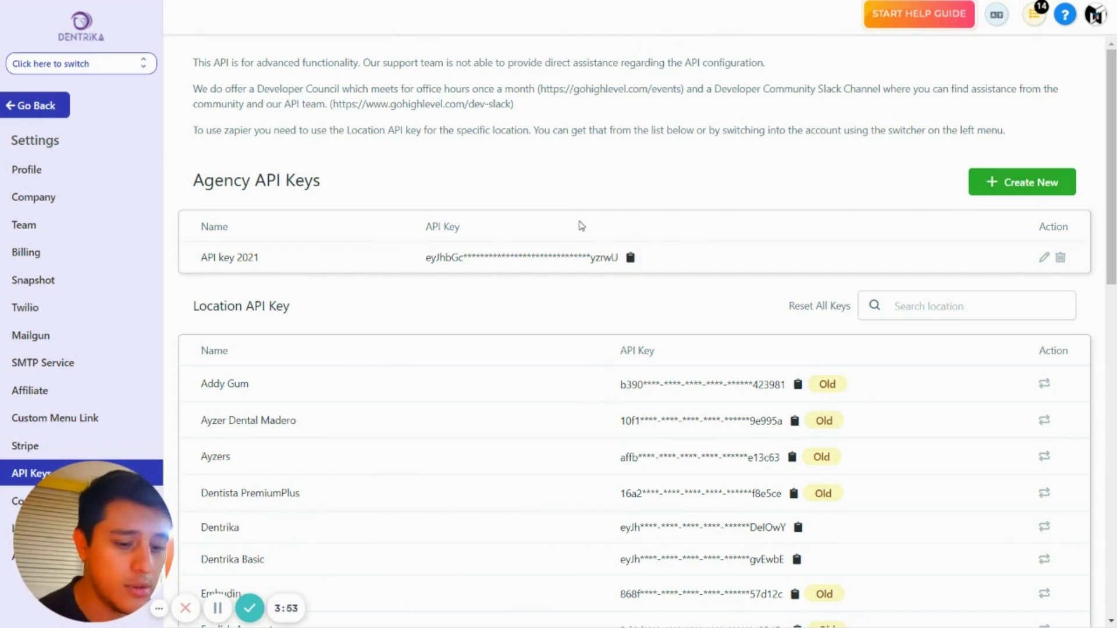
pyautogui.hotkey('alt', 'Tab')
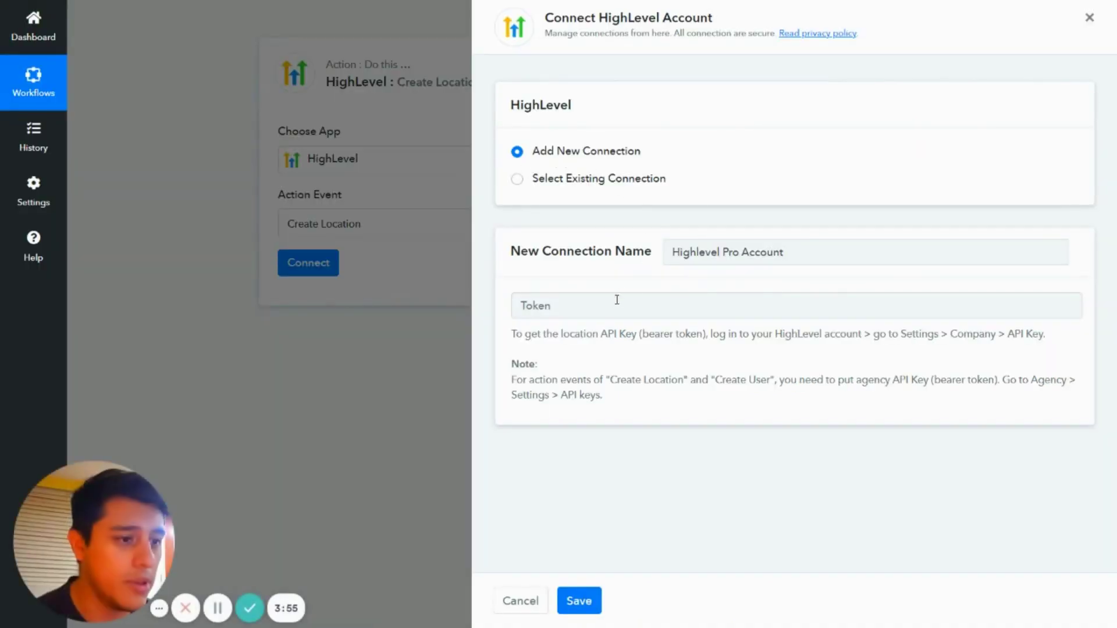
pyautogui.click(616, 302)
# Step: Paste the agency API key as the token and save the HighLevel connection
pyautogui.hotkey('ctrl', 'v')
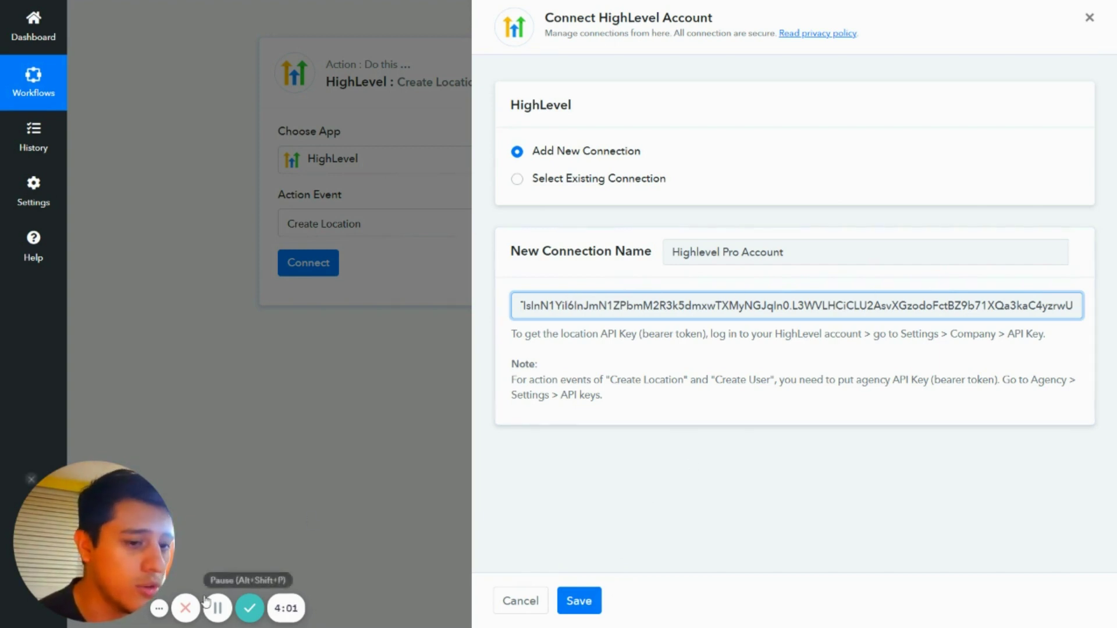
pyautogui.click(266, 546)
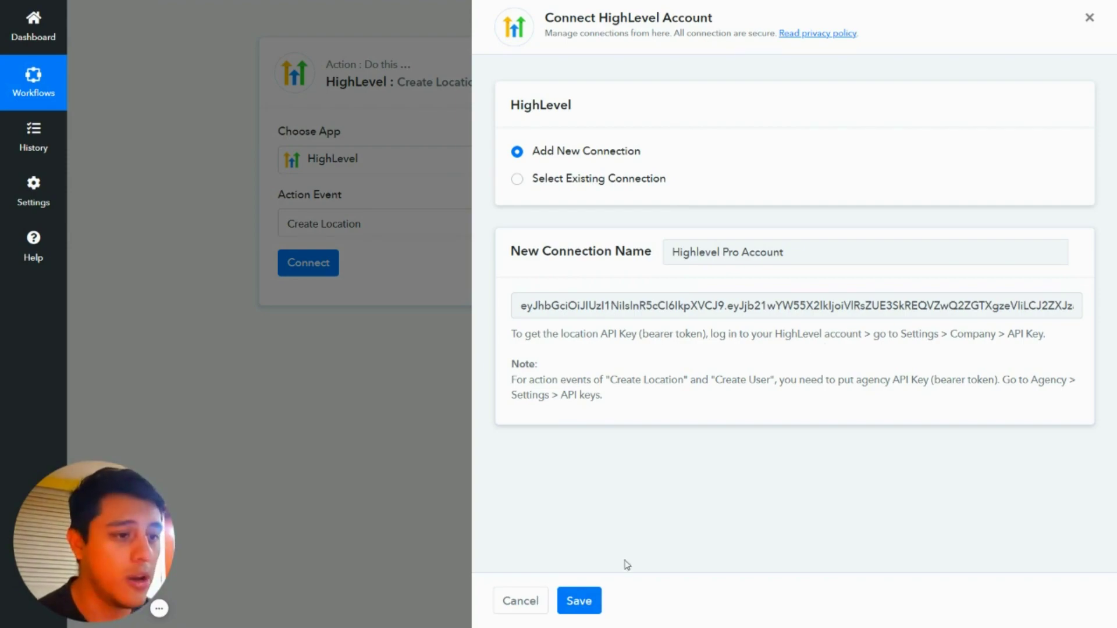
pyautogui.click(577, 601)
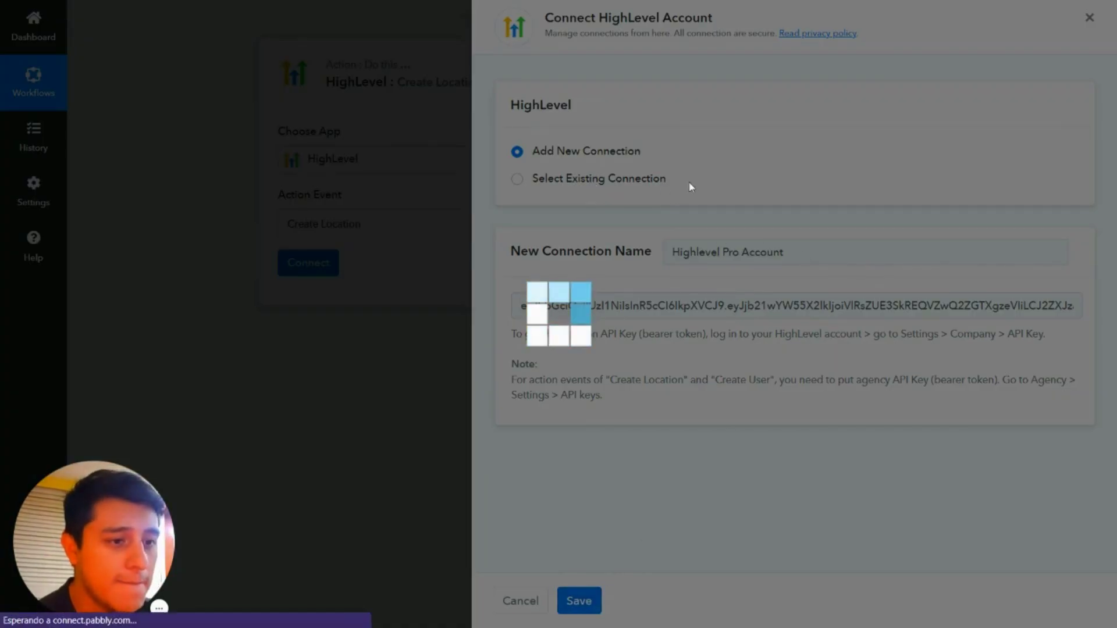
# Step: Look over the Create Location fields, then bring up HighLevel's Snapshot settings
pyautogui.scroll(-4, 489, 266)
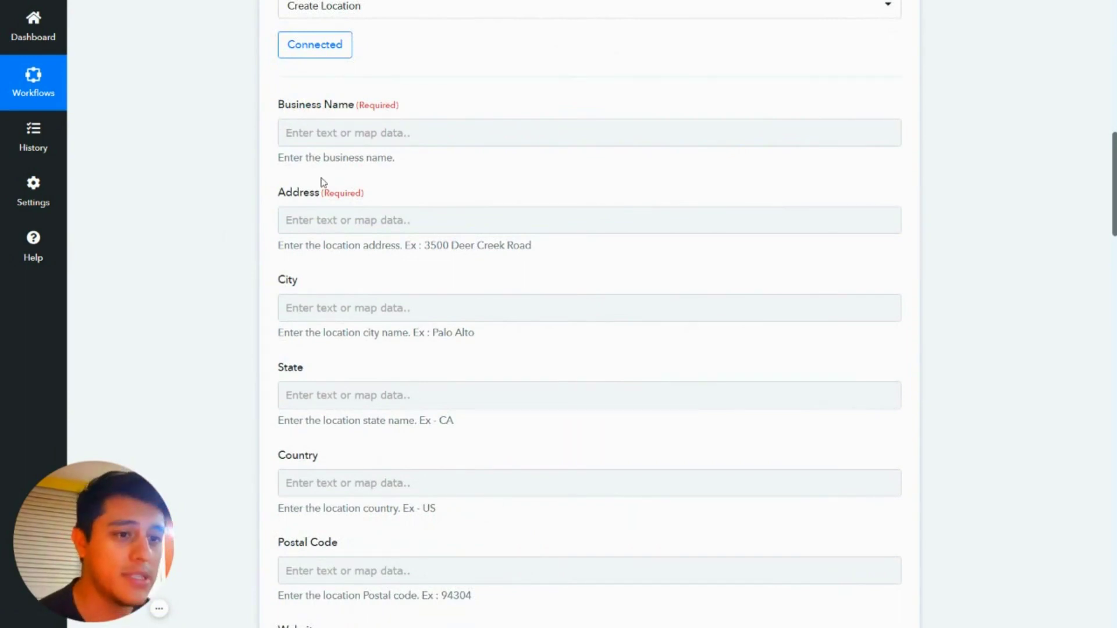
pyautogui.scroll(-3, 349, 221)
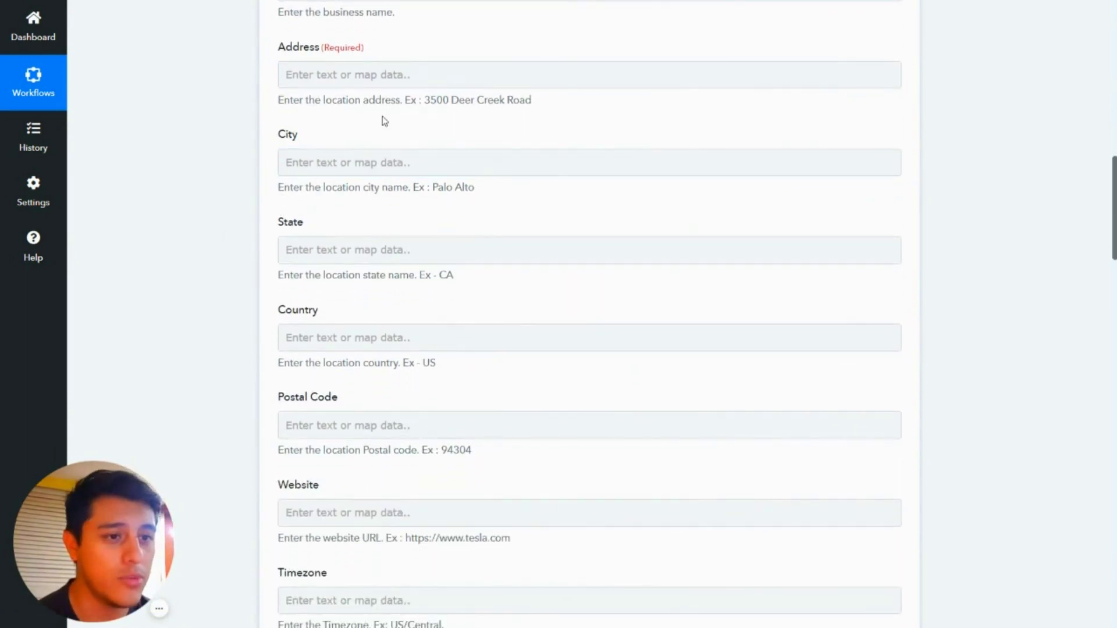
pyautogui.scroll(1, 334, 137)
pyautogui.scroll(-10, 434, 175)
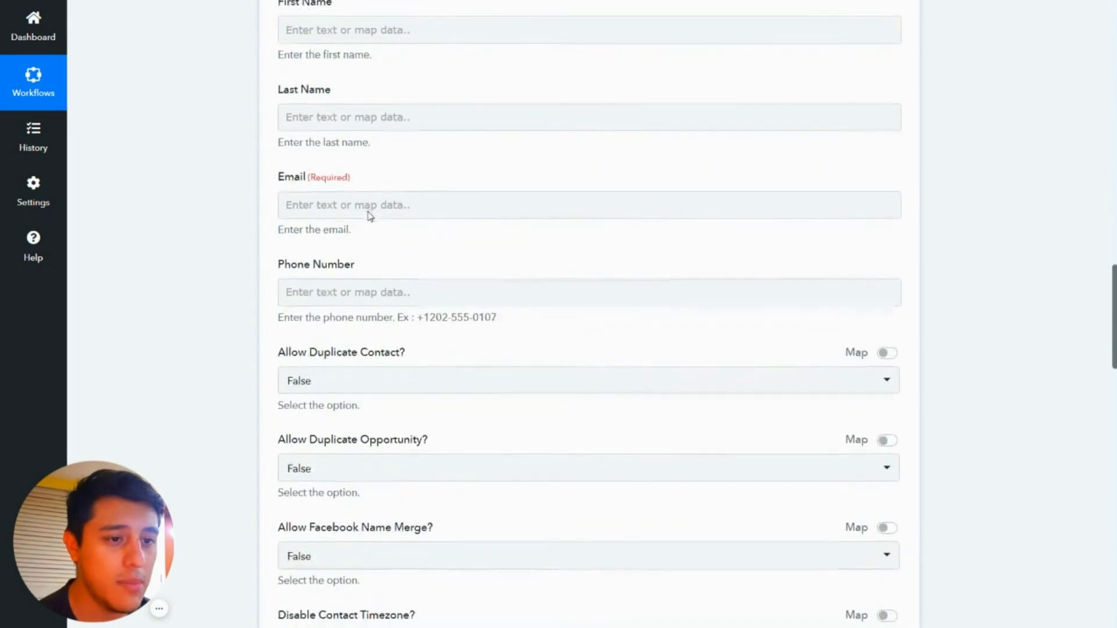
pyautogui.scroll(-1, 370, 216)
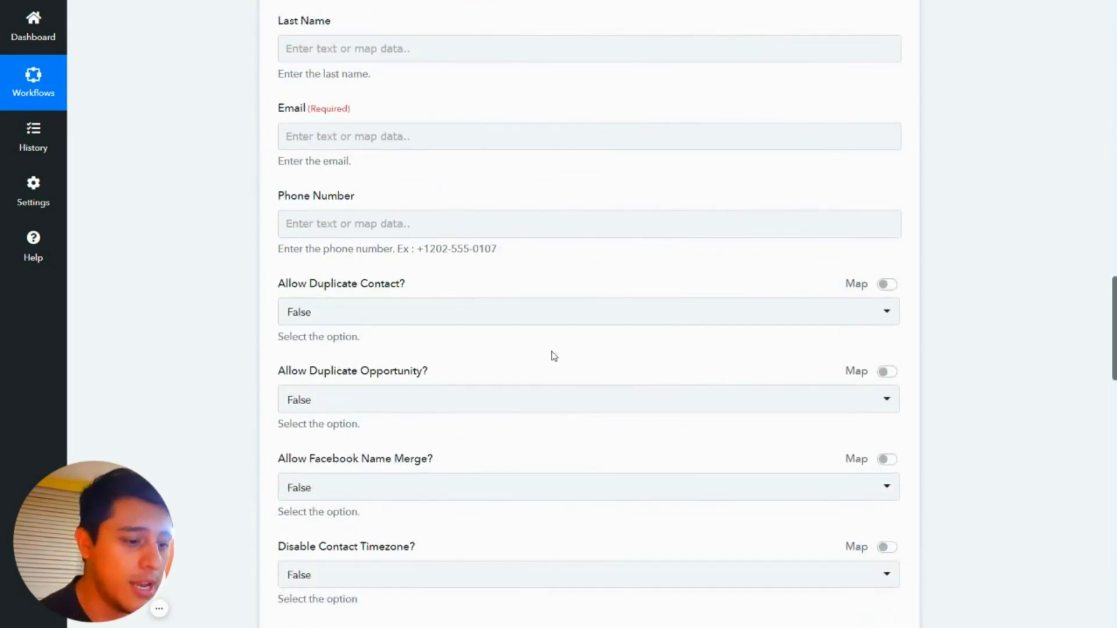
pyautogui.click(161, 611)
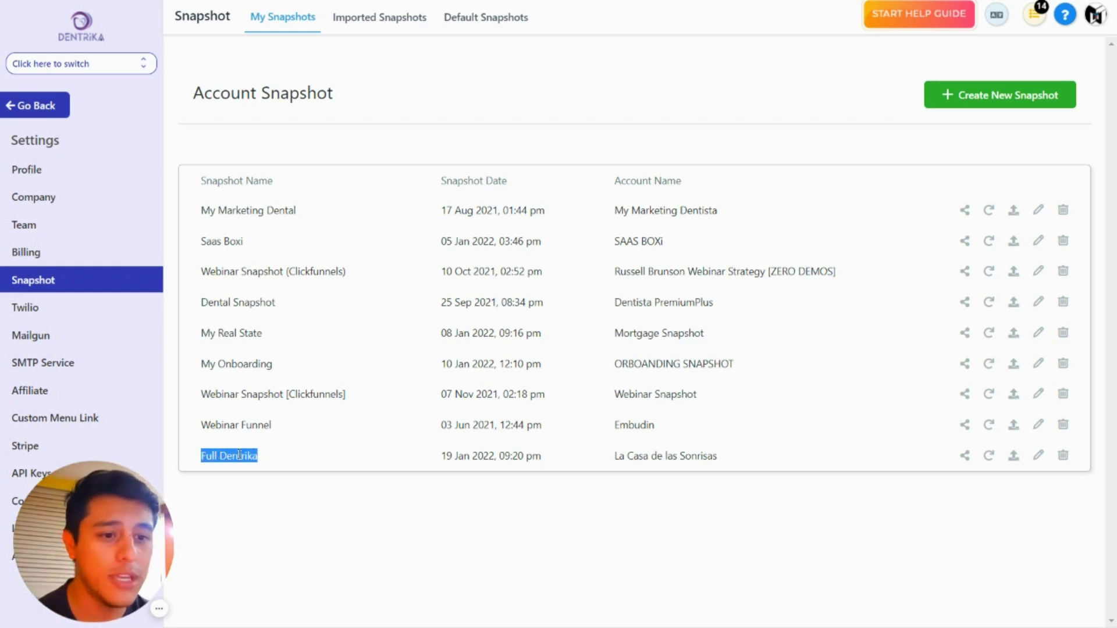
pyautogui.click(240, 455)
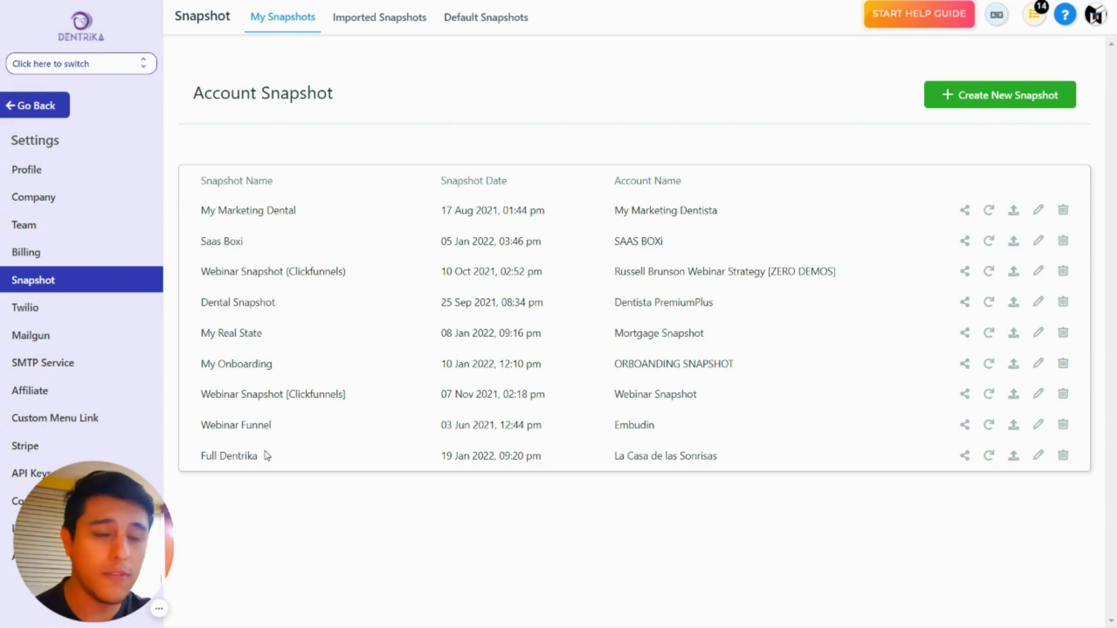
pyautogui.moveTo(268, 457); pyautogui.dragTo(199, 457)
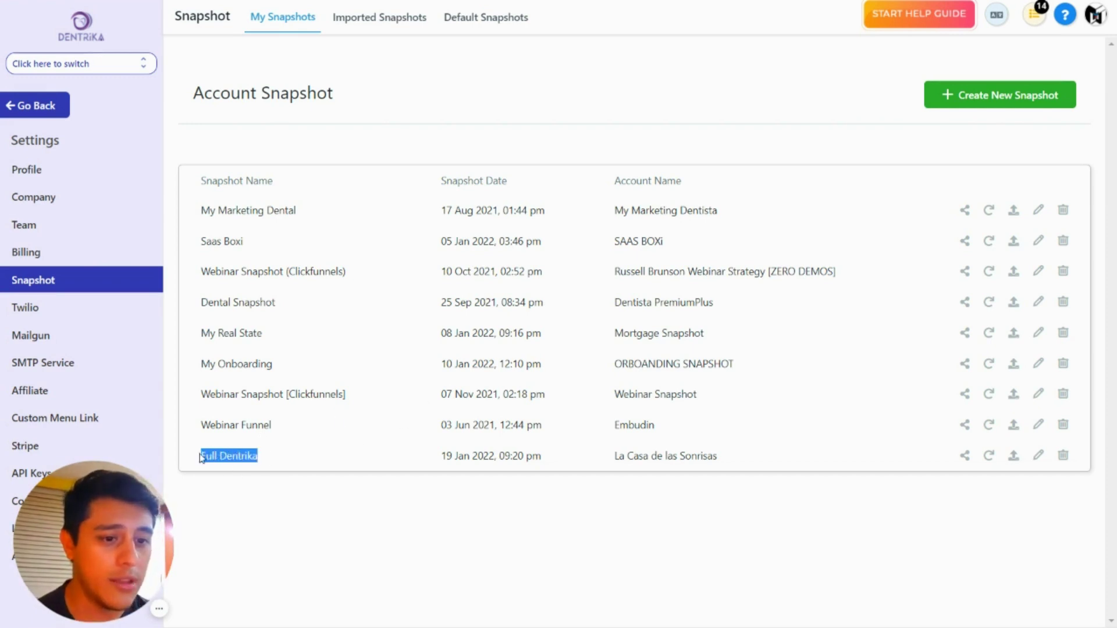
pyautogui.click(250, 457)
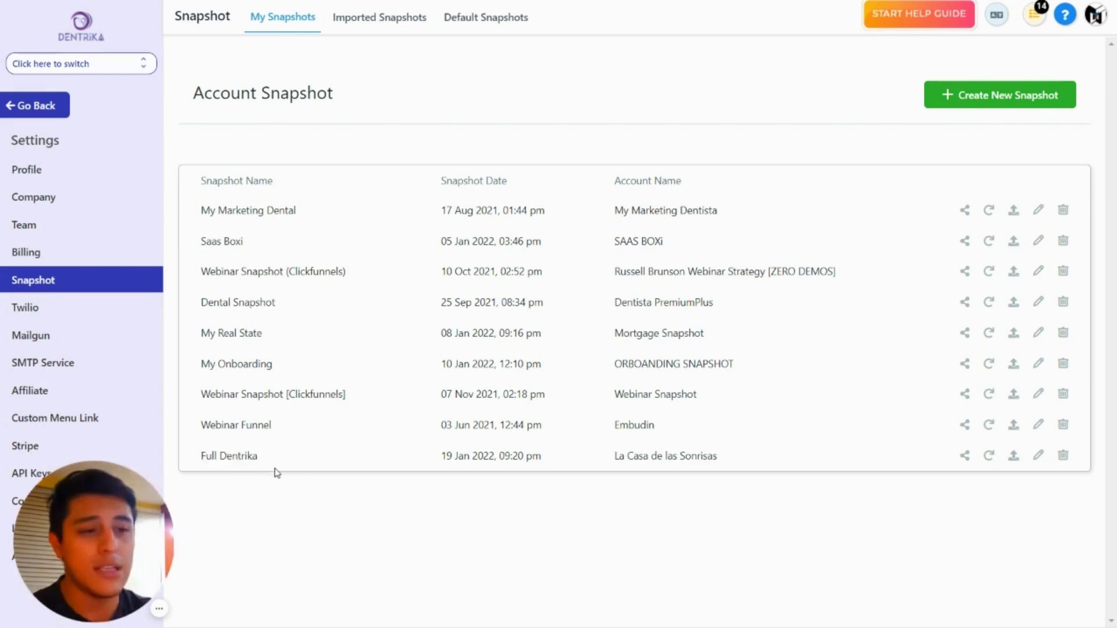
pyautogui.moveTo(732, 457); pyautogui.dragTo(614, 457)
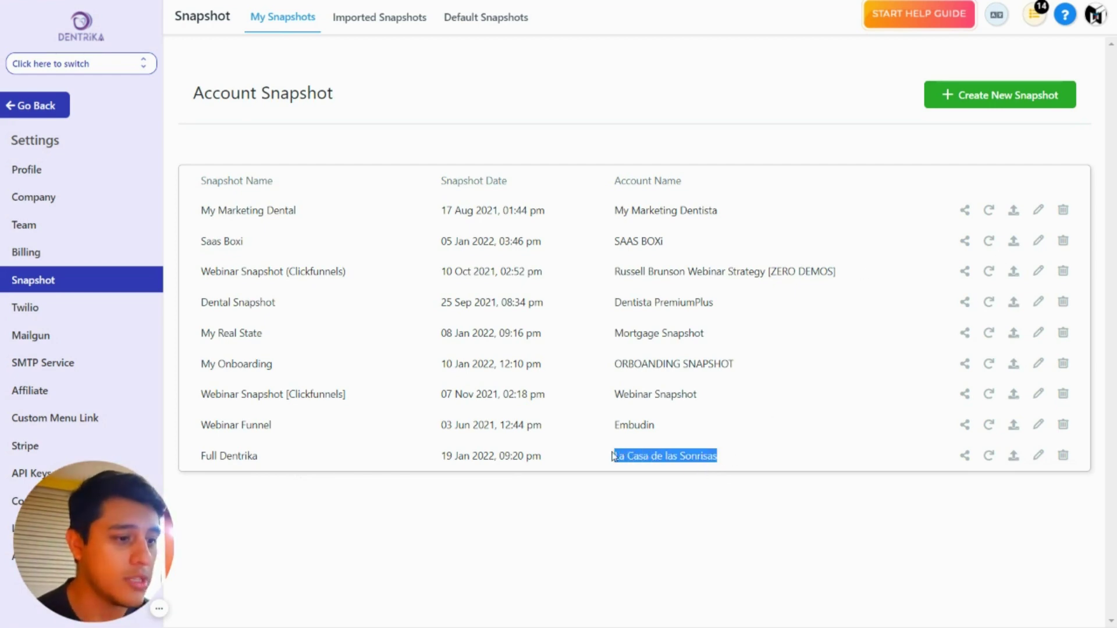
pyautogui.click(638, 458)
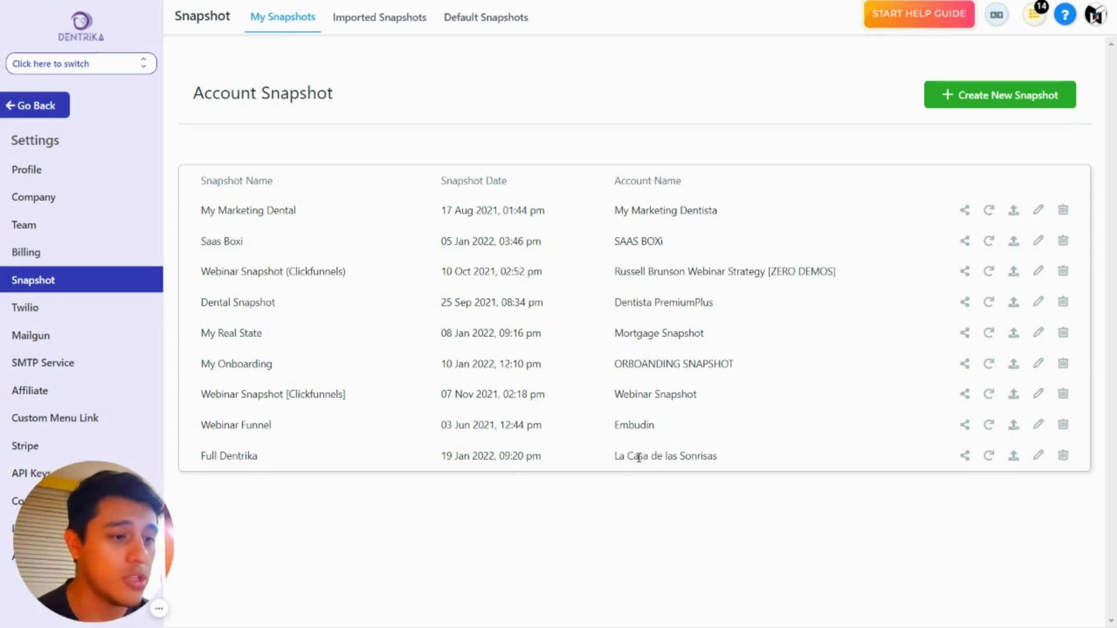
pyautogui.click(997, 93)
# Step: Save a new snapshot 'Basic Dentrika' taken from the Dentrika Basic account
pyautogui.click(507, 114)
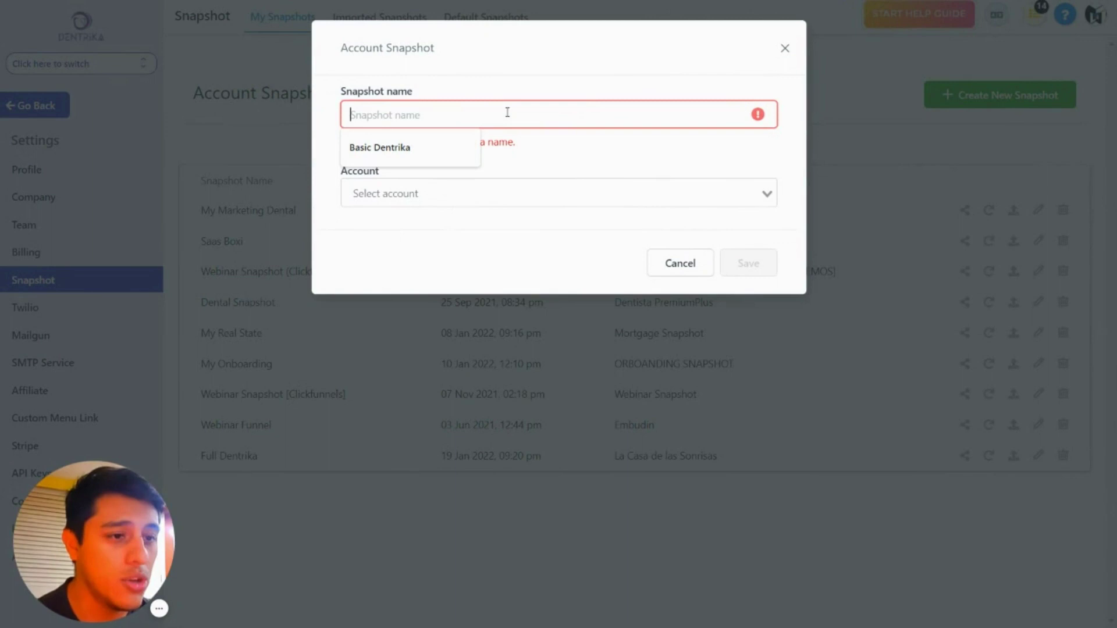
pyautogui.click(465, 141)
pyautogui.click(416, 172)
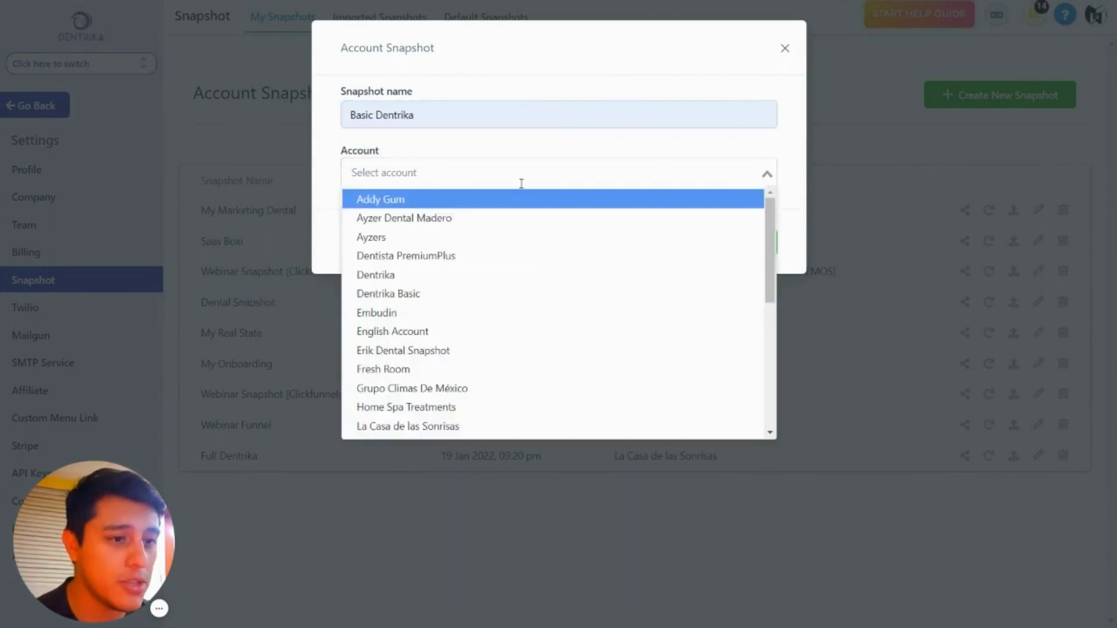
pyautogui.write('dentrika Basic')
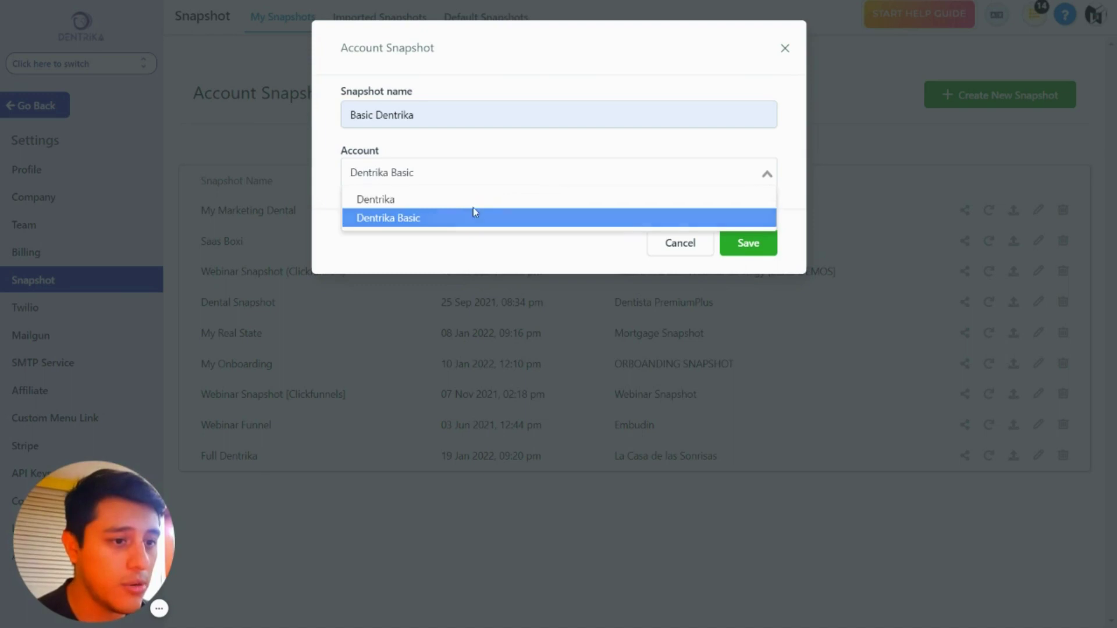
pyautogui.click(473, 214)
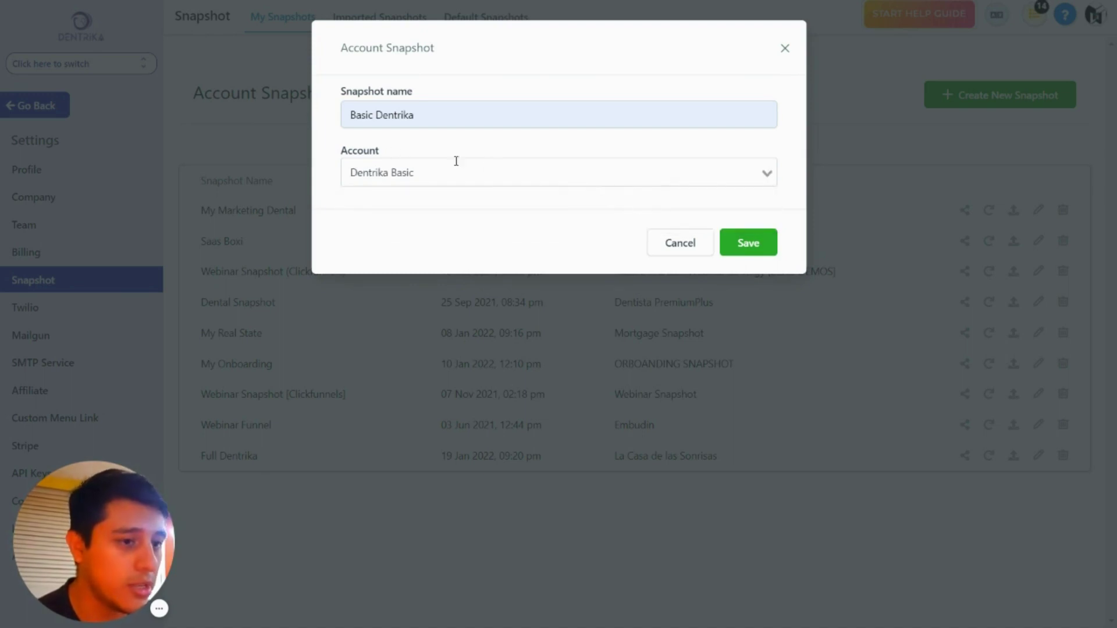
pyautogui.click(748, 243)
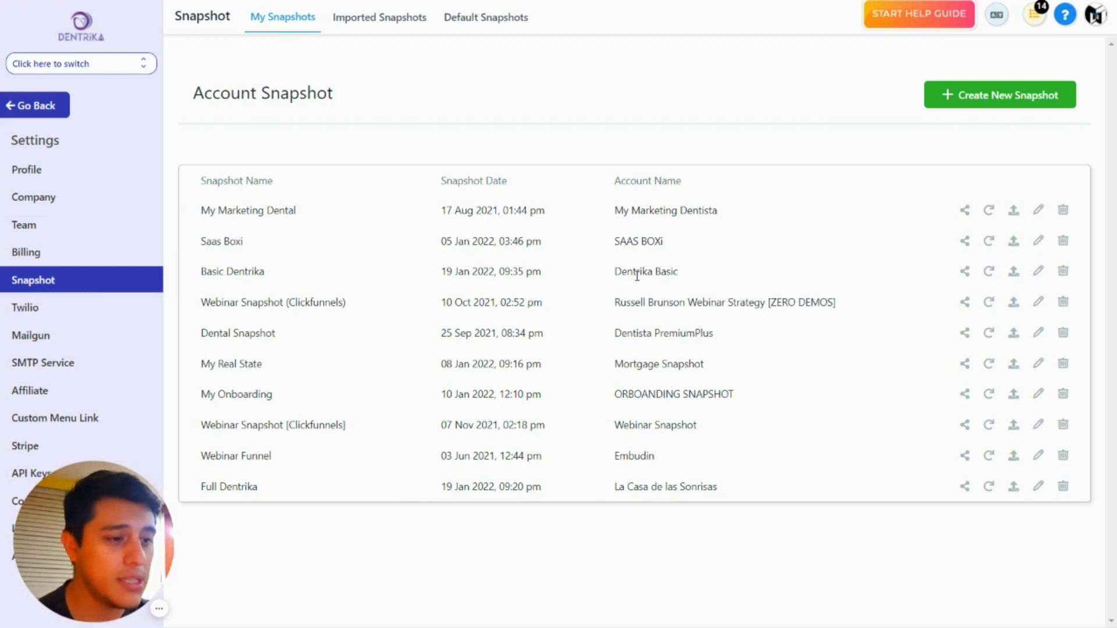
pyautogui.moveTo(634, 278); pyautogui.dragTo(693, 274)
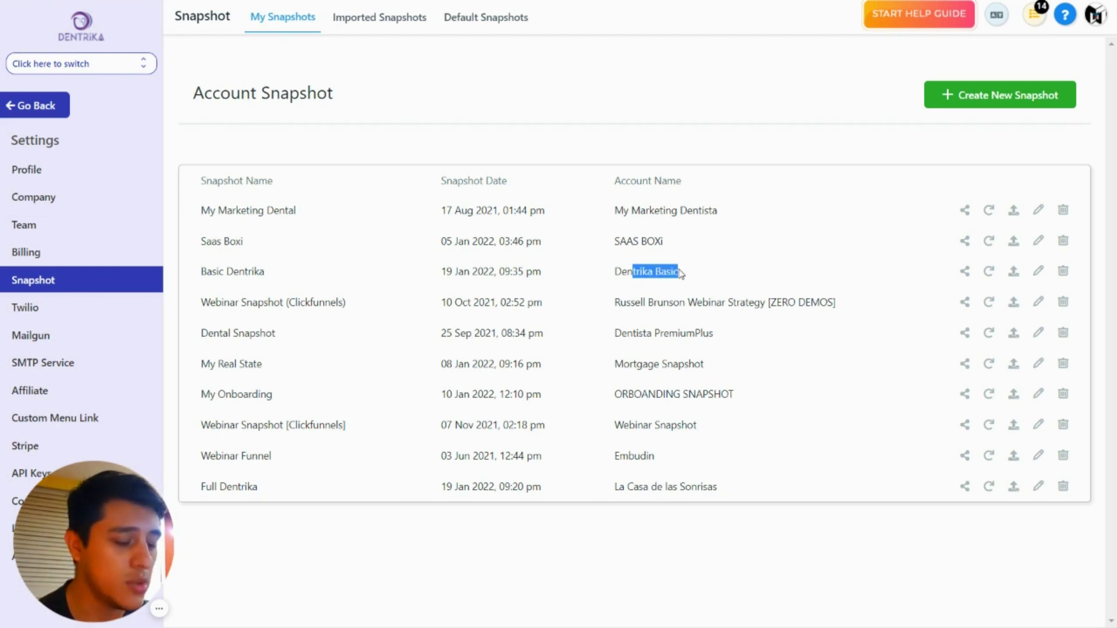
pyautogui.click(666, 267)
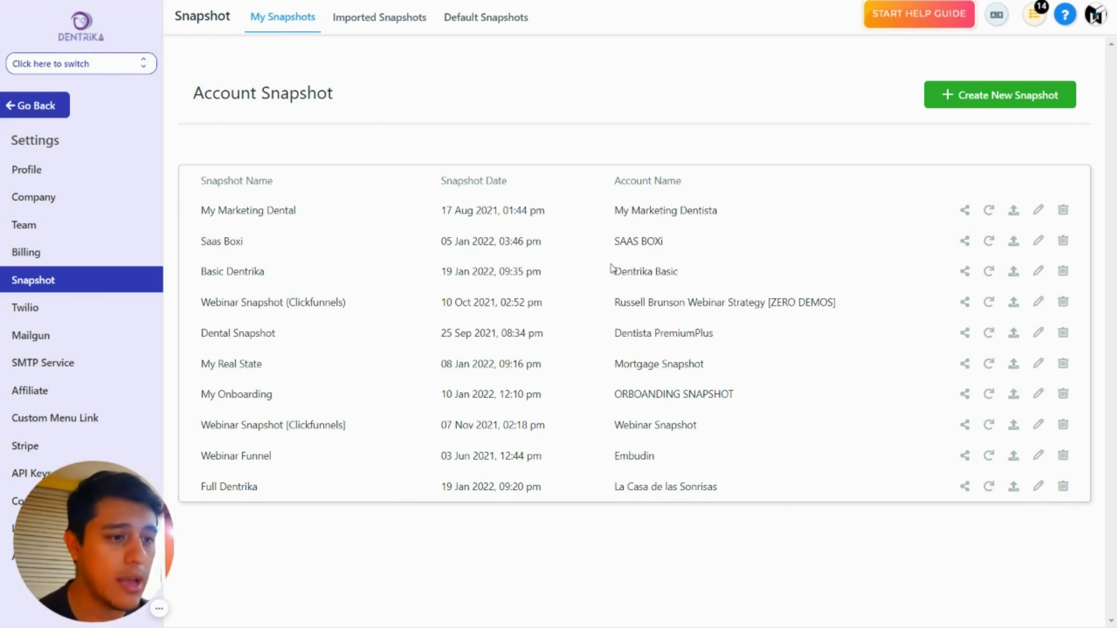
pyautogui.moveTo(611, 271); pyautogui.dragTo(694, 269)
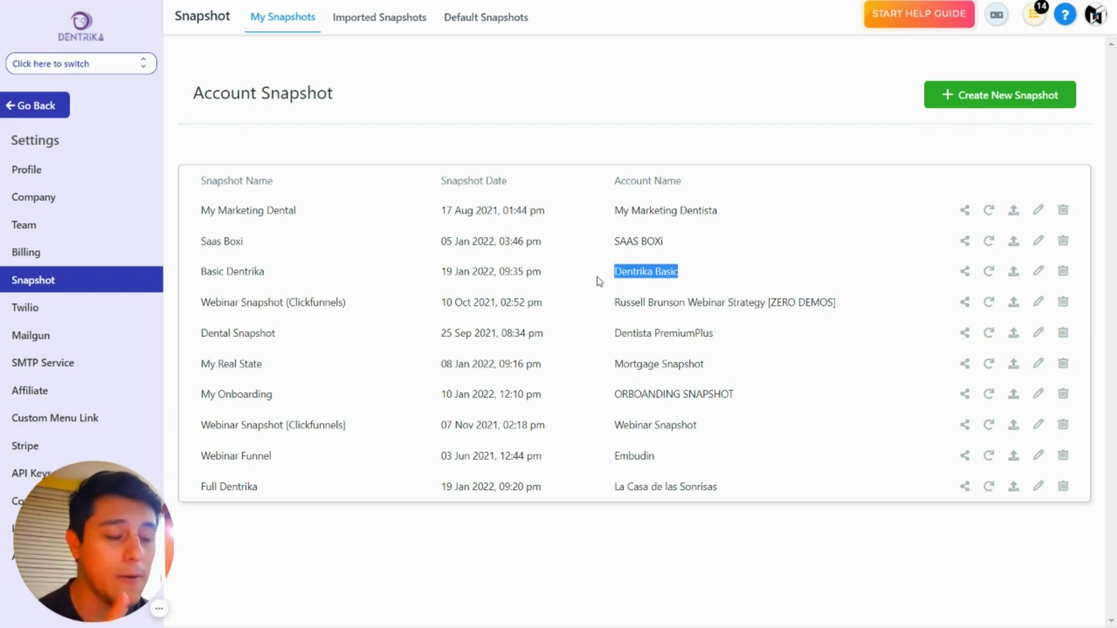
# Step: Open Basic Dentrika under Own Snapshots and select its snapshot ID in the page address
pyautogui.click(35, 105)
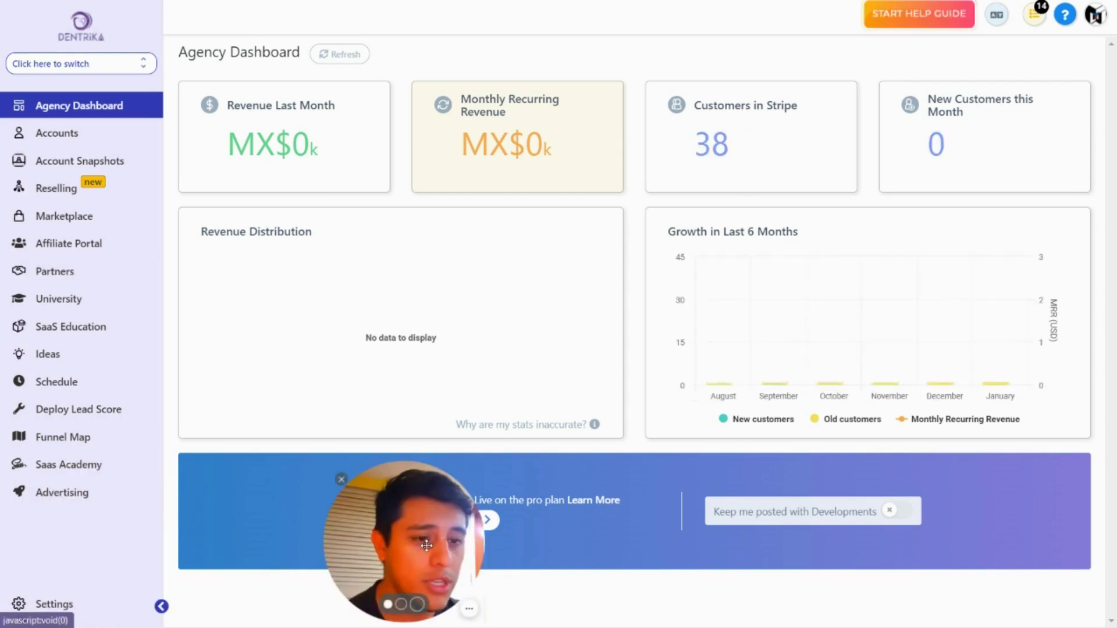
pyautogui.click(89, 163)
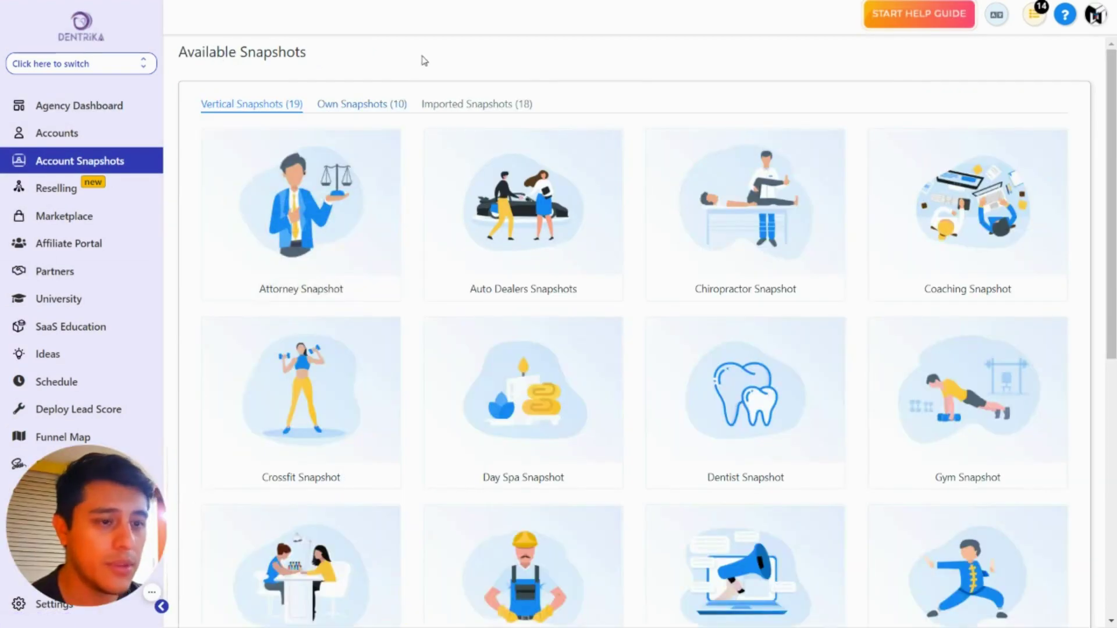
pyautogui.click(375, 105)
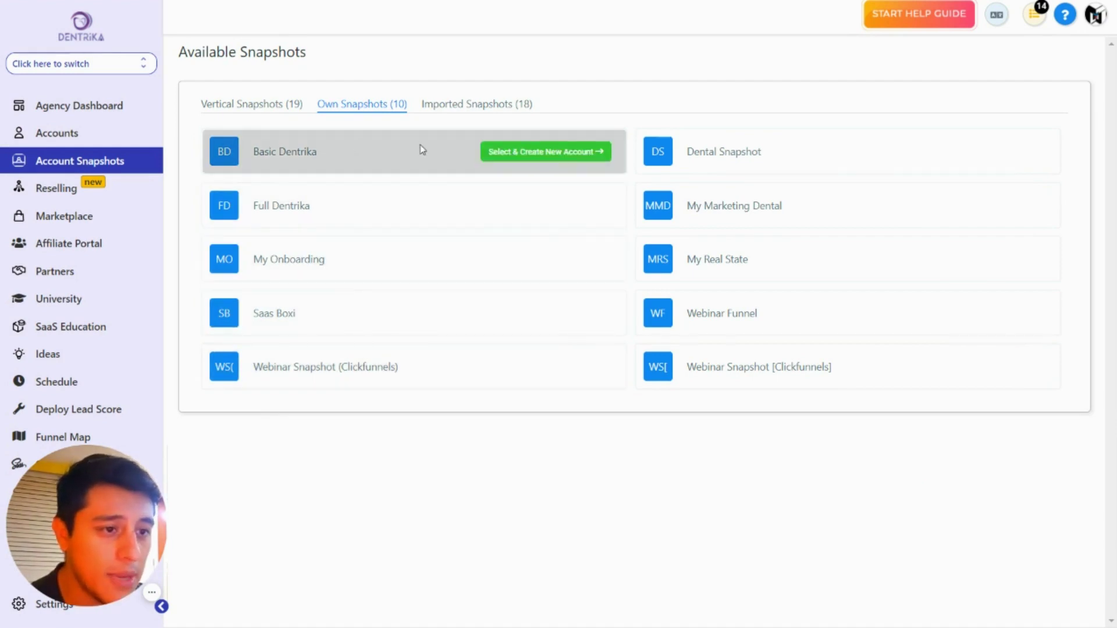
pyautogui.click(502, 153)
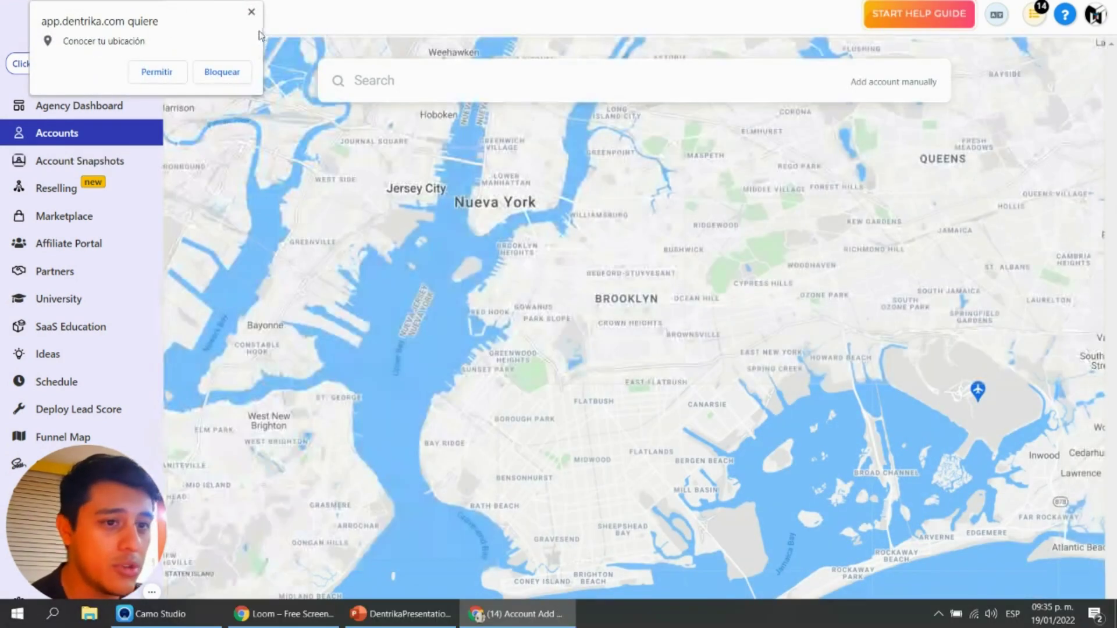
pyautogui.click(252, 12)
pyautogui.press('F11')
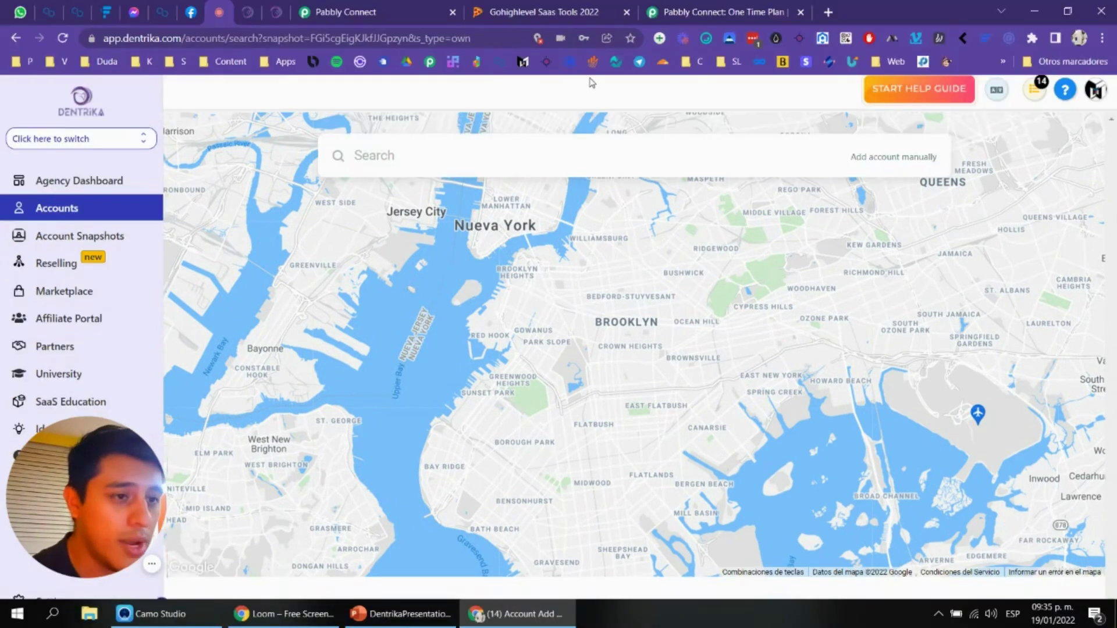
pyautogui.moveTo(314, 38); pyautogui.dragTo(445, 34)
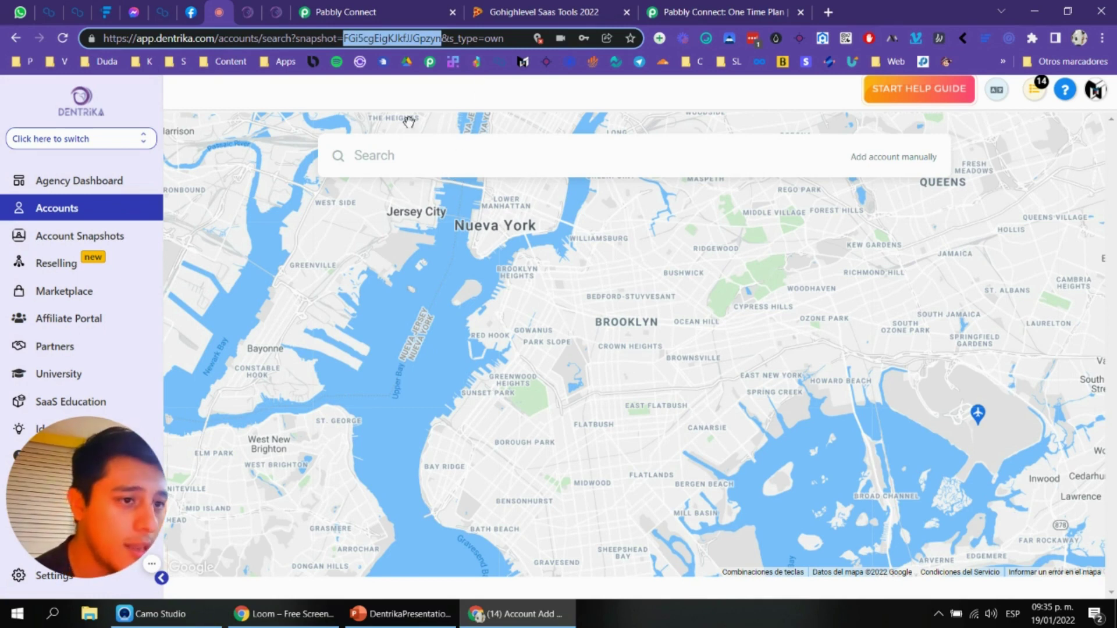
pyautogui.click(303, 9)
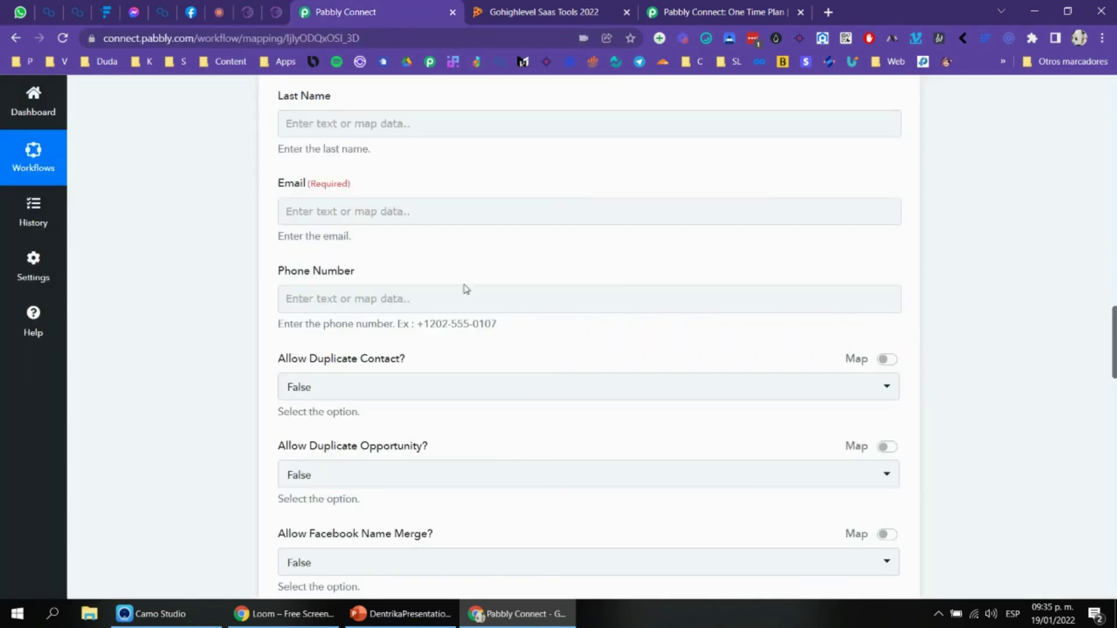
# Step: Scroll to the Snapshot ID dropdown in the Create Location form and check its options
pyautogui.scroll(-1, 403, 282)
pyautogui.press('F11')
pyautogui.scroll(7, 412, 277)
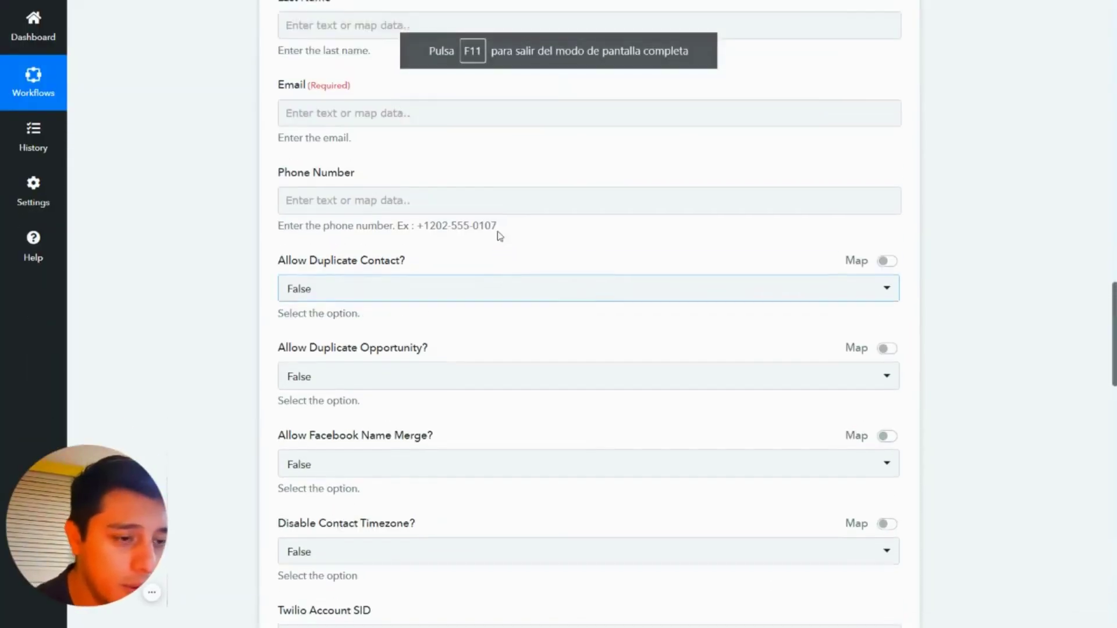
pyautogui.scroll(2, 452, 212)
pyautogui.scroll(-13, 434, 239)
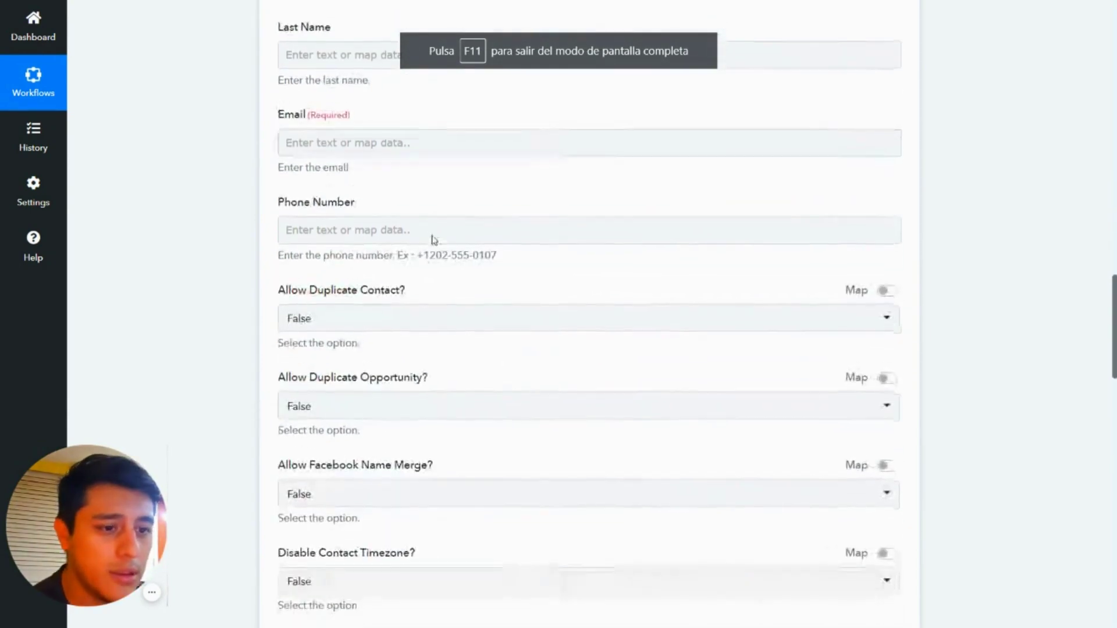
pyautogui.scroll(-4, 377, 192)
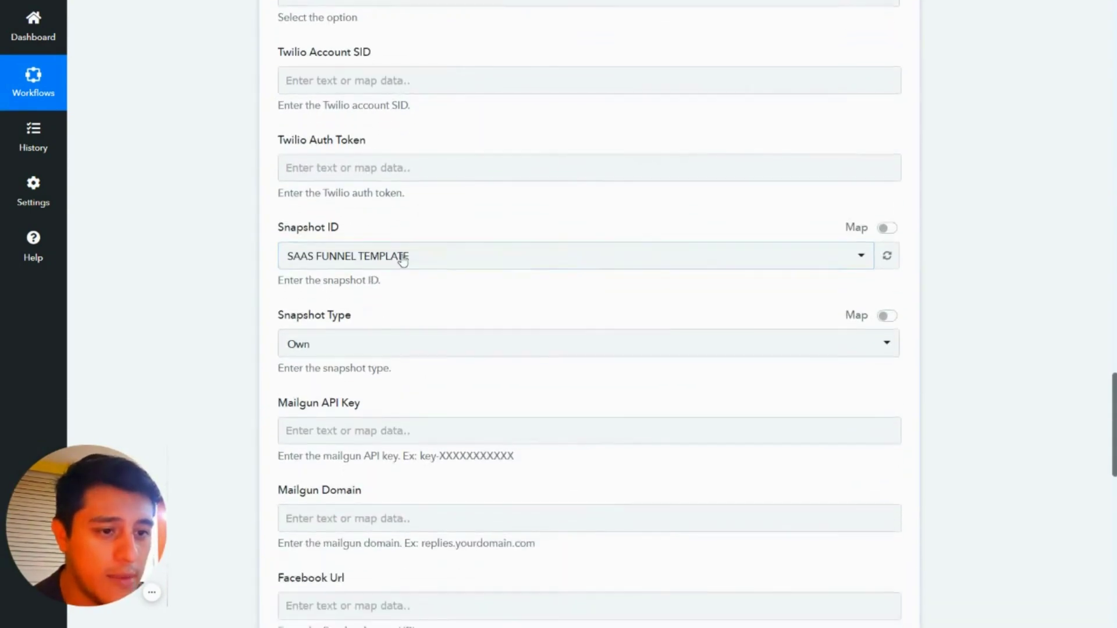
pyautogui.click(403, 260)
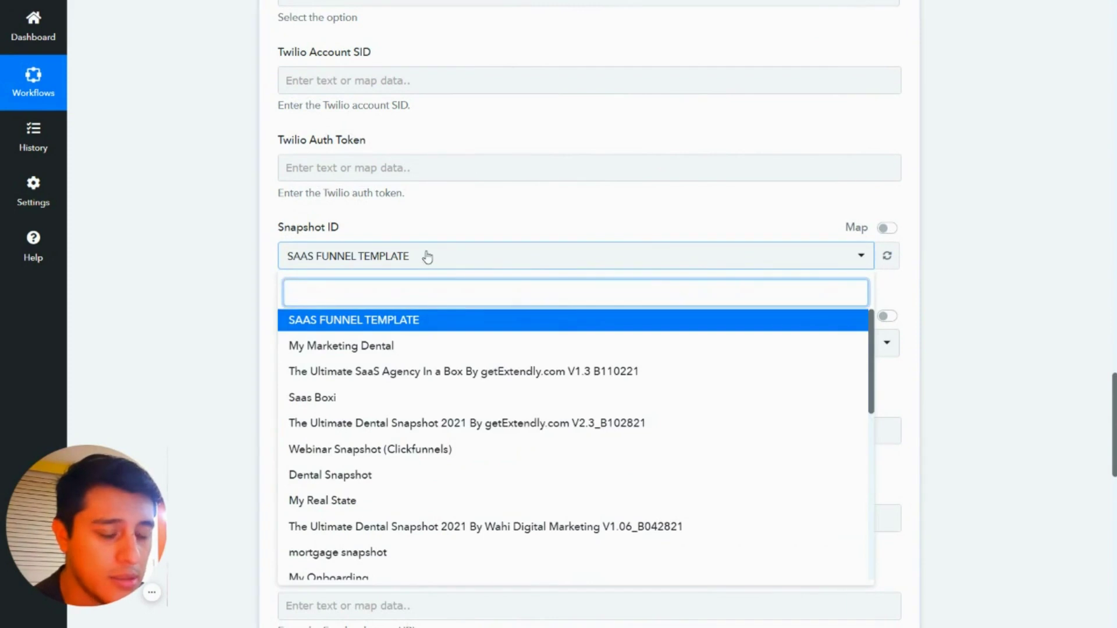
pyautogui.click(425, 257)
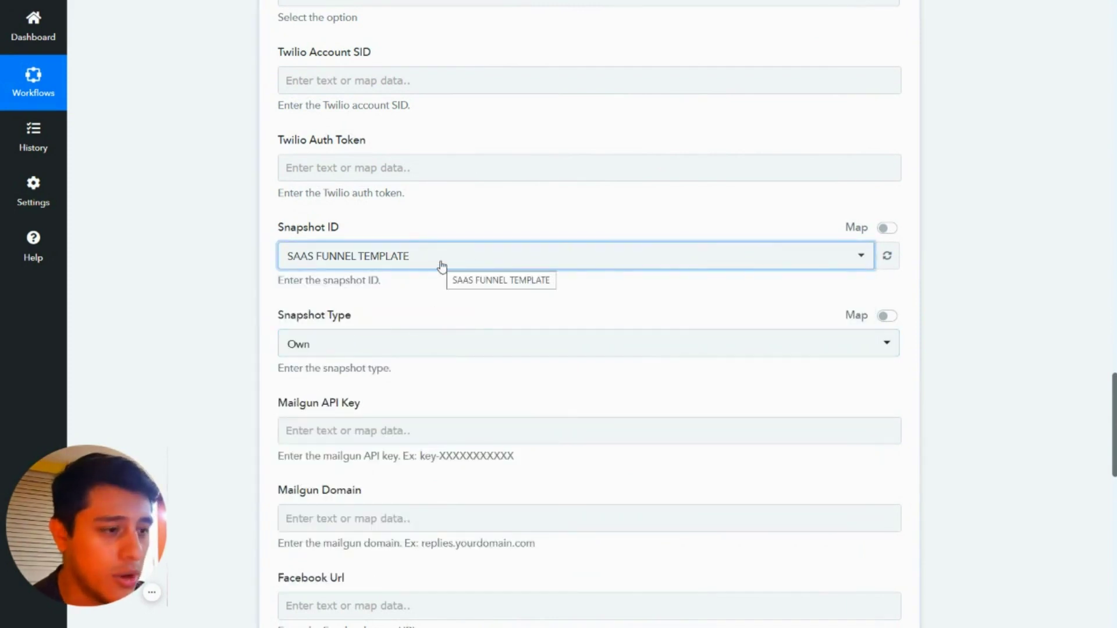
pyautogui.click(440, 265)
pyautogui.click(442, 267)
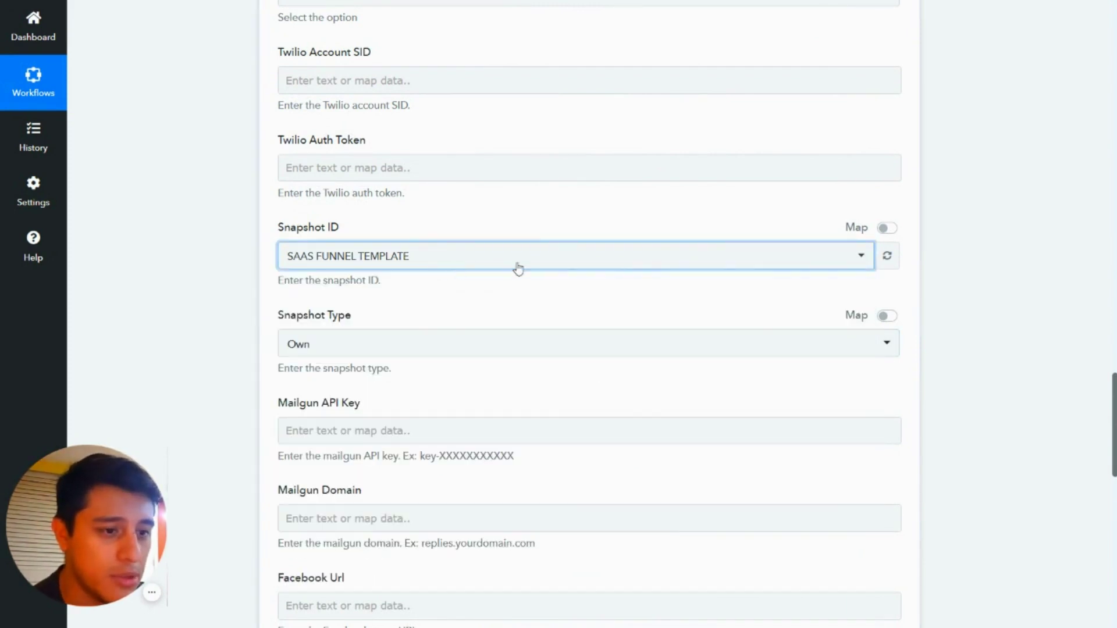
# Step: Refresh the snapshot list and set Snapshot ID to Basic Dentrika
pyautogui.click(886, 256)
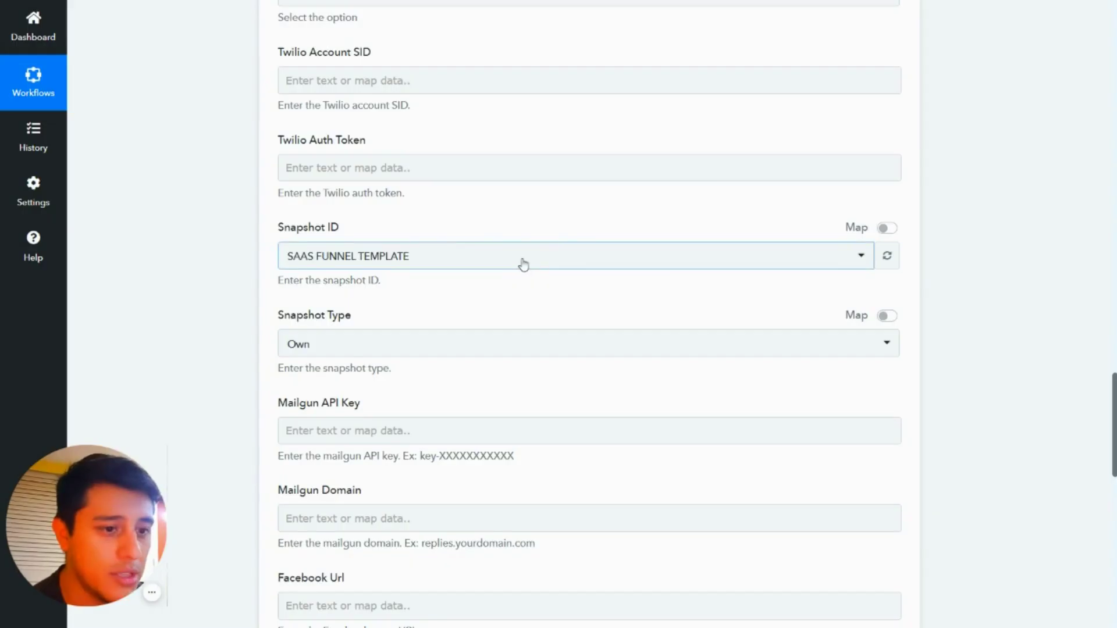
pyautogui.click(549, 265)
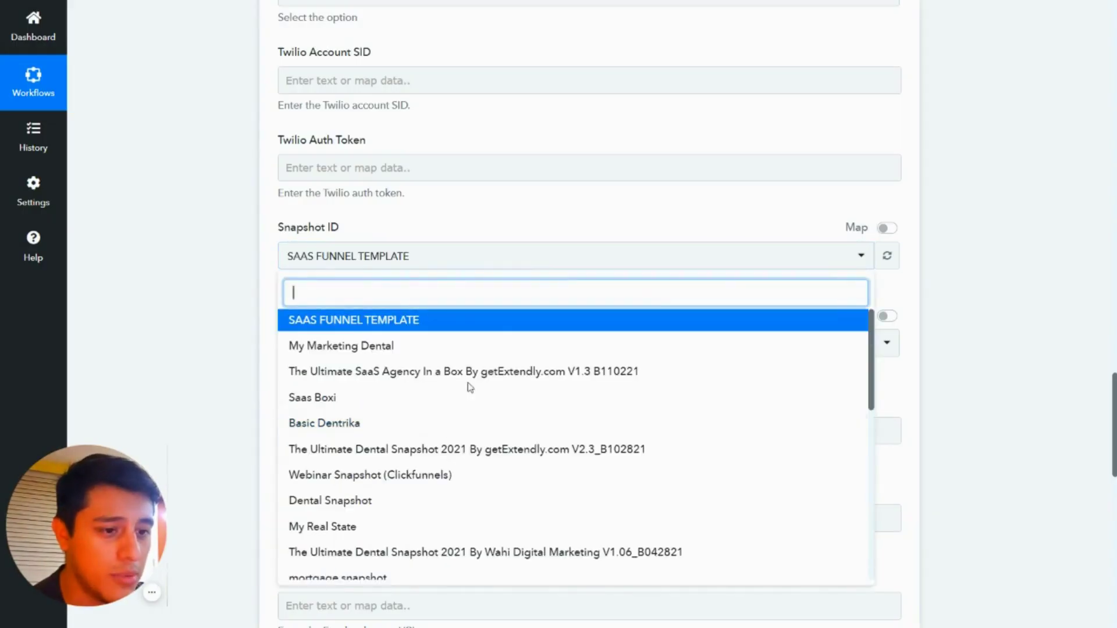
pyautogui.click(397, 422)
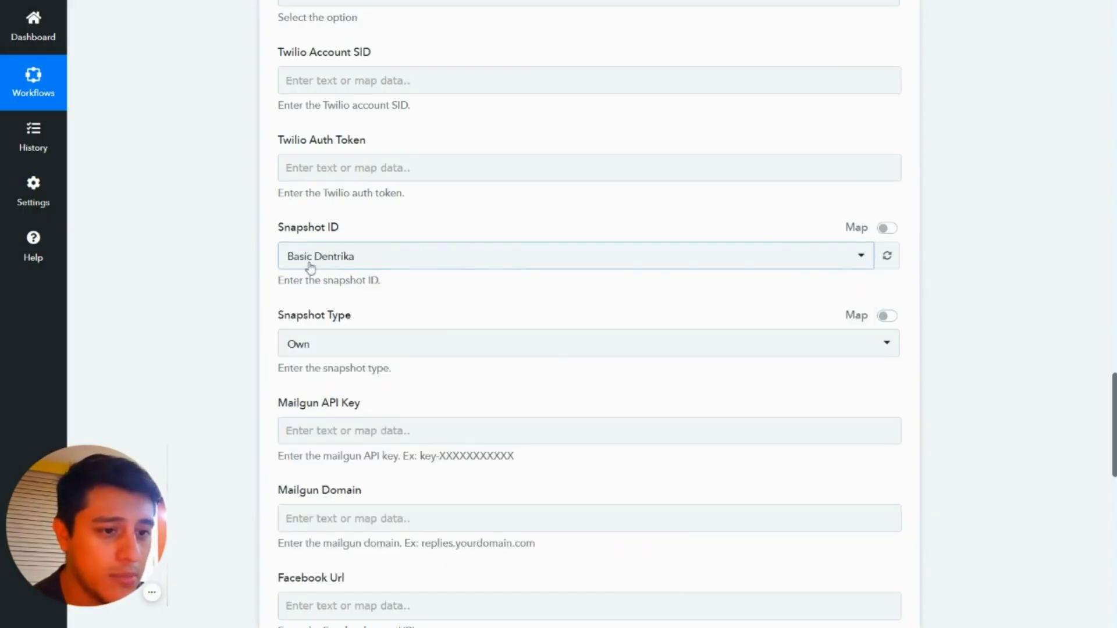
pyautogui.press('F11')
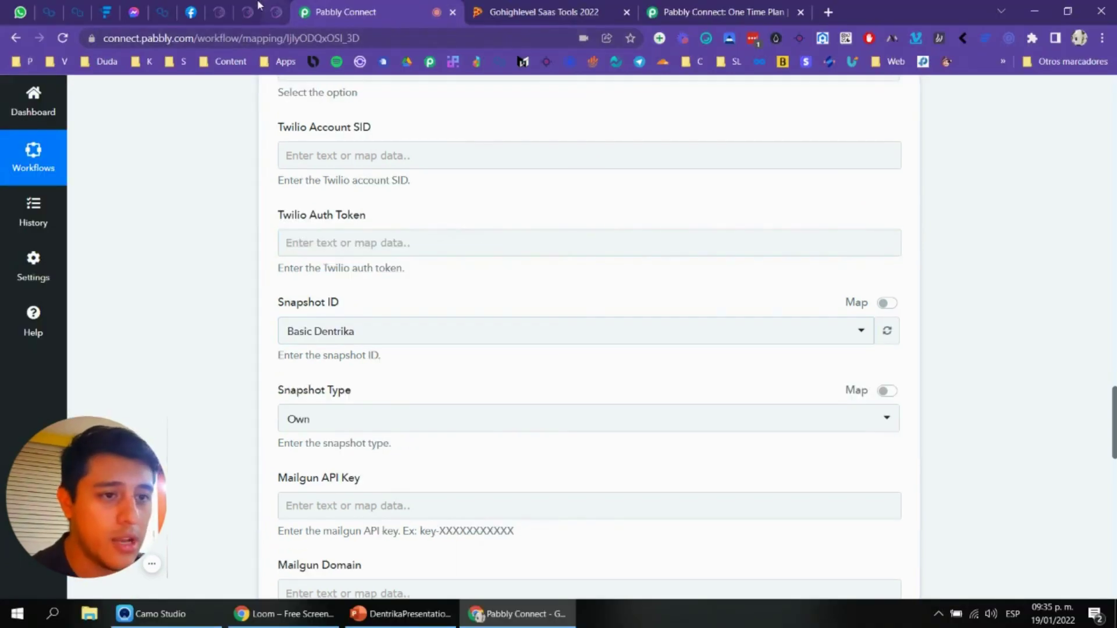
# Step: Create a new HighLevel pipeline named '001 - Dentrika Software'
pyautogui.click(247, 11)
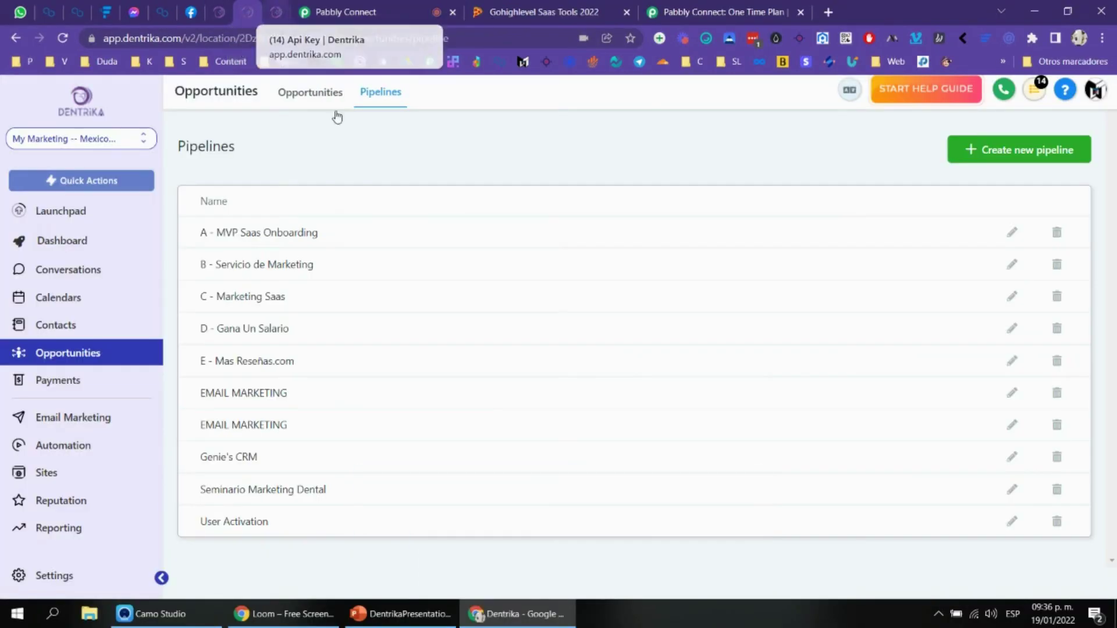
pyautogui.press('F11')
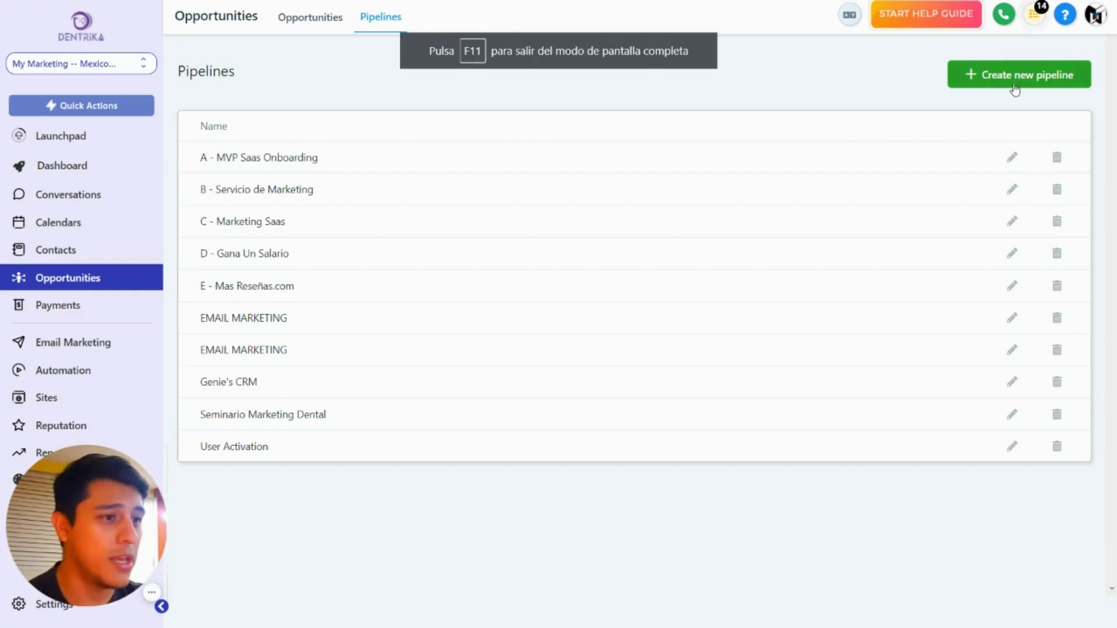
pyautogui.click(996, 83)
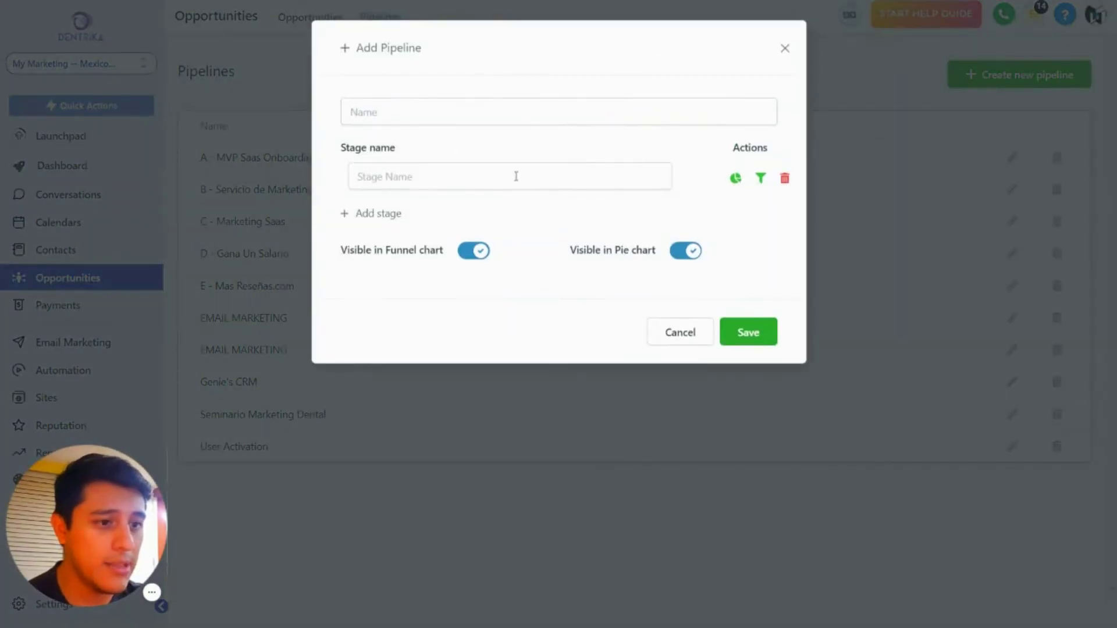
pyautogui.click(526, 118)
pyautogui.write('0001')
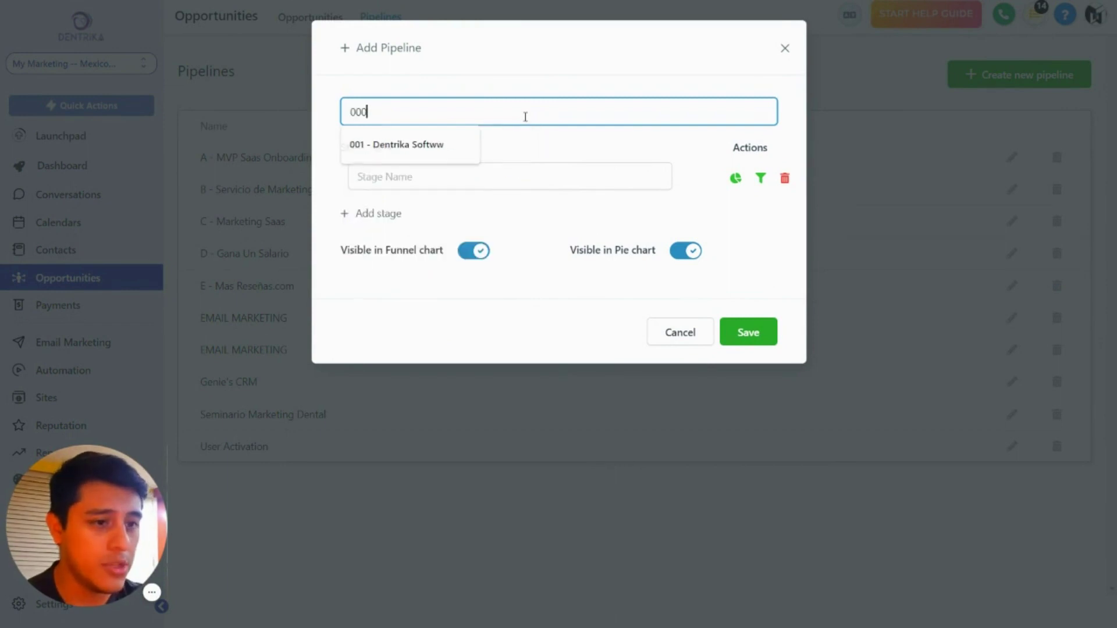
pyautogui.press('BackSpace')
pyautogui.write('1 ')
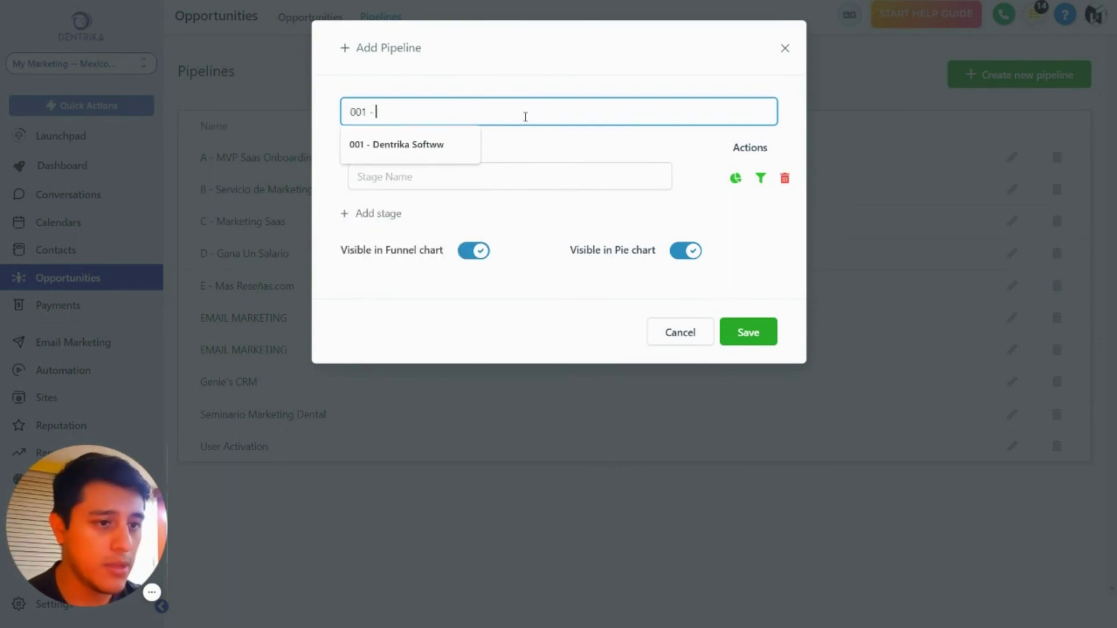
pyautogui.write('- Dentrika Software')
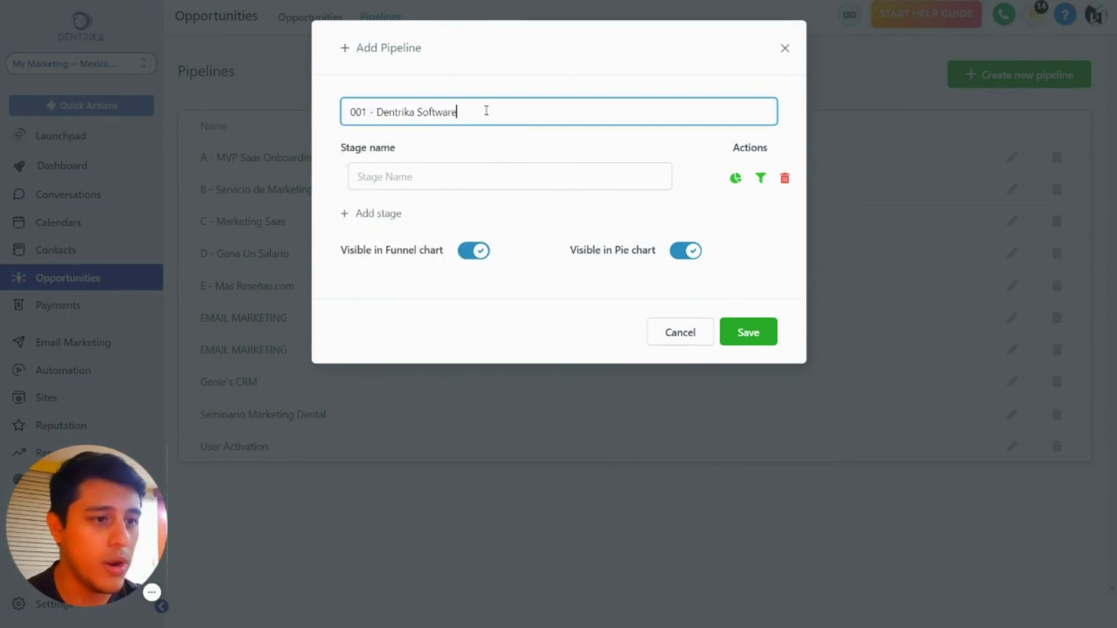
# Step: Add stages Optin, Free Trial, New Client and Cancelled, save the pipeline and reopen it
pyautogui.click(457, 189)
pyautogui.write('1. Optin')
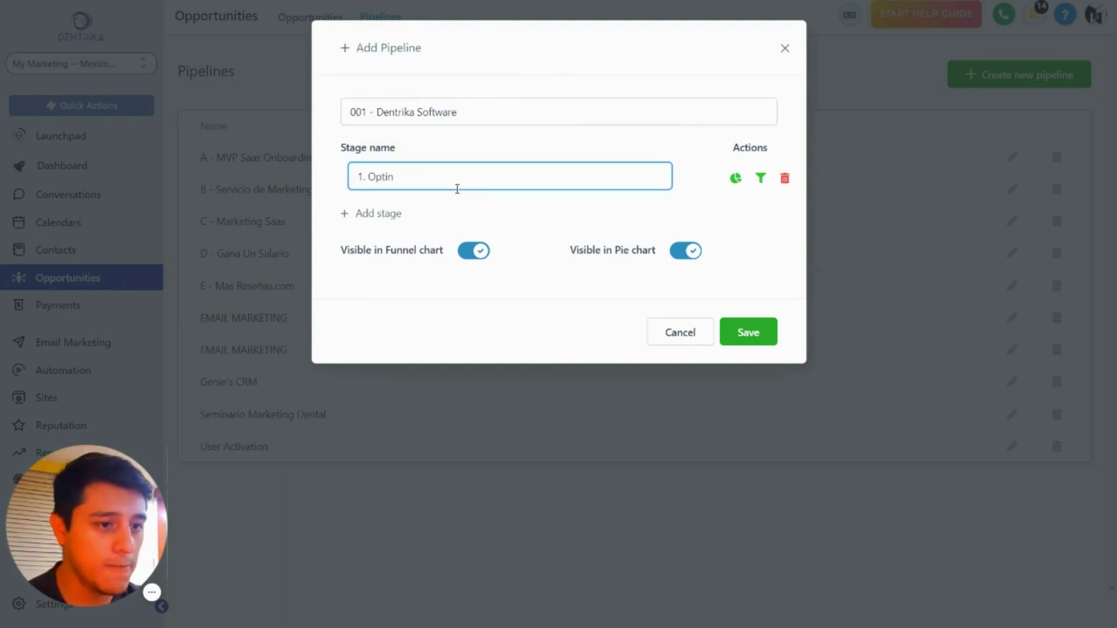
pyautogui.click(376, 213)
pyautogui.write('2 ')
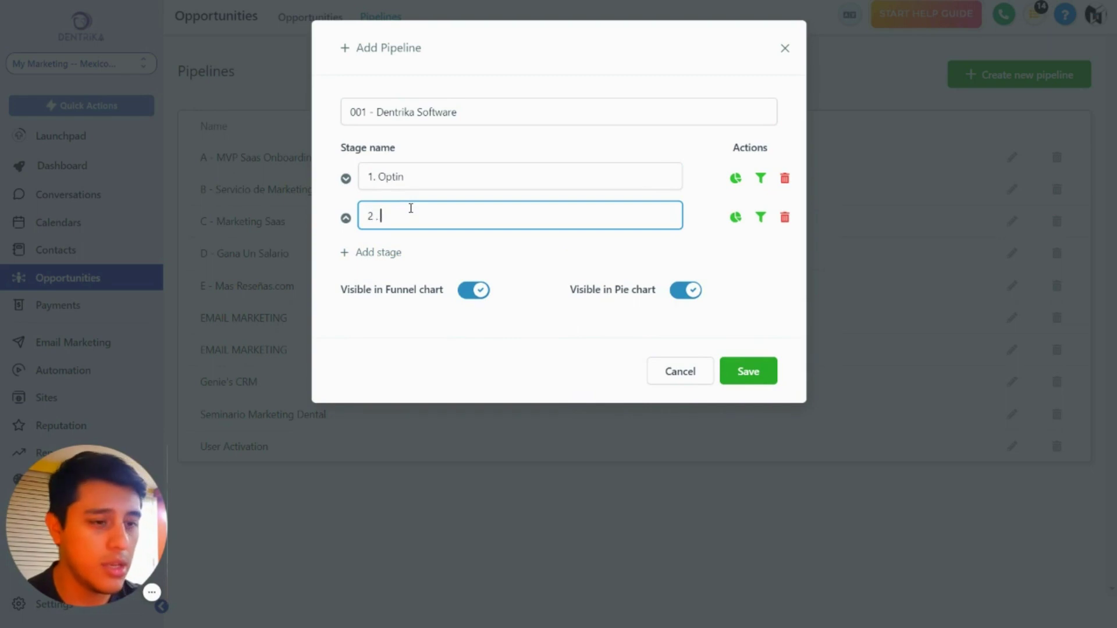
pyautogui.write('. Client')
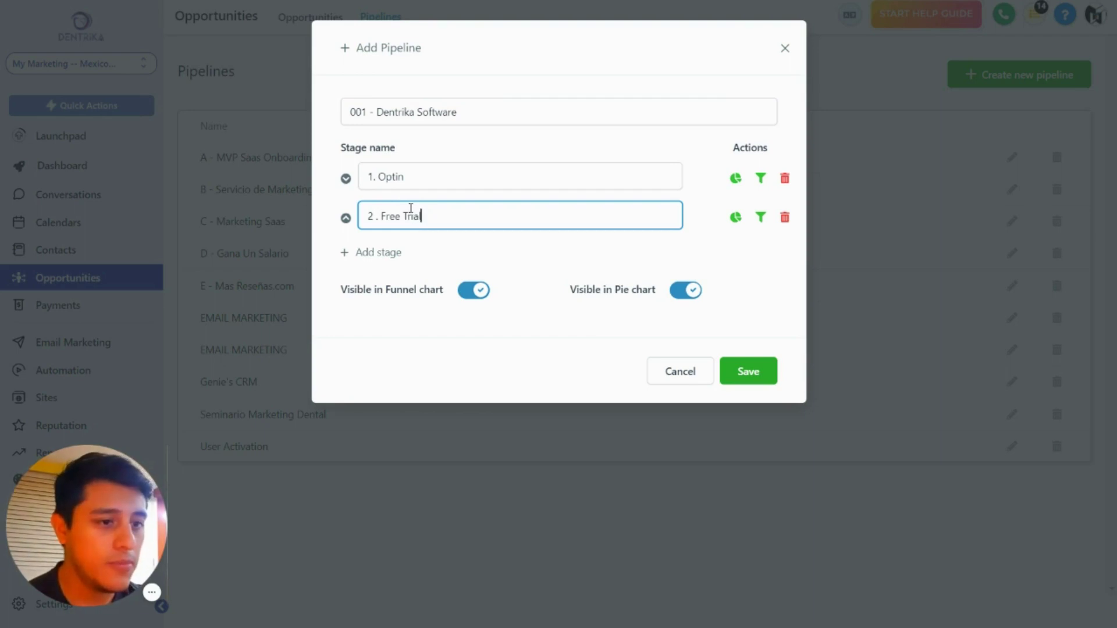
pyautogui.click(399, 251)
pyautogui.write('3.')
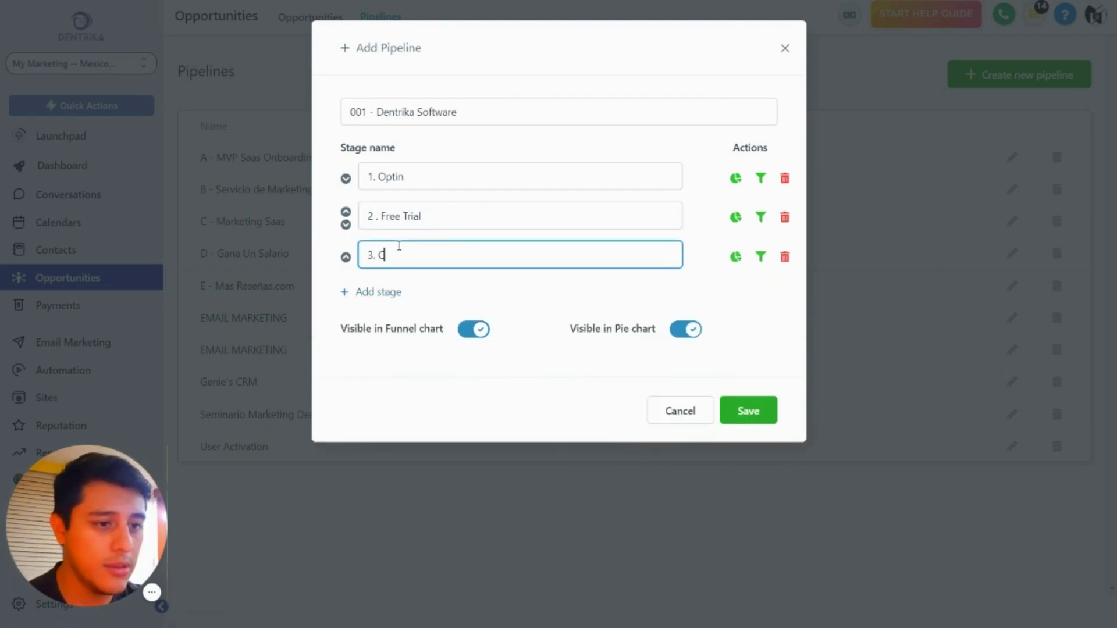
pyautogui.write(' New Client')
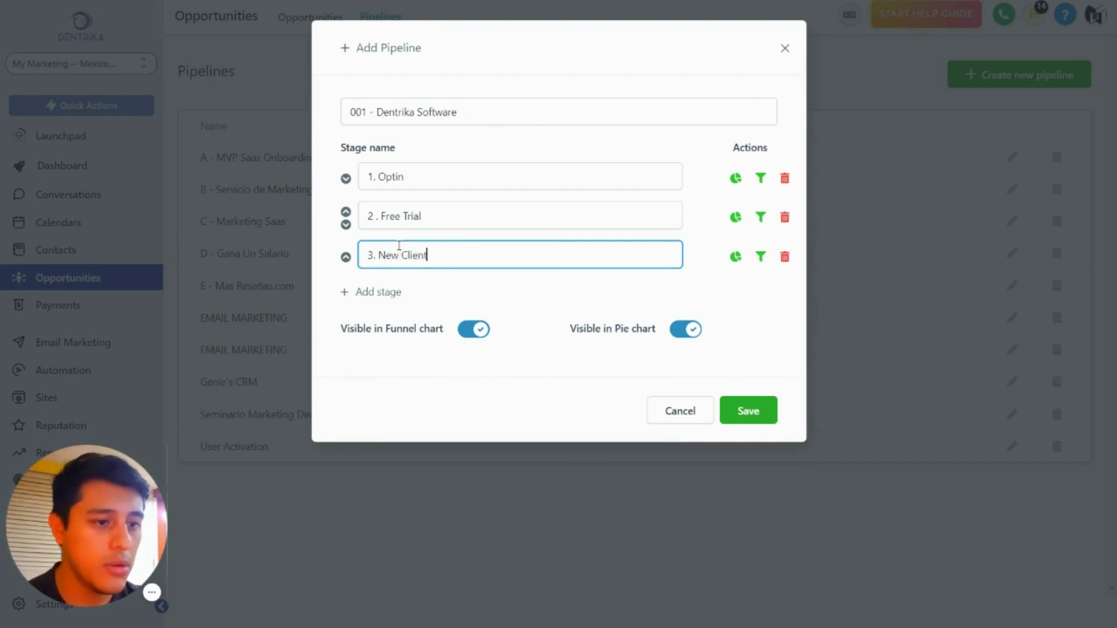
pyautogui.click(384, 291)
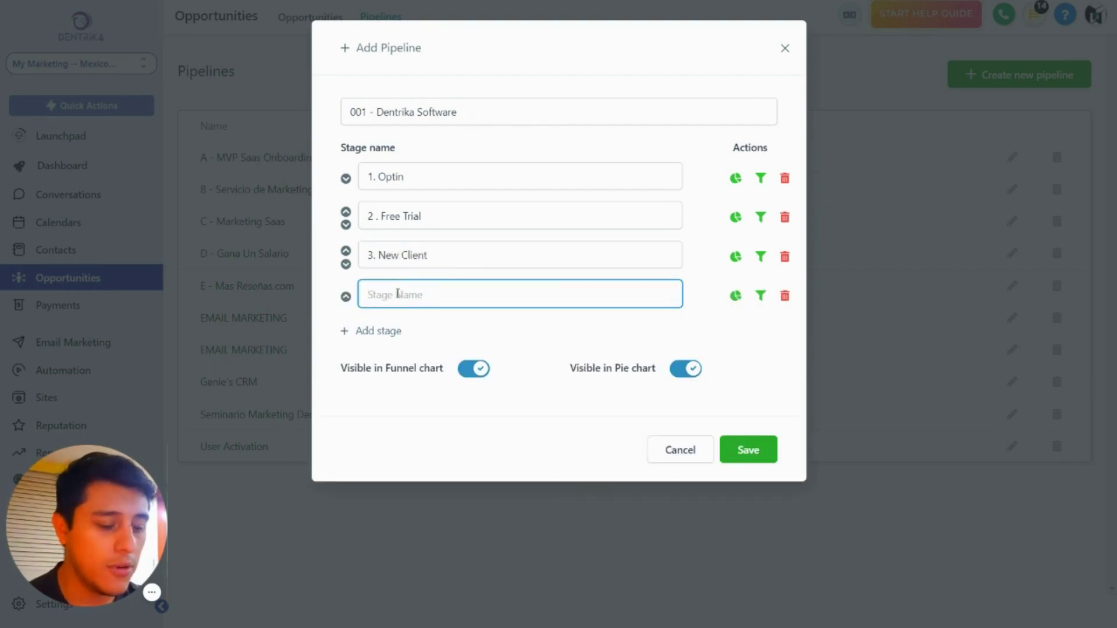
pyautogui.write('4. Cancelled')
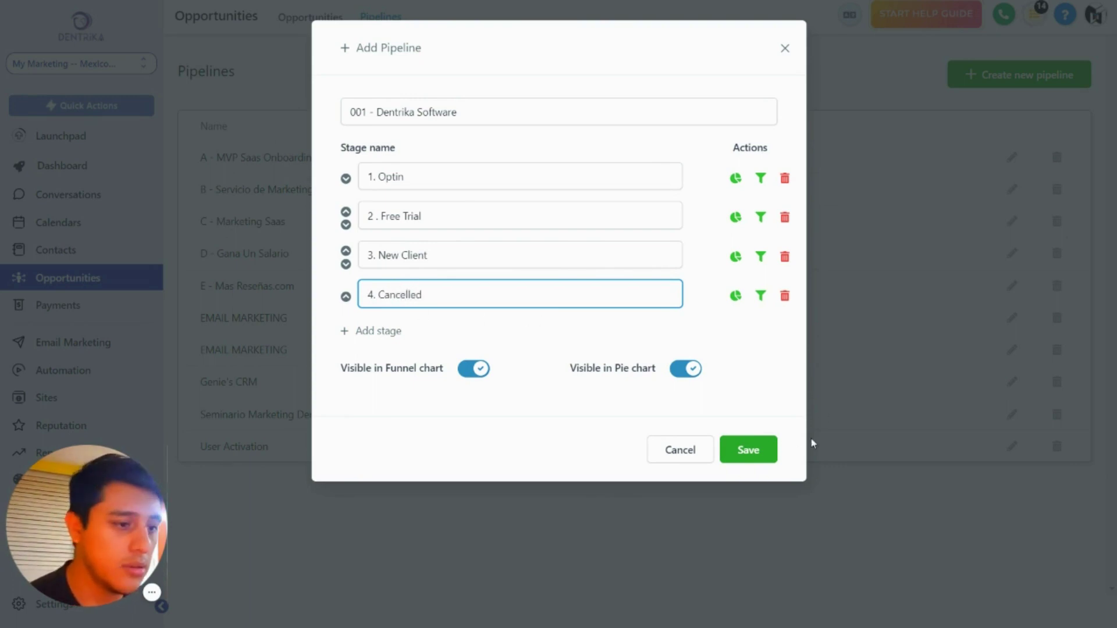
pyautogui.click(751, 452)
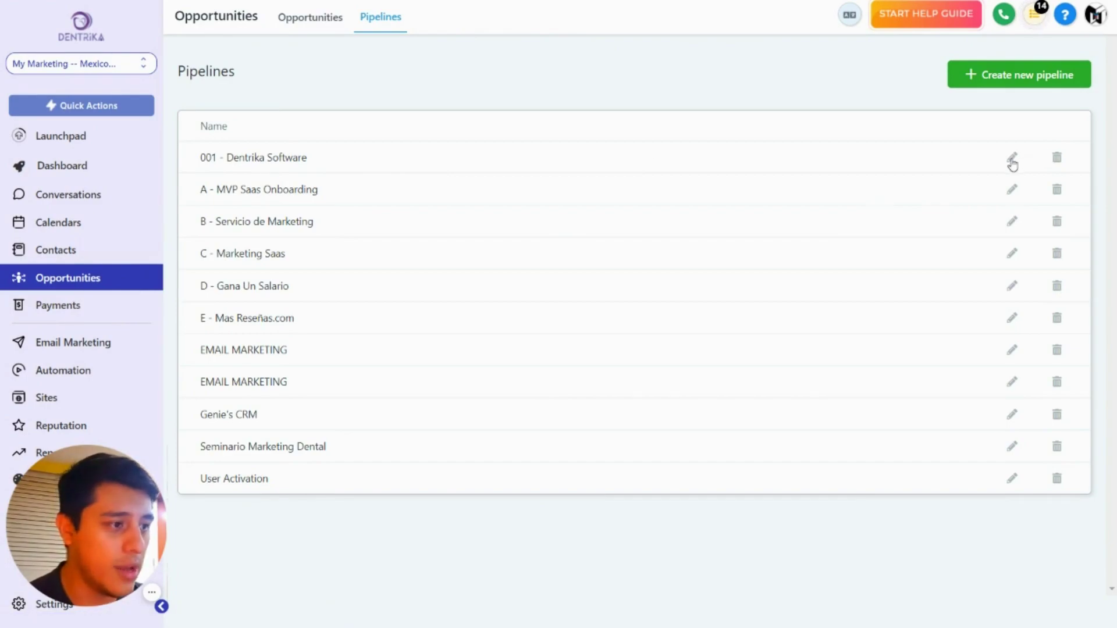
pyautogui.click(1012, 157)
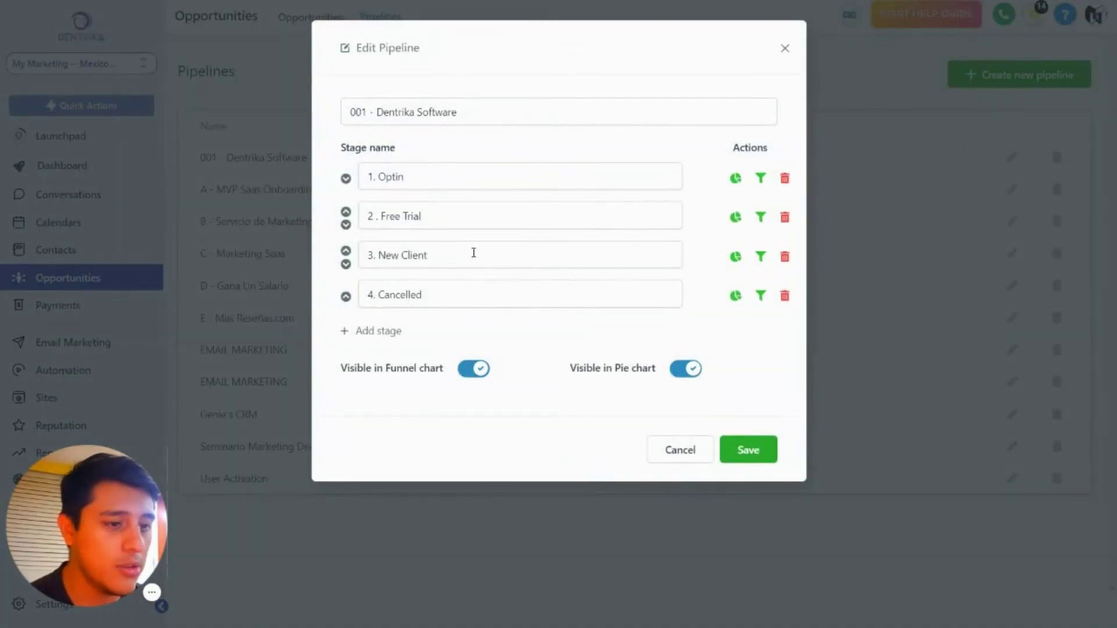
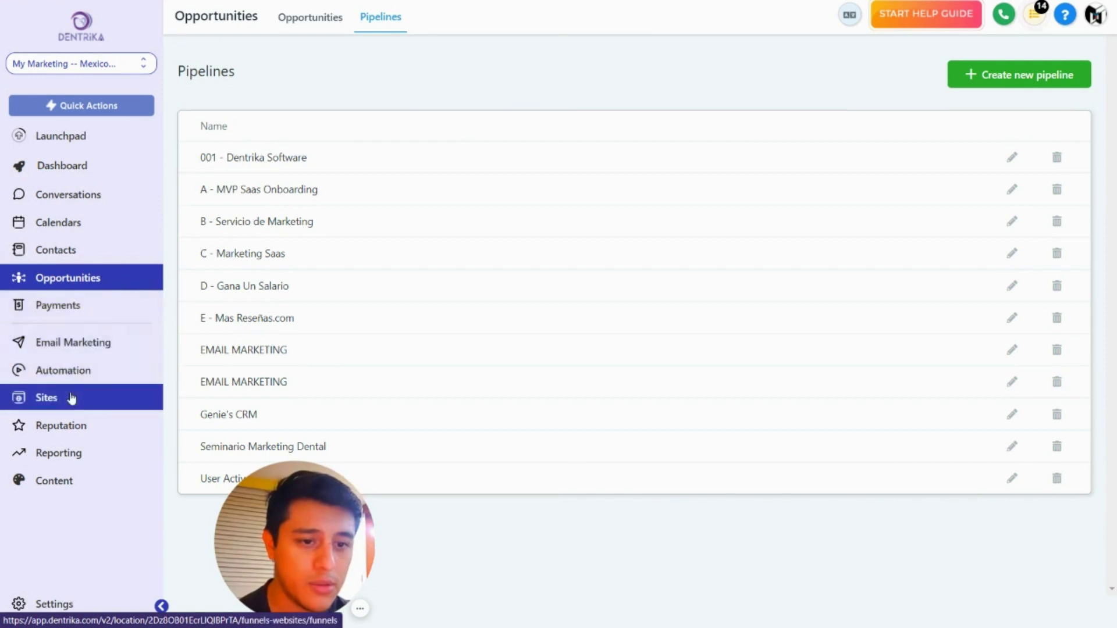
# Step: Start a new blank form from the Dentrika forms list
pyautogui.click(449, 28)
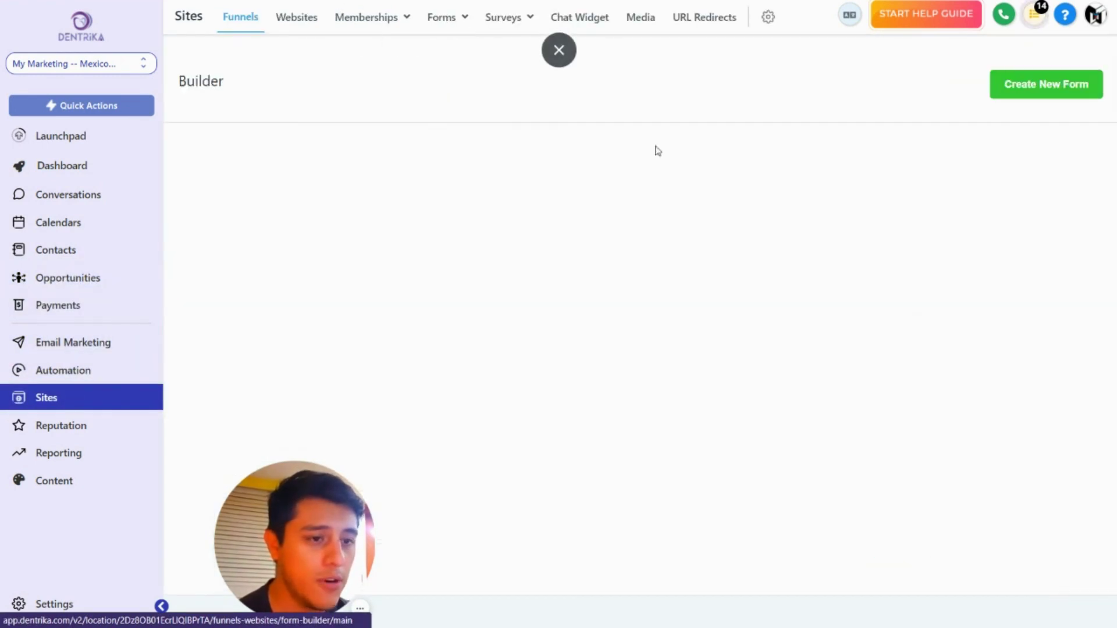
pyautogui.moveTo(286, 521); pyautogui.dragTo(59, 552)
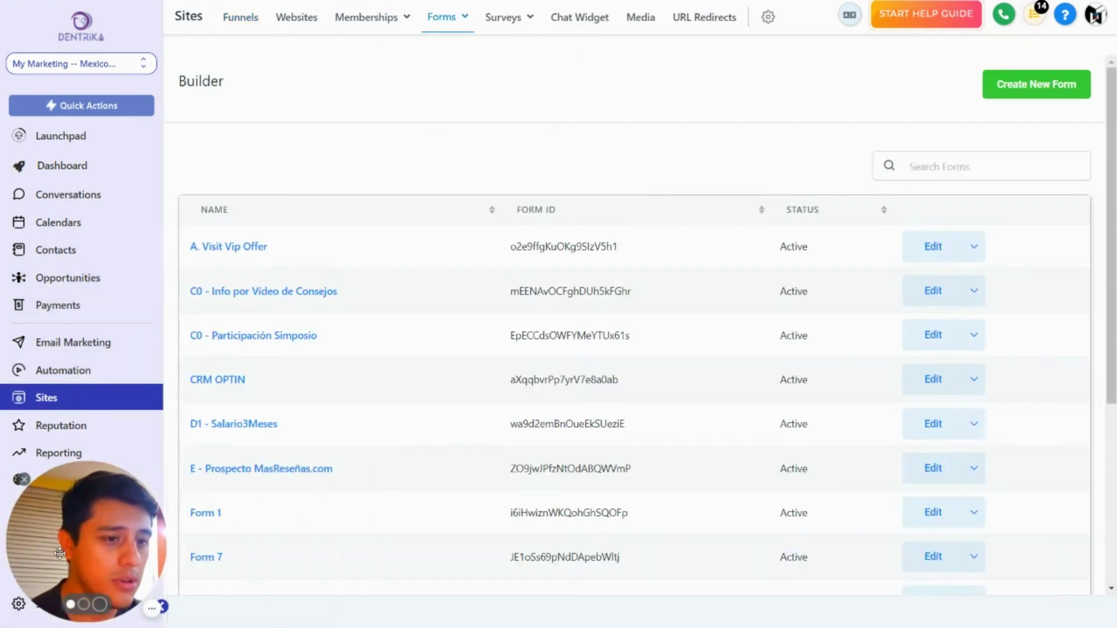
pyautogui.click(1026, 86)
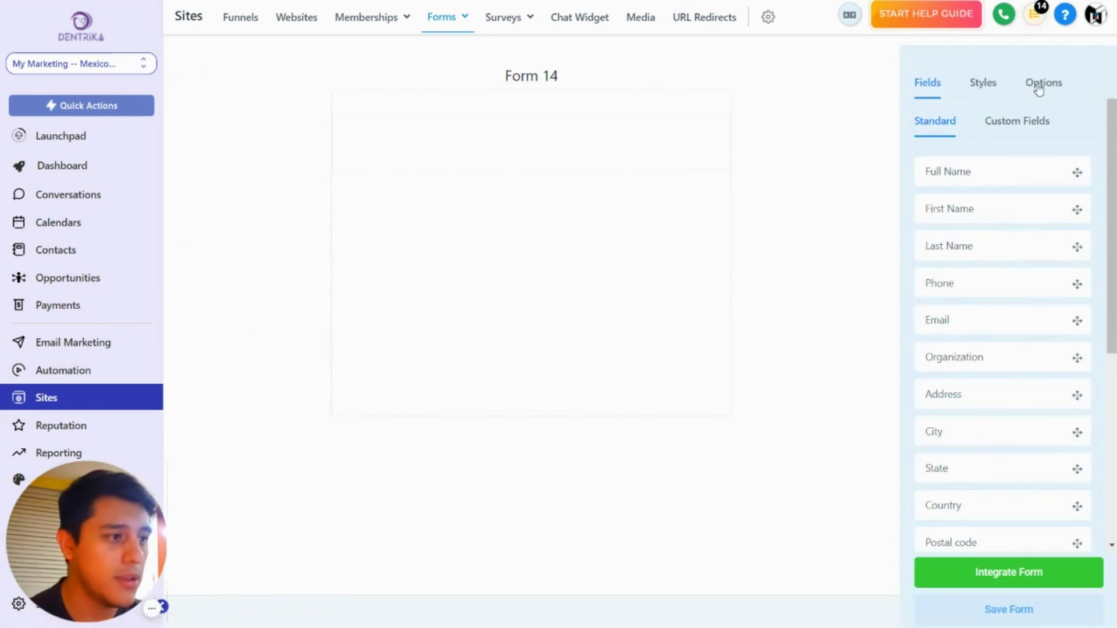
# Step: Rename the form to '001 - Form New Client' in its Options settings
pyautogui.click(1042, 82)
pyautogui.tripleClick(975, 165)
pyautogui.write('001 - Form')
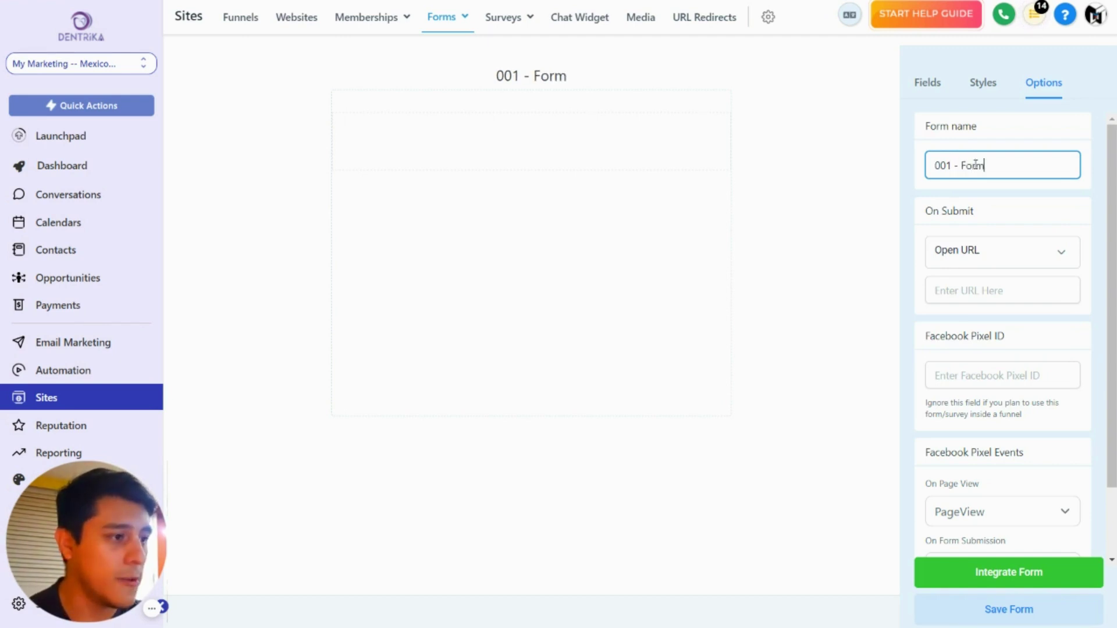
pyautogui.moveTo(945, 170); pyautogui.dragTo(933, 167)
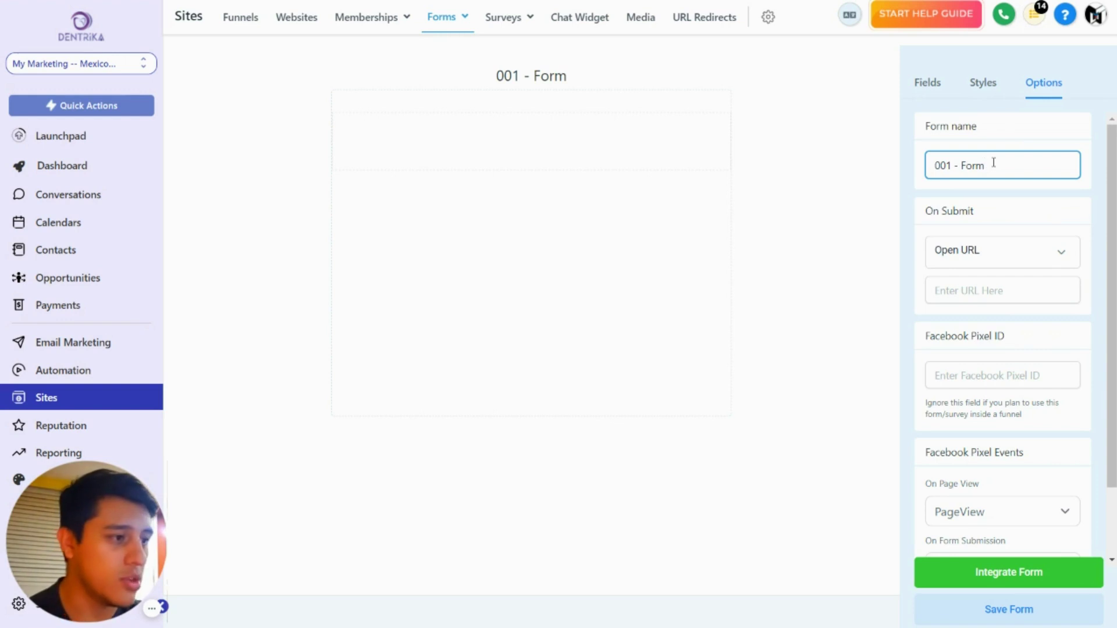
pyautogui.write('New Client')
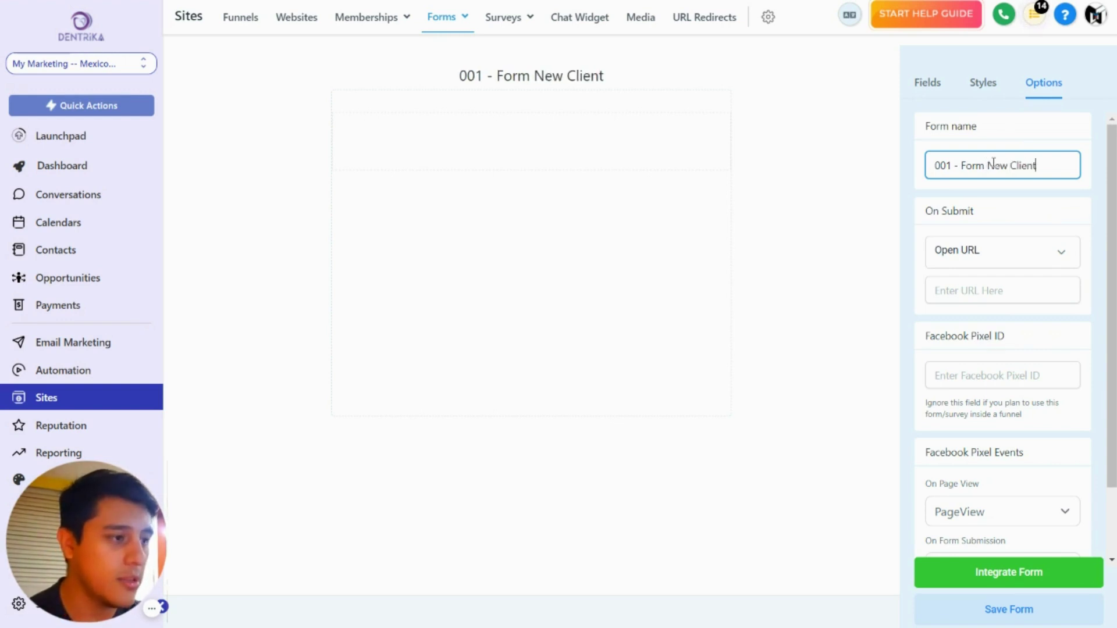
pyautogui.click(882, 248)
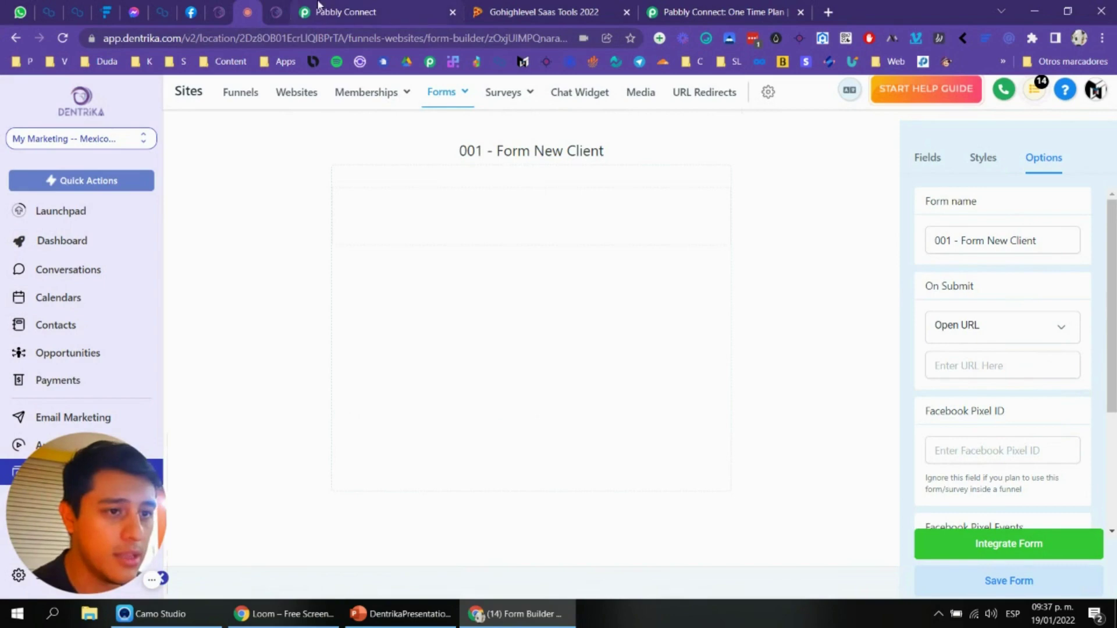
pyautogui.click(306, 9)
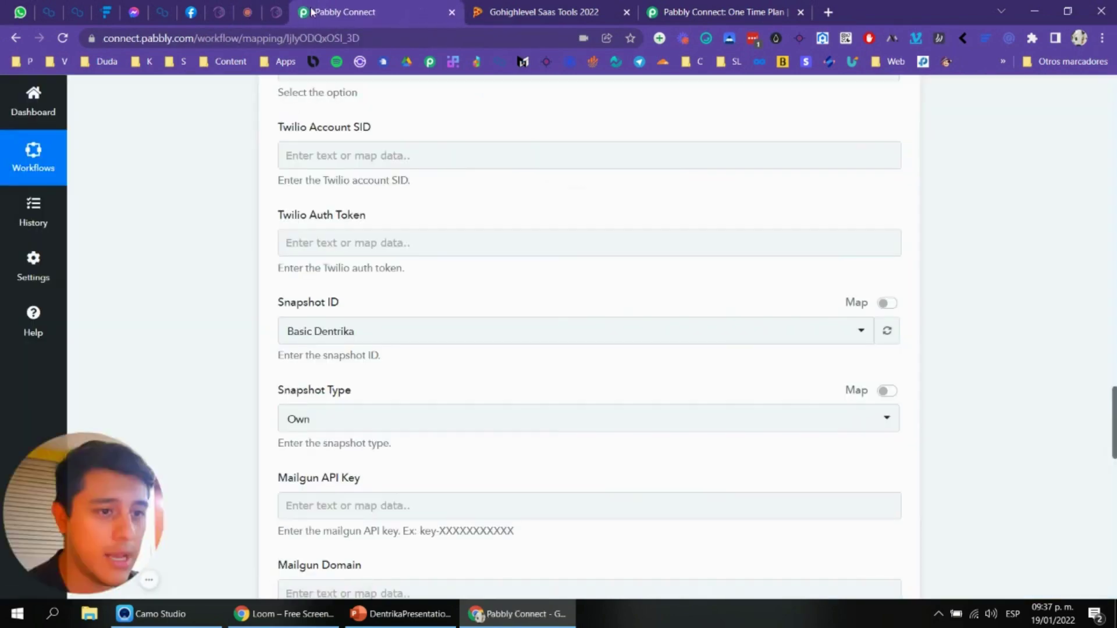
# Step: Compare Pabbly's Create Location fields with the form builder's standard field list
pyautogui.scroll(3, 454, 237)
pyautogui.click(278, 12)
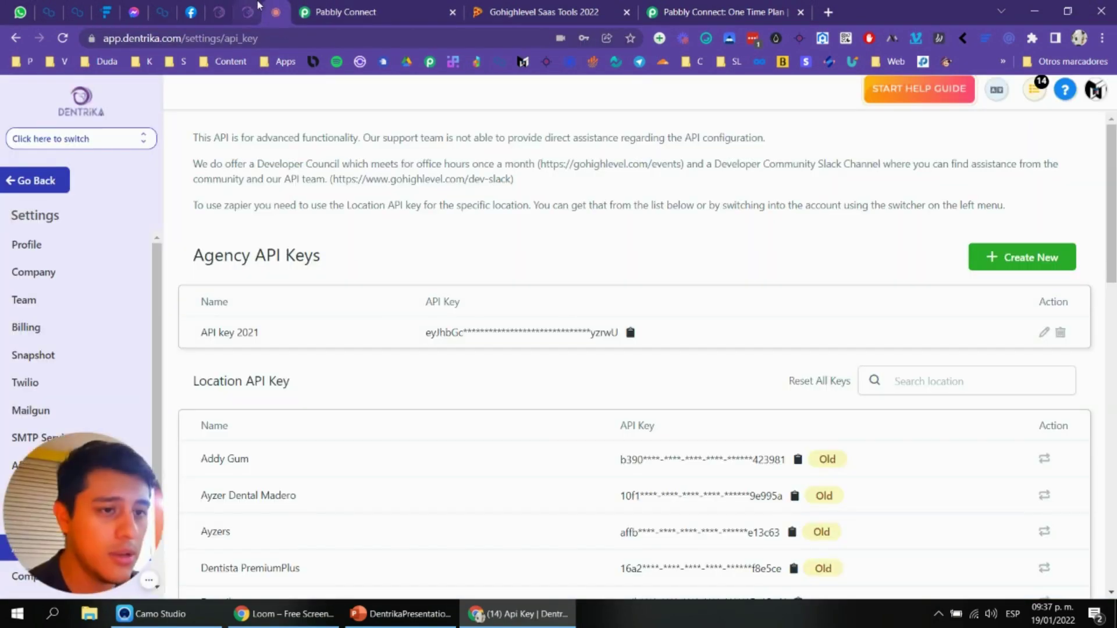
pyautogui.click(256, 8)
pyautogui.click(326, 11)
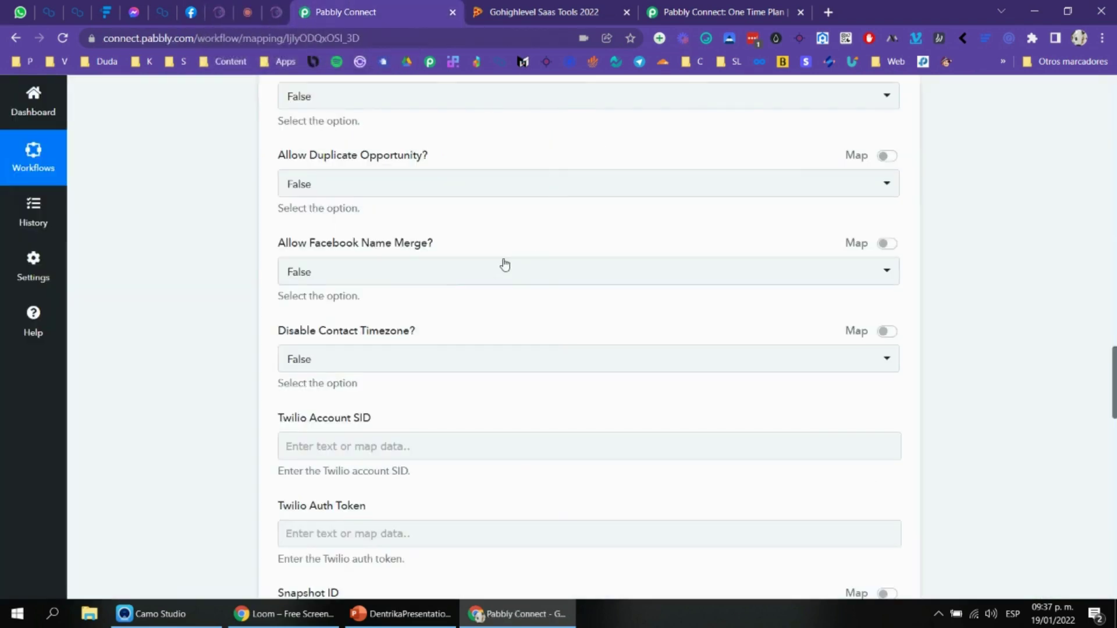
pyautogui.scroll(15, 524, 275)
pyautogui.scroll(9, 441, 267)
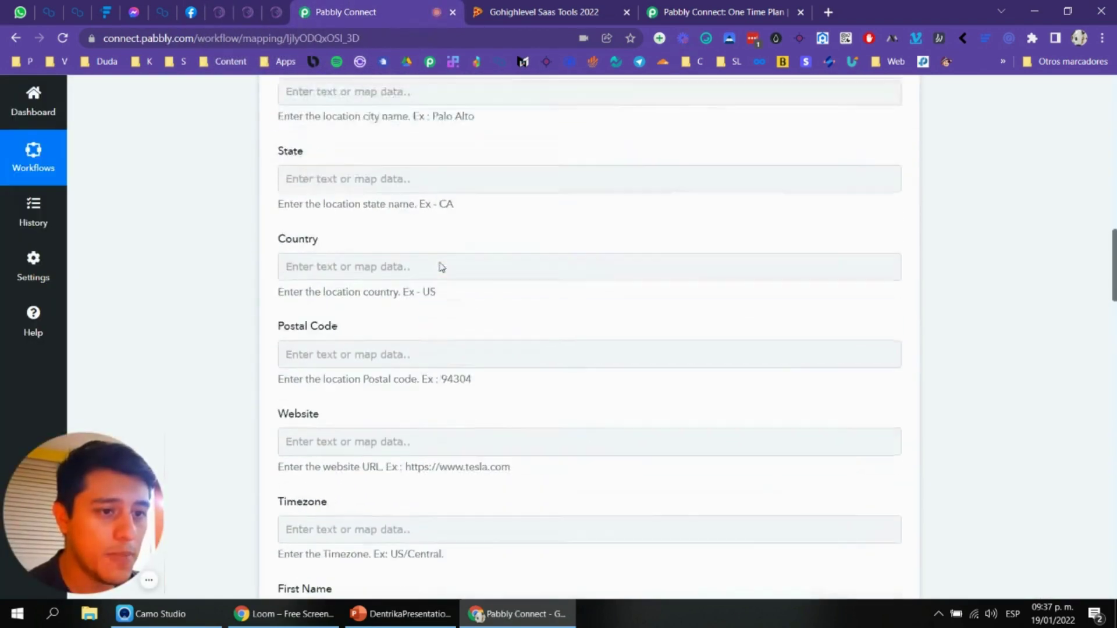
pyautogui.scroll(-2, 430, 291)
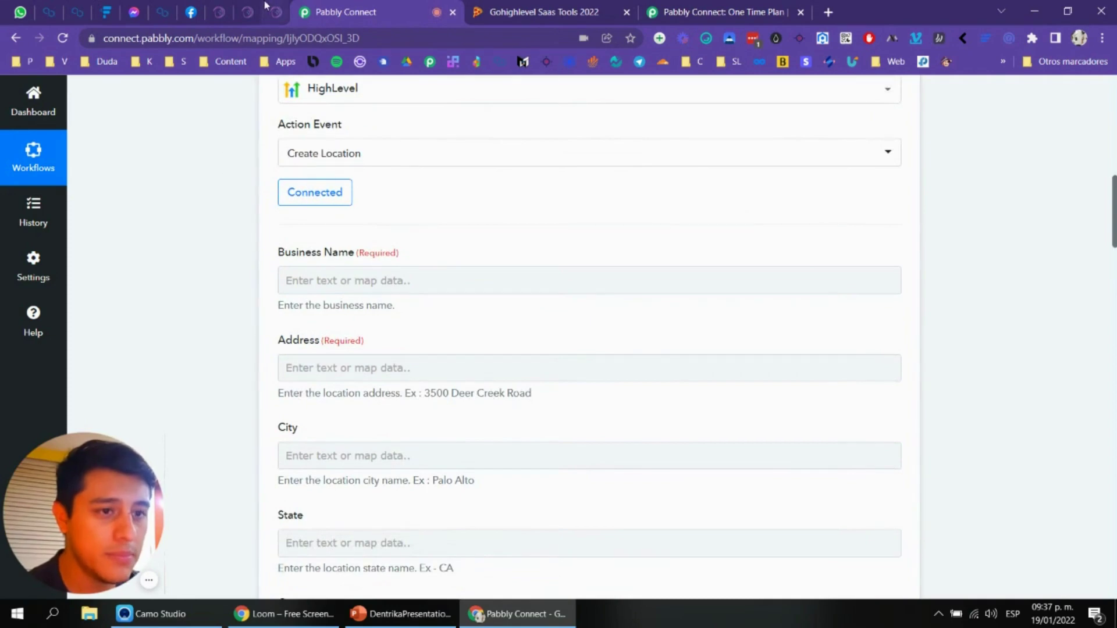
pyautogui.click(269, 10)
pyautogui.scroll(-2, 1077, 324)
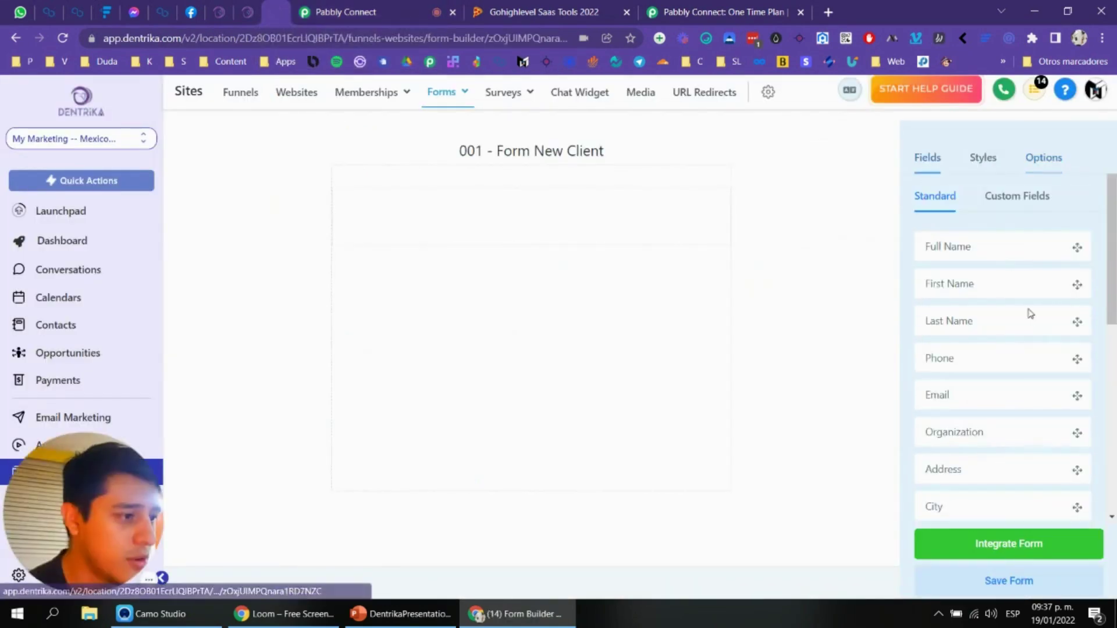
# Step: Add an Organization field retitled 'Business Name' and mark it Required
pyautogui.scroll(-5, 1018, 315)
pyautogui.scroll(5, 991, 372)
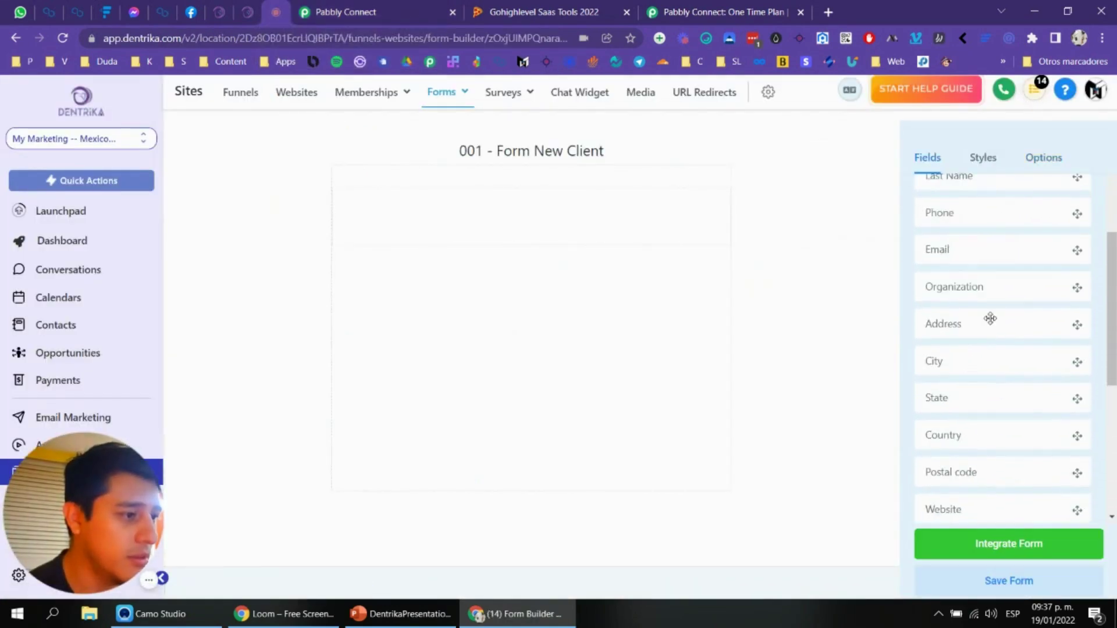
pyautogui.scroll(4, 988, 326)
pyautogui.moveTo(969, 433); pyautogui.dragTo(501, 226)
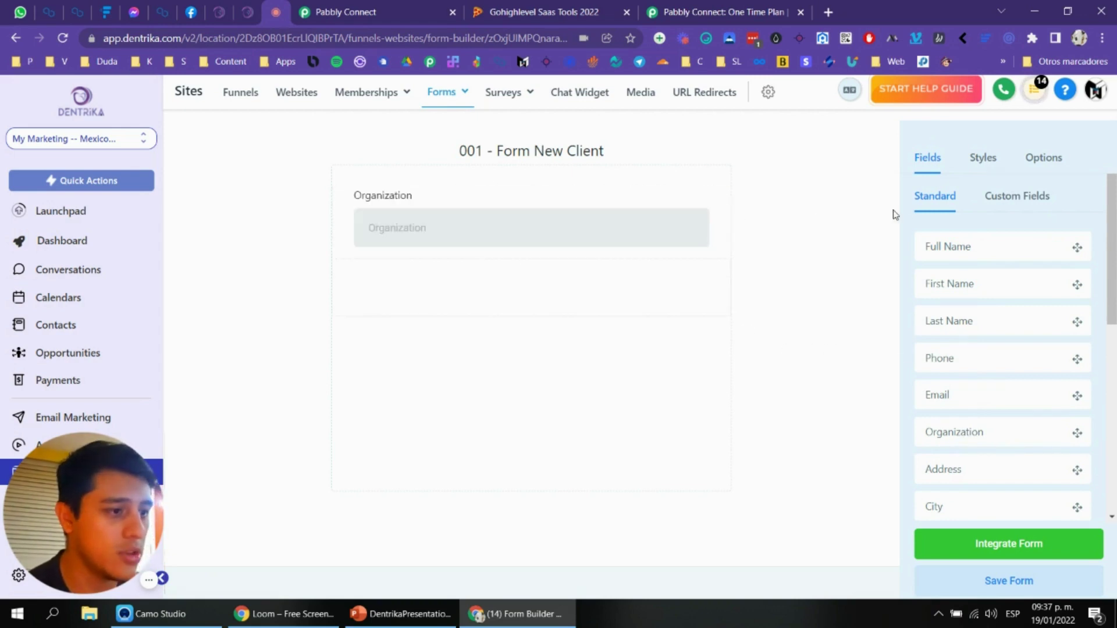
pyautogui.click(557, 215)
pyautogui.click(990, 201)
pyautogui.doubleClick(991, 204)
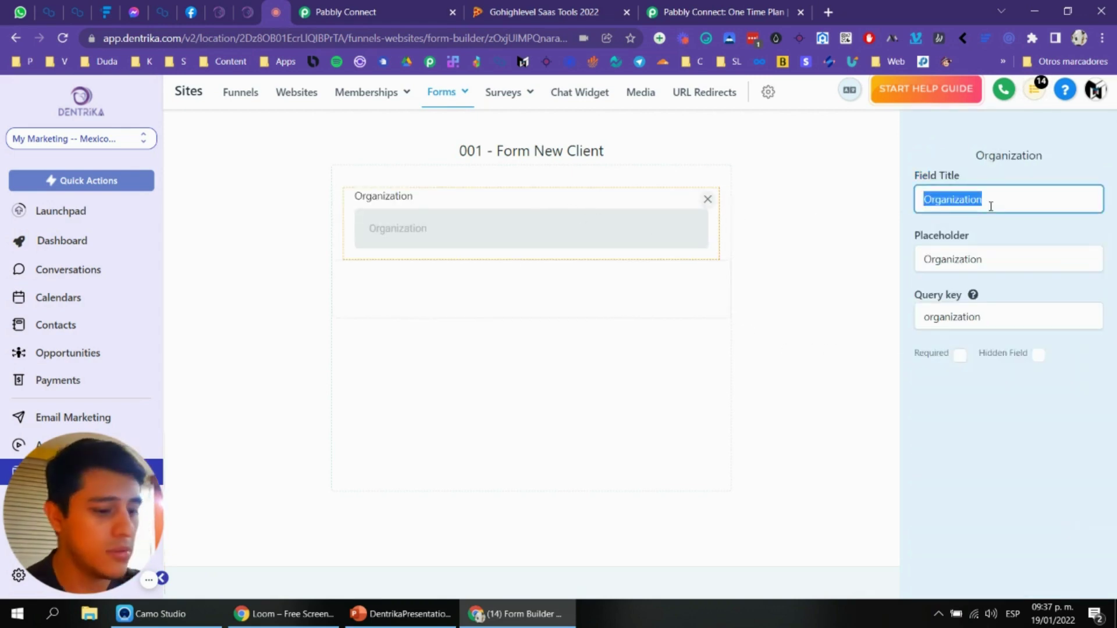
pyautogui.write('Business Na')
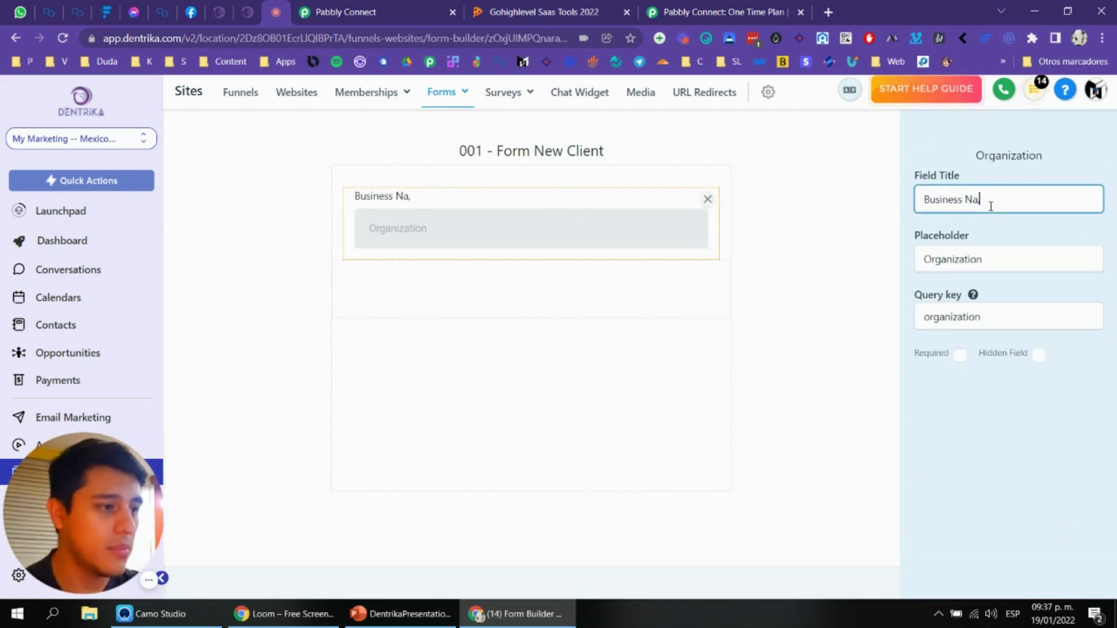
pyautogui.click(961, 355)
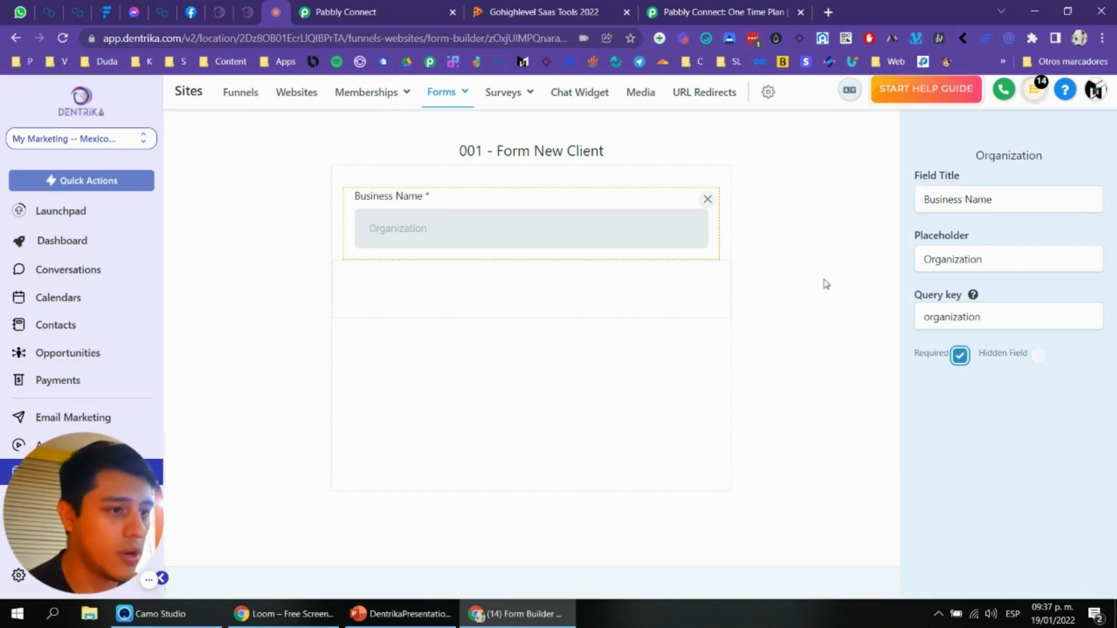
pyautogui.click(824, 281)
# Step: Add an Address field below Business Name
pyautogui.click(373, 12)
pyautogui.scroll(-2, 371, 351)
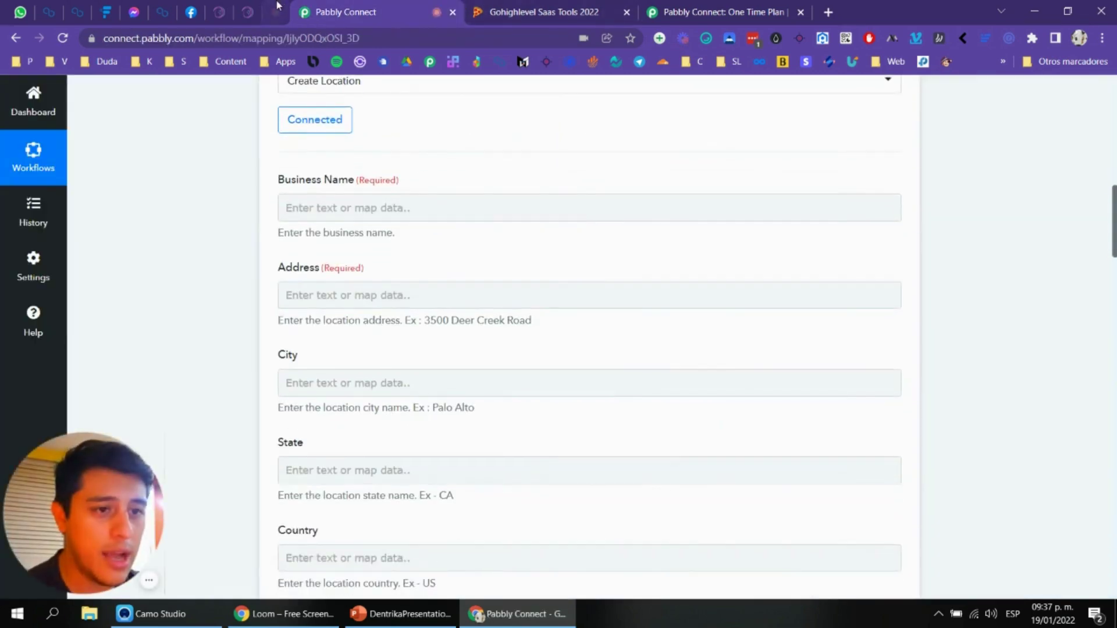
pyautogui.click(275, 12)
pyautogui.scroll(-2, 992, 376)
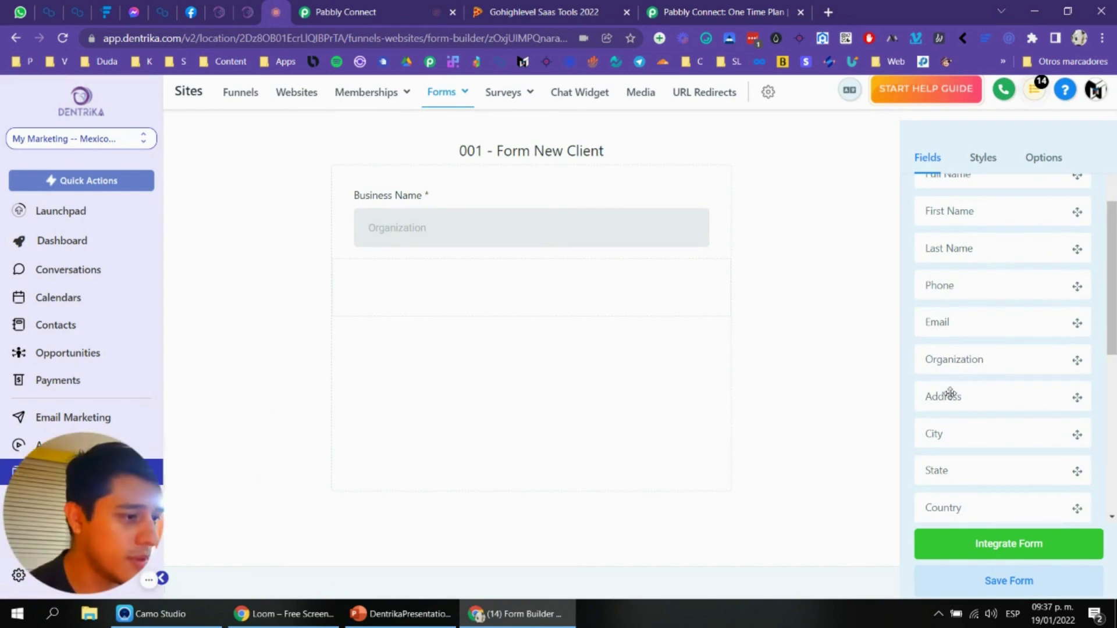
pyautogui.moveTo(950, 394); pyautogui.dragTo(591, 281)
# Step: Add First Name, Last Name, Phone and Email fields to the form
pyautogui.click(343, 12)
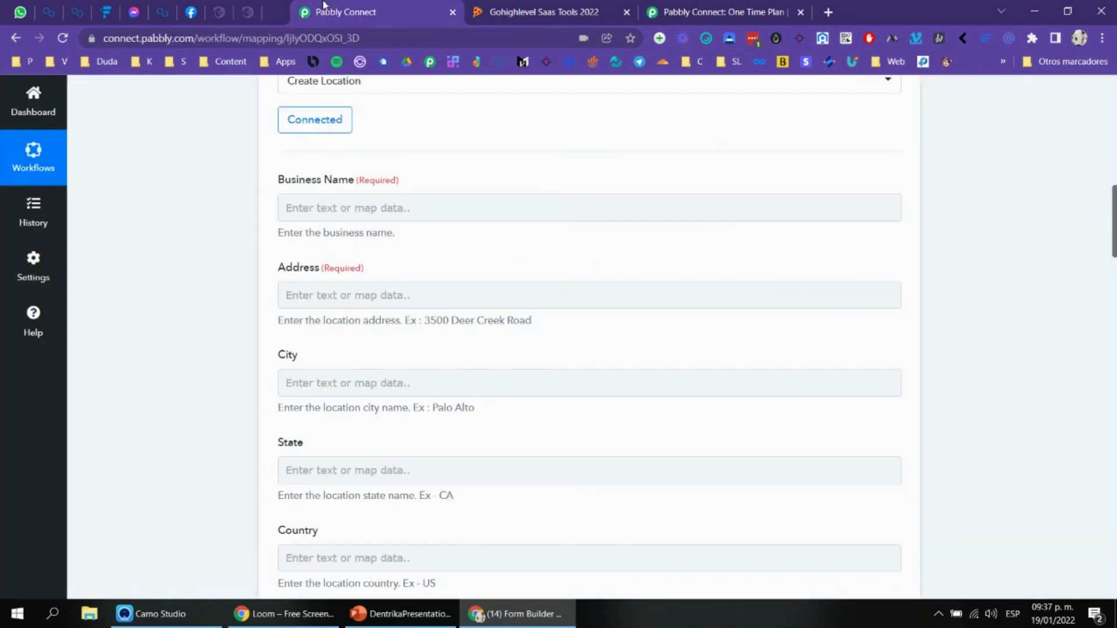
pyautogui.scroll(-3, 373, 296)
pyautogui.click(276, 12)
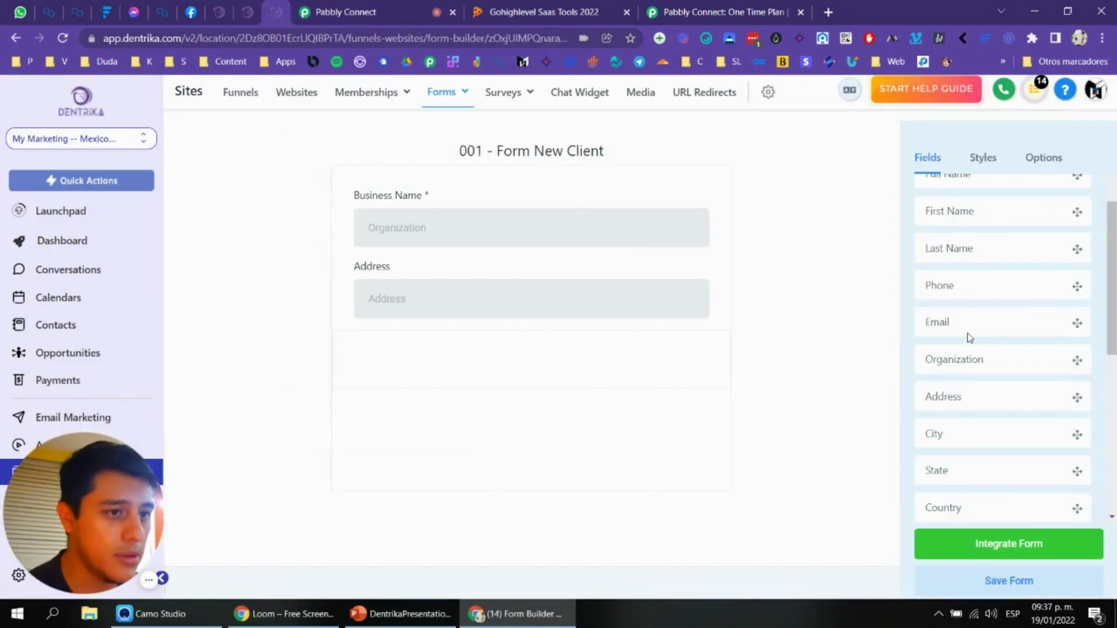
pyautogui.scroll(-1, 975, 325)
pyautogui.scroll(2, 980, 291)
pyautogui.moveTo(977, 295); pyautogui.dragTo(529, 207)
pyautogui.moveTo(950, 319); pyautogui.dragTo(549, 276)
pyautogui.moveTo(927, 349); pyautogui.dragTo(606, 354)
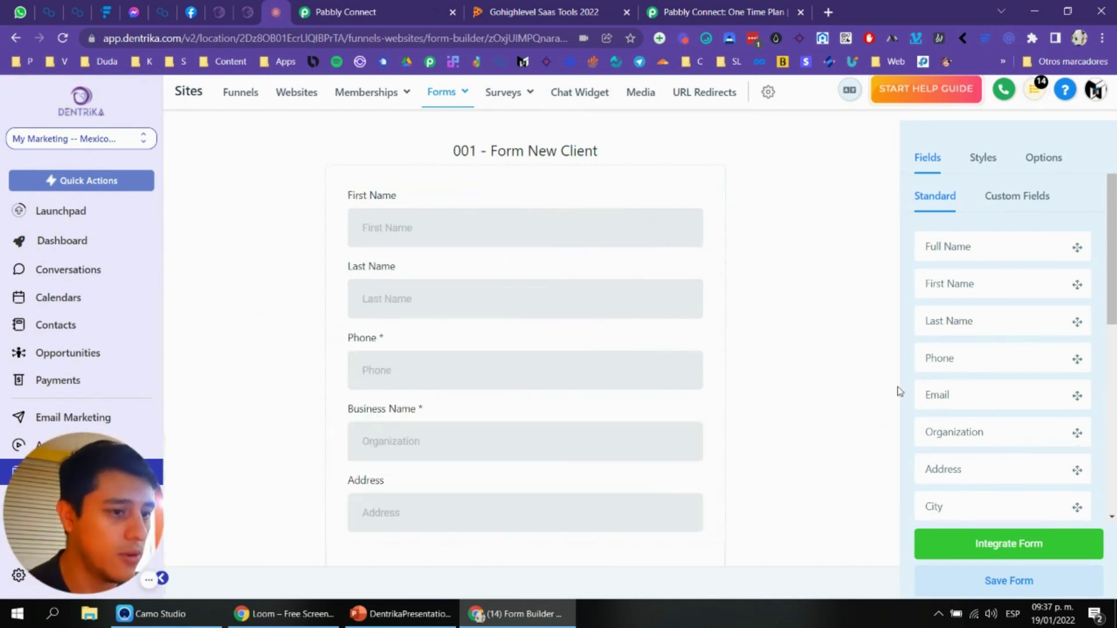
pyautogui.moveTo(957, 398); pyautogui.dragTo(611, 386)
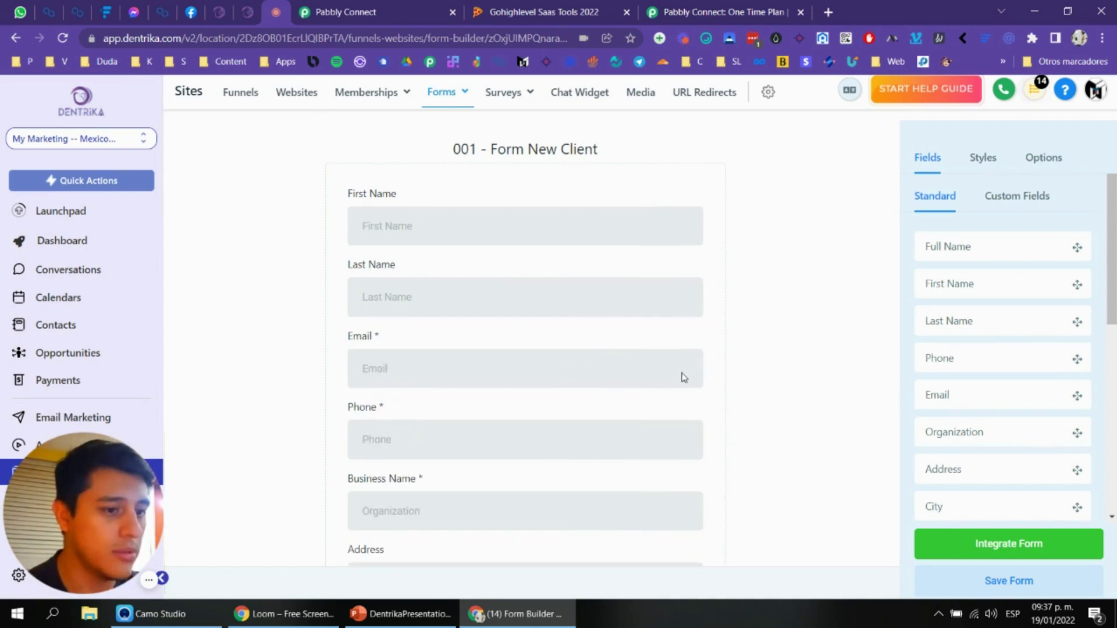
pyautogui.scroll(-3, 502, 338)
pyautogui.click(373, 9)
pyautogui.scroll(-3, 509, 250)
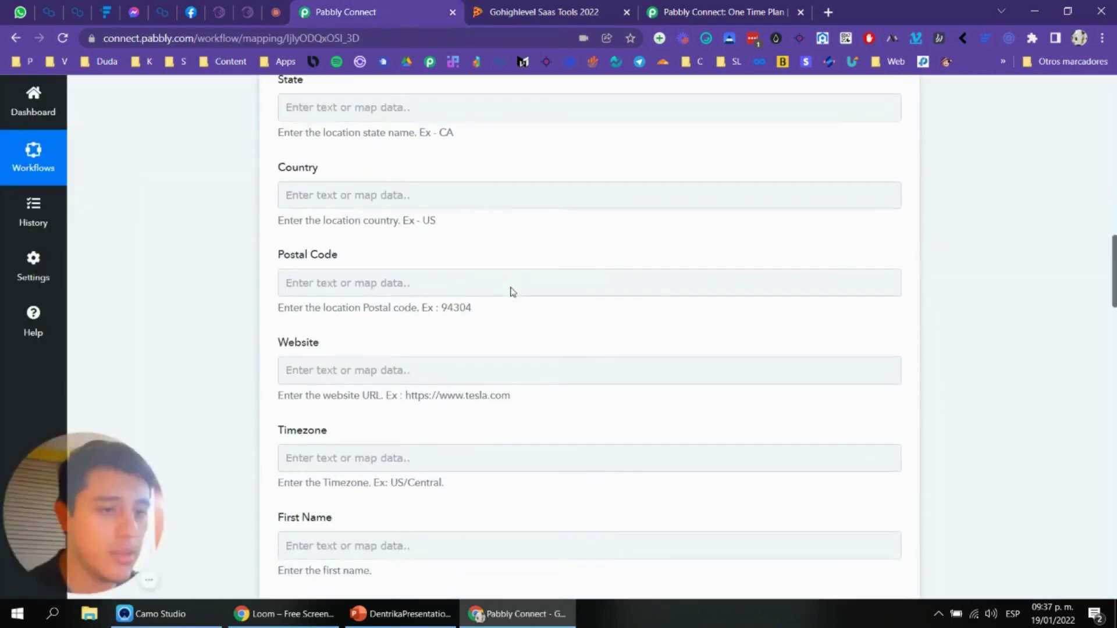
pyautogui.scroll(-3, 521, 281)
pyautogui.scroll(-5, 524, 282)
pyautogui.click(527, 278)
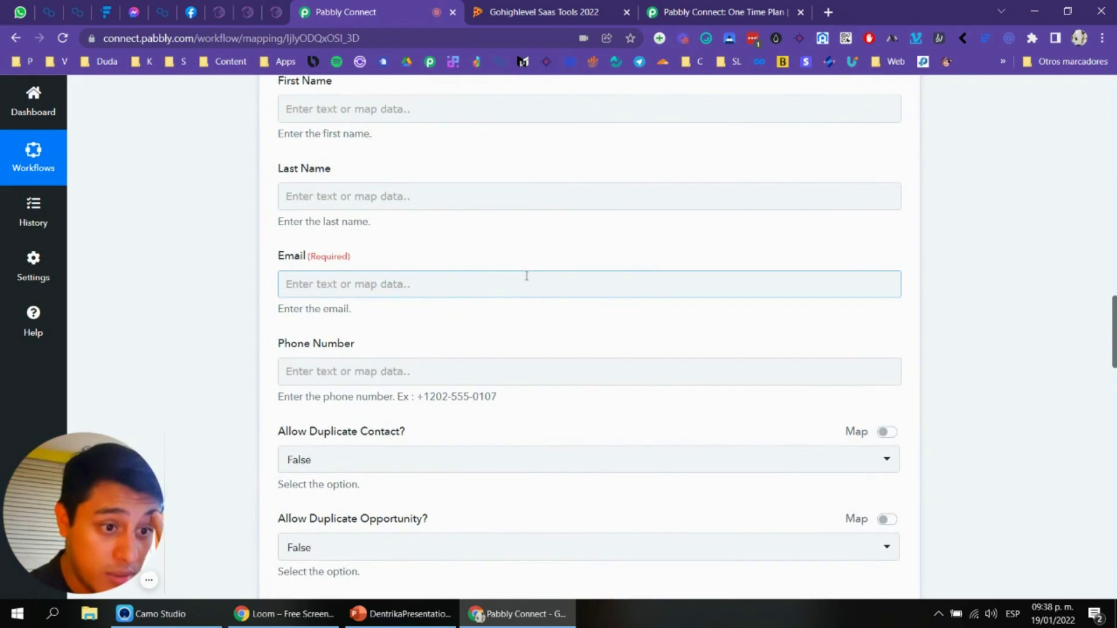
pyautogui.scroll(10, 500, 291)
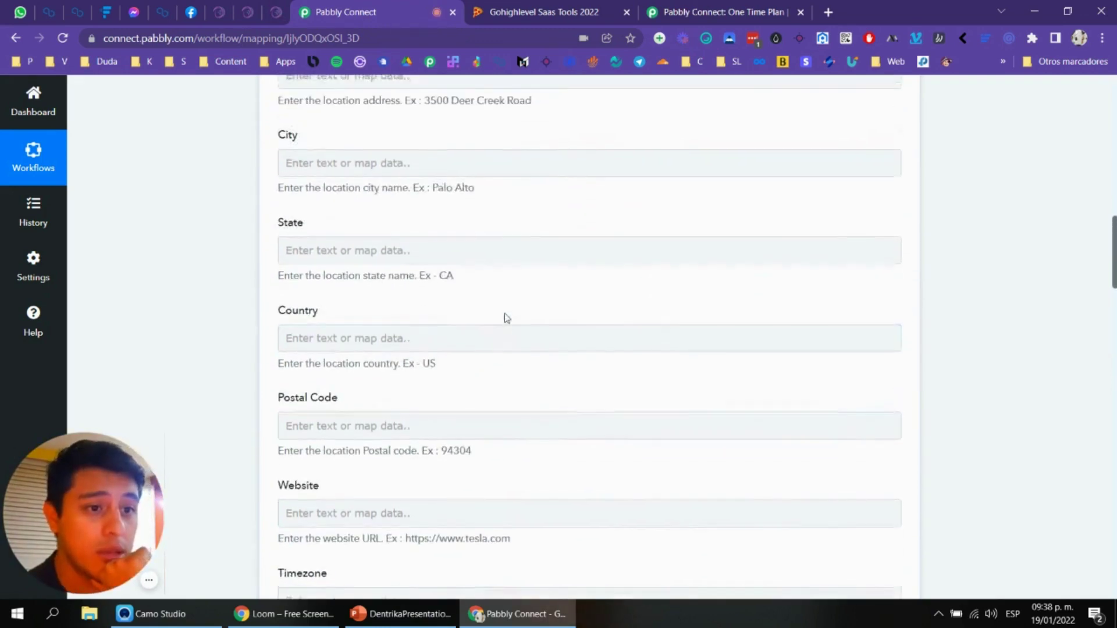
pyautogui.scroll(2, 420, 299)
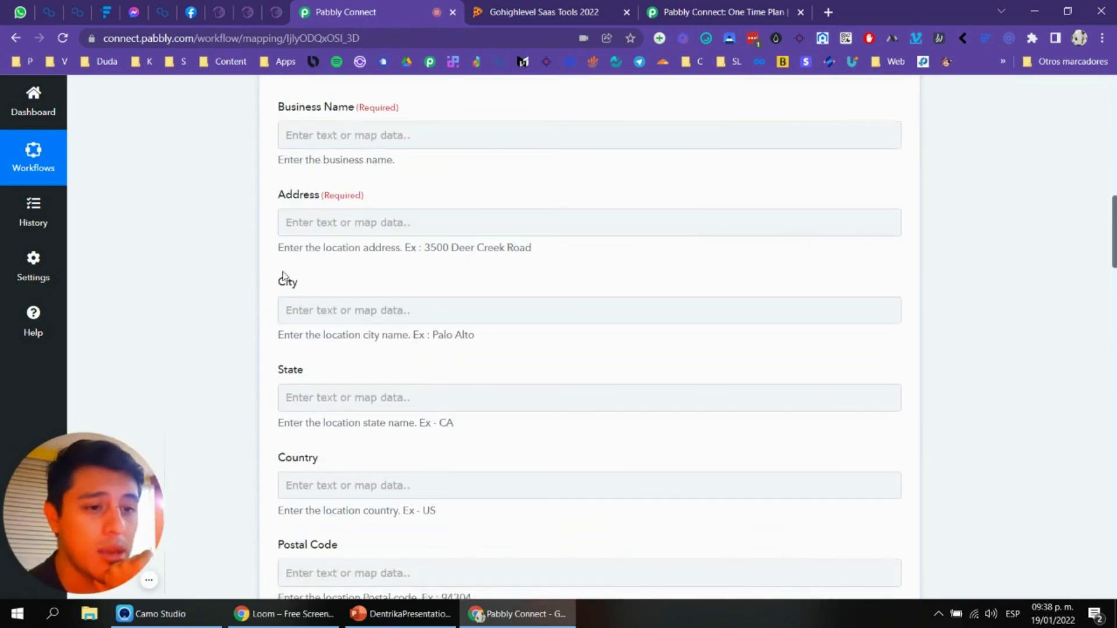
pyautogui.scroll(-1, 306, 282)
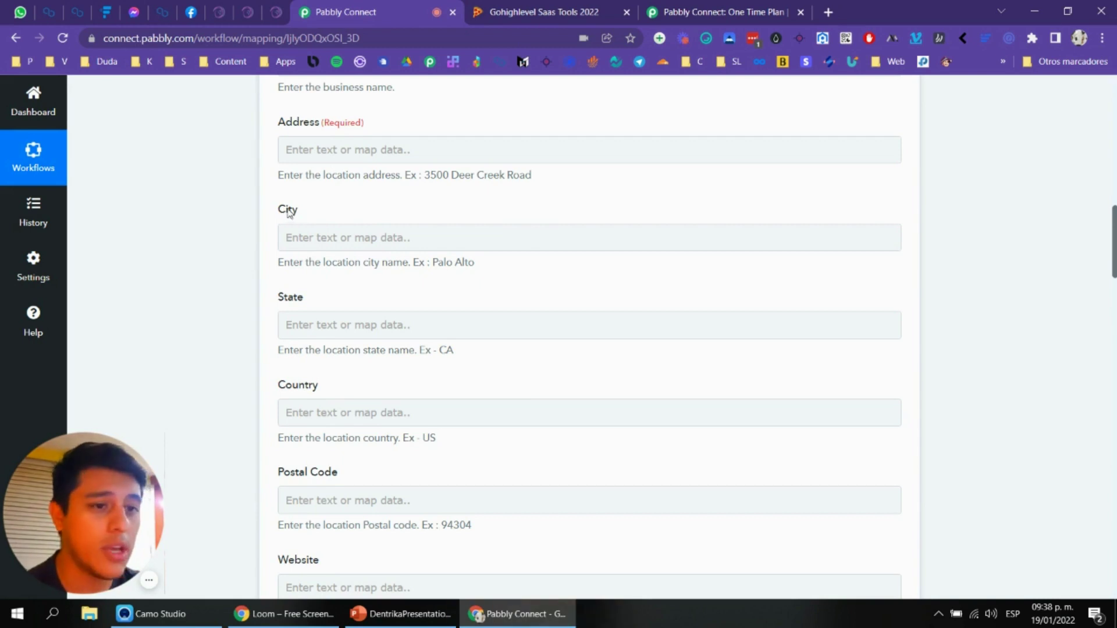
# Step: Add City, Country, State and Postal code fields after Address
pyautogui.click(275, 12)
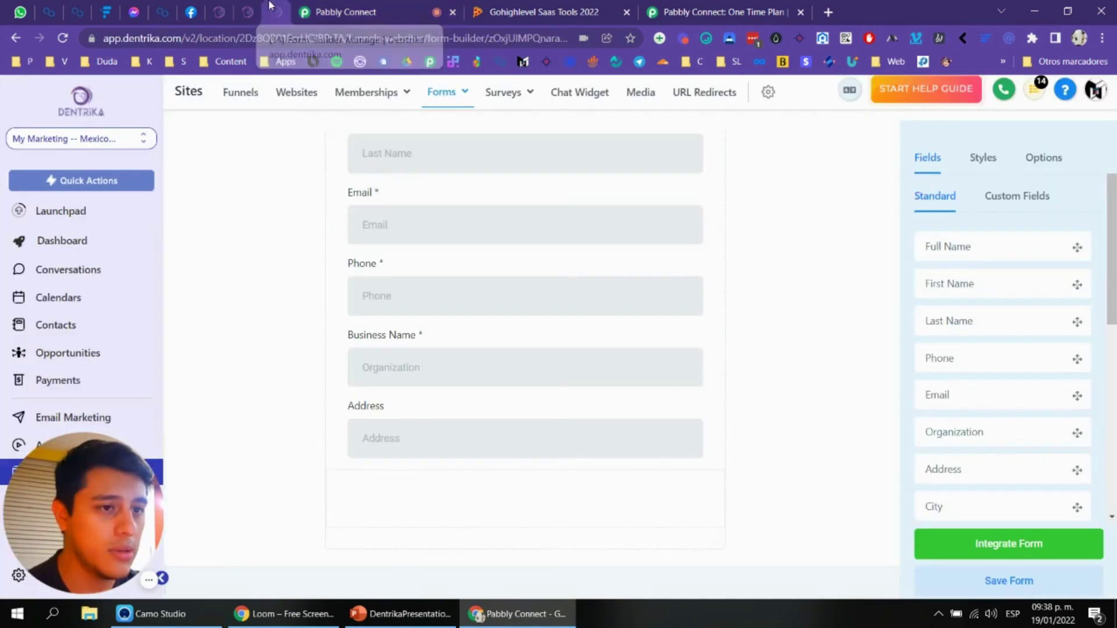
pyautogui.scroll(-2, 978, 319)
pyautogui.scroll(-1, 983, 332)
pyautogui.moveTo(968, 295); pyautogui.dragTo(570, 483)
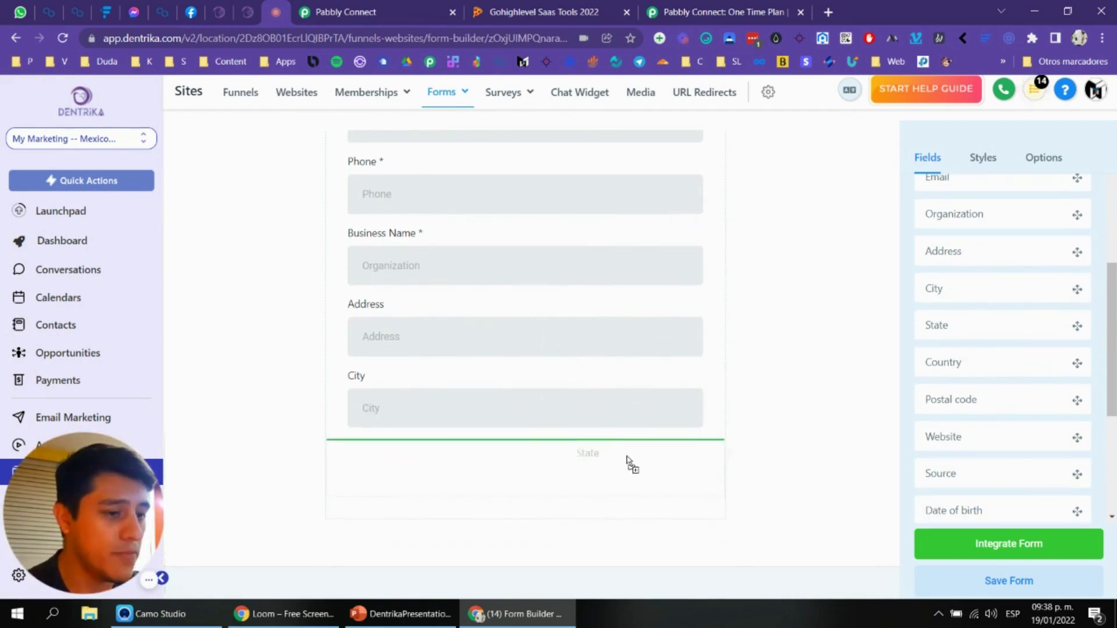
pyautogui.moveTo(646, 457); pyautogui.dragTo(647, 458)
pyautogui.moveTo(993, 371); pyautogui.dragTo(611, 441)
pyautogui.moveTo(974, 399); pyautogui.dragTo(547, 459)
# Step: Add a Website field below Postal code
pyautogui.hotkey('ctrl', 'Tab')
pyautogui.scroll(-1, 449, 297)
pyautogui.scroll(1, 456, 205)
pyautogui.scroll(-2, 317, 204)
pyautogui.scroll(-4, 357, 218)
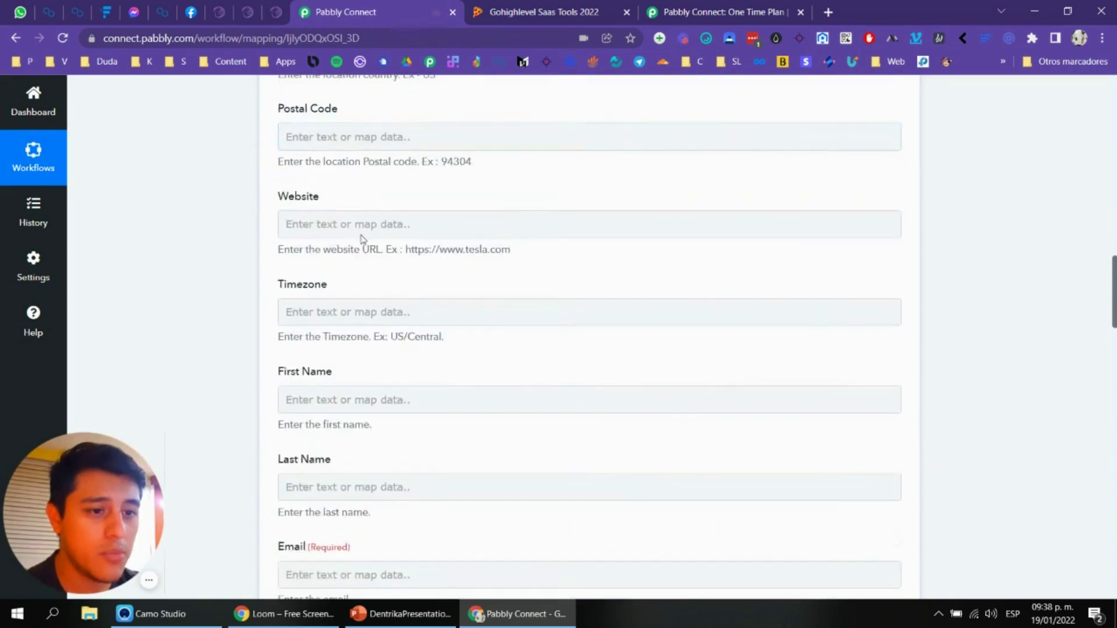
pyautogui.click(276, 8)
pyautogui.scroll(-3, 954, 438)
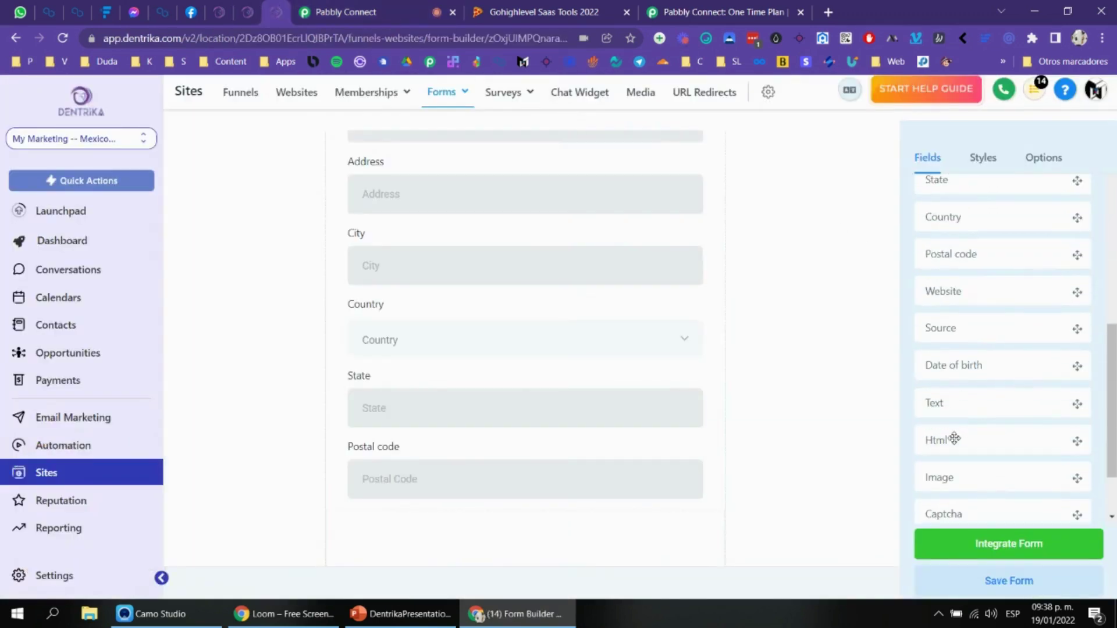
pyautogui.moveTo(977, 325); pyautogui.dragTo(556, 516)
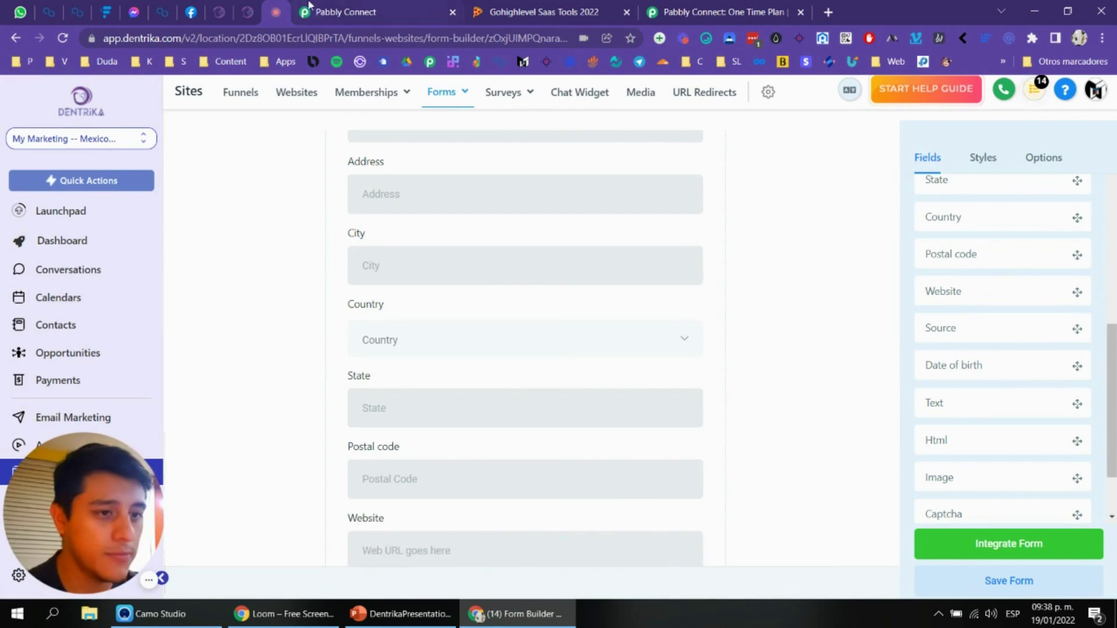
# Step: Cross-check the form against Pabbly's mapping fields, then review the Integrate Form options
pyautogui.hotkey('ctrl', 'Tab')
pyautogui.scroll(-3, 562, 243)
pyautogui.hotkey('ctrl', 'shift', 'Tab')
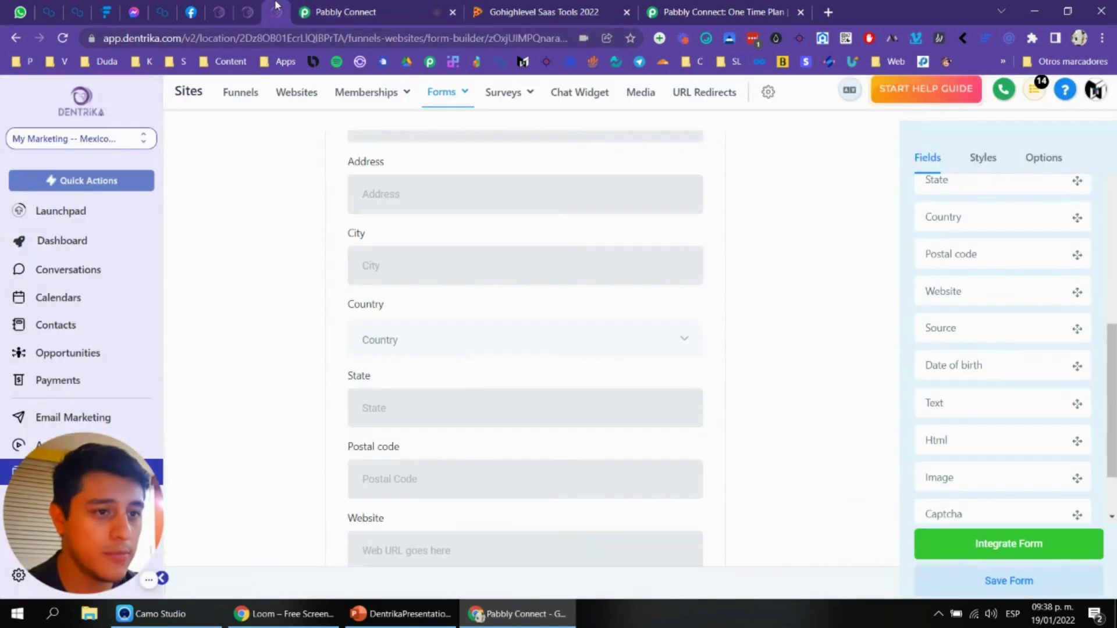
pyautogui.scroll(-2, 1007, 421)
pyautogui.scroll(2, 1018, 417)
pyautogui.scroll(-2, 1017, 413)
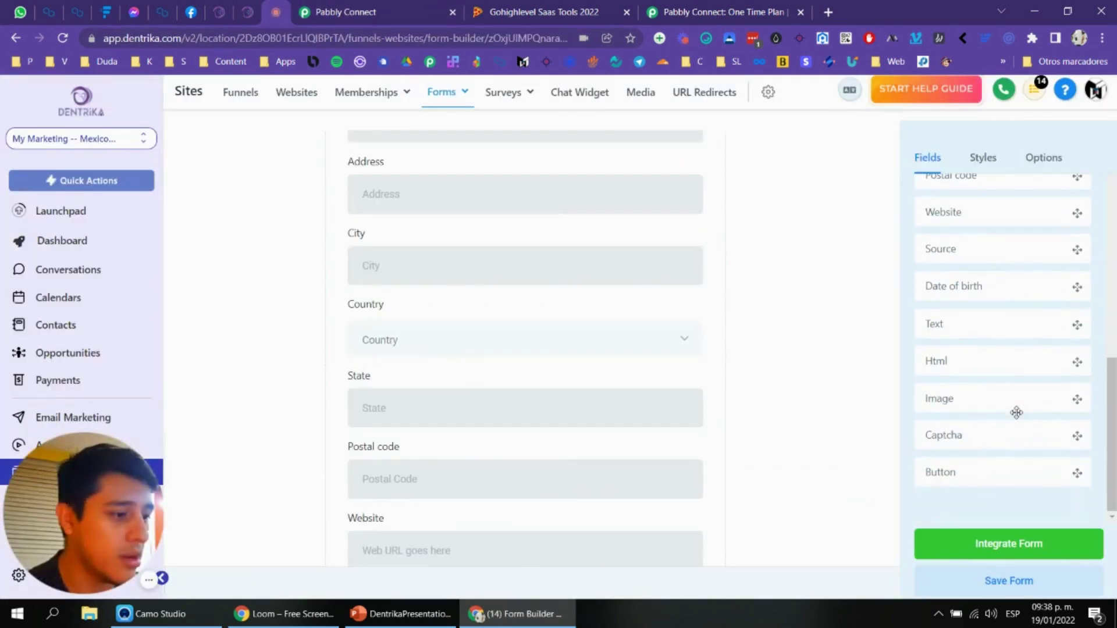
pyautogui.scroll(4, 1019, 418)
pyautogui.scroll(3, 1019, 417)
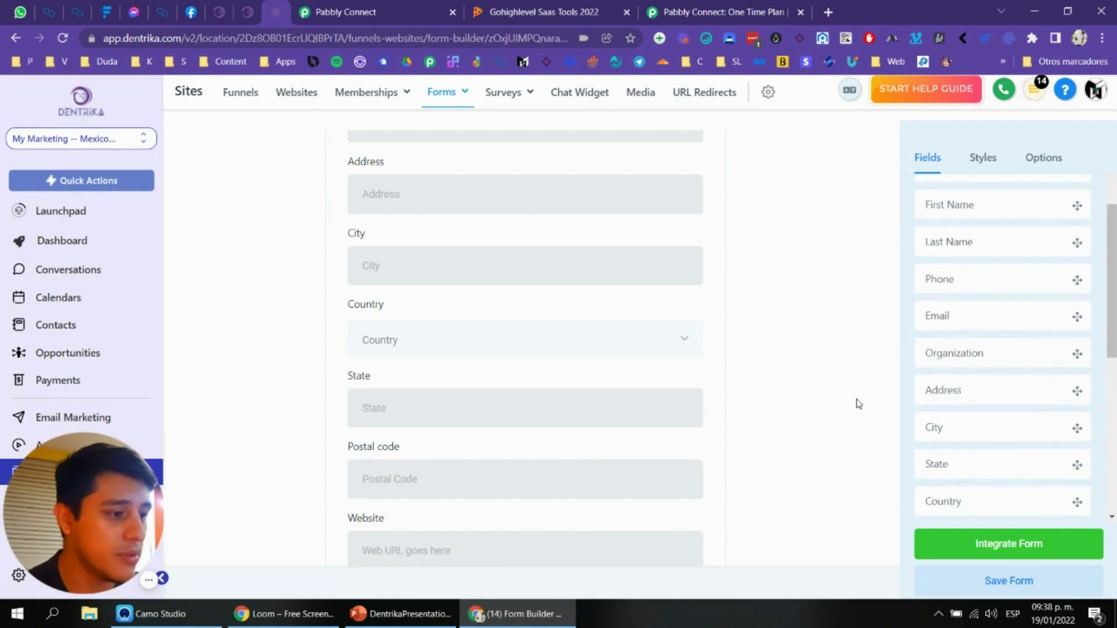
pyautogui.click(388, 6)
pyautogui.scroll(-10, 541, 314)
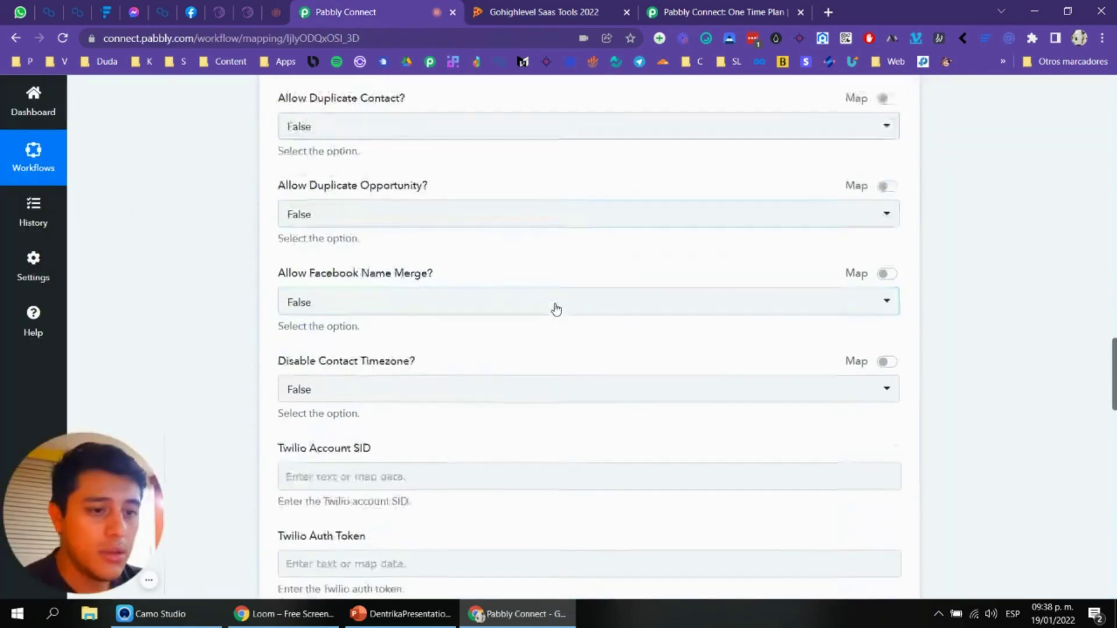
pyautogui.scroll(-9, 556, 308)
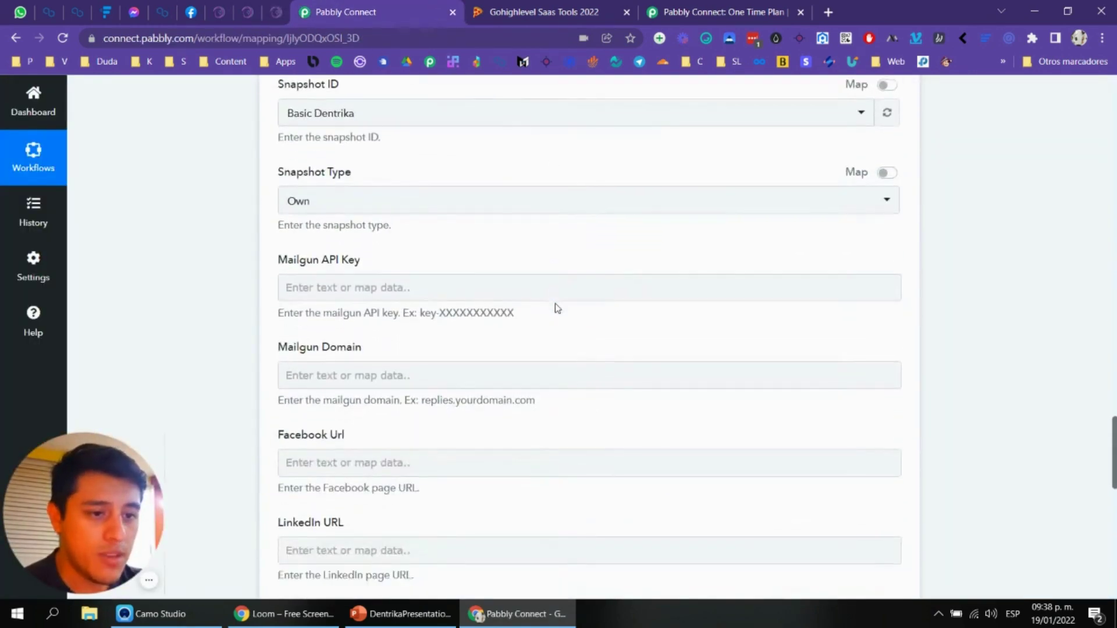
pyautogui.scroll(-6, 529, 311)
pyautogui.scroll(10, 431, 294)
pyautogui.scroll(10, 450, 277)
pyautogui.hotkey('ctrl', 'shift', 'Tab')
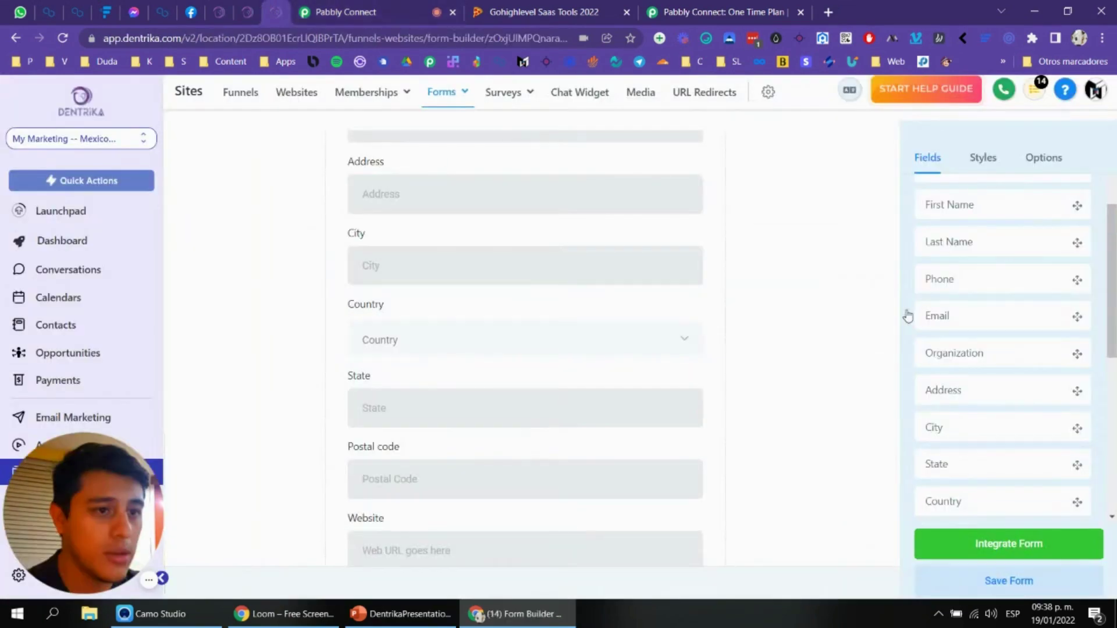
pyautogui.click(999, 551)
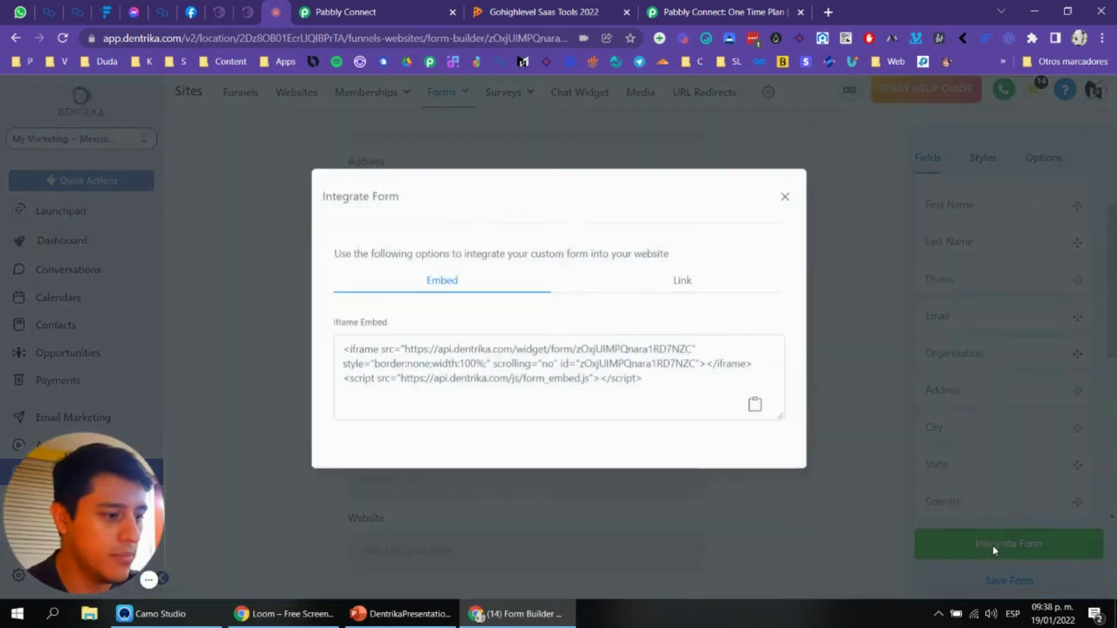
pyautogui.click(785, 215)
# Step: Under Automation, choose Create workflow and start a blank one from scratch
pyautogui.scroll(8, 691, 337)
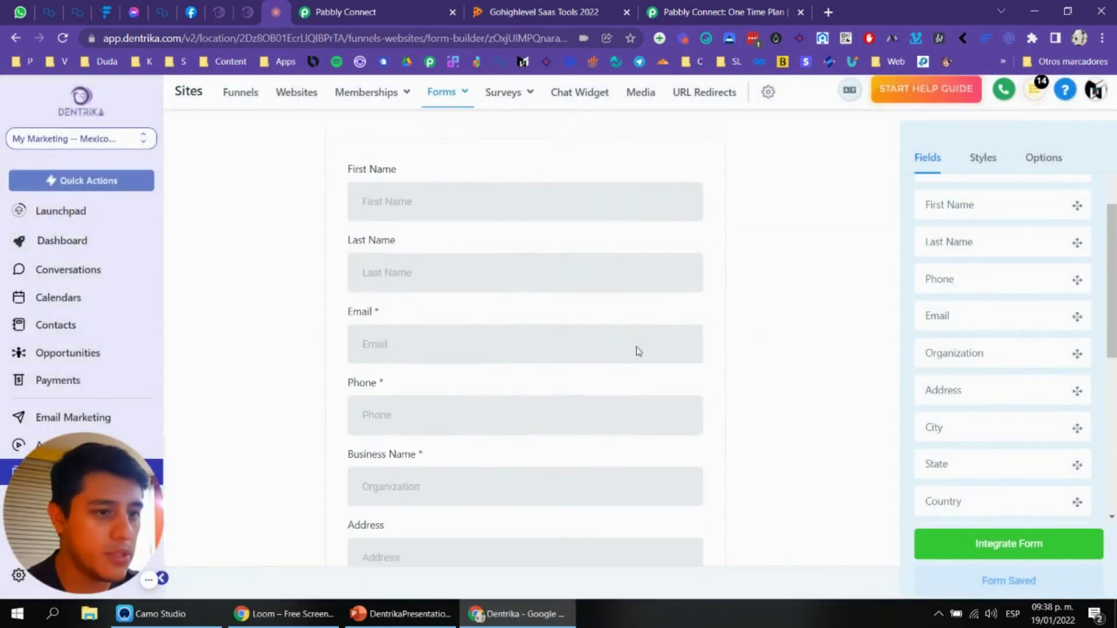
pyautogui.moveTo(125, 512); pyautogui.dragTo(446, 512)
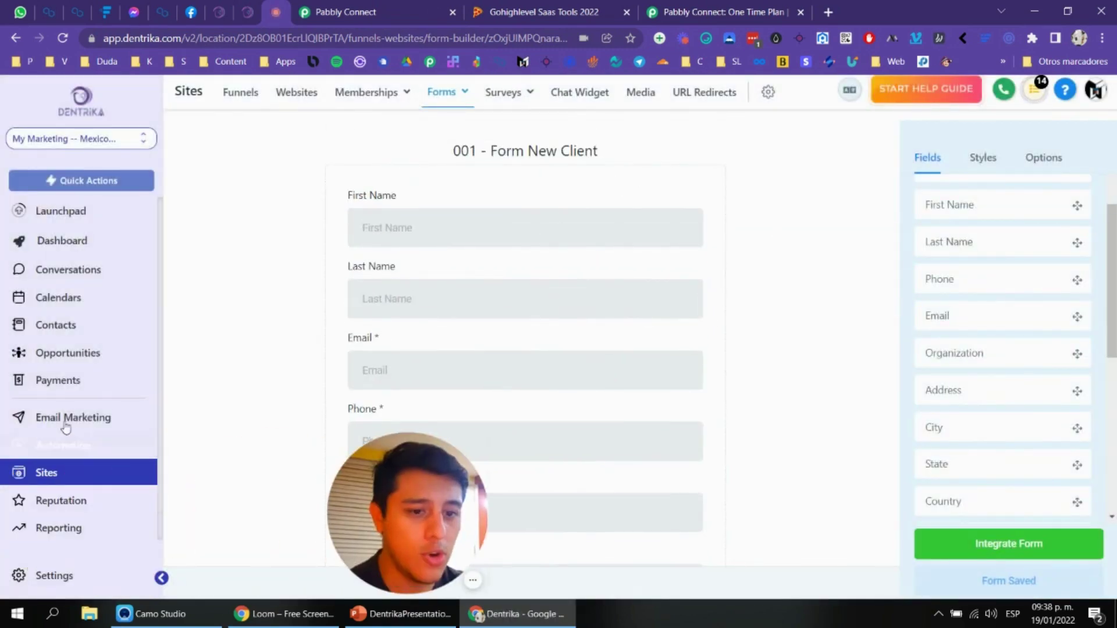
pyautogui.click(63, 445)
pyautogui.moveTo(364, 497); pyautogui.dragTo(62, 497)
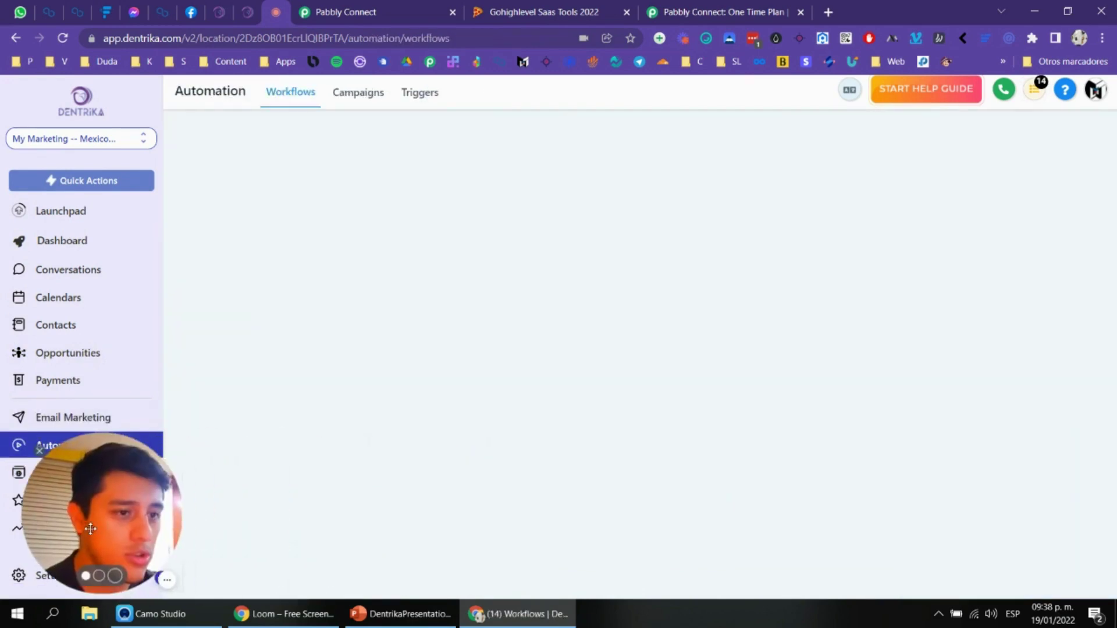
pyautogui.click(1060, 150)
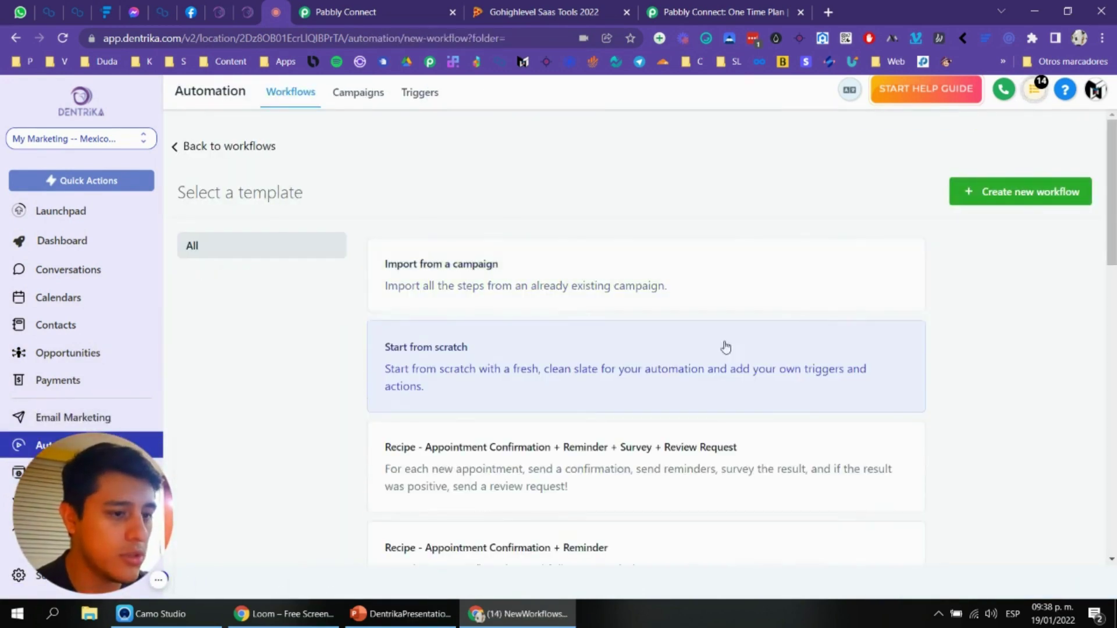
pyautogui.click(989, 192)
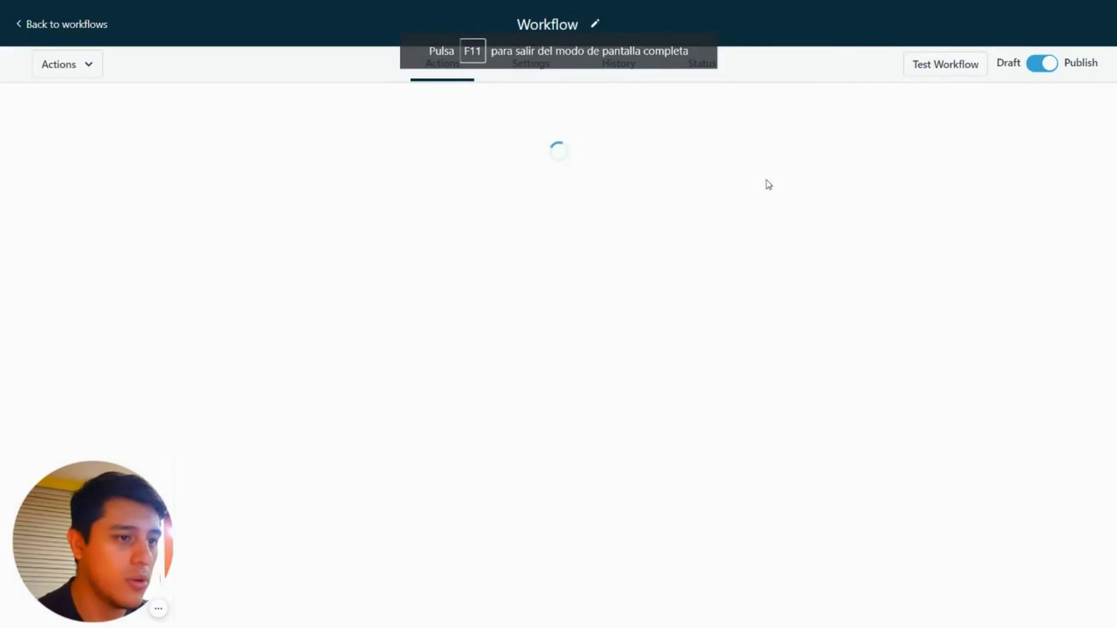
# Step: Title the workflow '001 - Form New Client > Pipeline > Webhook'
pyautogui.click(594, 21)
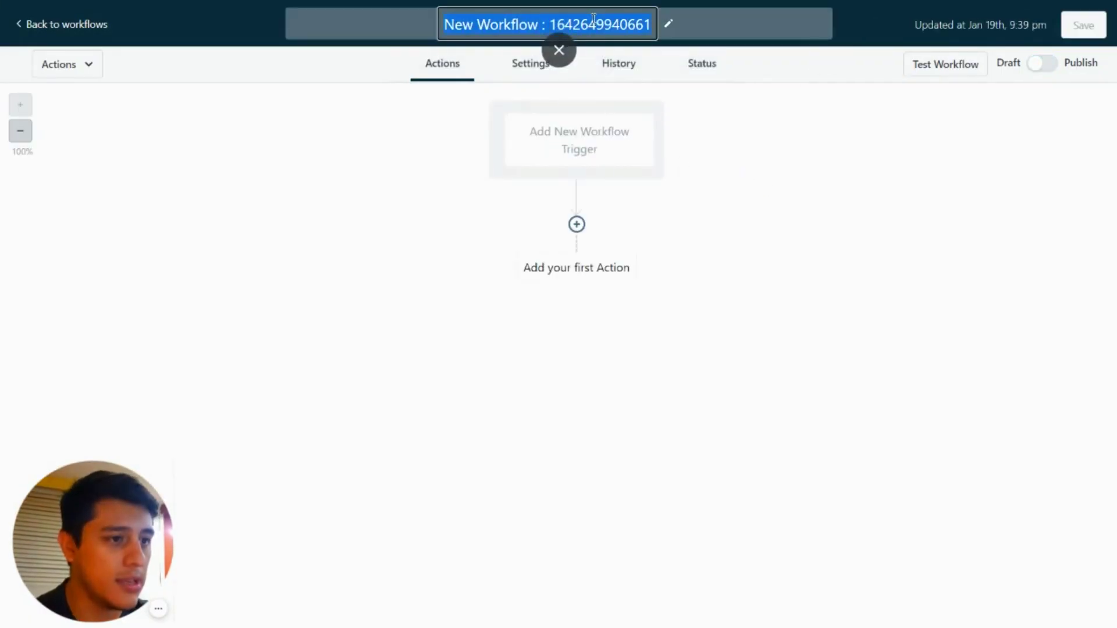
pyautogui.write('01')
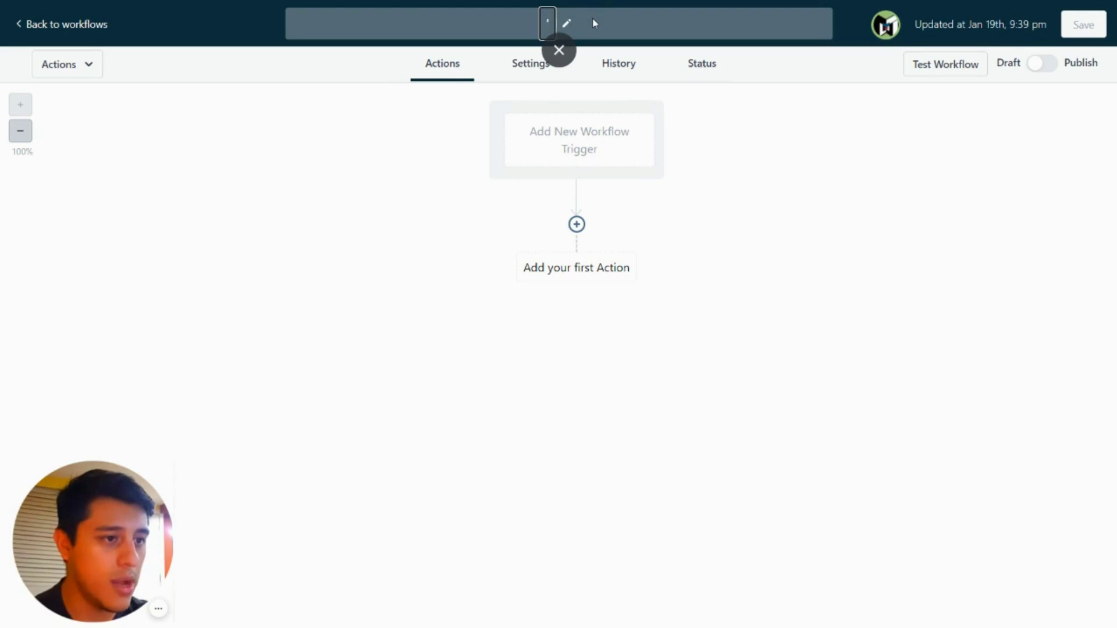
pyautogui.press('BackSpace')
pyautogui.write('01')
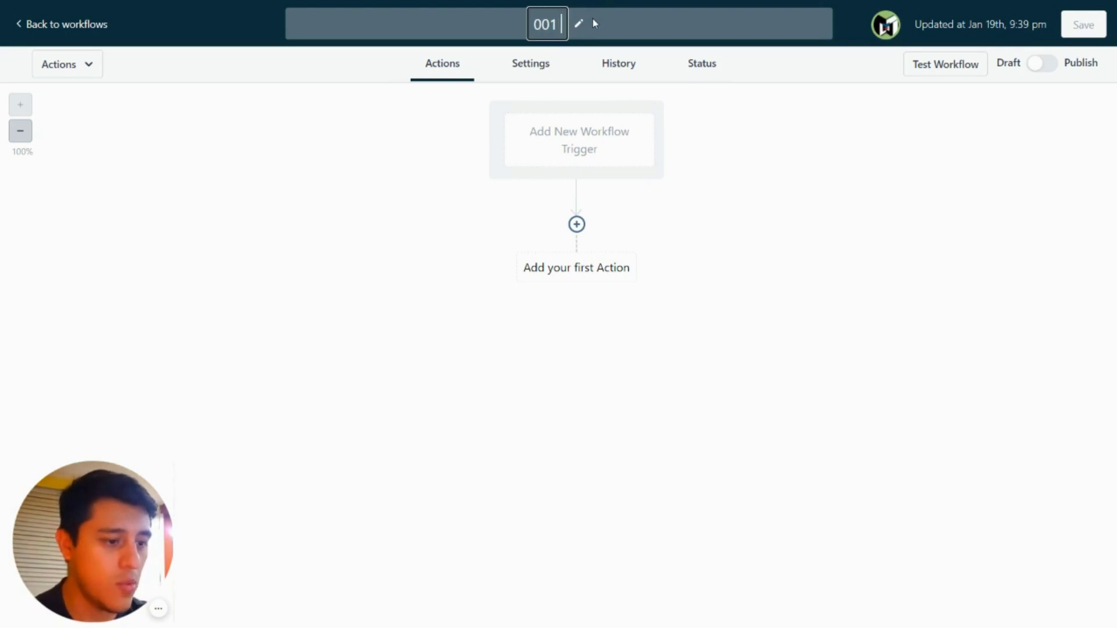
pyautogui.write(' - Form')
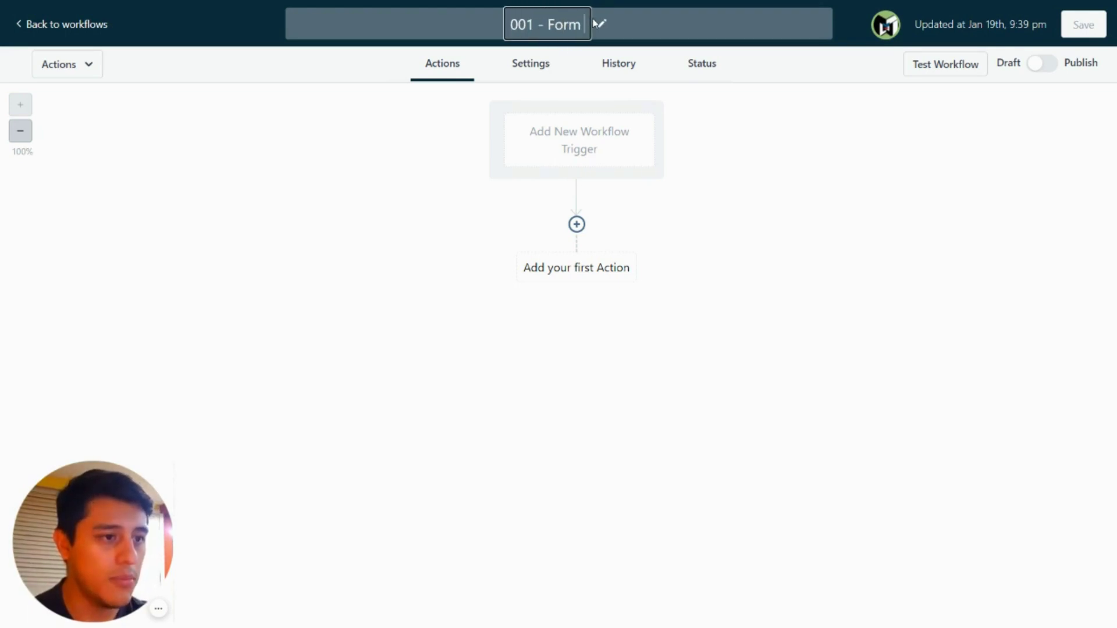
pyautogui.write(' New Client > ')
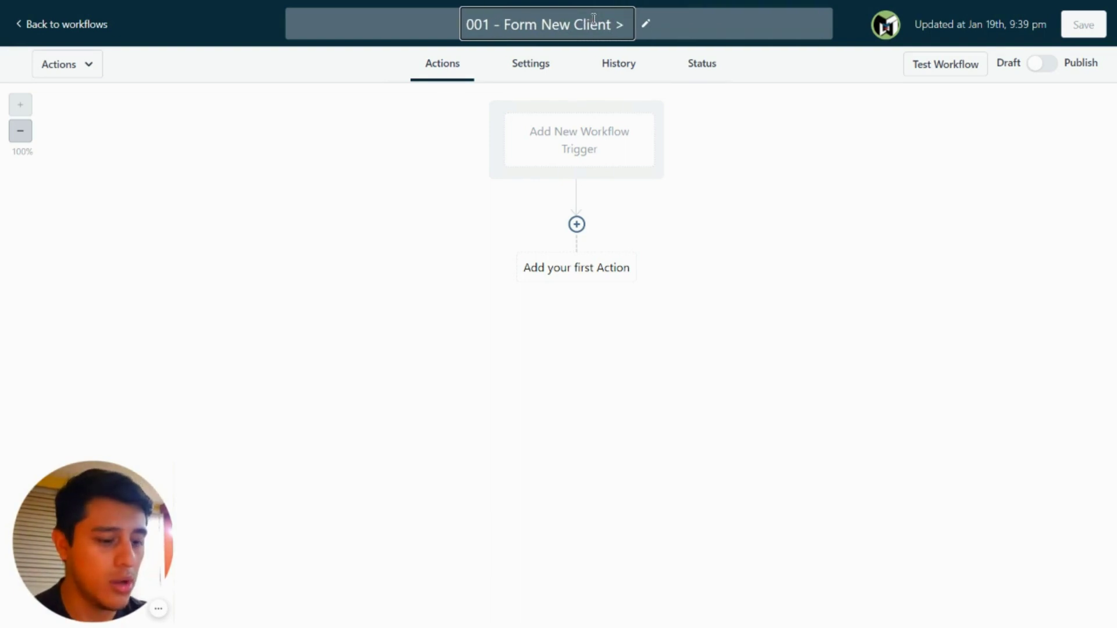
pyautogui.write('Pipeli')
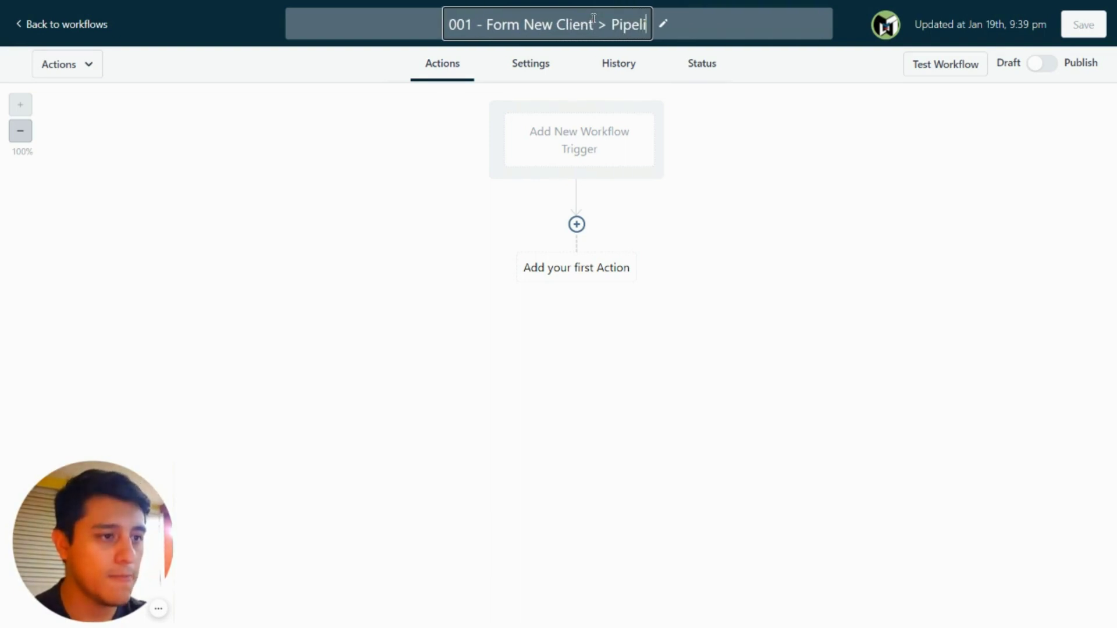
pyautogui.write('ne > ')
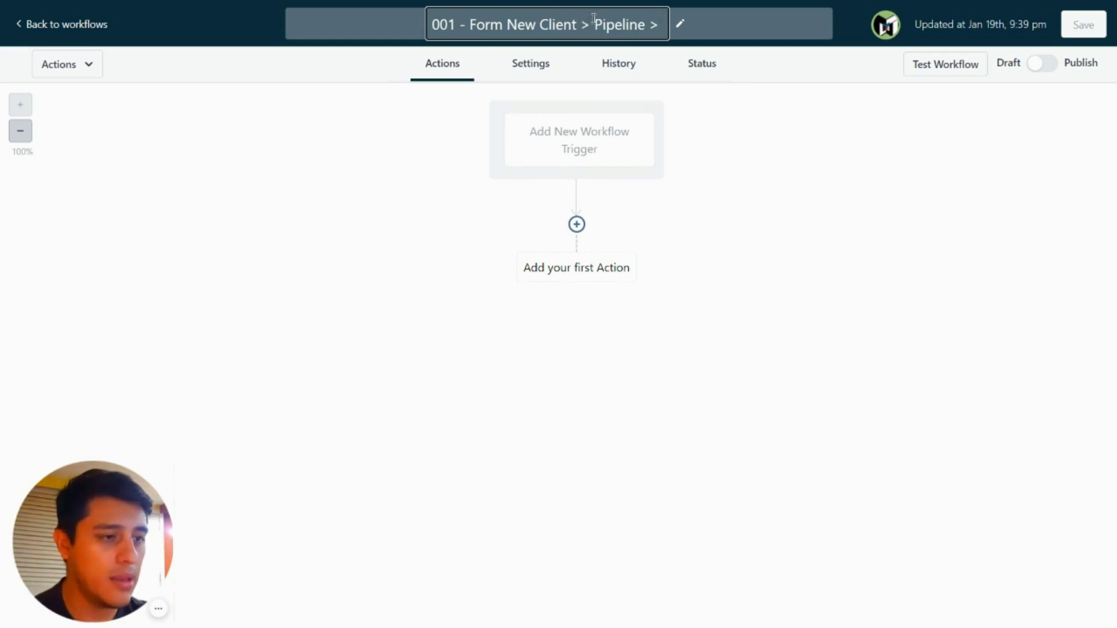
pyautogui.write('Webhook')
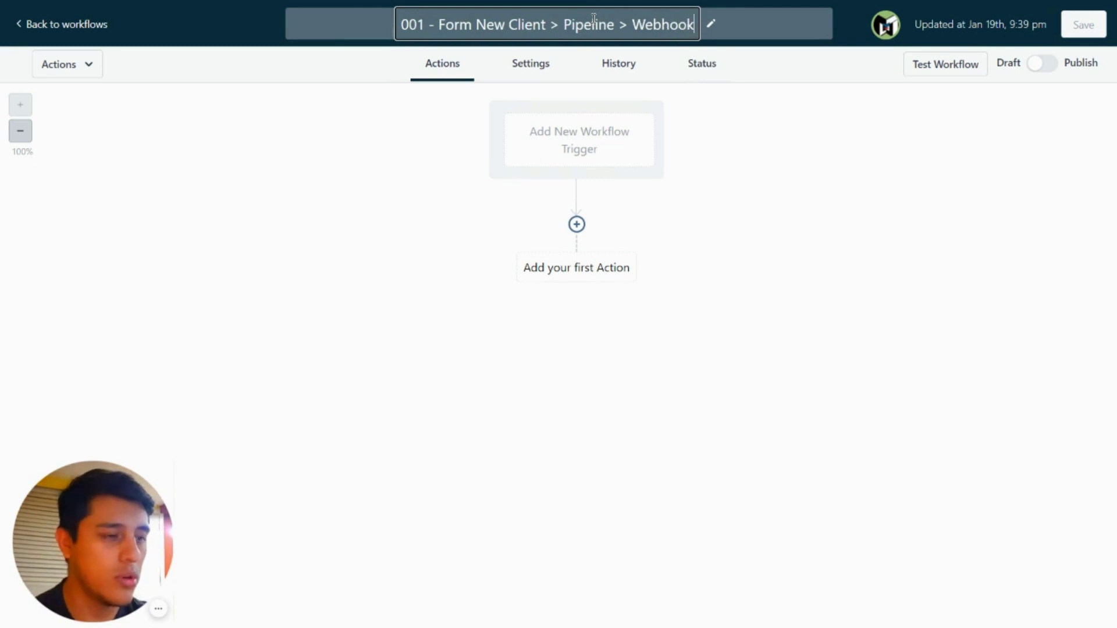
# Step: Open the workflow trigger and begin replacing its default name
pyautogui.click(567, 141)
pyautogui.doubleClick(773, 133)
pyautogui.write('form')
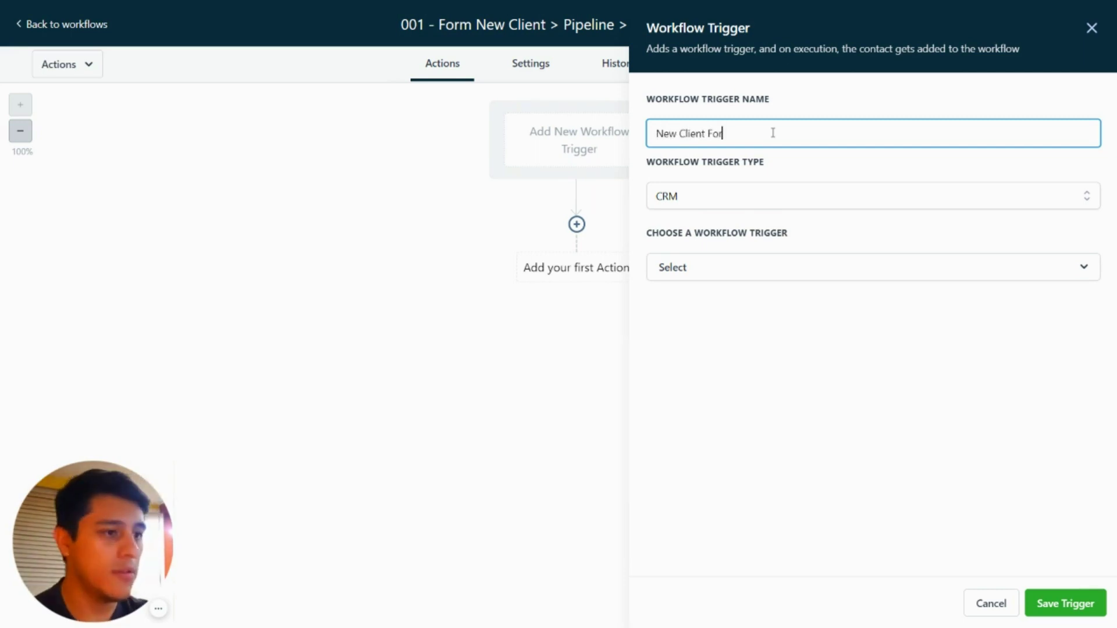
# Step: Set the trigger to Form submitted, filtered to form '001 - Form New Client', and save it
pyautogui.click(719, 269)
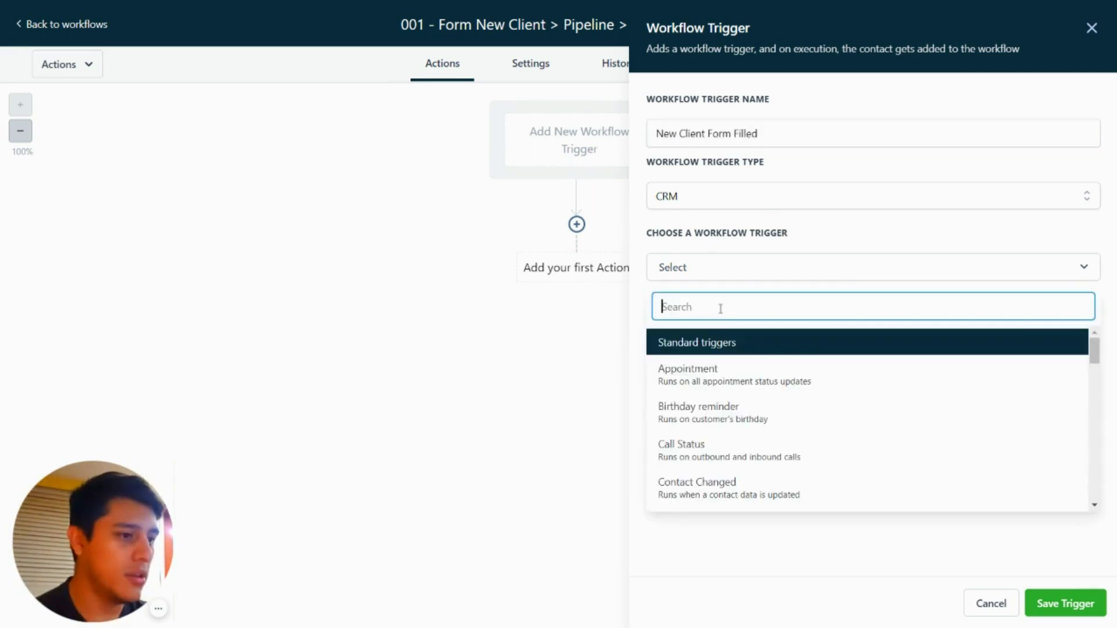
pyautogui.scroll(-5, 747, 434)
pyautogui.scroll(-2, 756, 401)
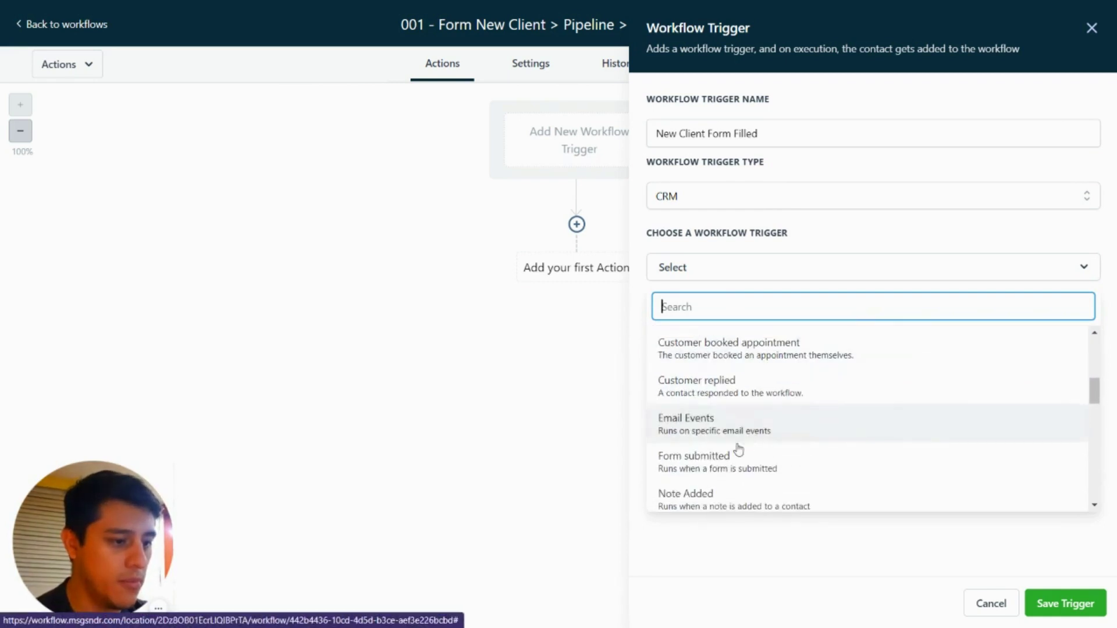
pyautogui.click(751, 456)
pyautogui.click(707, 334)
pyautogui.click(731, 436)
pyautogui.click(971, 343)
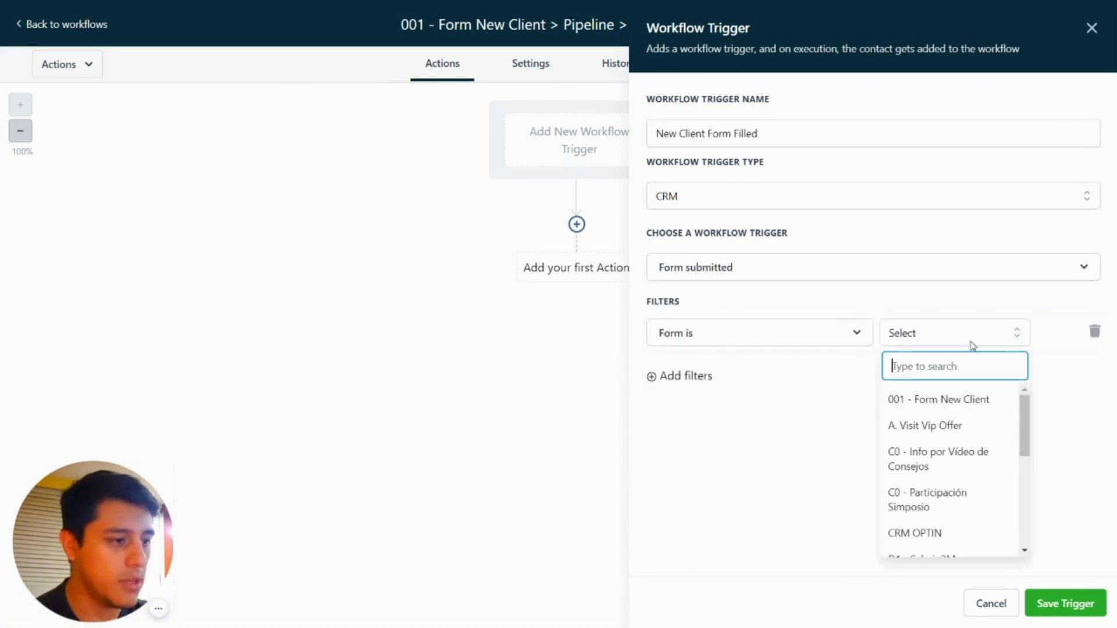
pyautogui.click(954, 402)
pyautogui.click(1059, 604)
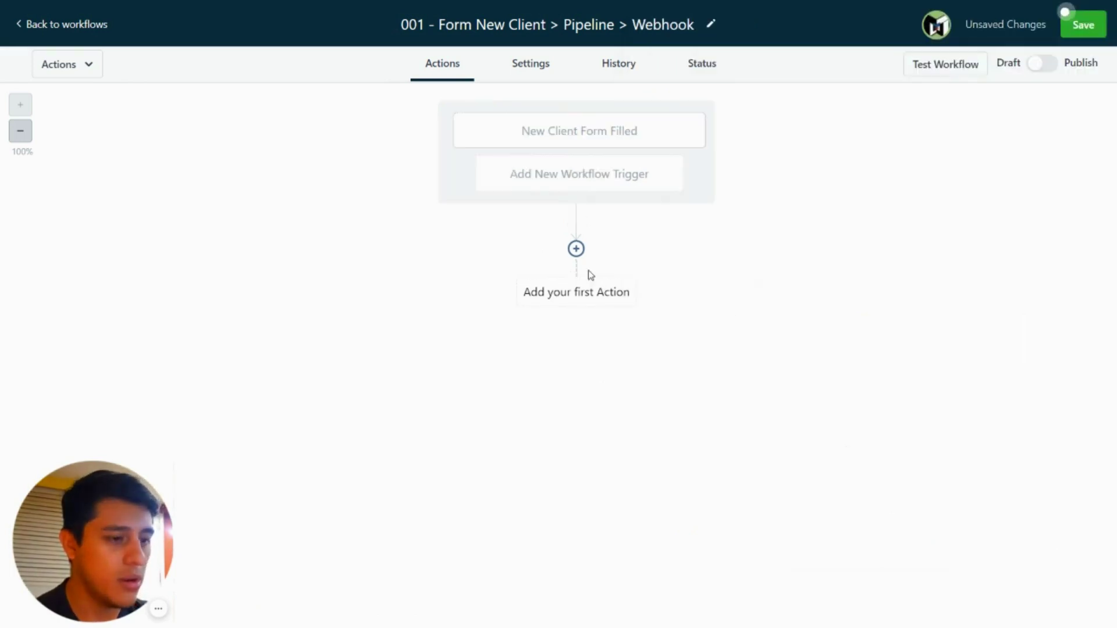
pyautogui.click(576, 249)
# Step: Add an opportunity step: pipeline 001 - Dentrika Software, stage 3. New Client, name {{contact.first_name}}
pyautogui.scroll(-5, 877, 240)
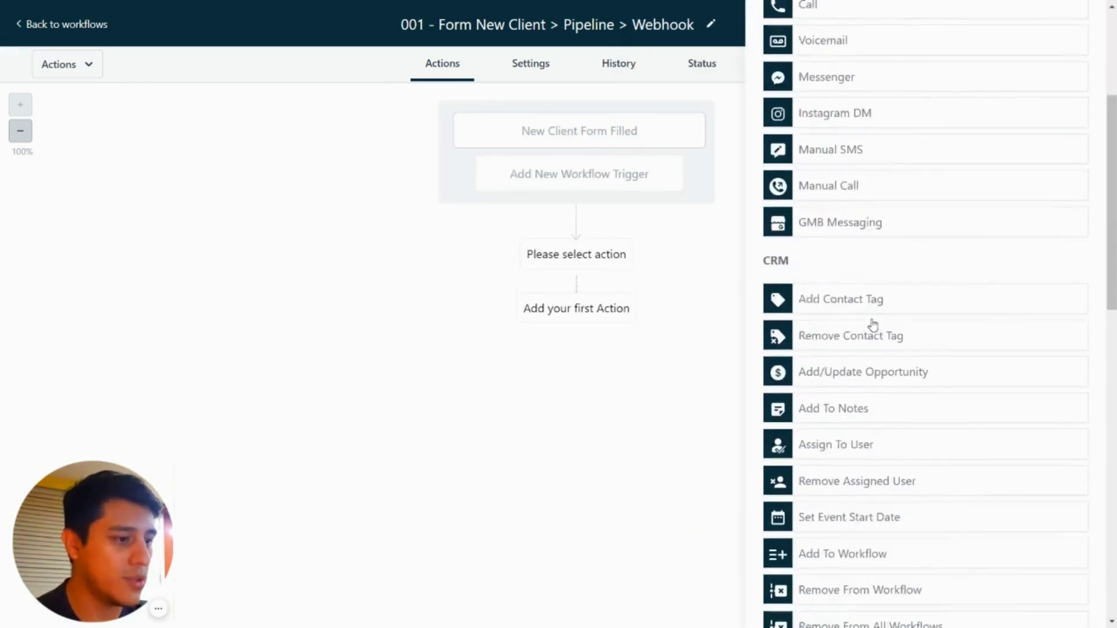
pyautogui.click(857, 325)
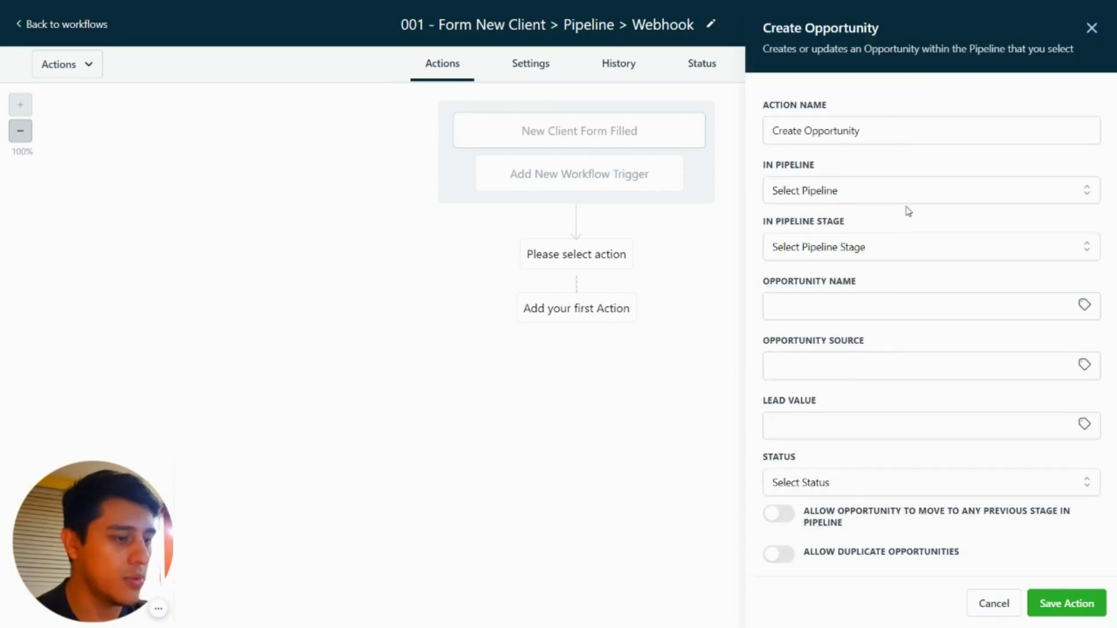
pyautogui.click(855, 197)
pyautogui.click(831, 255)
pyautogui.click(883, 253)
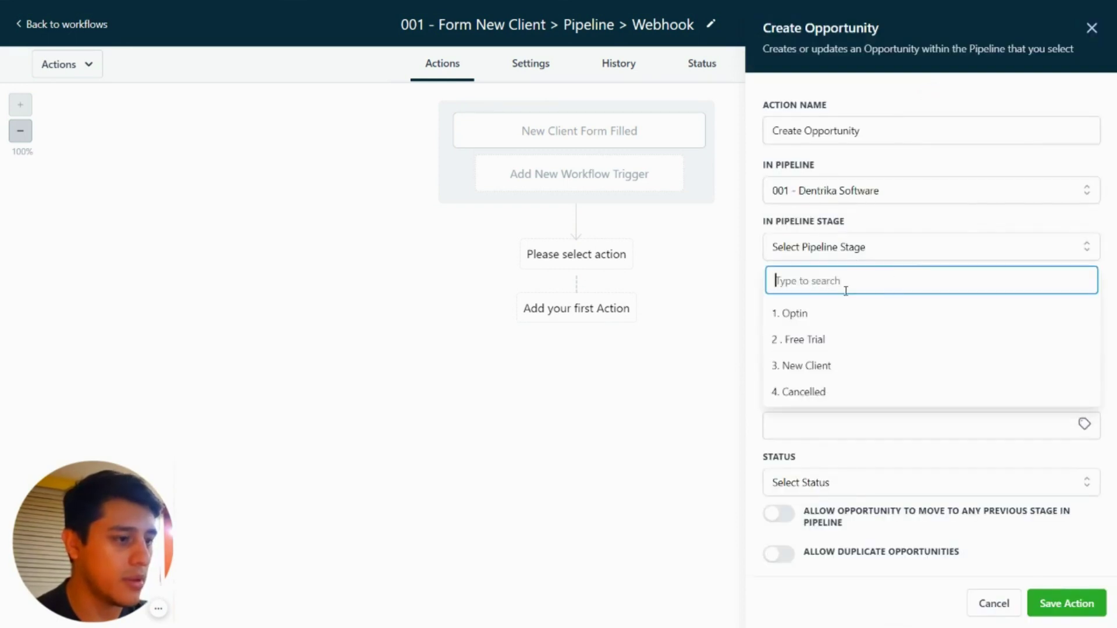
pyautogui.click(810, 364)
pyautogui.click(835, 299)
pyautogui.click(1084, 305)
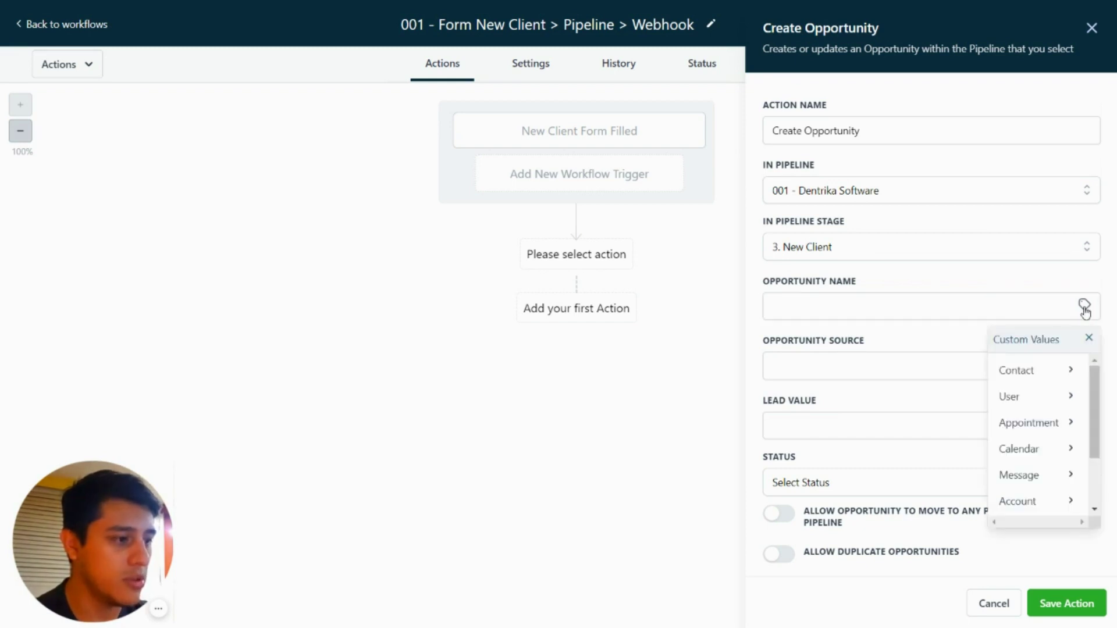
pyautogui.click(1064, 366)
pyautogui.click(1037, 398)
pyautogui.click(862, 358)
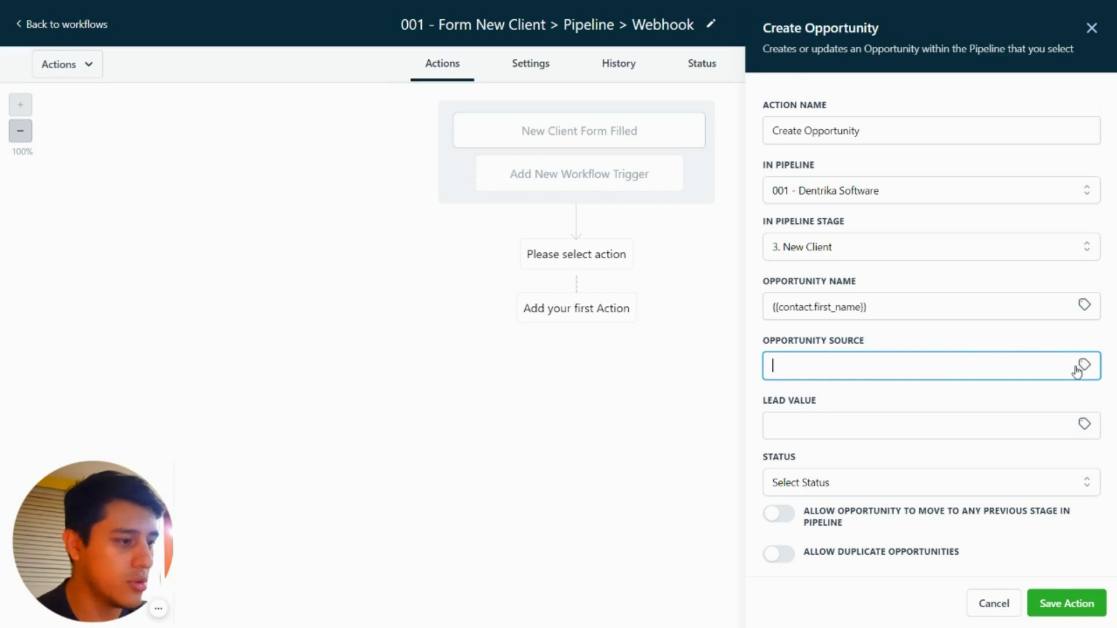
# Step: Give the opportunity lead value 97 and status won, then save the action
pyautogui.click(895, 424)
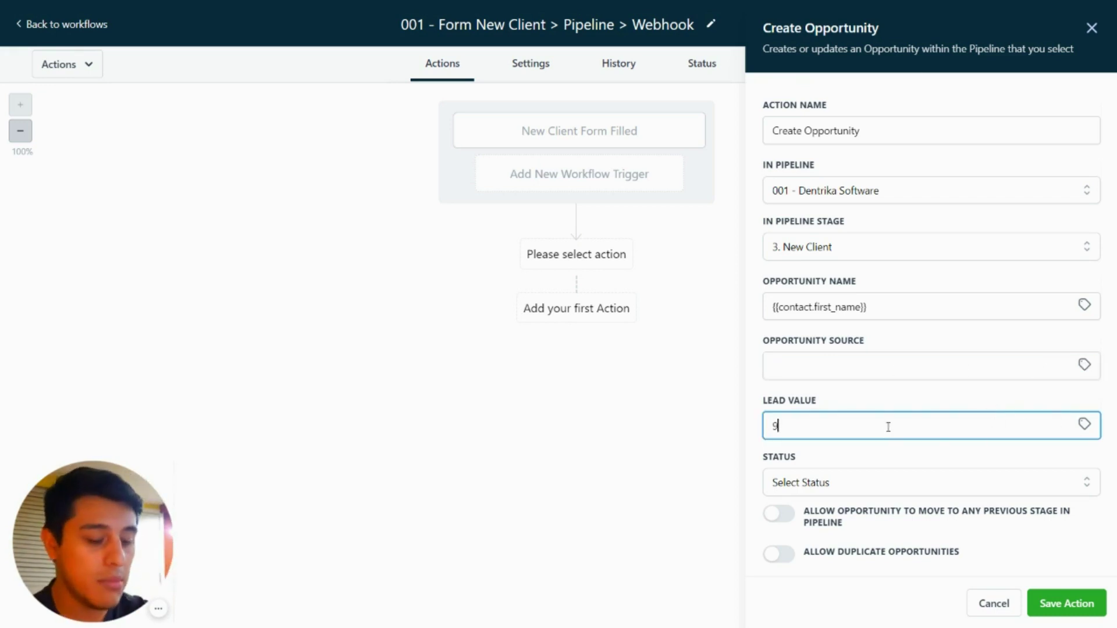
pyautogui.press('Tab')
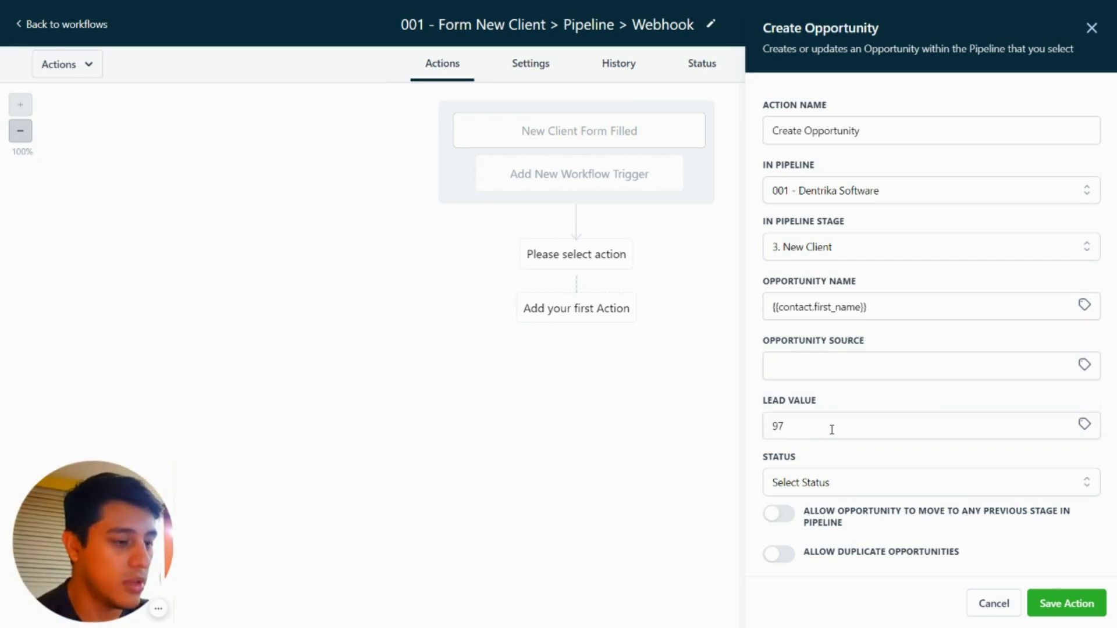
pyautogui.click(901, 487)
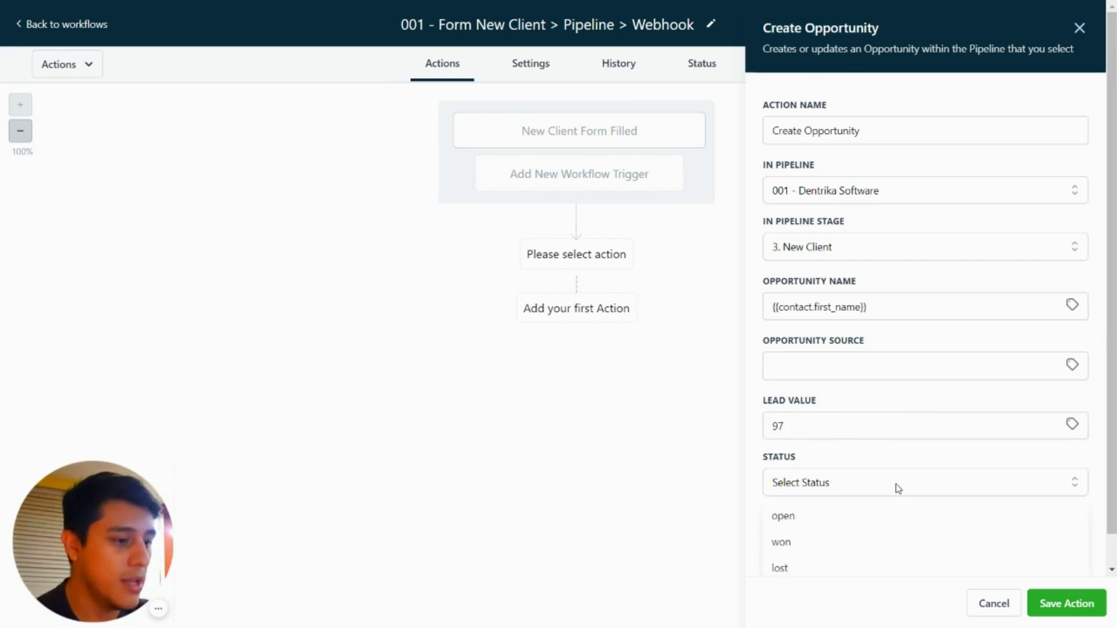
pyautogui.scroll(-1, 835, 511)
pyautogui.click(817, 512)
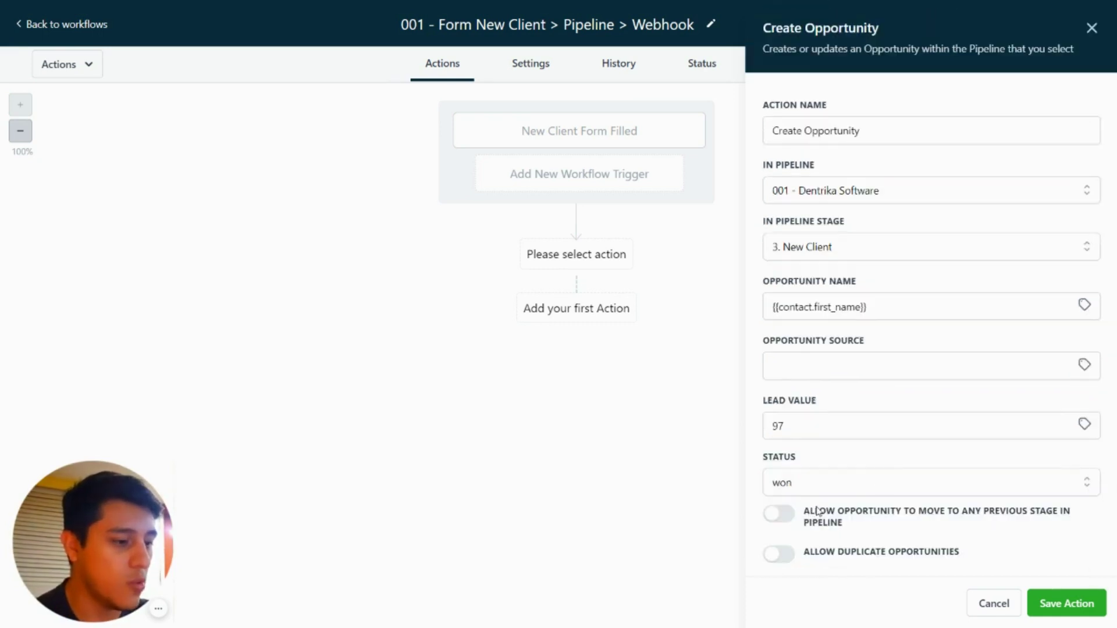
pyautogui.click(778, 515)
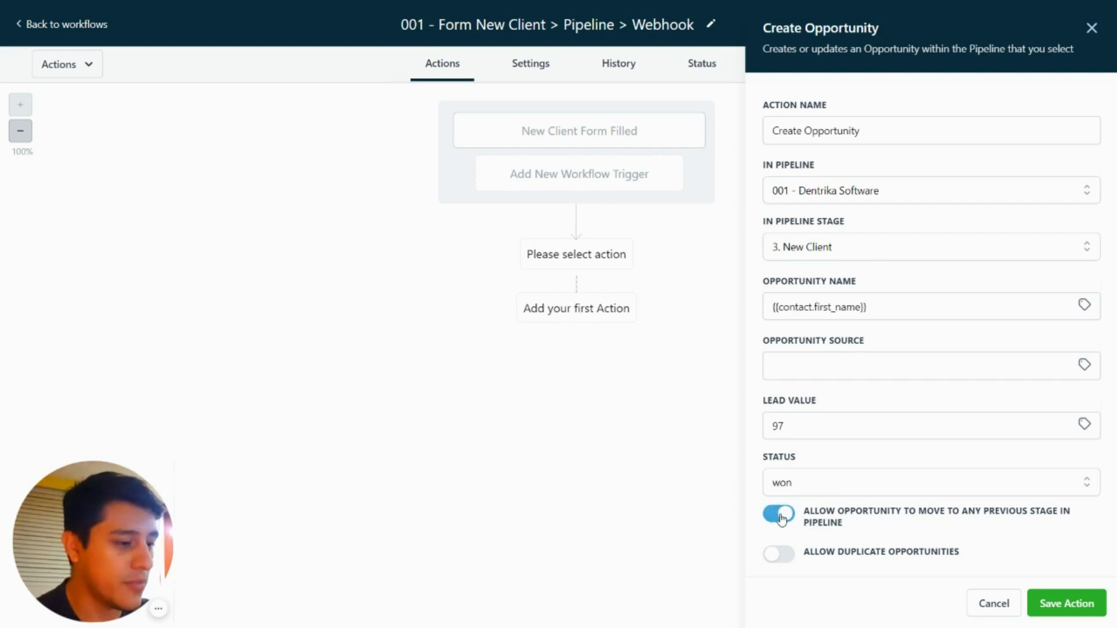
pyautogui.click(780, 515)
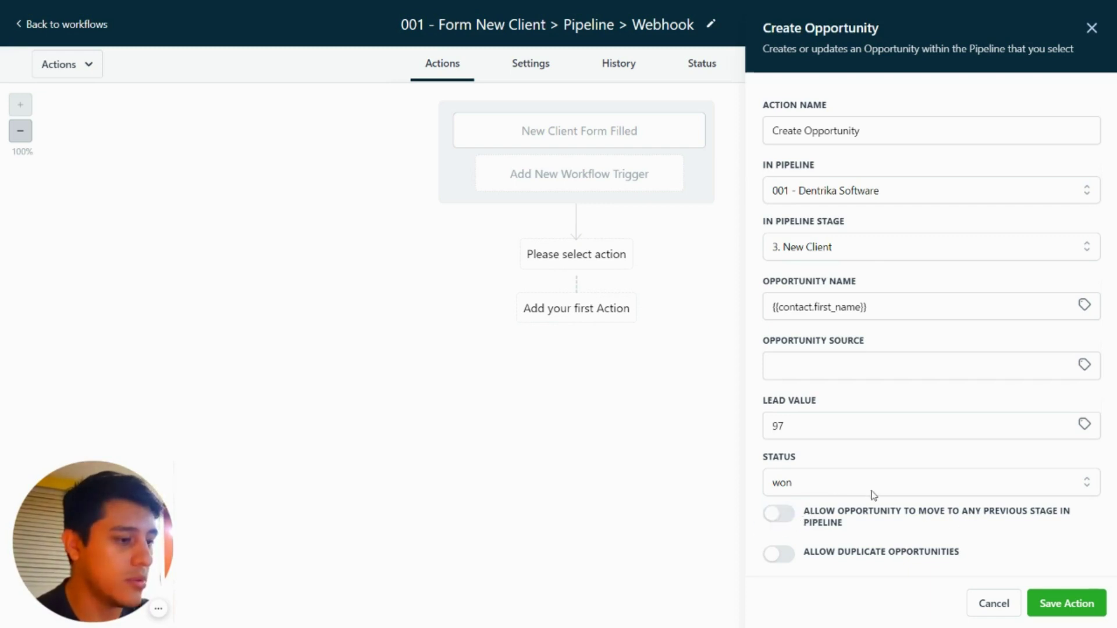
pyautogui.click(1066, 604)
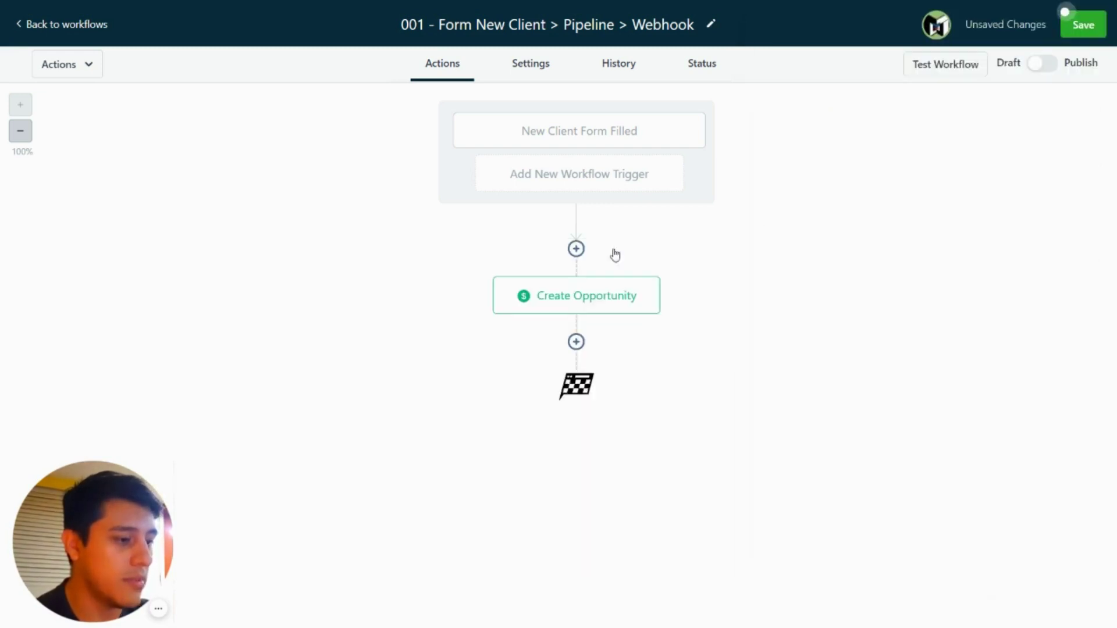
# Step: Add a Webhook action after Create Opportunity
pyautogui.click(576, 342)
pyautogui.scroll(-4, 826, 308)
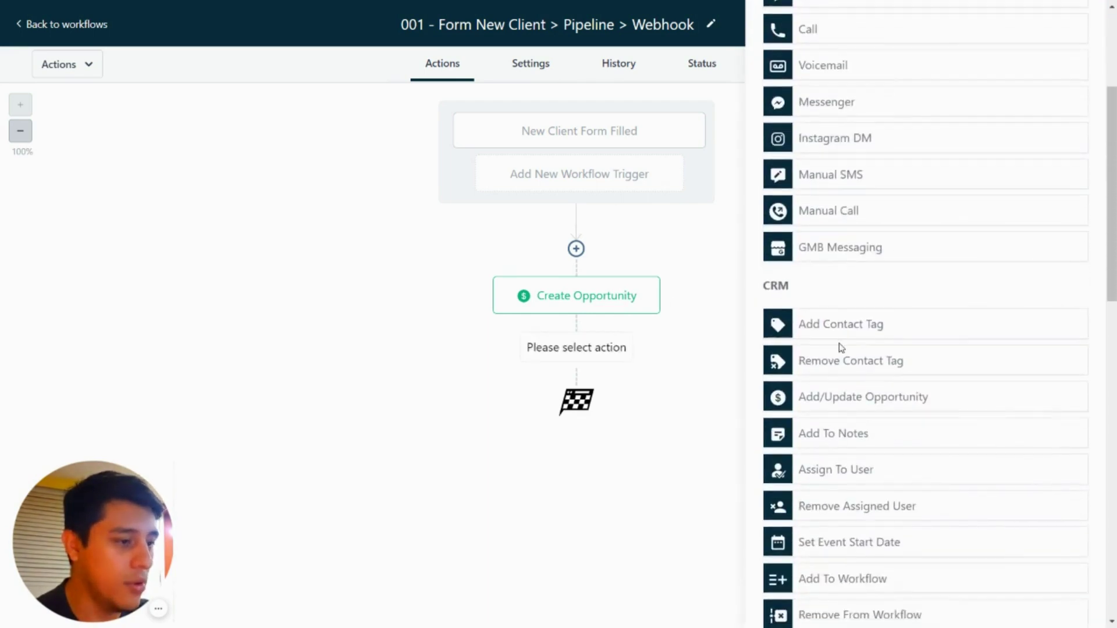
pyautogui.scroll(-4, 838, 348)
pyautogui.scroll(-1, 853, 306)
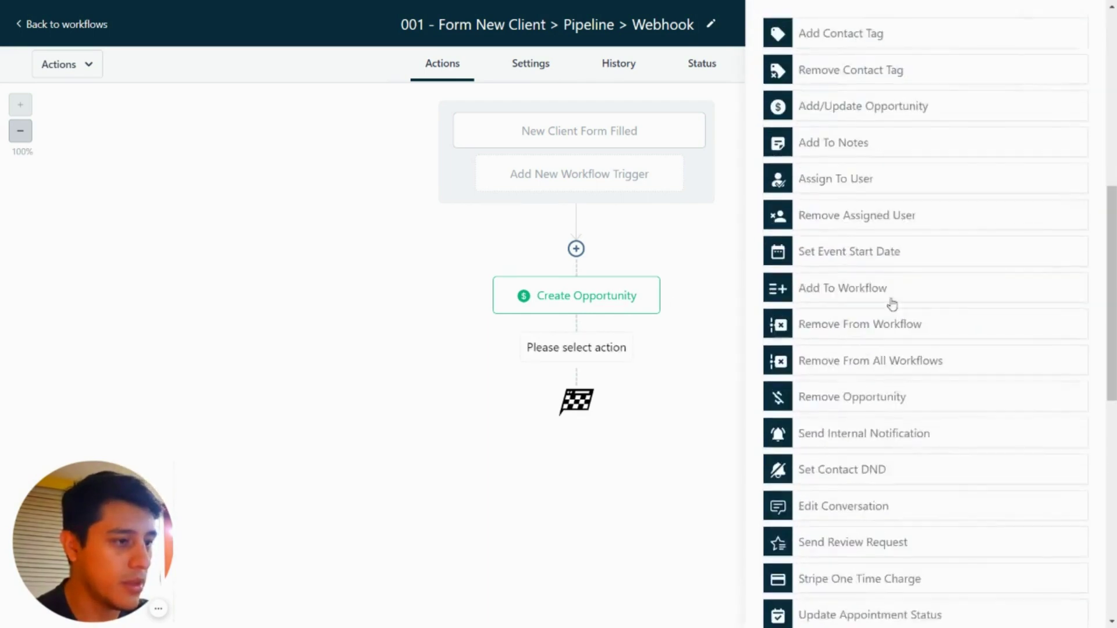
pyautogui.scroll(9, 852, 307)
pyautogui.click(843, 36)
pyautogui.write('we')
pyautogui.click(847, 166)
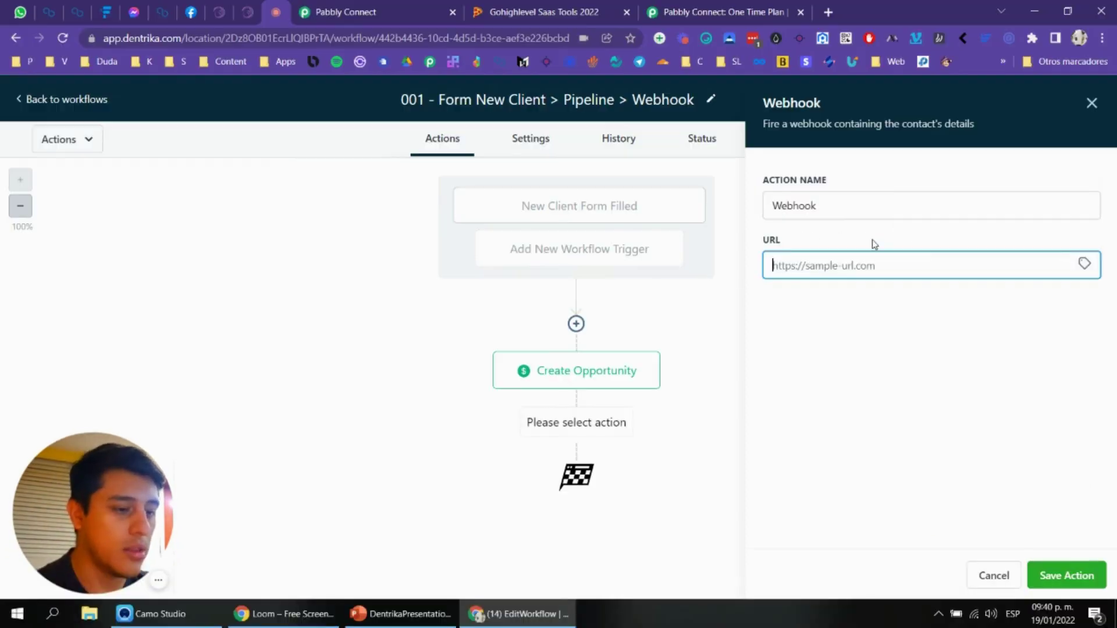
pyautogui.click(430, 11)
pyautogui.scroll(5, 814, 175)
# Step: Copy the Webhook by Pabbly trigger URL and return to Dentrika's Webhook step
pyautogui.scroll(6, 1002, 206)
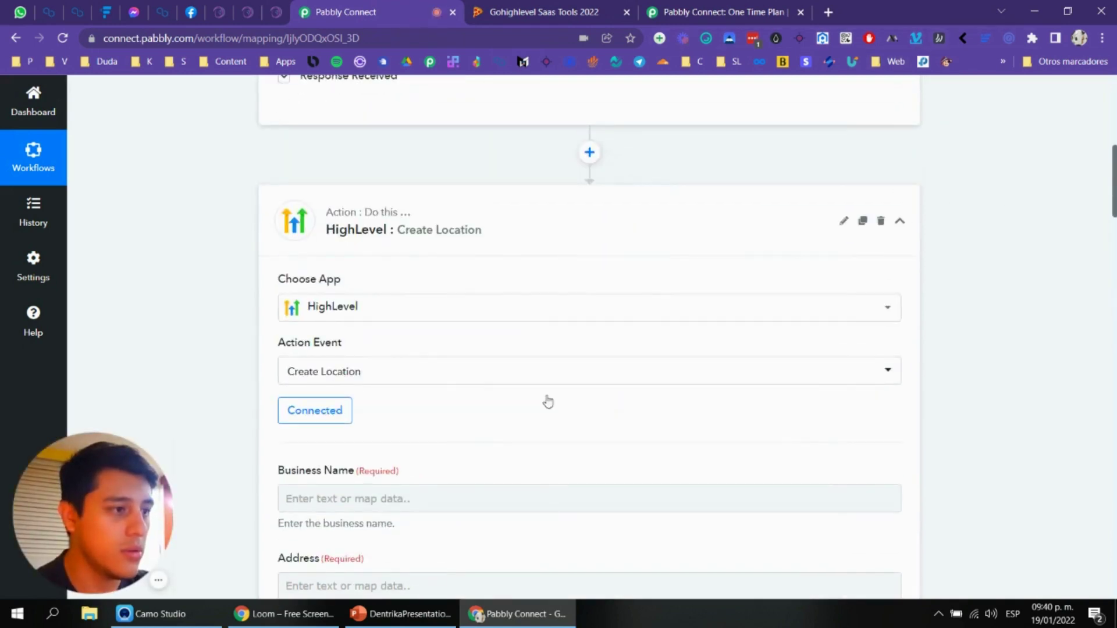
pyautogui.click(162, 577)
pyautogui.scroll(6, 561, 429)
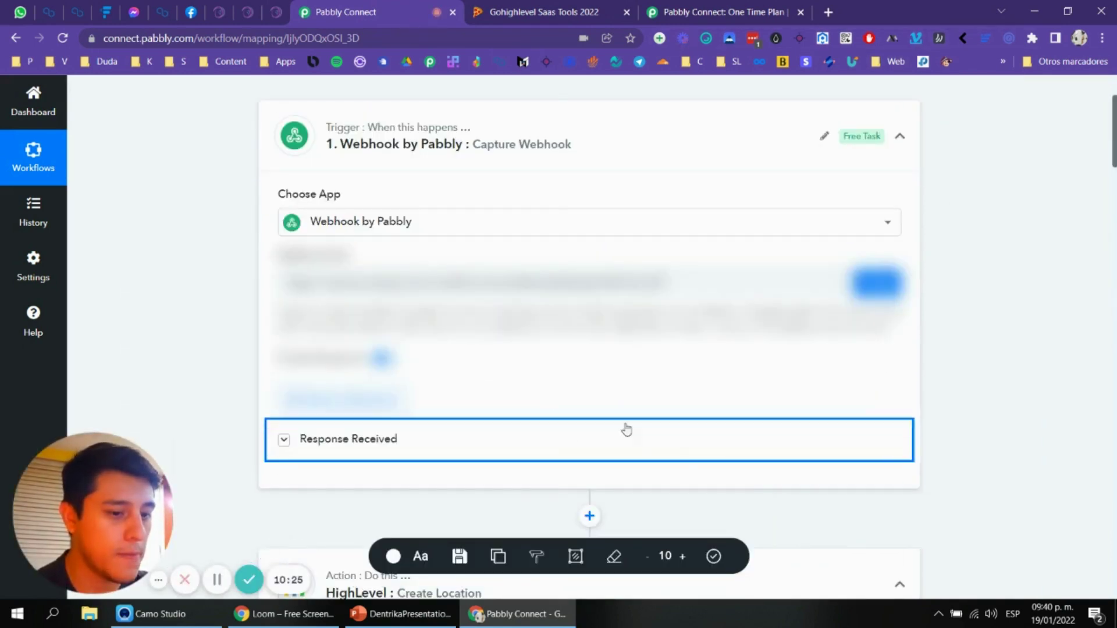
pyautogui.click(713, 558)
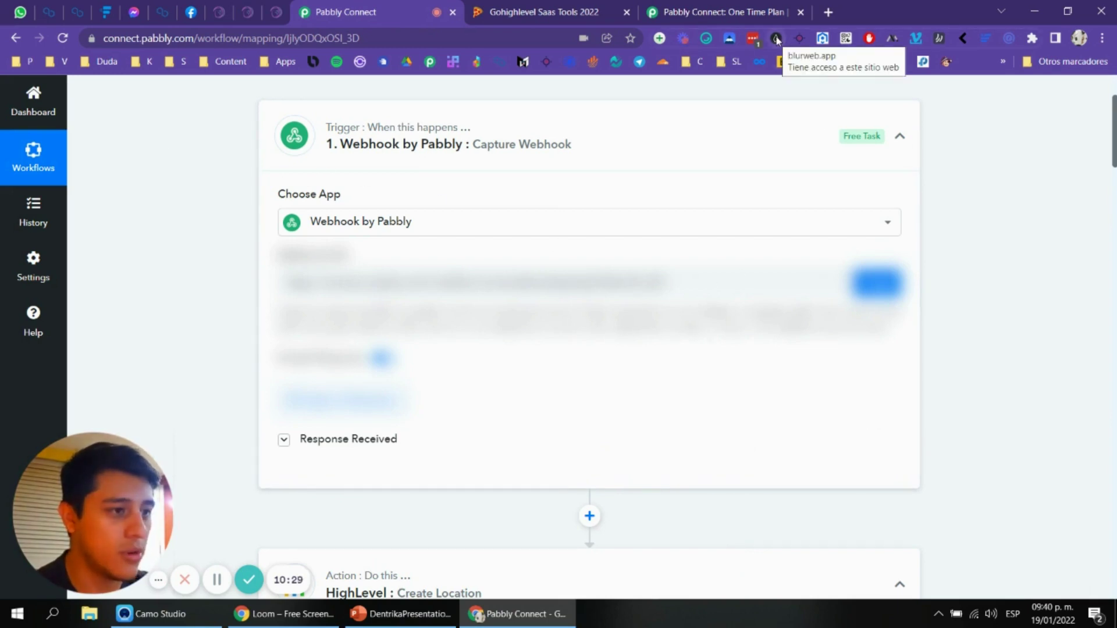
pyautogui.click(882, 291)
pyautogui.click(278, 8)
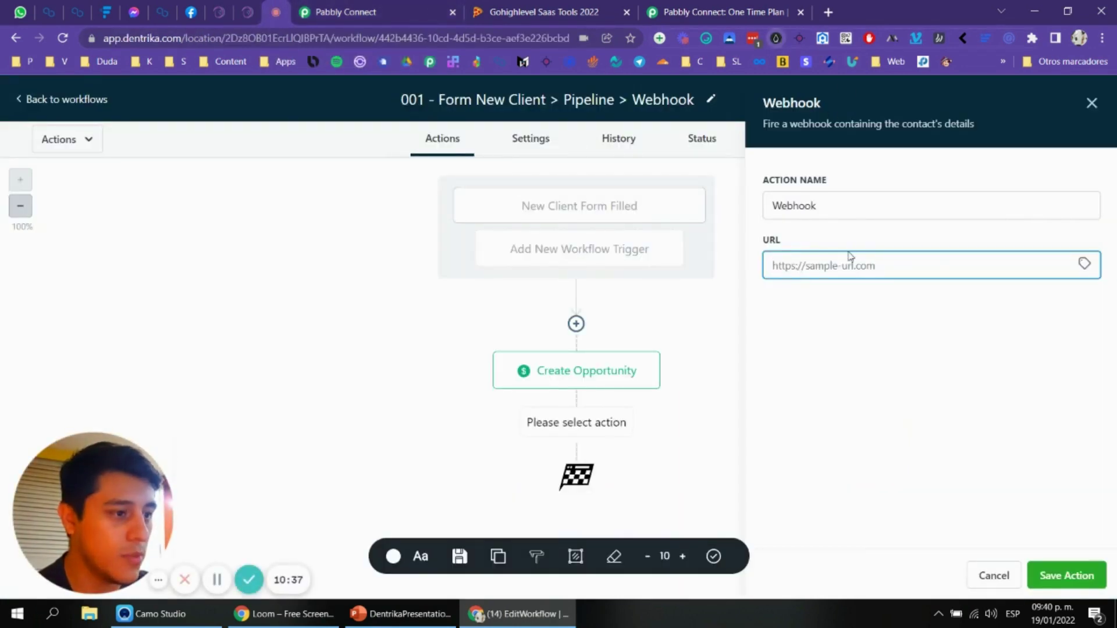
# Step: Paste the Pabbly Connect URL into the Webhook step, save the action, and save the published workflow
pyautogui.click(715, 557)
pyautogui.click(931, 265)
pyautogui.hotkey('ctrl', 'v')
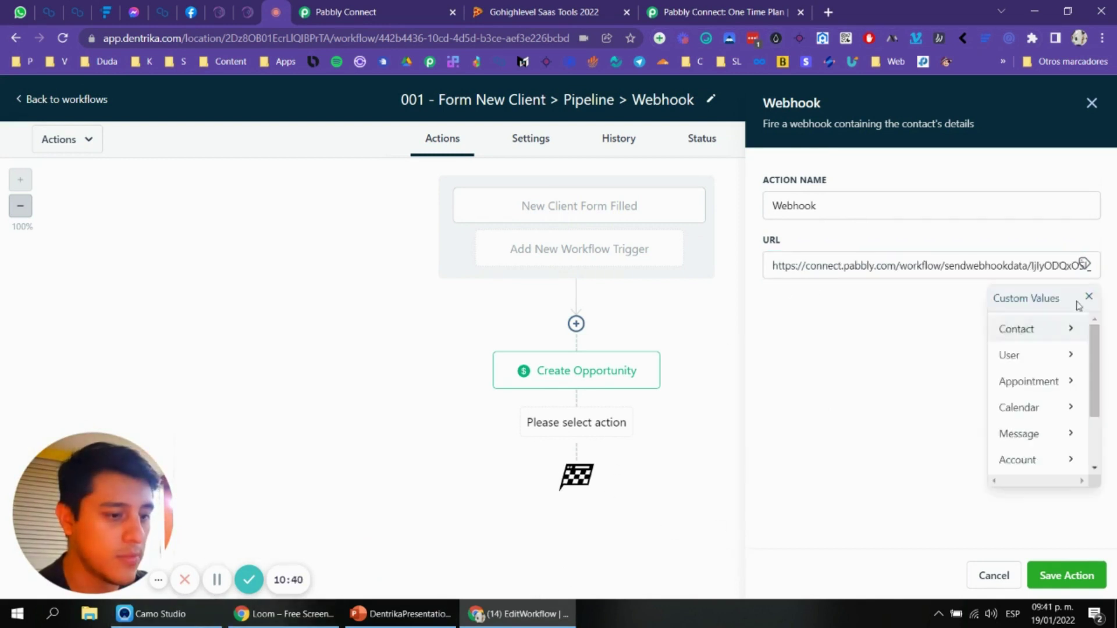
pyautogui.click(1066, 576)
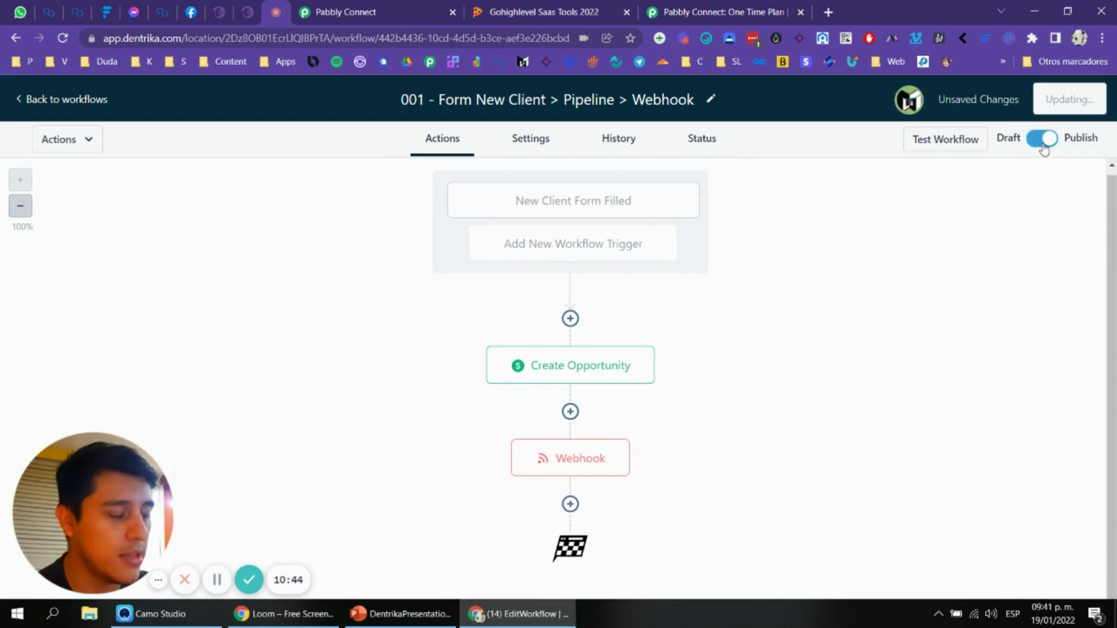
pyautogui.click(52, 104)
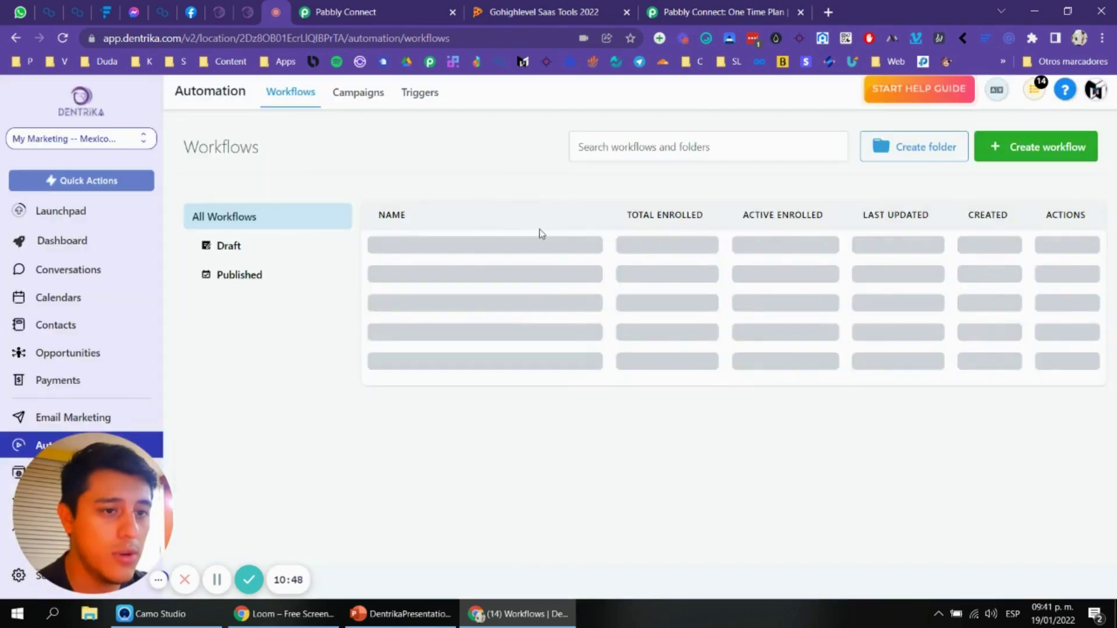
# Step: From the Dashboard in full screen, open Sites > Forms > Builder and open 001 - Form New Client
pyautogui.click(54, 240)
pyautogui.moveTo(91, 446); pyautogui.dragTo(371, 446)
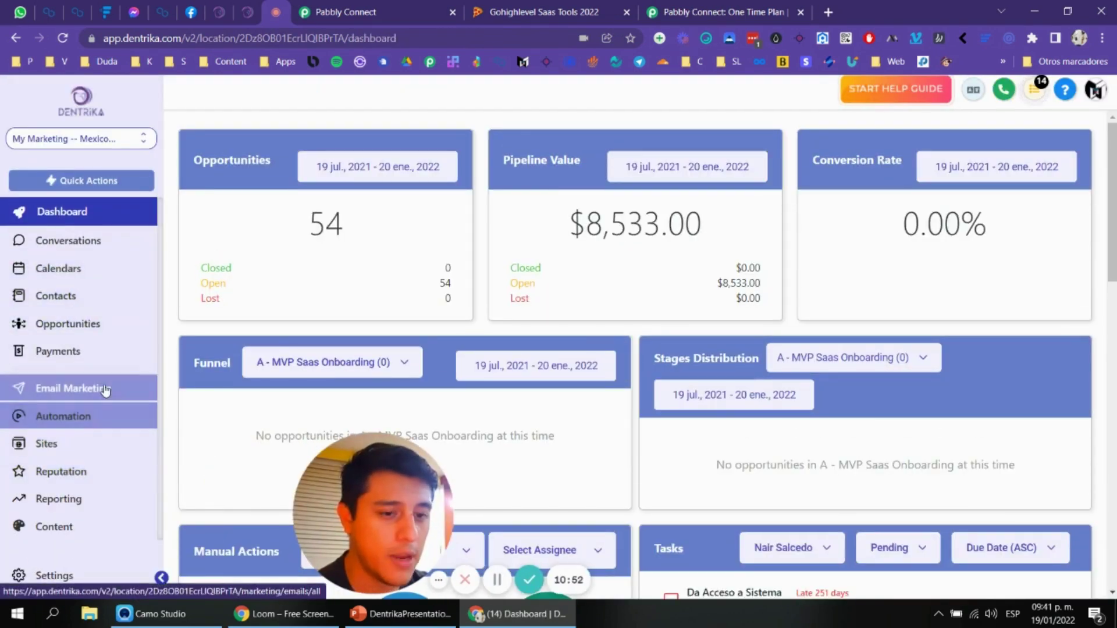
pyautogui.press('F11')
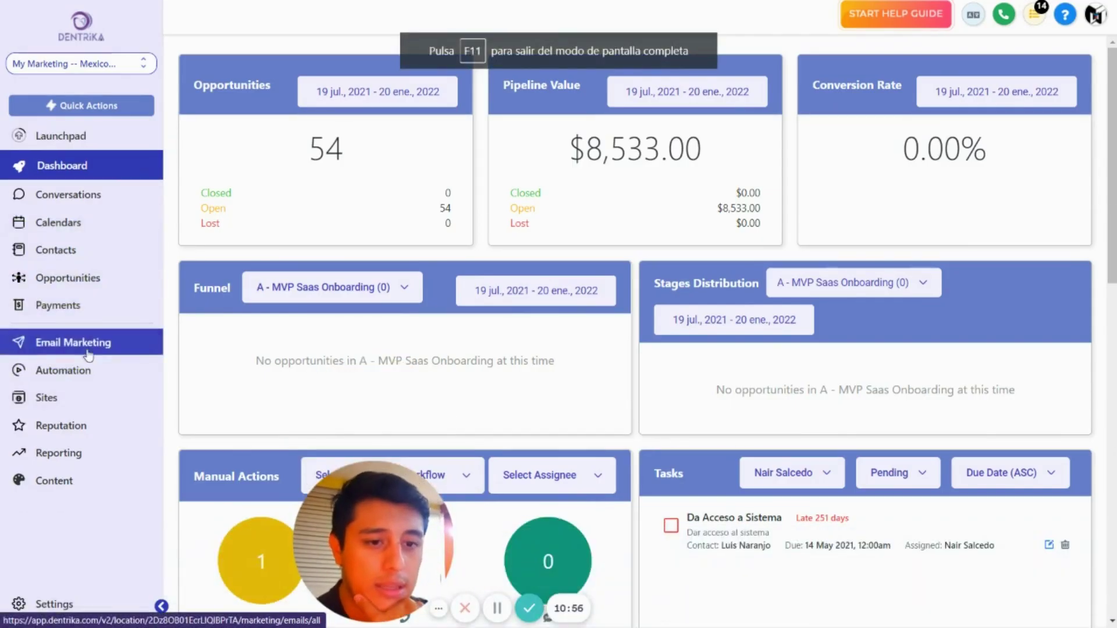
pyautogui.click(90, 395)
pyautogui.click(436, 25)
pyautogui.click(414, 45)
pyautogui.click(934, 246)
# Step: Copy the Link share URL from Integrate Form and open the form in a new tab
pyautogui.scroll(-3, 1035, 523)
pyautogui.click(994, 570)
pyautogui.click(710, 288)
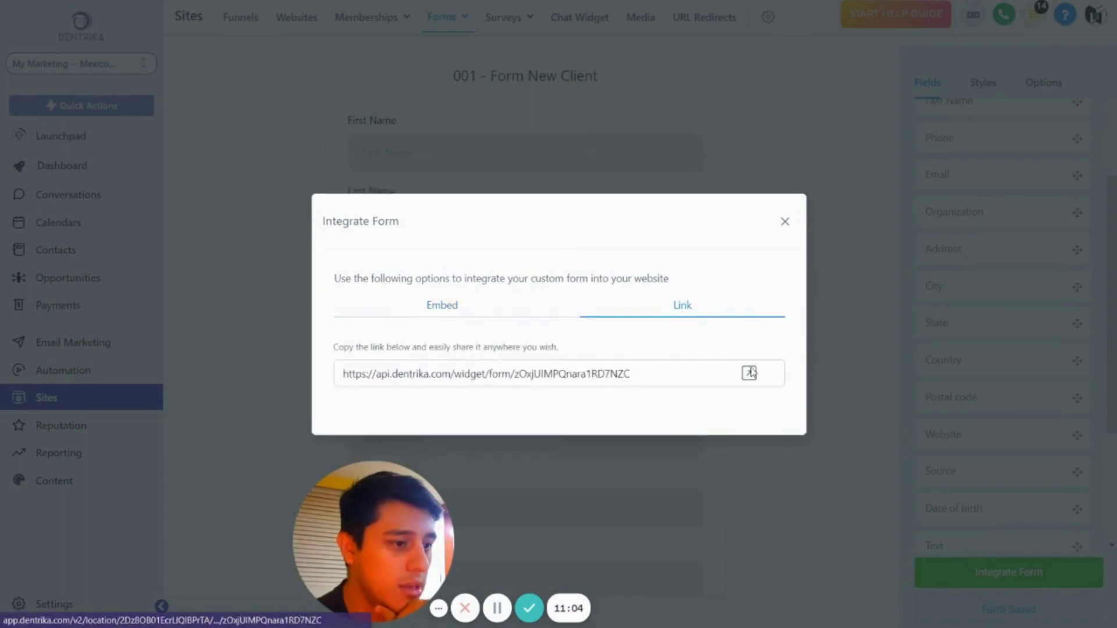
pyautogui.click(755, 372)
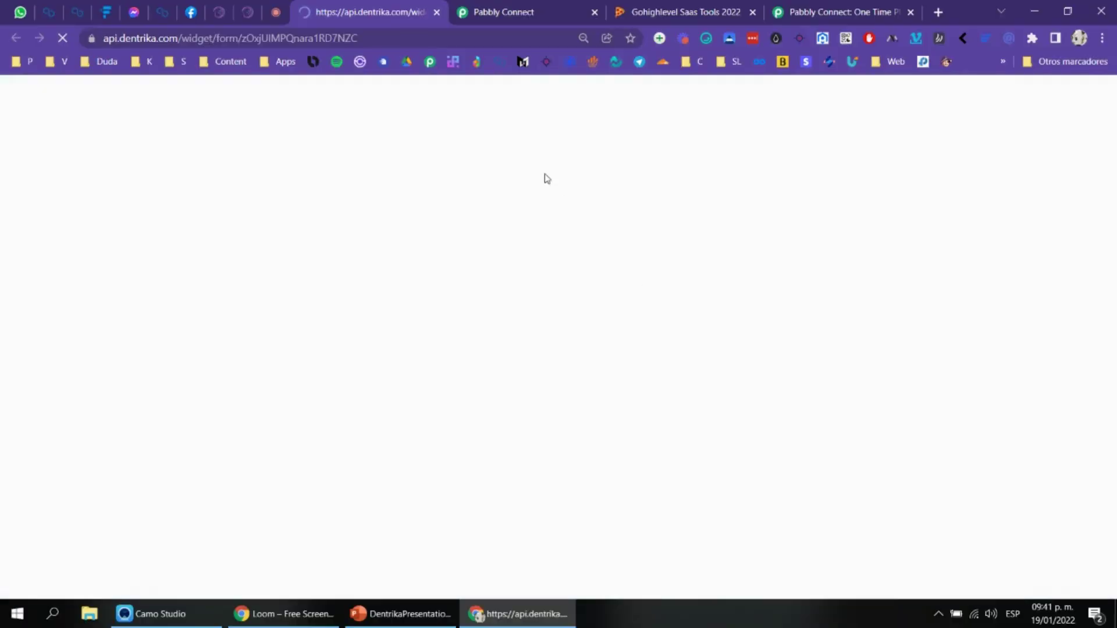
pyautogui.press('F11')
pyautogui.press('F11')
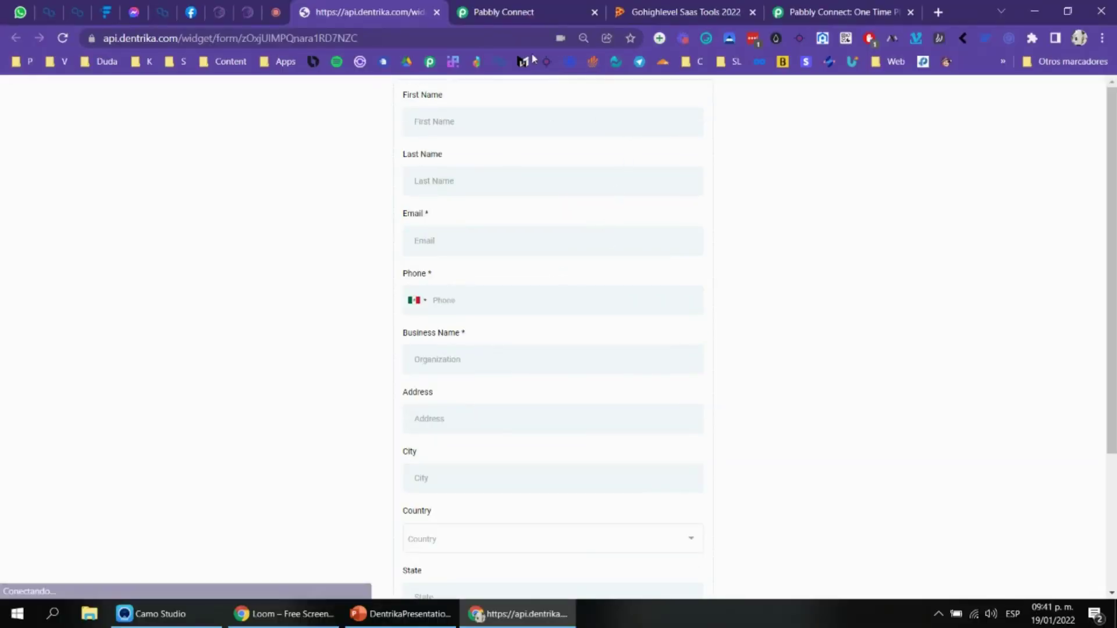
pyautogui.click(553, 12)
# Step: Set the Pabbly webhook trigger to re-capture its response, confirming with Yes
pyautogui.scroll(-3, 426, 320)
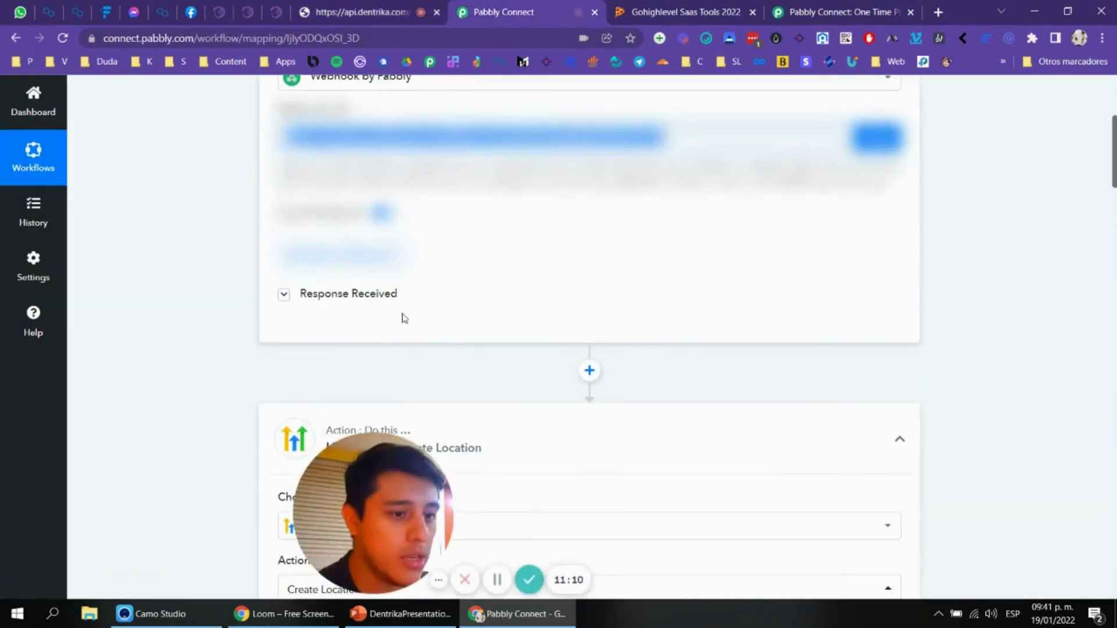
pyautogui.click(349, 263)
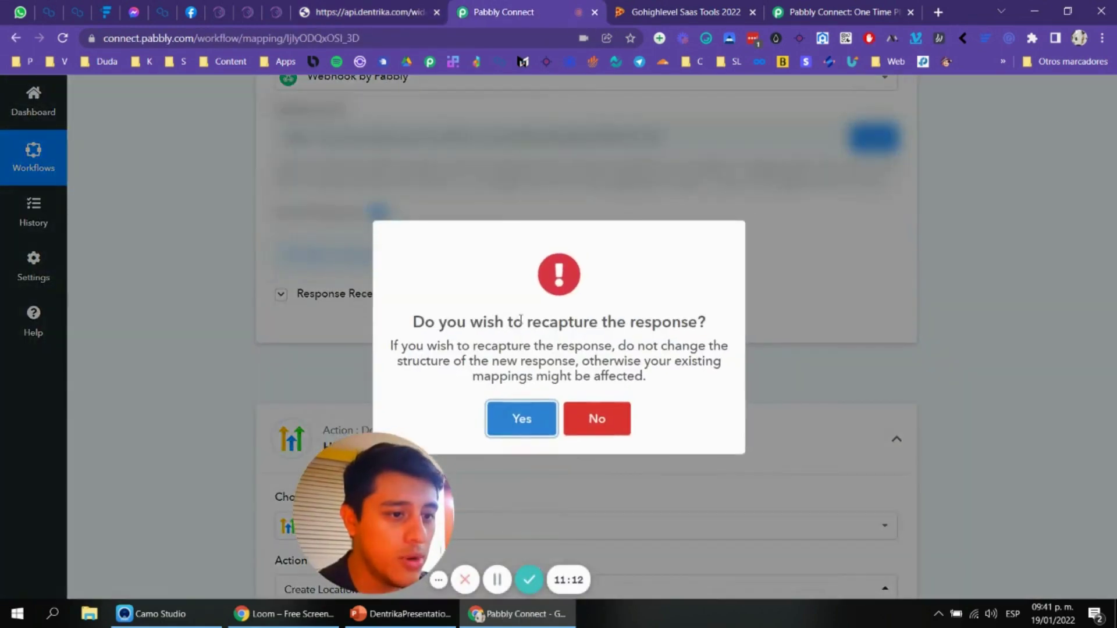
pyautogui.click(520, 416)
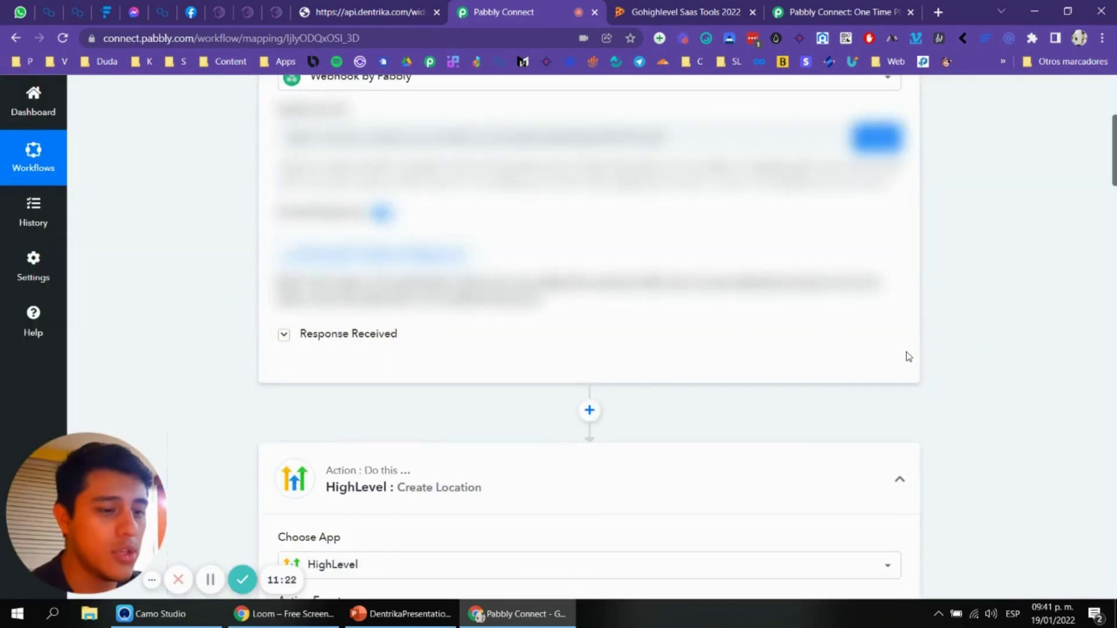
# Step: Fill First Name and Last Name on the New Client form with the test client's name
pyautogui.click(349, 12)
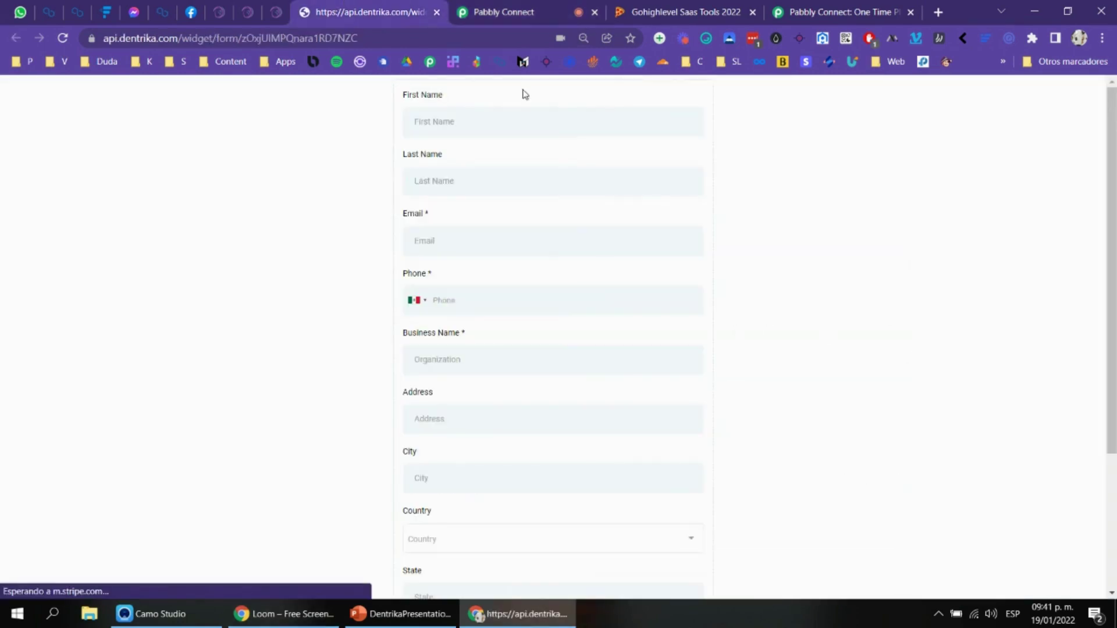
pyautogui.click(529, 126)
pyautogui.click(687, 118)
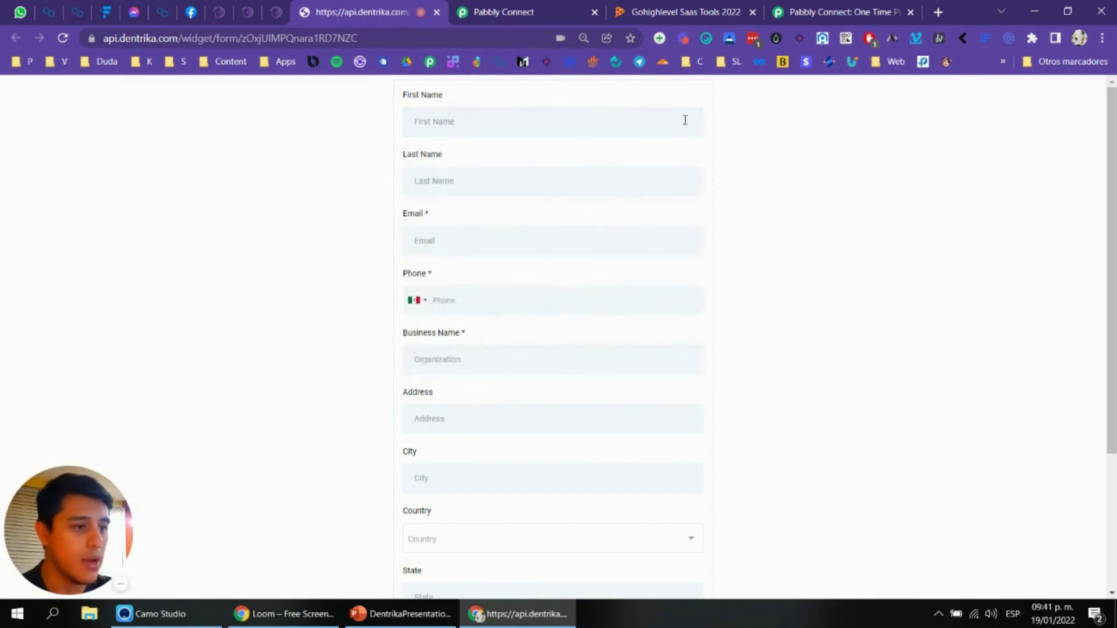
pyautogui.click(685, 120)
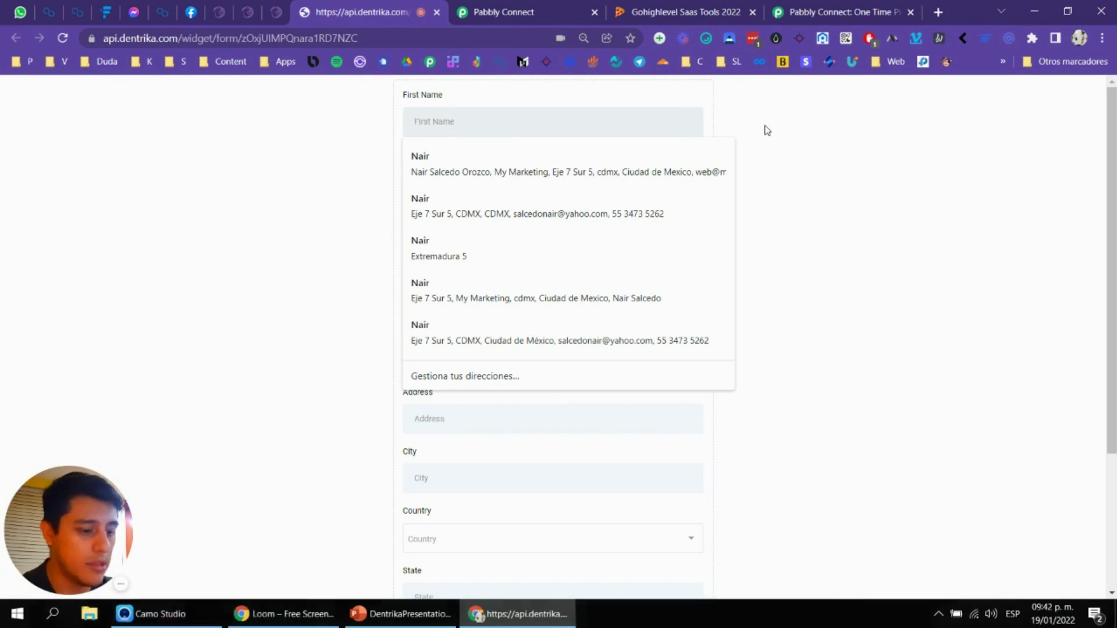
pyautogui.press('F11')
pyautogui.write('De')
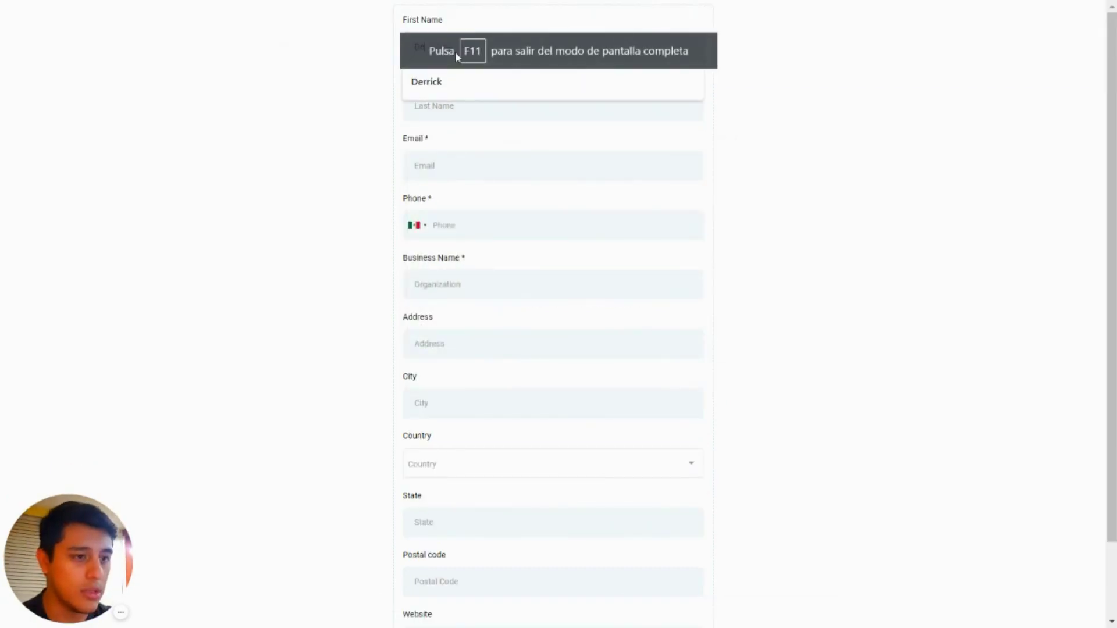
pyautogui.press('BackSpace')
pyautogui.press('BackSpace')
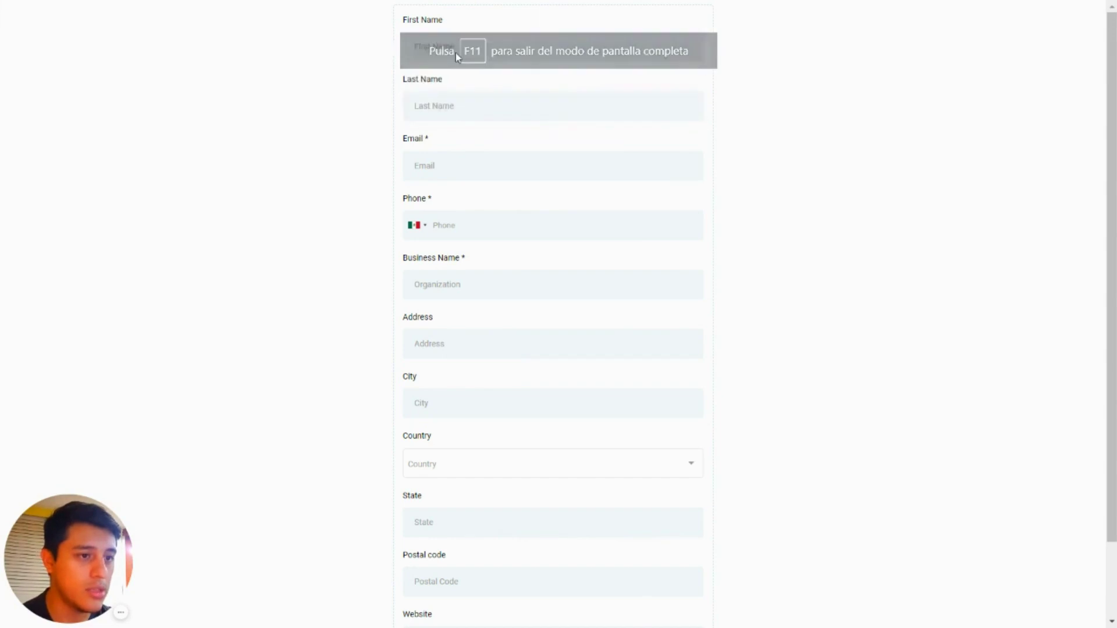
pyautogui.write('dental name')
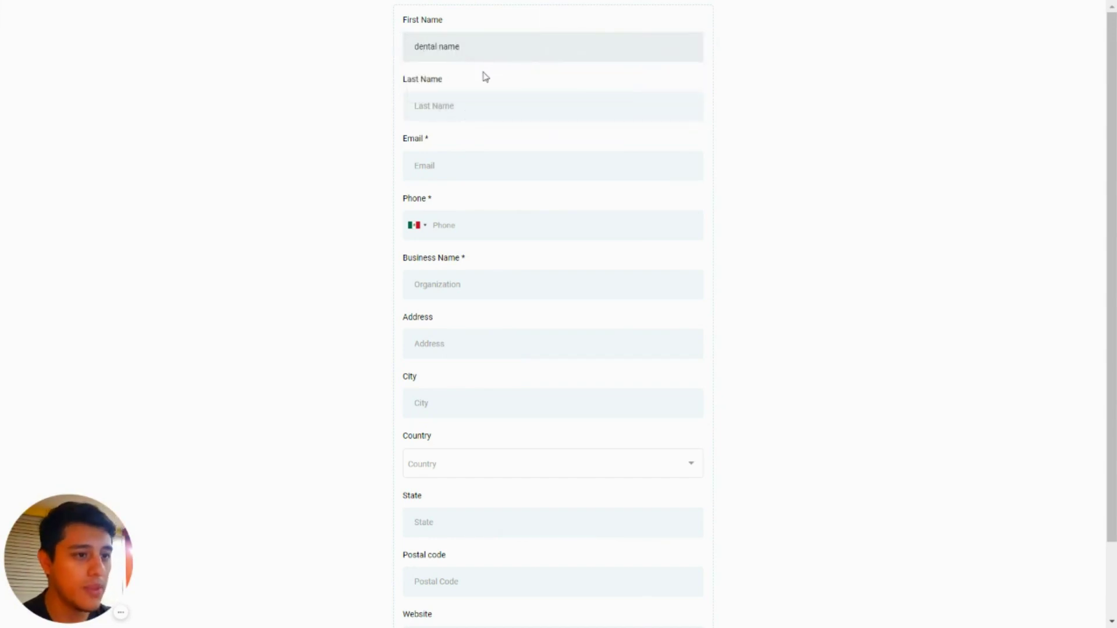
pyautogui.click(466, 113)
pyautogui.write('dental 2')
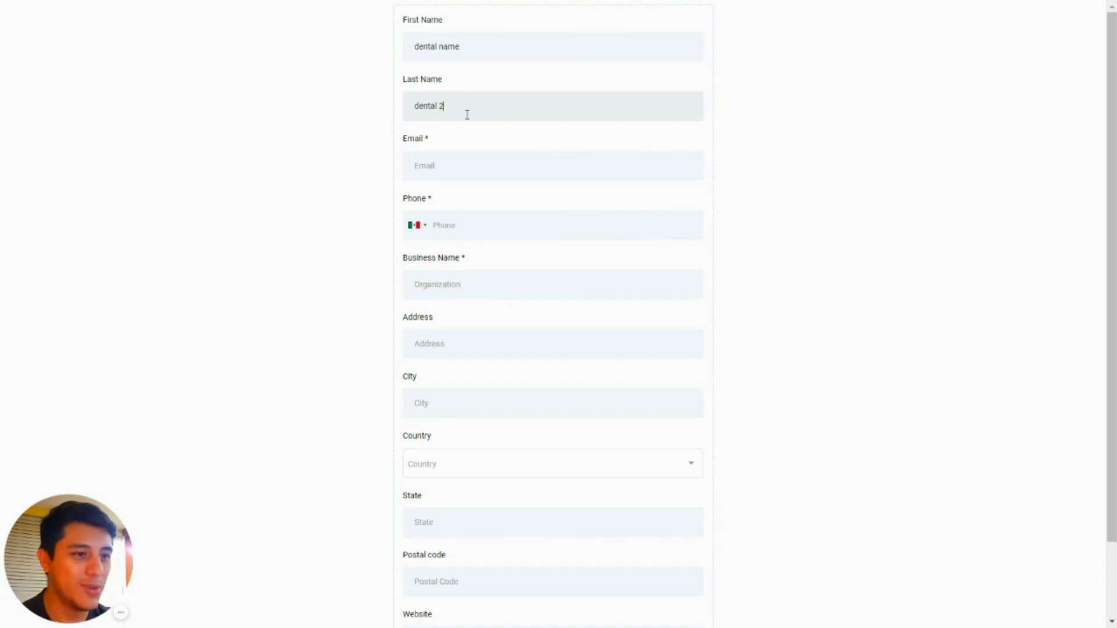
# Step: Enter the test e-mail, autofill Phone, and replace Business Name with Testing Dental Dentrika
pyautogui.click(456, 156)
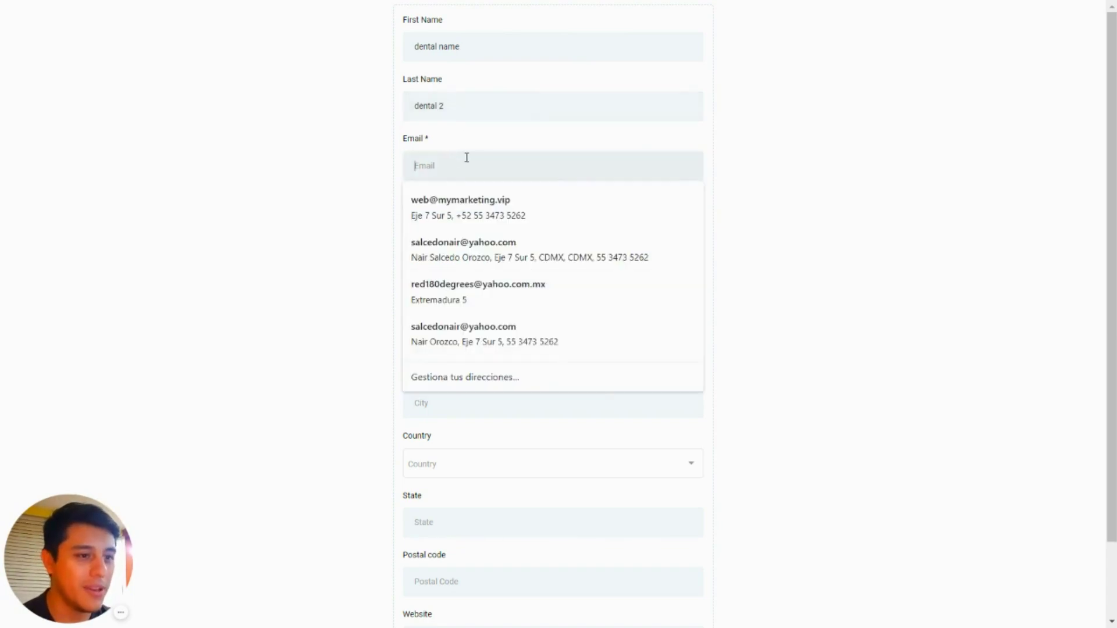
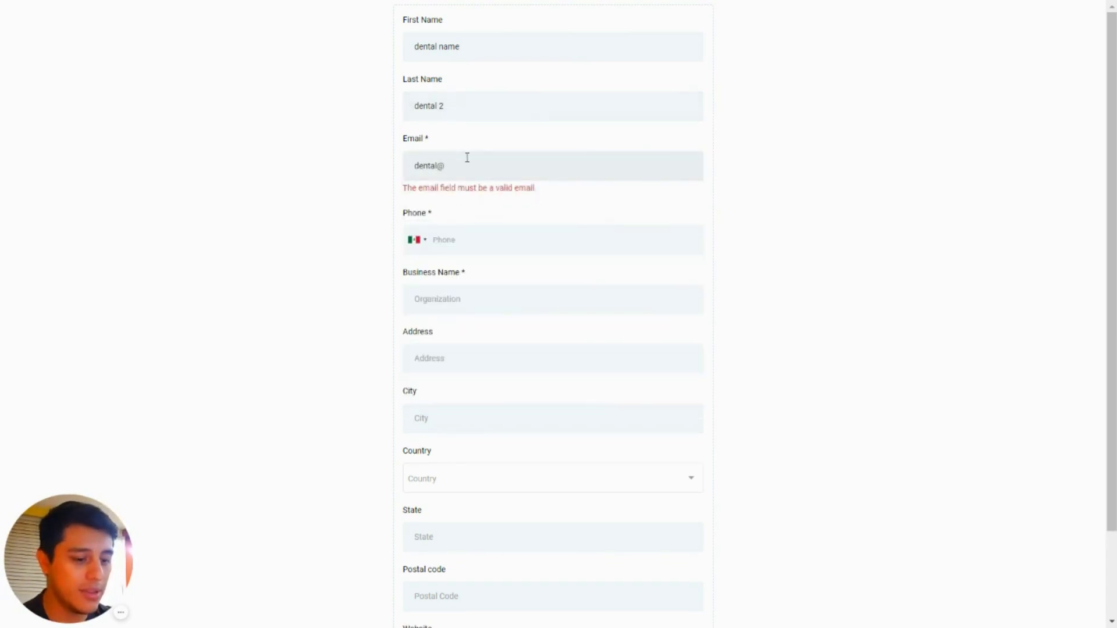
pyautogui.click(519, 226)
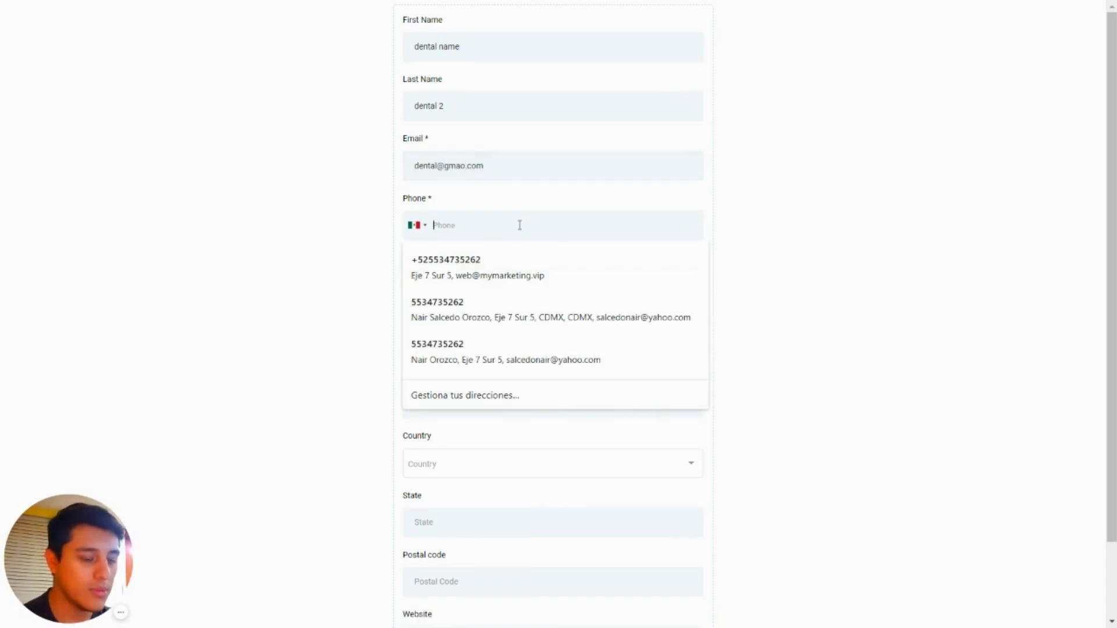
pyautogui.click(483, 259)
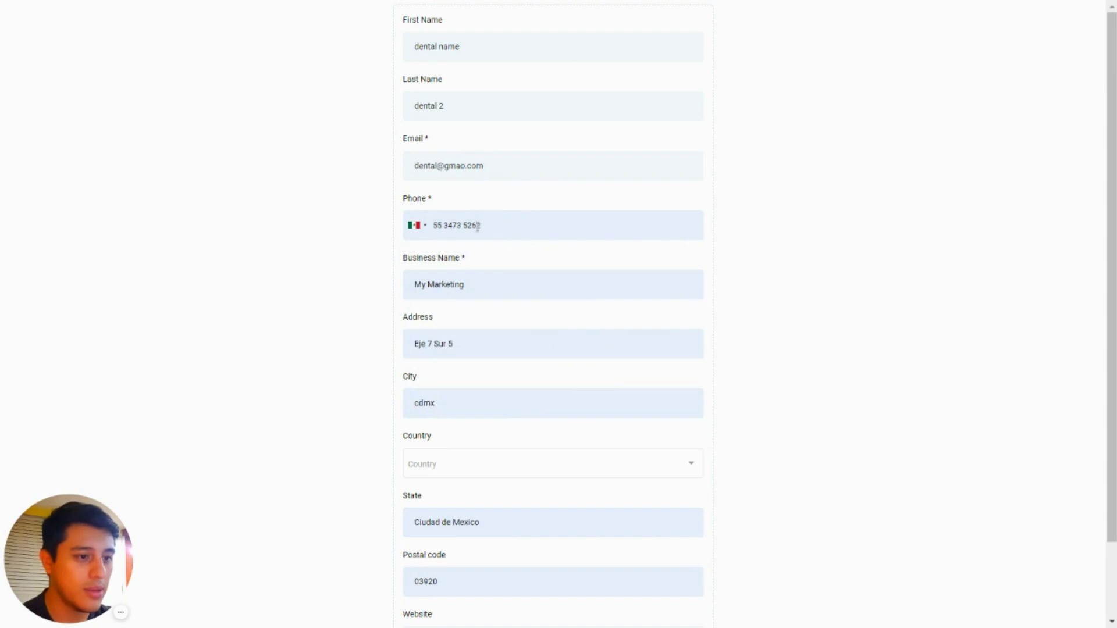
pyautogui.tripleClick(505, 281)
pyautogui.press('BackSpace')
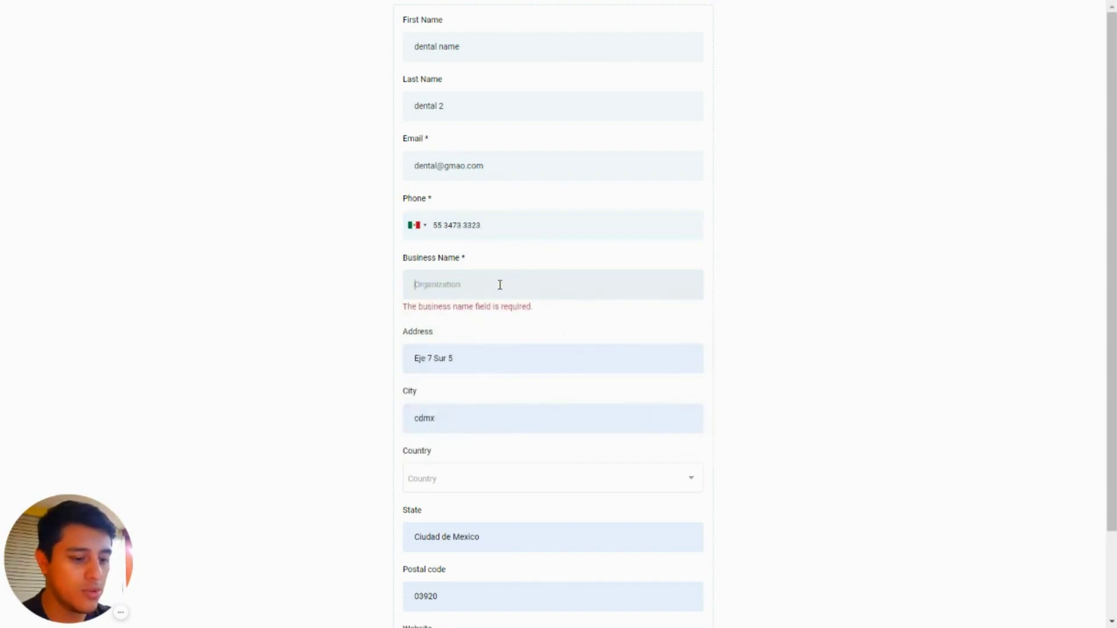
pyautogui.write('Testing Dental')
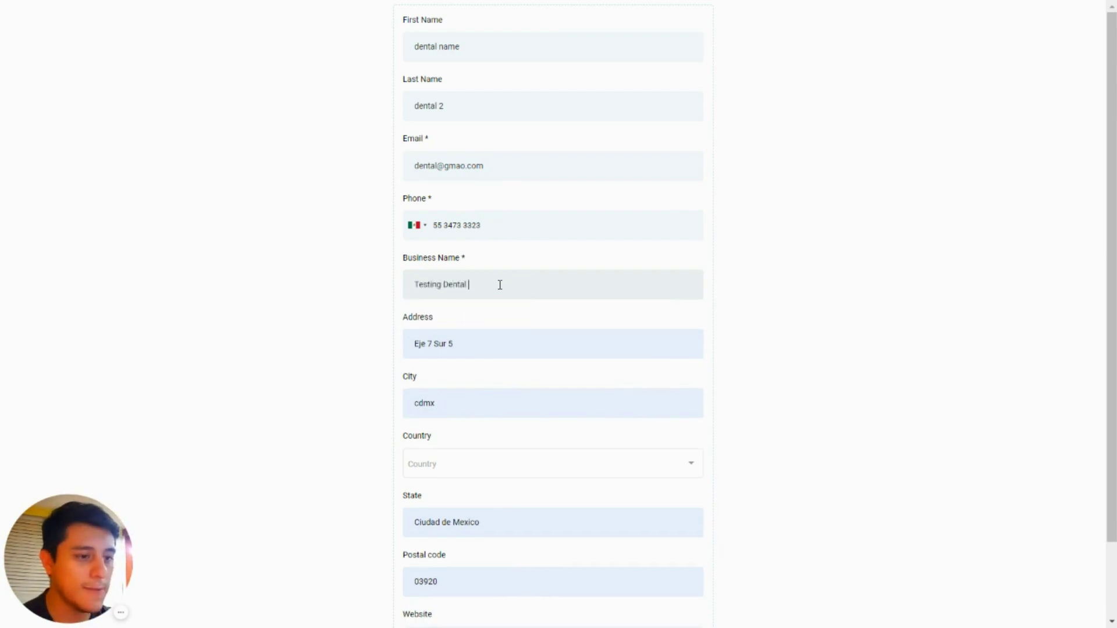
# Step: Autofill the address, set Country to United States, fill Website, and submit the form
pyautogui.scroll(-2, 500, 284)
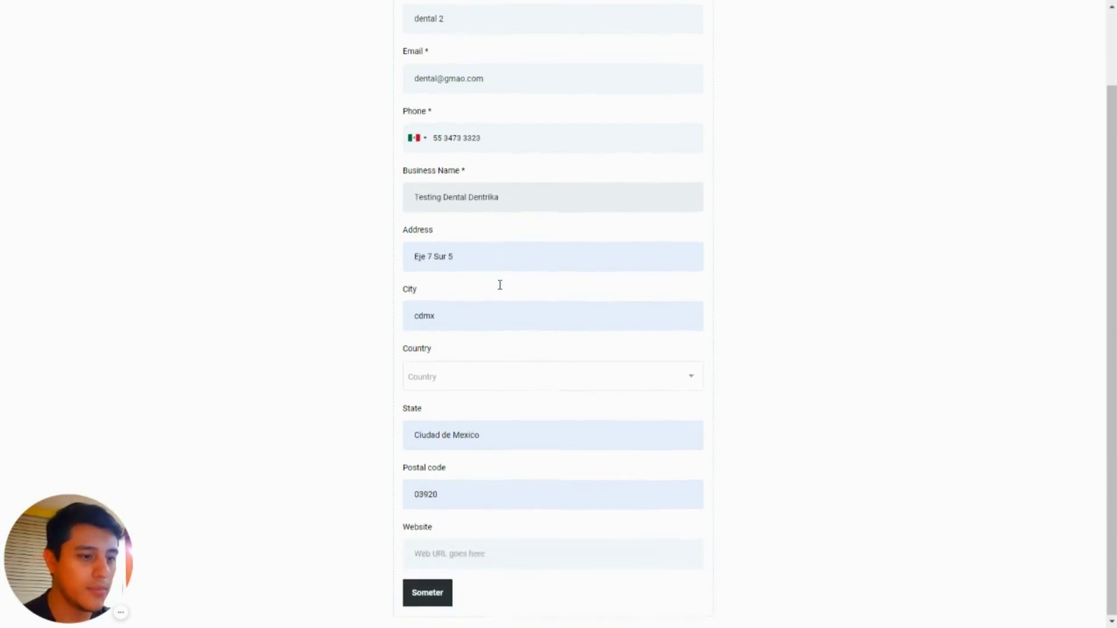
pyautogui.click(486, 246)
pyautogui.click(553, 243)
pyautogui.click(530, 256)
pyautogui.press('Down')
pyautogui.press('Return')
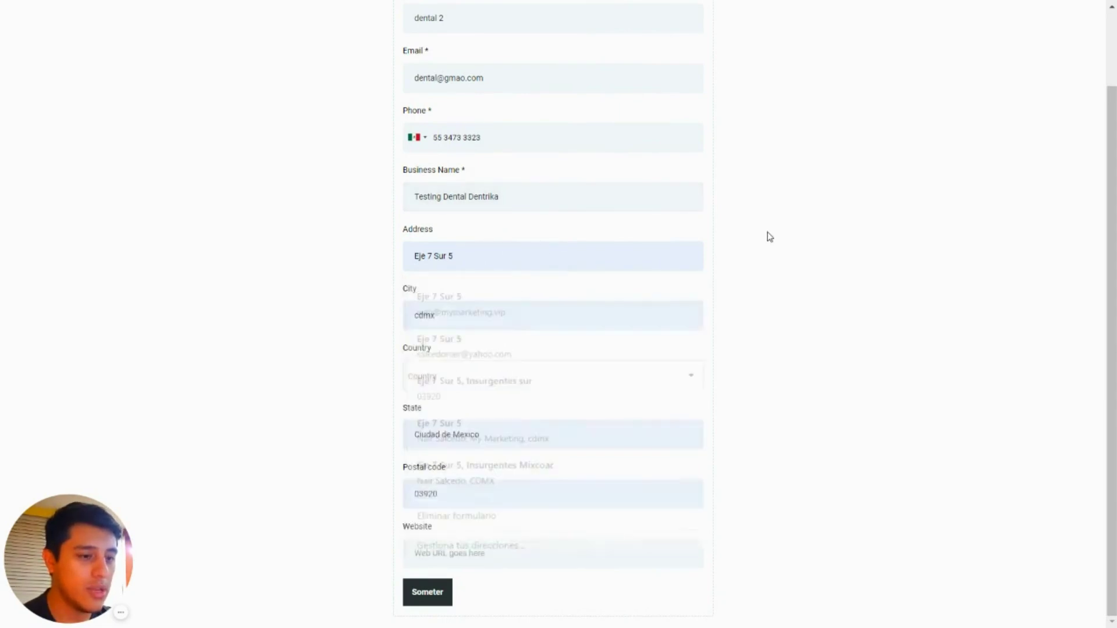
pyautogui.click(522, 379)
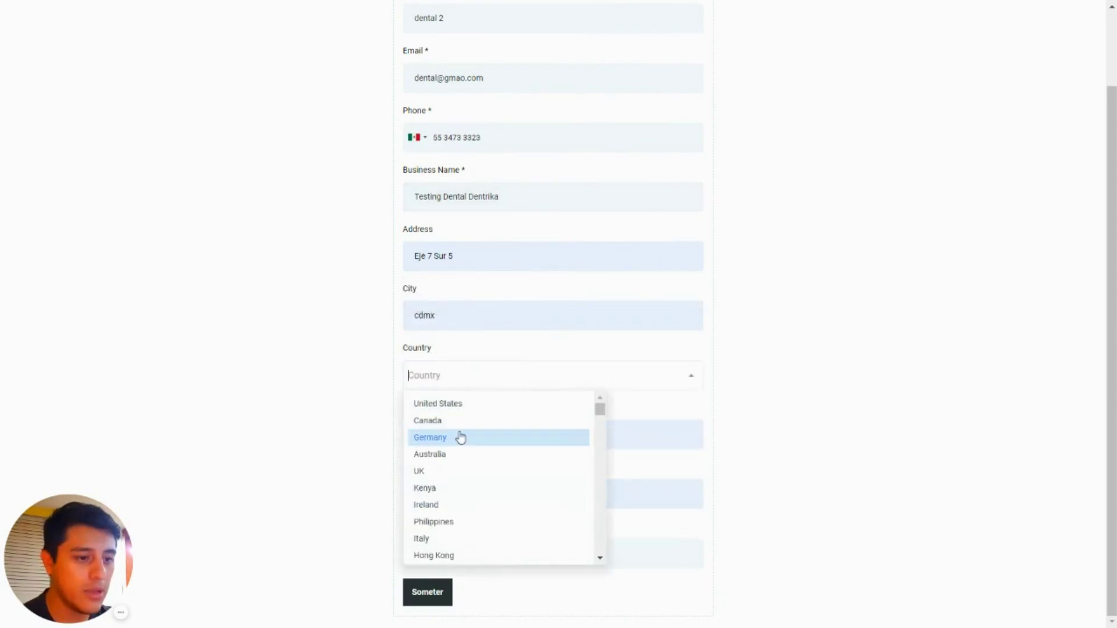
pyautogui.click(494, 401)
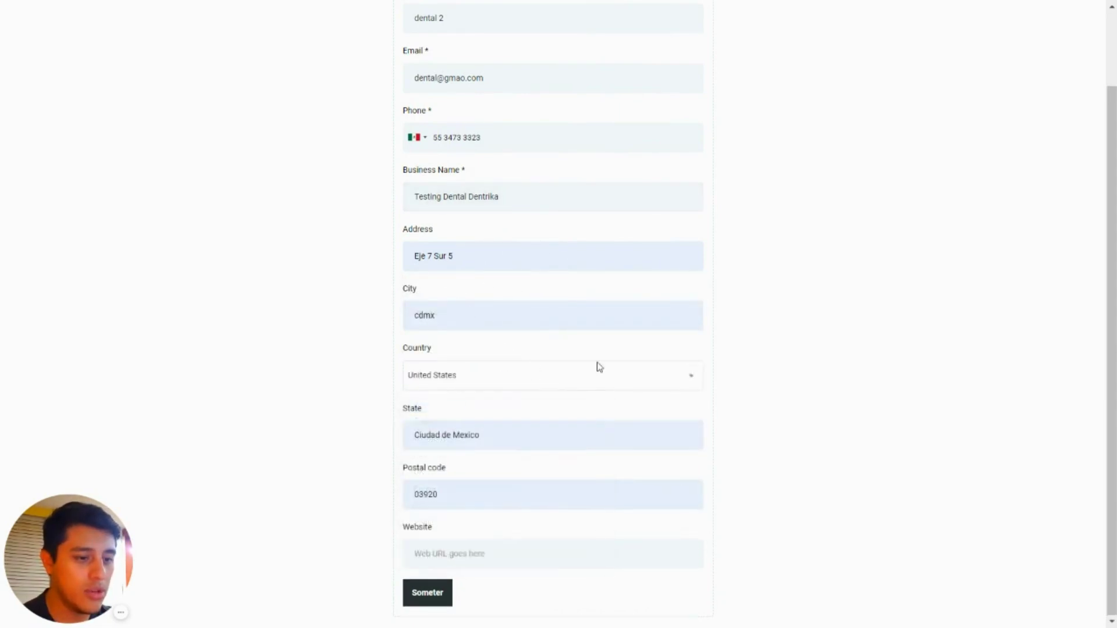
pyautogui.click(478, 550)
pyautogui.click(506, 473)
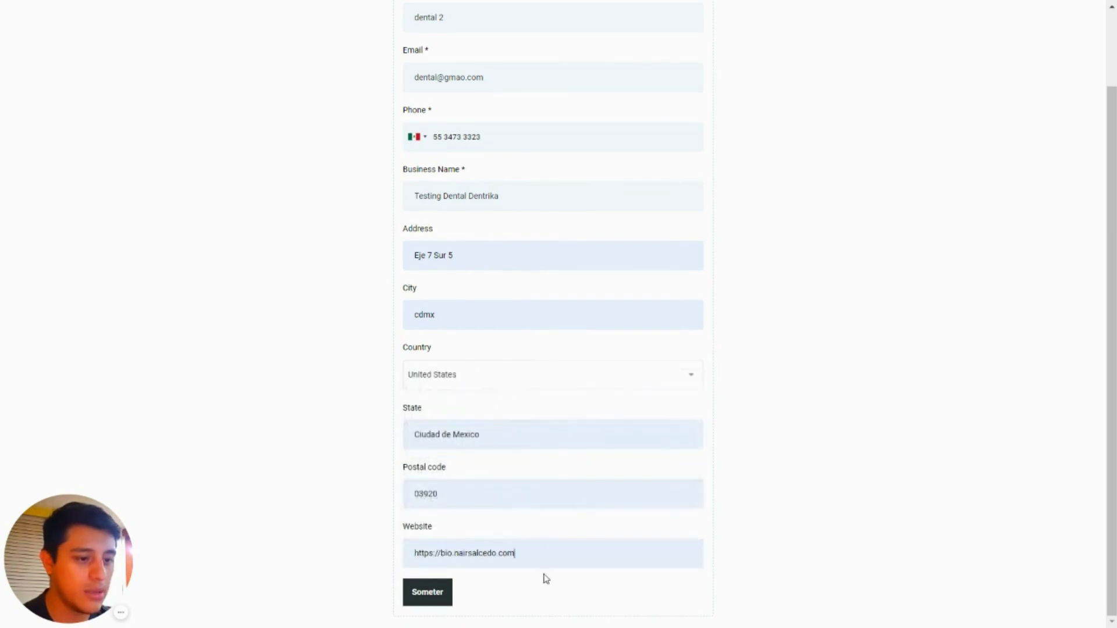
pyautogui.scroll(2, 628, 454)
pyautogui.scroll(-2, 604, 259)
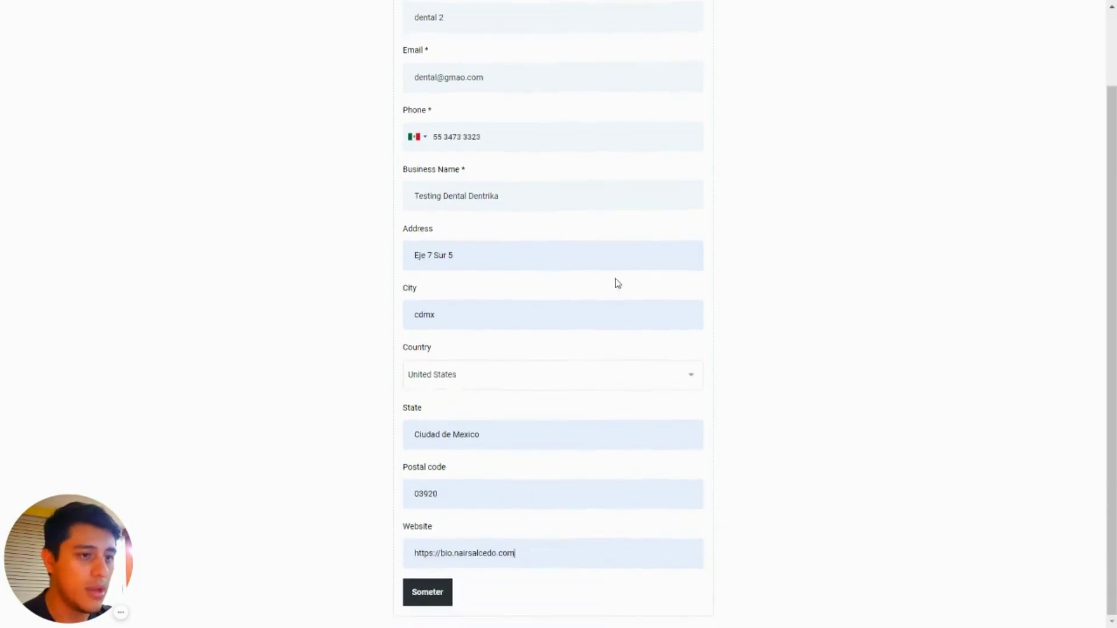
pyautogui.scroll(2, 646, 286)
pyautogui.scroll(-2, 599, 363)
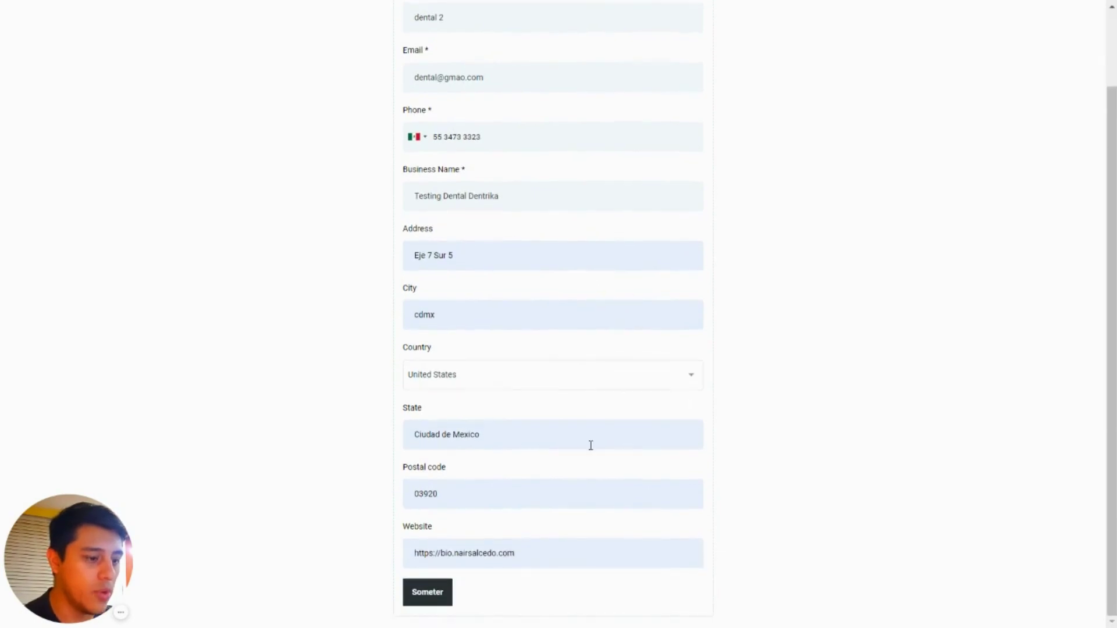
pyautogui.click(427, 592)
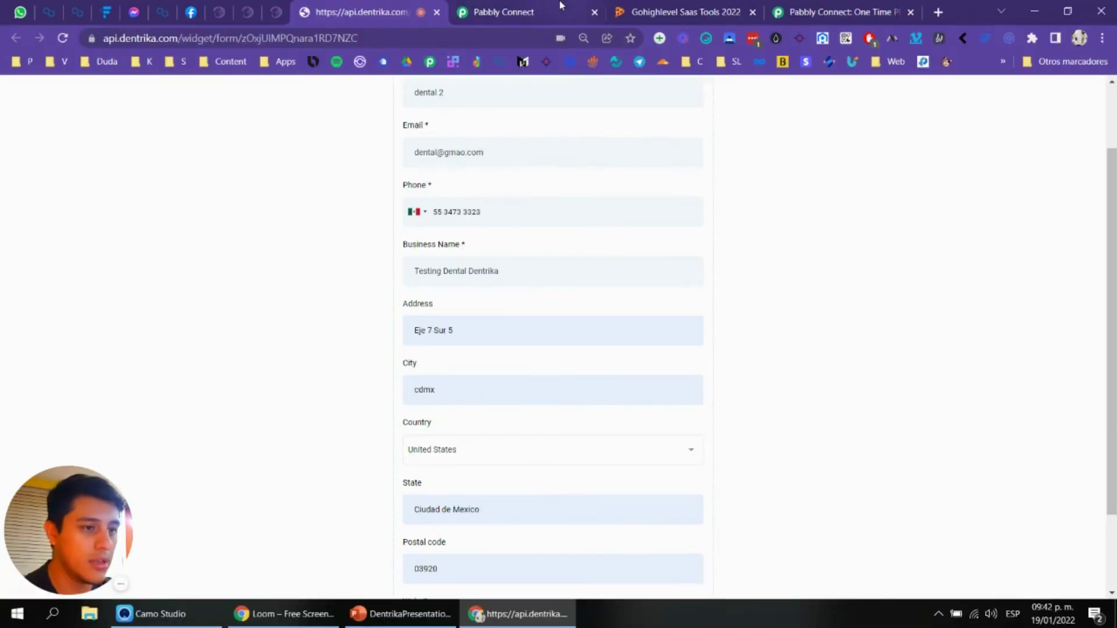
# Step: Check the Pabbly webhook for the received response, then return to the Dentrika form builder tab
pyautogui.click(560, 6)
pyautogui.click(382, 5)
pyautogui.click(503, 12)
pyautogui.press('F11')
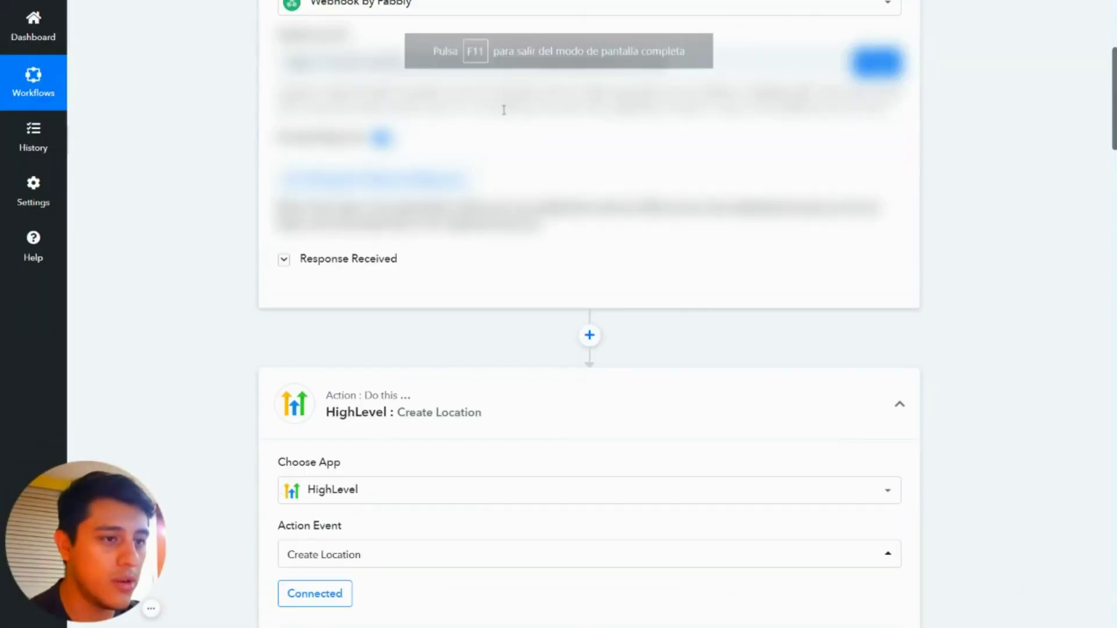
pyautogui.press('F11')
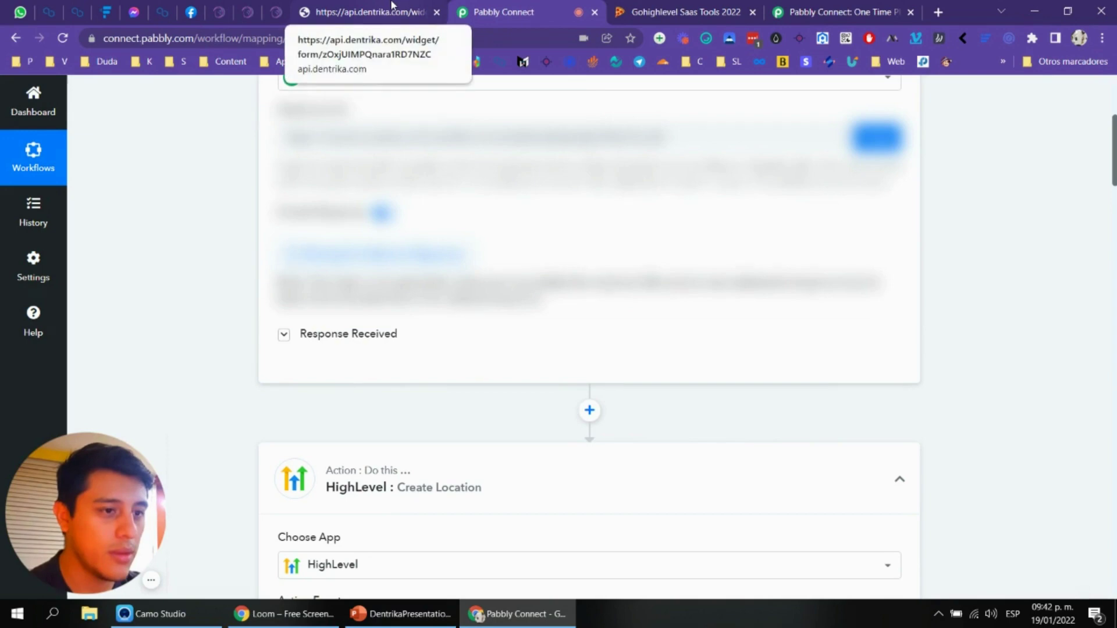
pyautogui.click(391, 5)
pyautogui.click(272, 9)
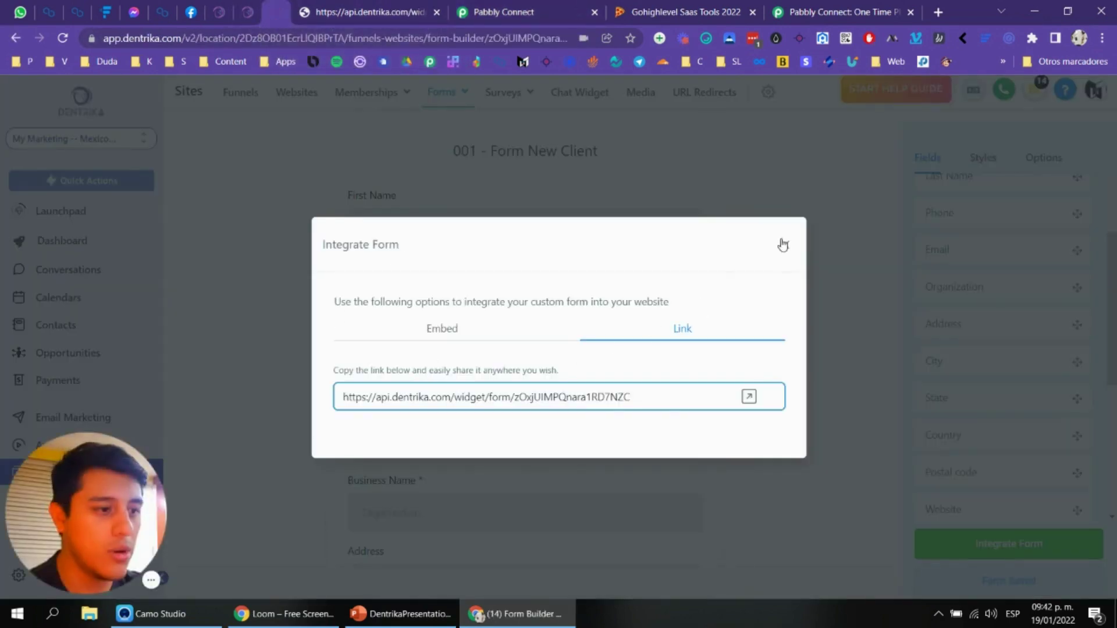
# Step: Reopen the 001 - Form New Client > Pipeline > Webhook workflow, publish it and save
pyautogui.click(783, 244)
pyautogui.moveTo(86, 512); pyautogui.dragTo(370, 512)
pyautogui.click(63, 445)
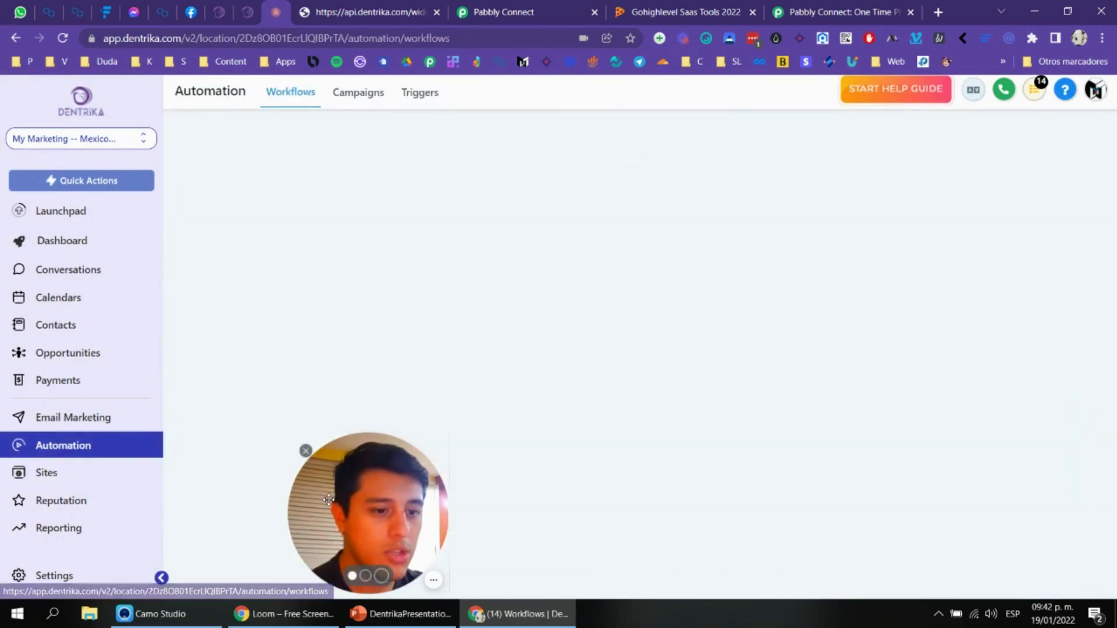
pyautogui.click(471, 268)
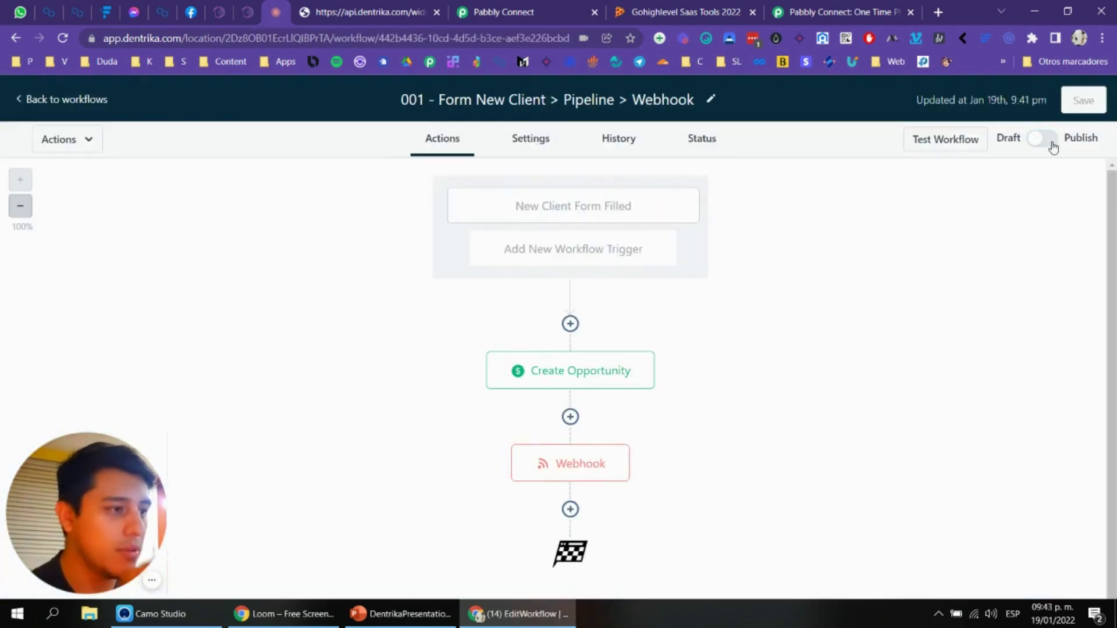
pyautogui.click(1047, 140)
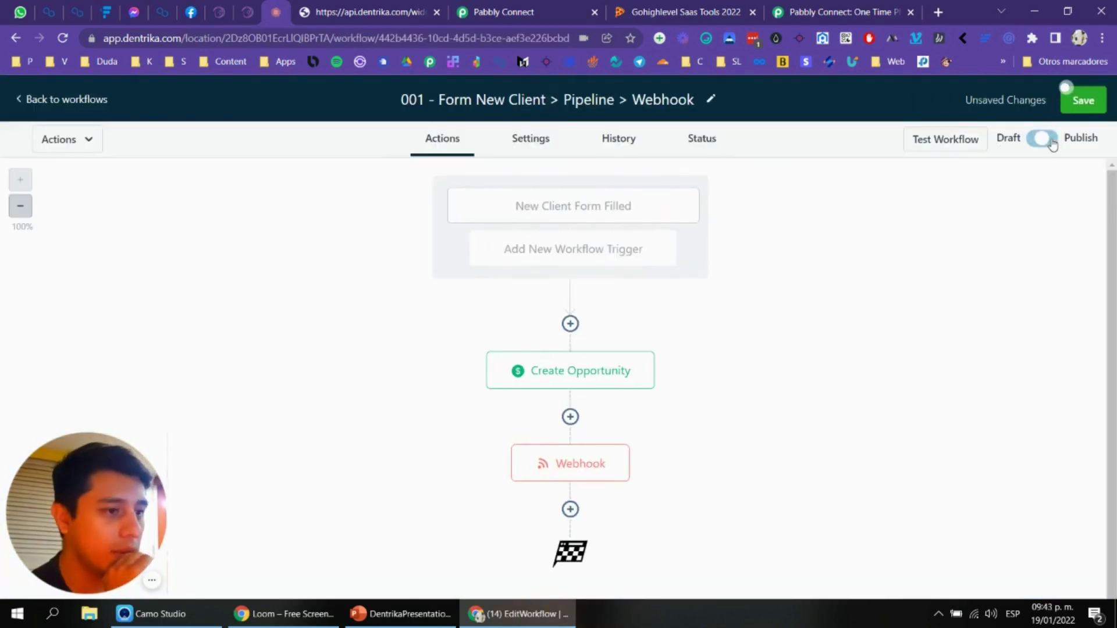
pyautogui.click(1075, 103)
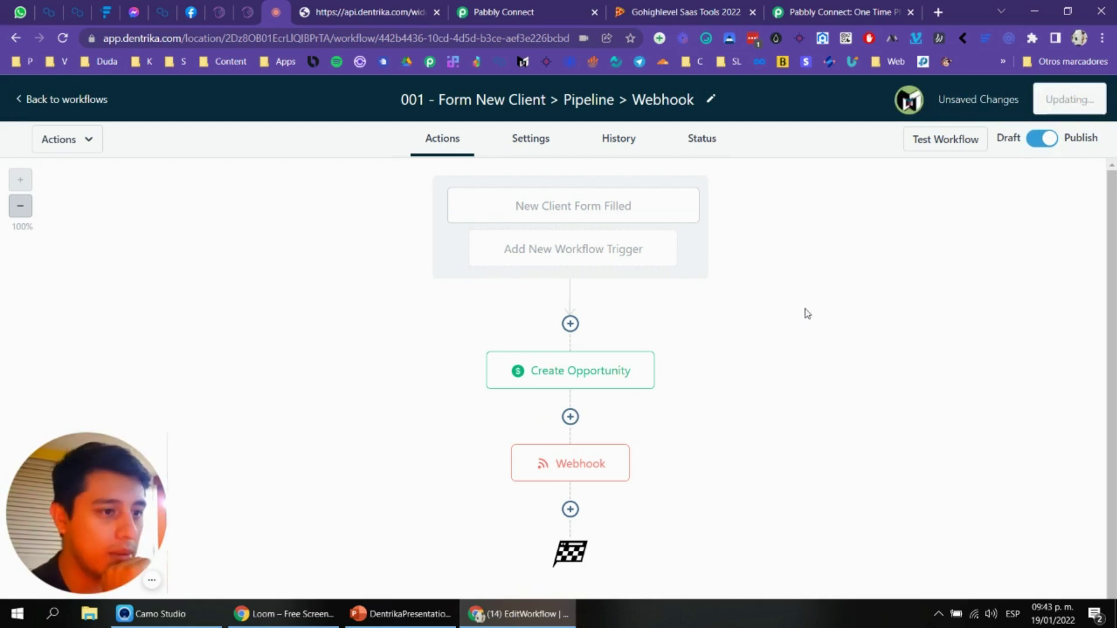
pyautogui.click(531, 140)
pyautogui.click(464, 143)
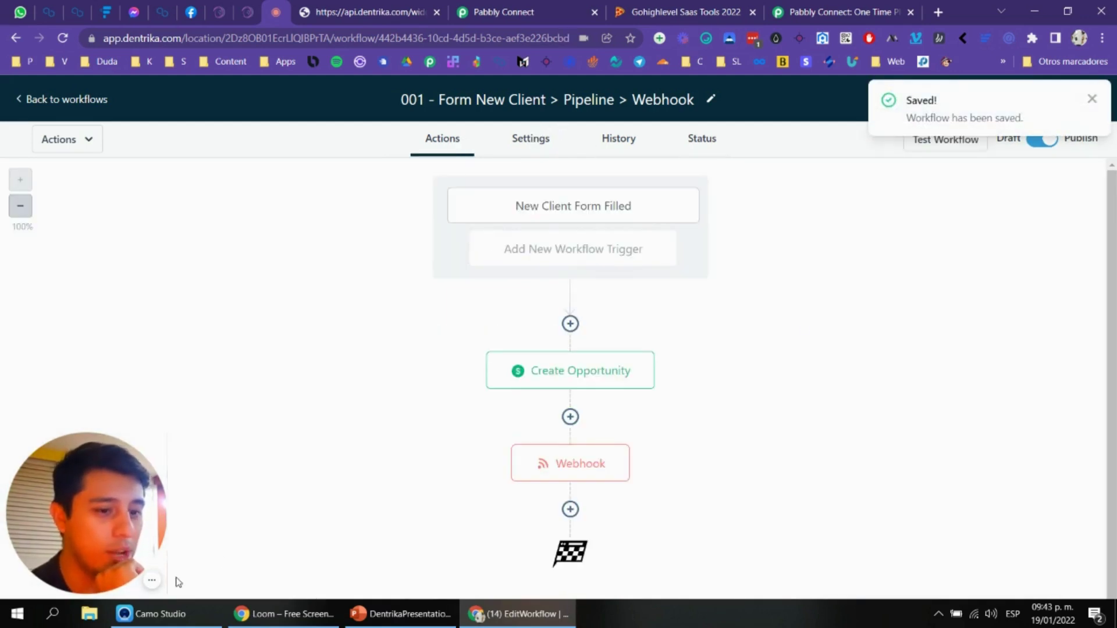
# Step: Autofill Website, Country and address on the New Client form from a saved entry
pyautogui.hotkey('ctrl', 'Tab')
pyautogui.click(510, 524)
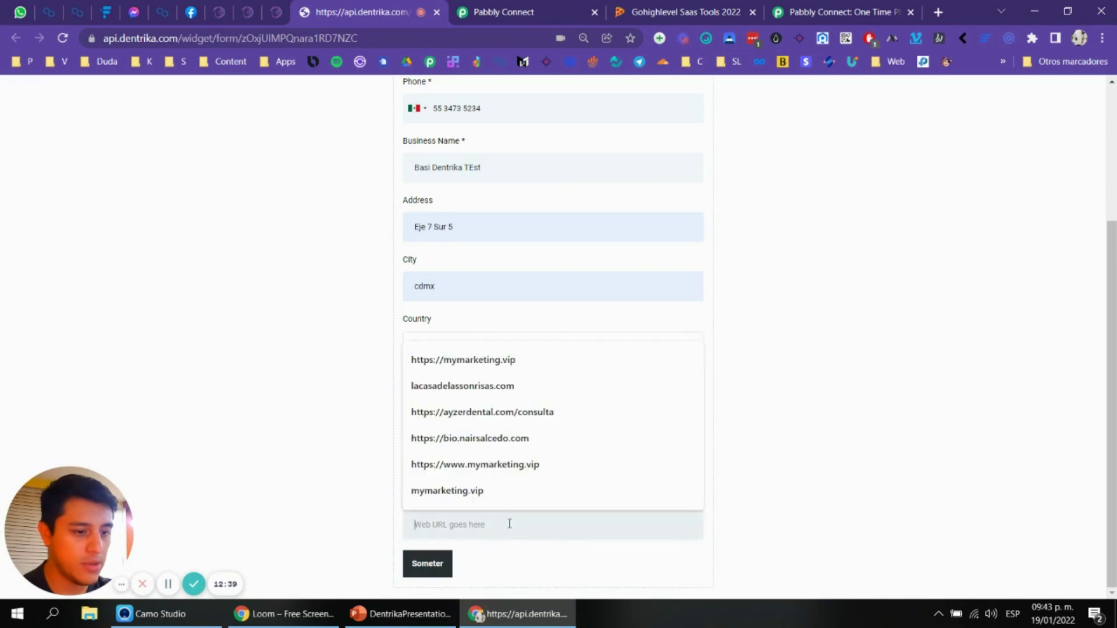
pyautogui.click(507, 438)
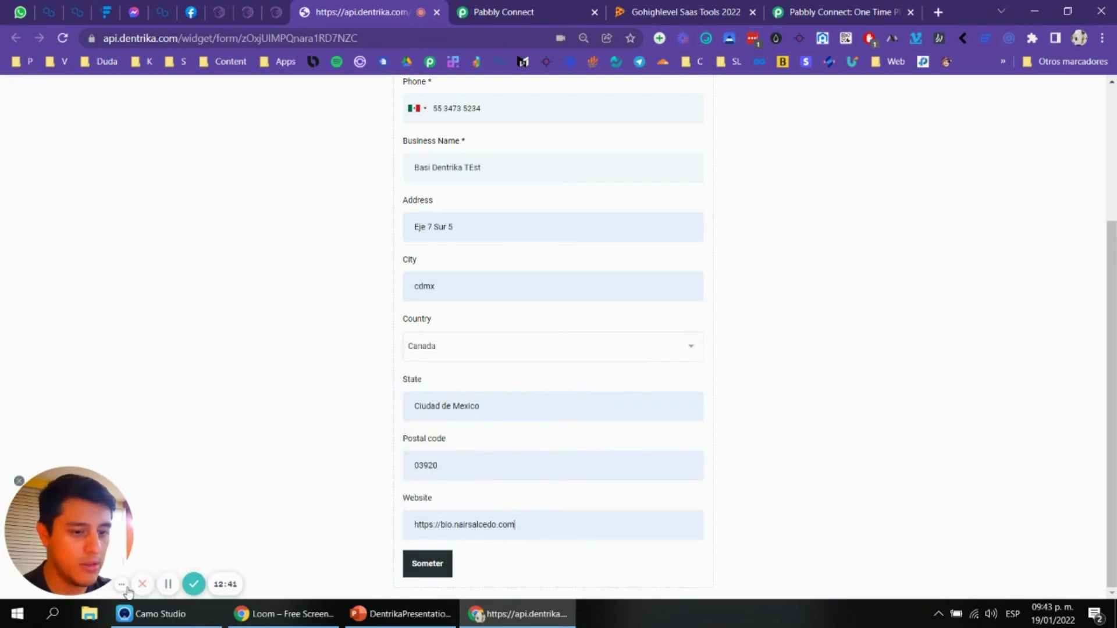
pyautogui.hotkey('ctrl', 'shift', 'Tab')
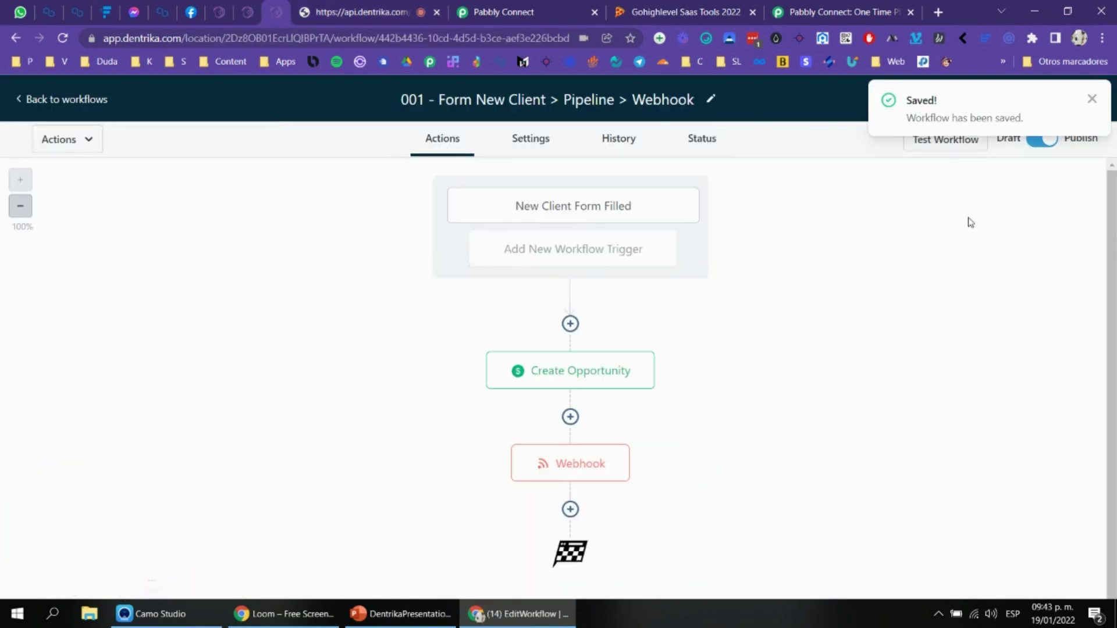
# Step: Submit the New Client form and refresh the workflow History to see the new action logs
pyautogui.click(612, 147)
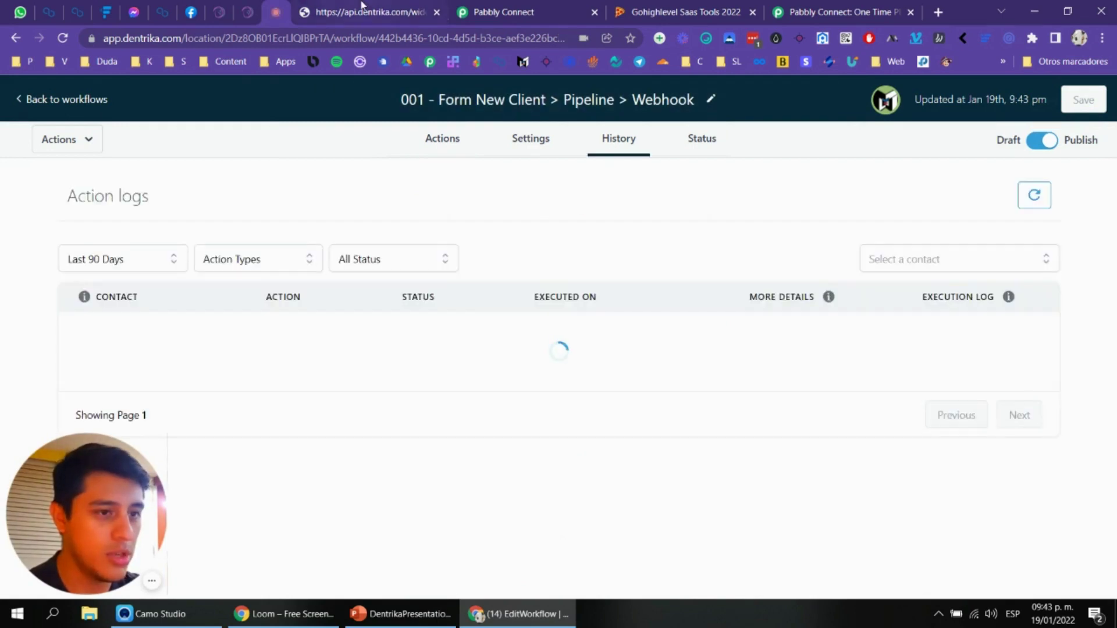
pyautogui.click(361, 6)
pyautogui.click(427, 564)
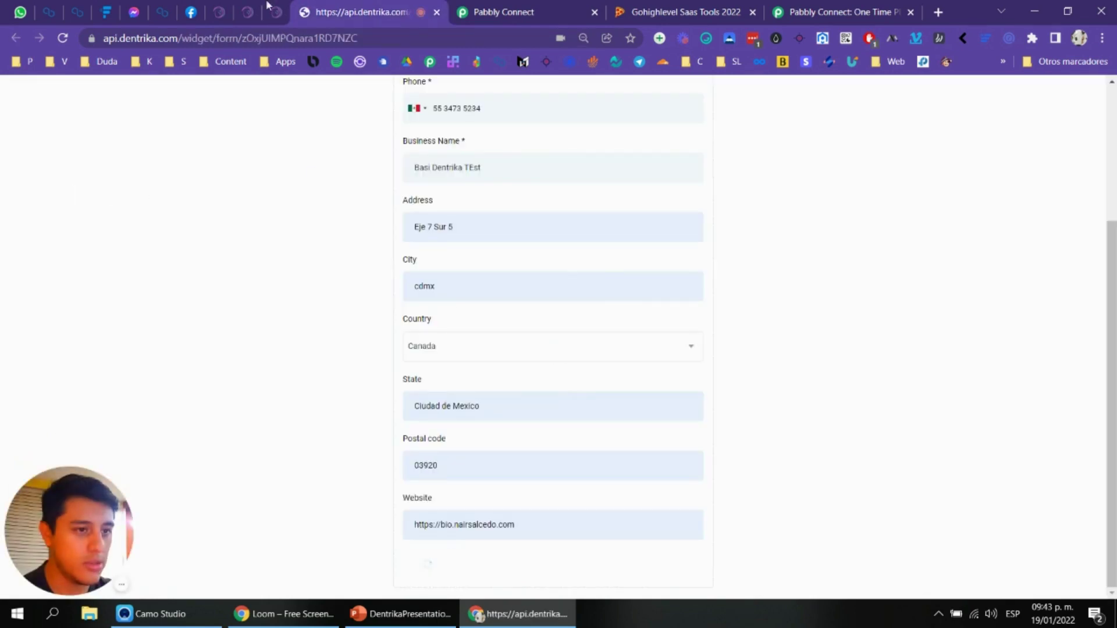
pyautogui.click(275, 11)
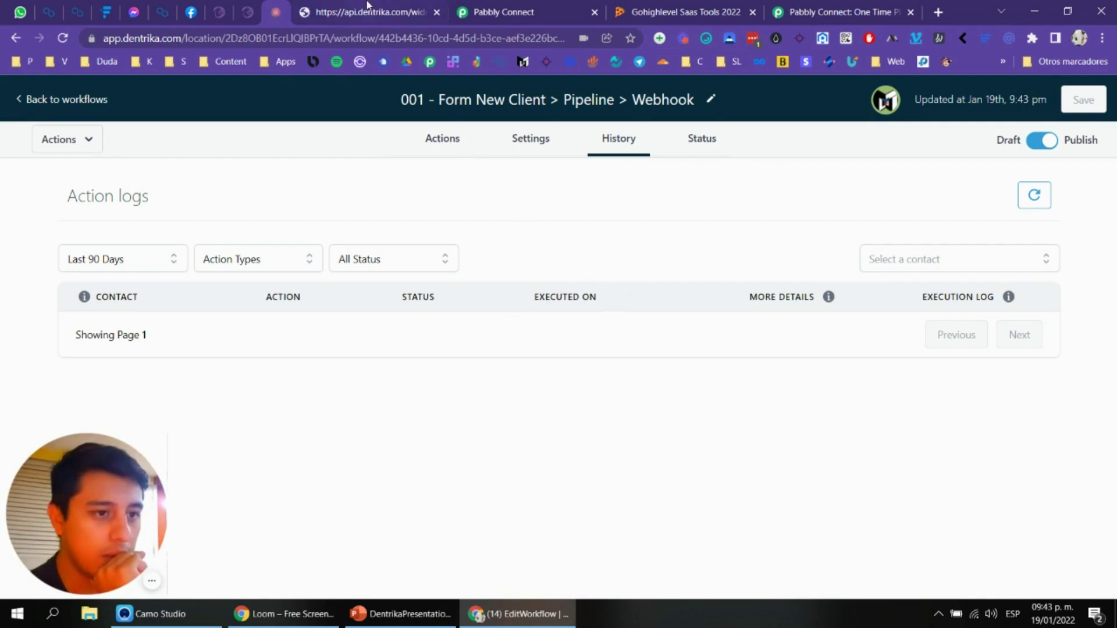
pyautogui.click(601, 145)
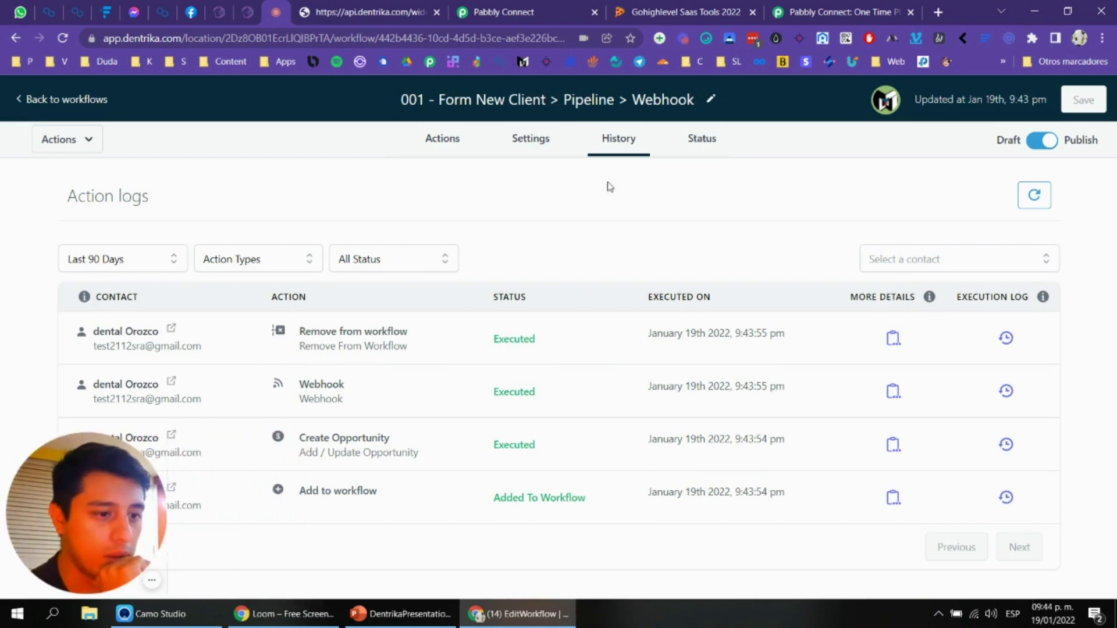
pyautogui.click(555, 11)
pyautogui.scroll(-5, 850, 310)
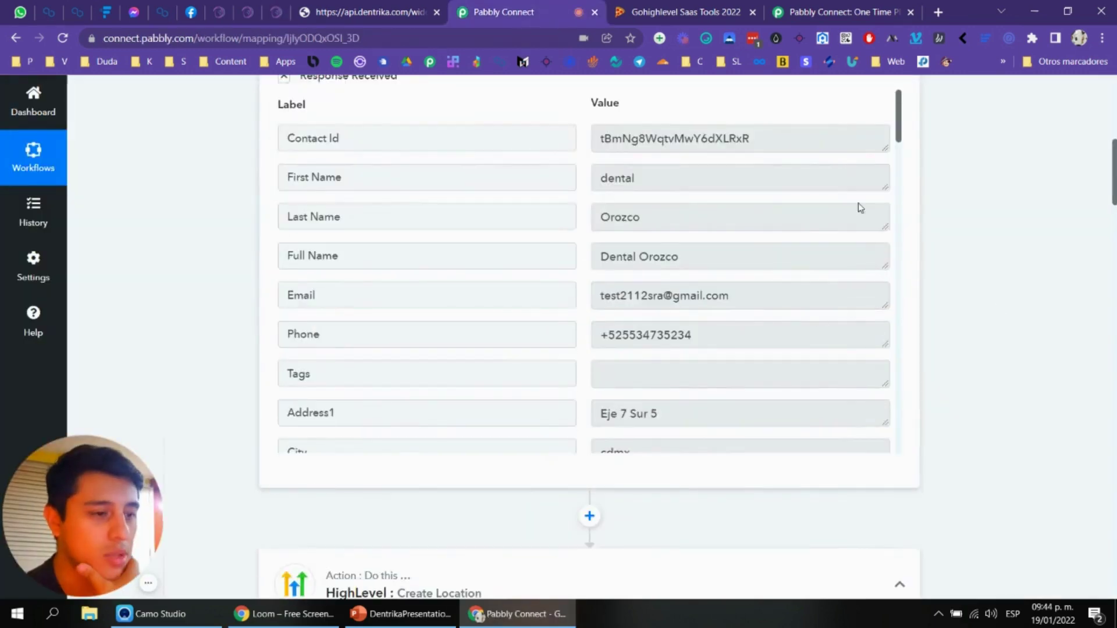
# Step: Confirm and save the existing HighLevel connection on the Create Location action
pyautogui.scroll(-20, 756, 242)
pyautogui.scroll(-10, 778, 246)
pyautogui.scroll(-12, 972, 247)
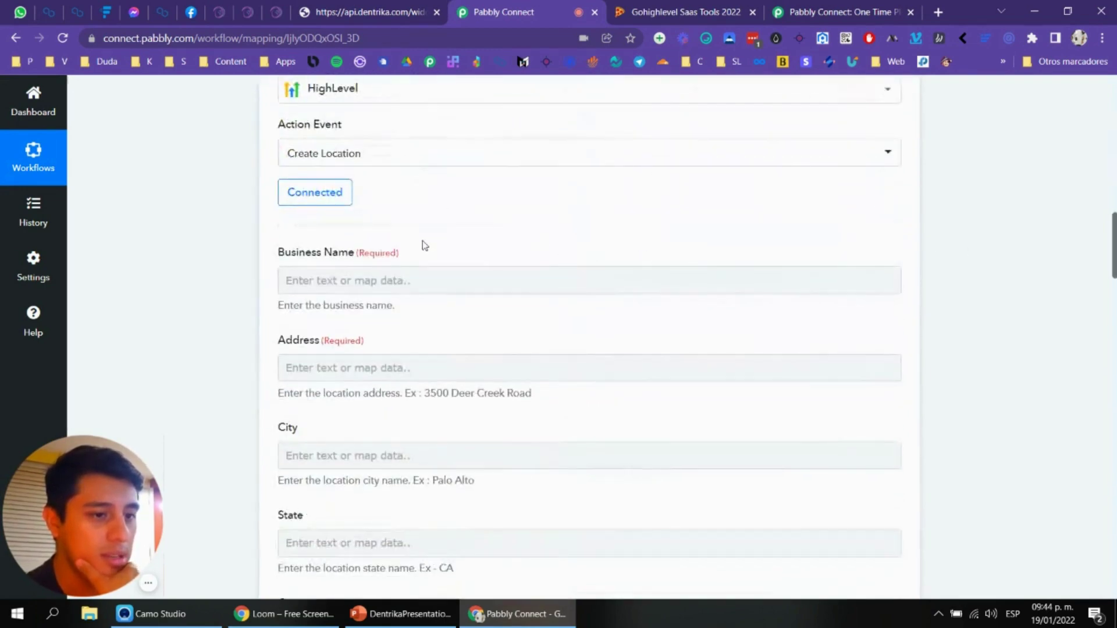
pyautogui.click(408, 287)
pyautogui.scroll(1, 327, 274)
pyautogui.click(328, 273)
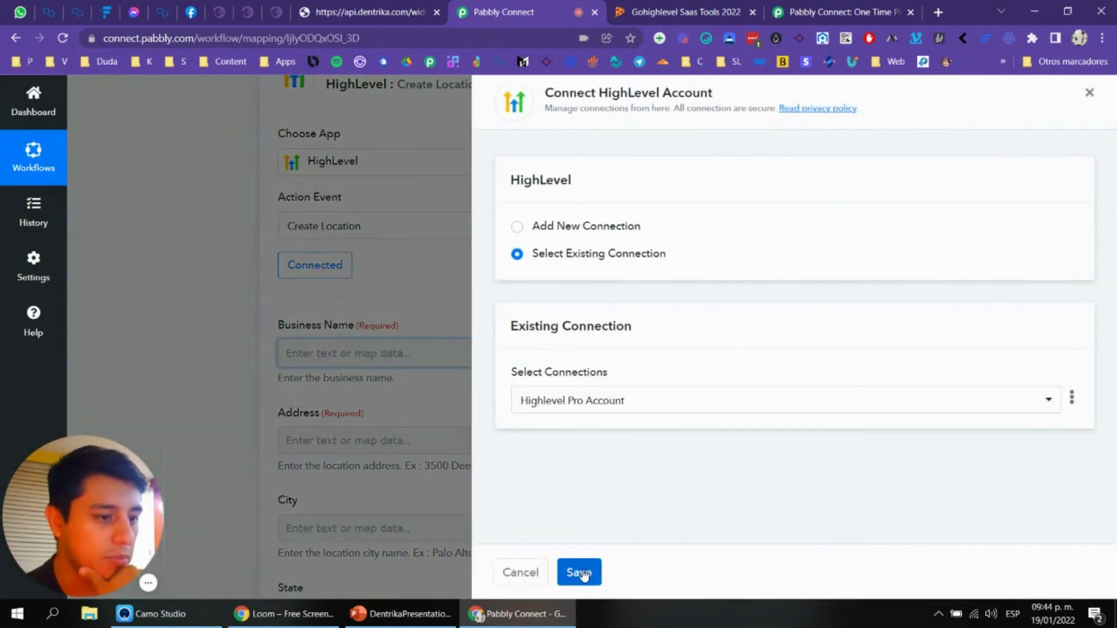
pyautogui.click(582, 573)
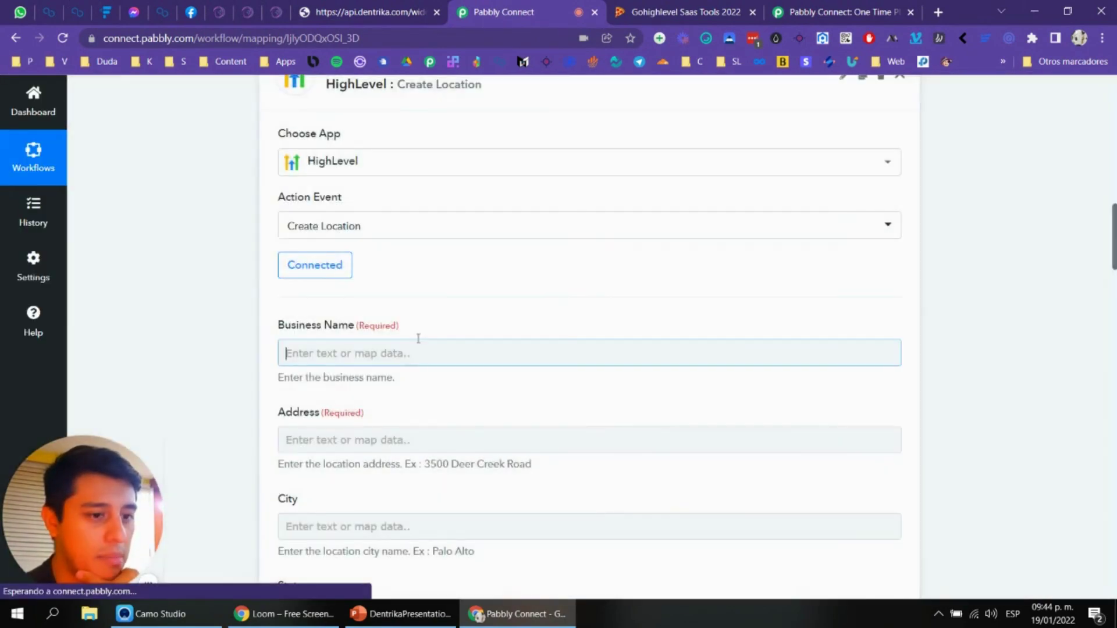
# Step: Expand the Webhook: Capture Webhook fields for Business Name and search them for 'orga'
pyautogui.scroll(-2, 417, 334)
pyautogui.click(455, 204)
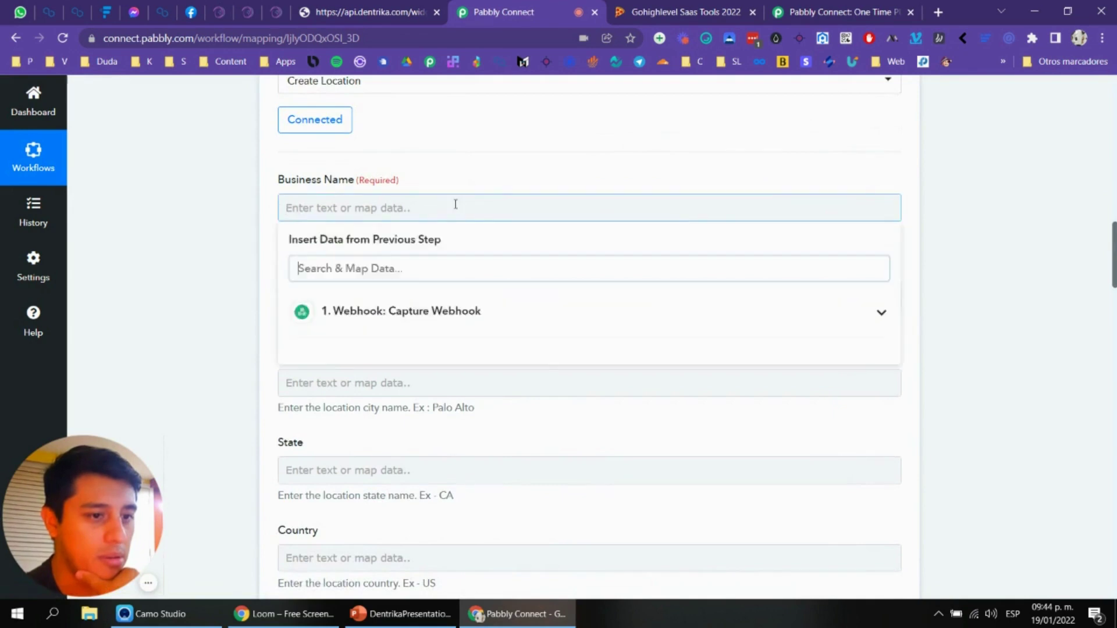
pyautogui.scroll(2, 442, 259)
pyautogui.scroll(-1, 424, 404)
pyautogui.click(486, 375)
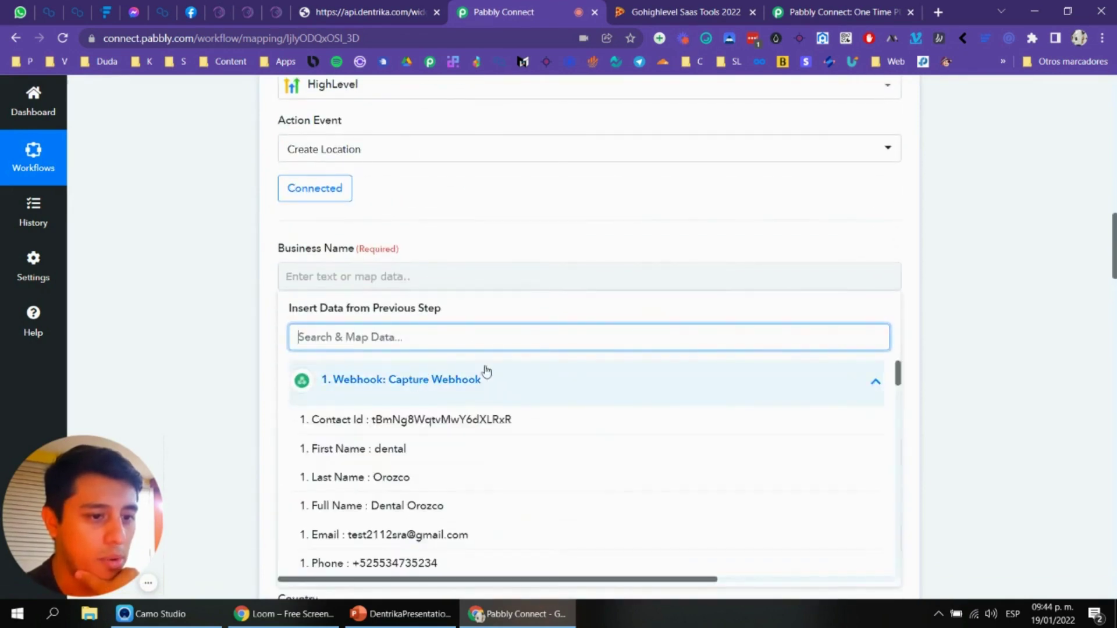
pyautogui.scroll(-5, 487, 372)
pyautogui.scroll(-3, 468, 317)
pyautogui.scroll(-5, 433, 313)
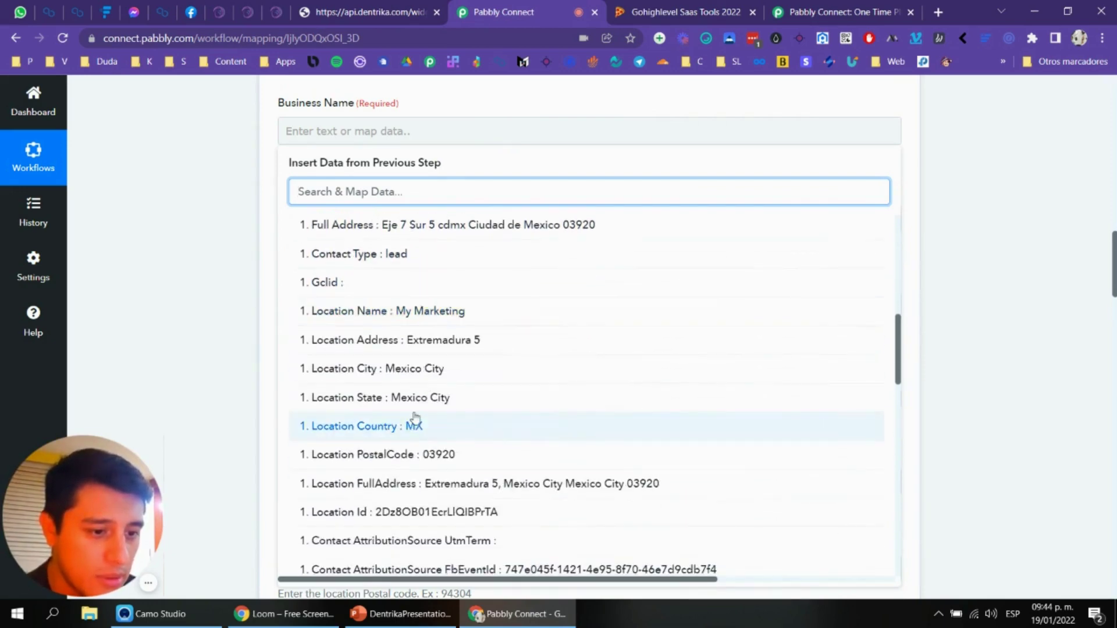
pyautogui.scroll(5, 439, 454)
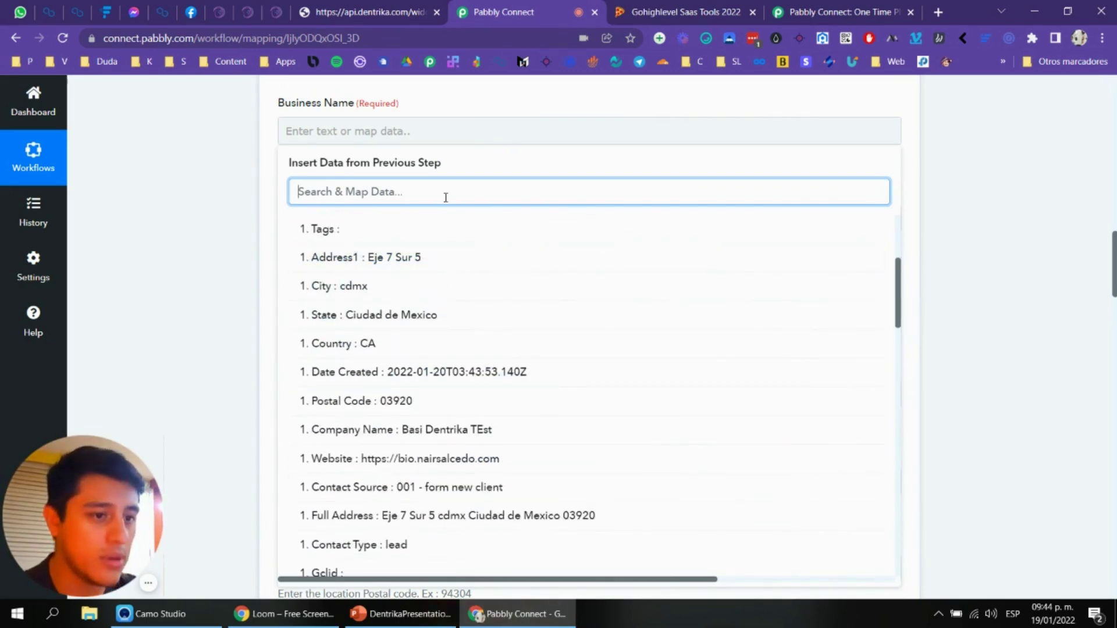
pyautogui.write('orga')
pyautogui.press('BackSpace')
pyautogui.press('BackSpace')
pyautogui.press('BackSpace')
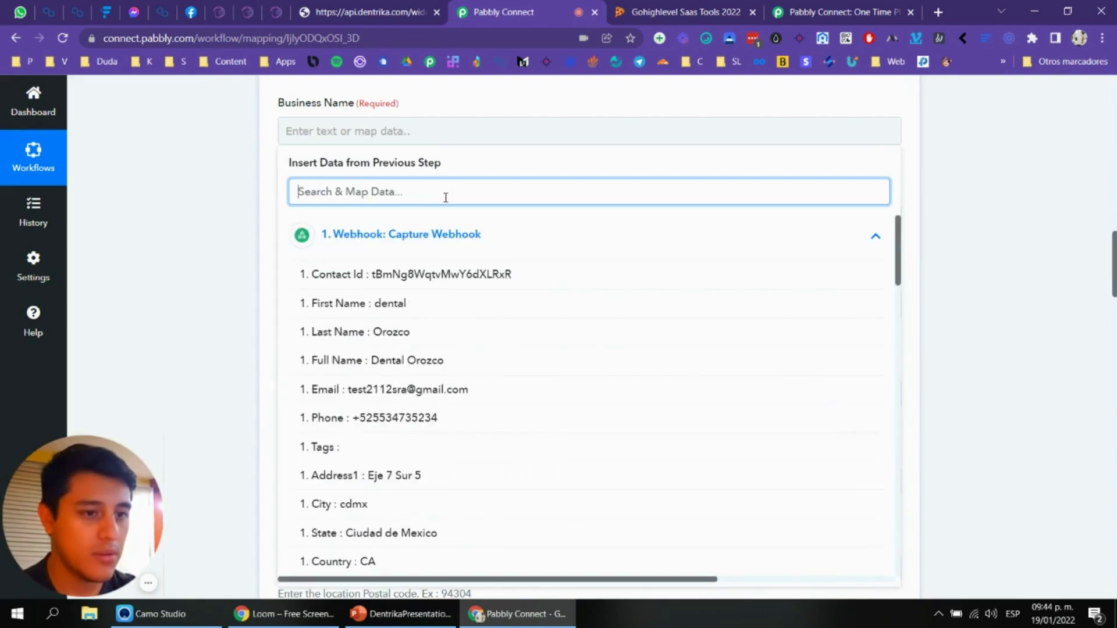
# Step: Compare the New Client form's fields against the captured webhook field list
pyautogui.hotkey('ctrl', 'shift', 'Tab')
pyautogui.scroll(-1, 482, 254)
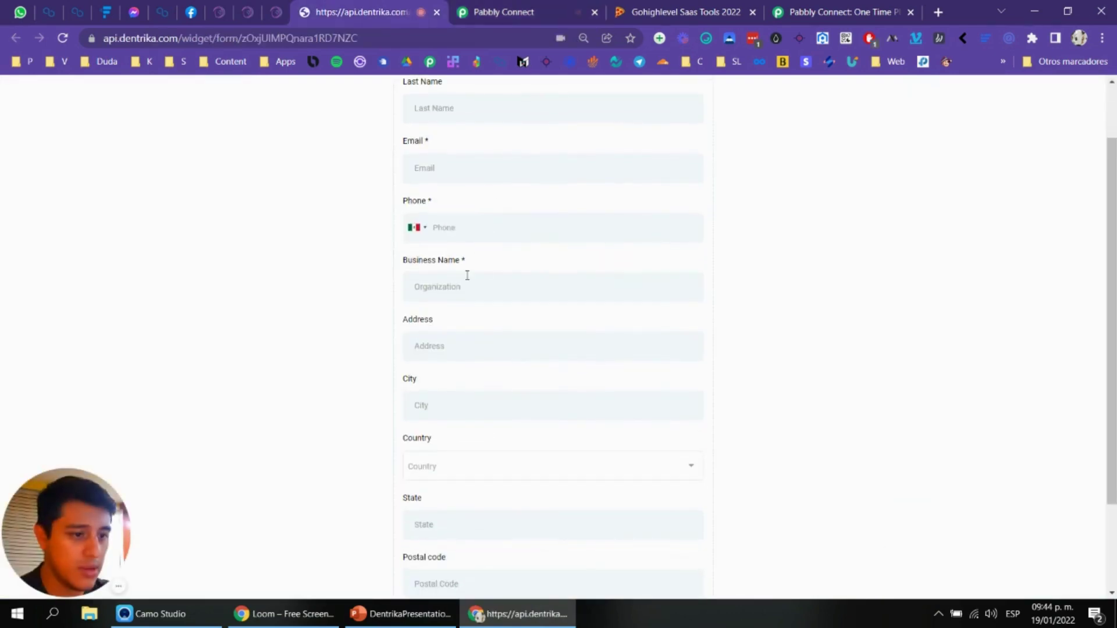
pyautogui.click(476, 6)
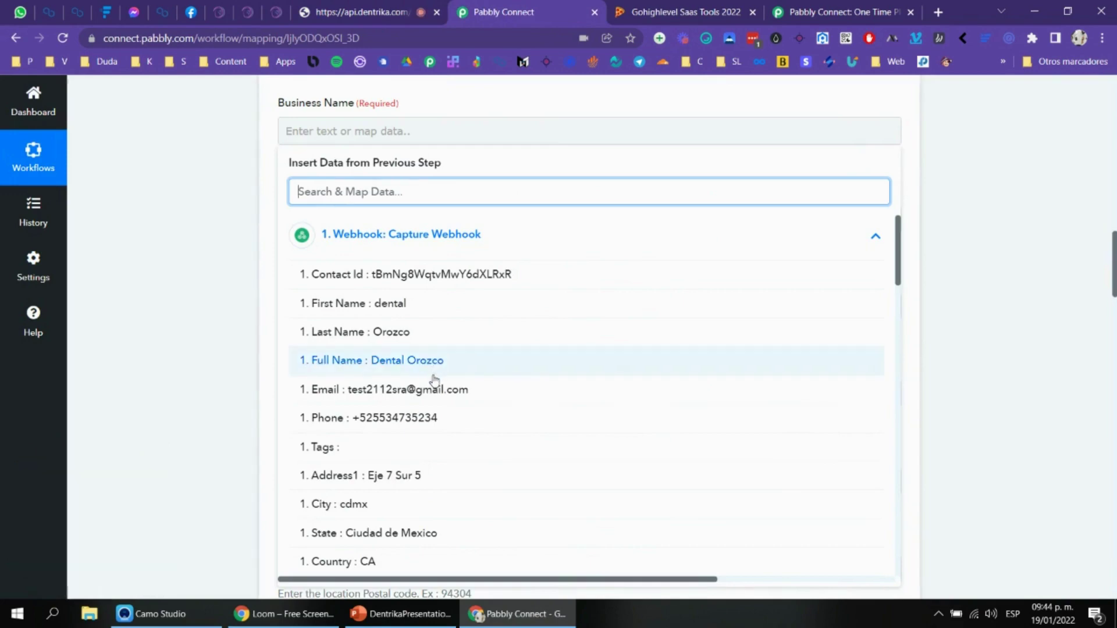
pyautogui.hotkey('ctrl', 'shift', 'Tab')
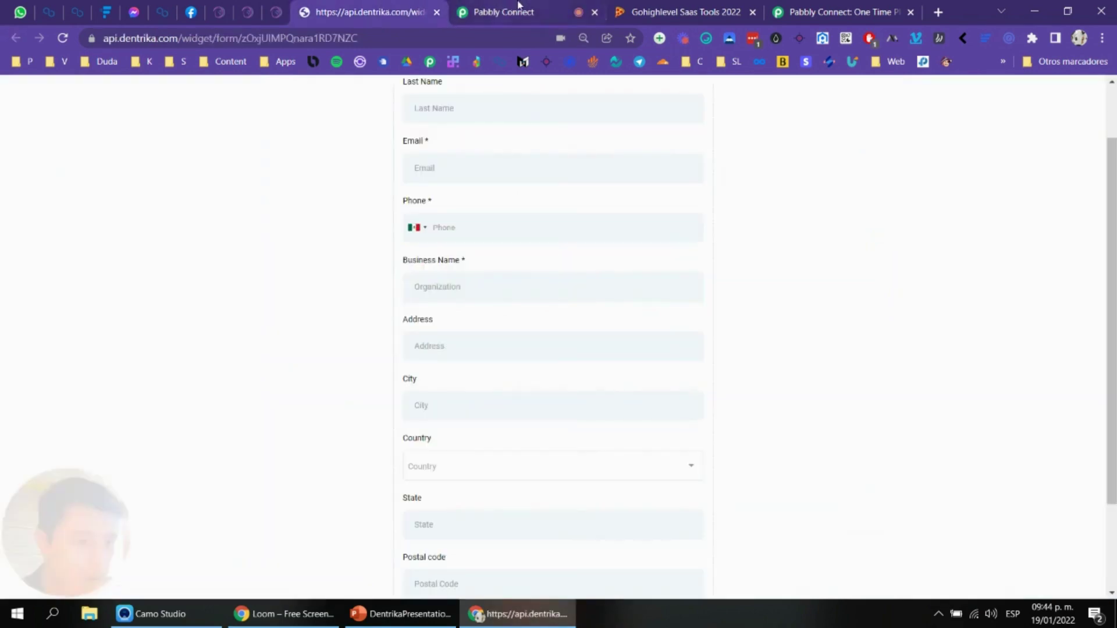
pyautogui.hotkey('ctrl', 'Tab')
pyautogui.scroll(-3, 426, 405)
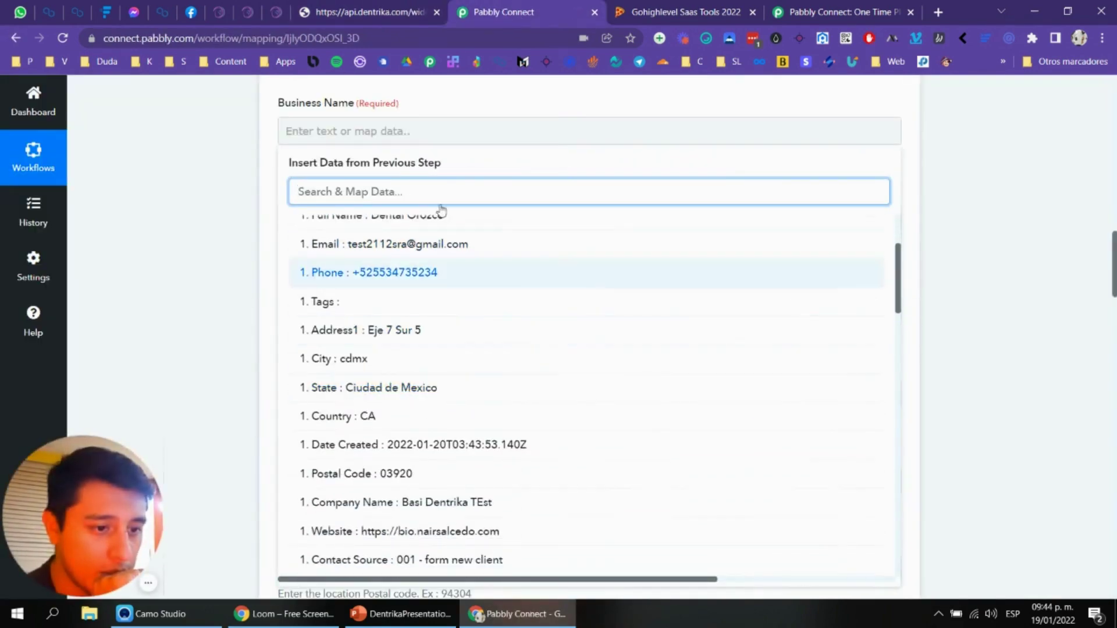
pyautogui.hotkey('ctrl', 'shift', 'Tab')
pyautogui.hotkey('ctrl', 'shift', 'Tab')
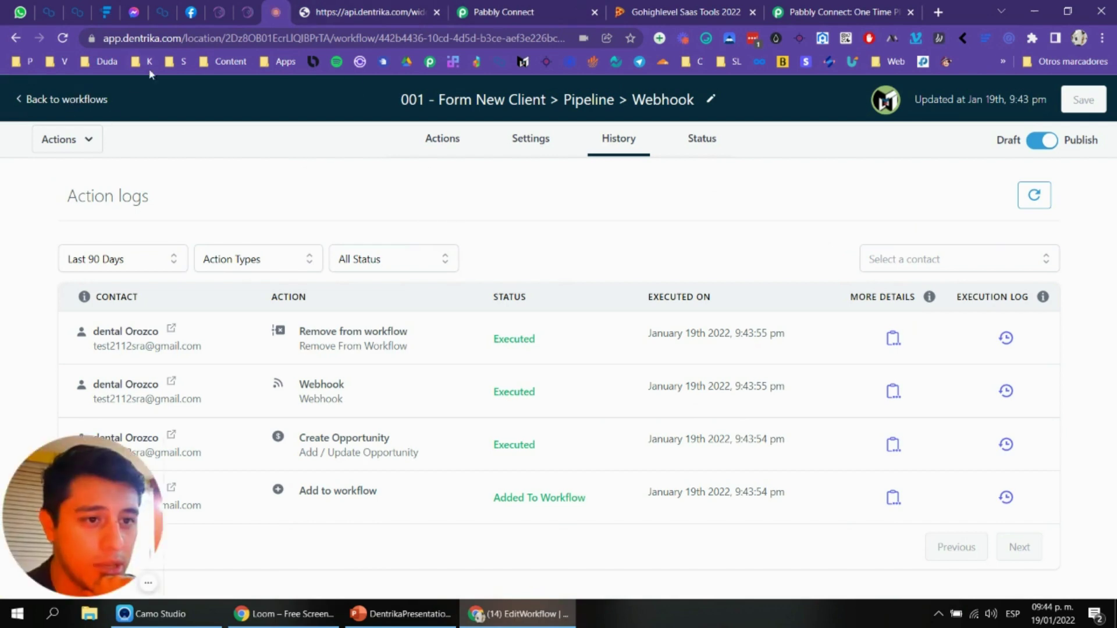
# Step: Go back to the workflows list and open Sites > Forms > Builder
pyautogui.click(91, 102)
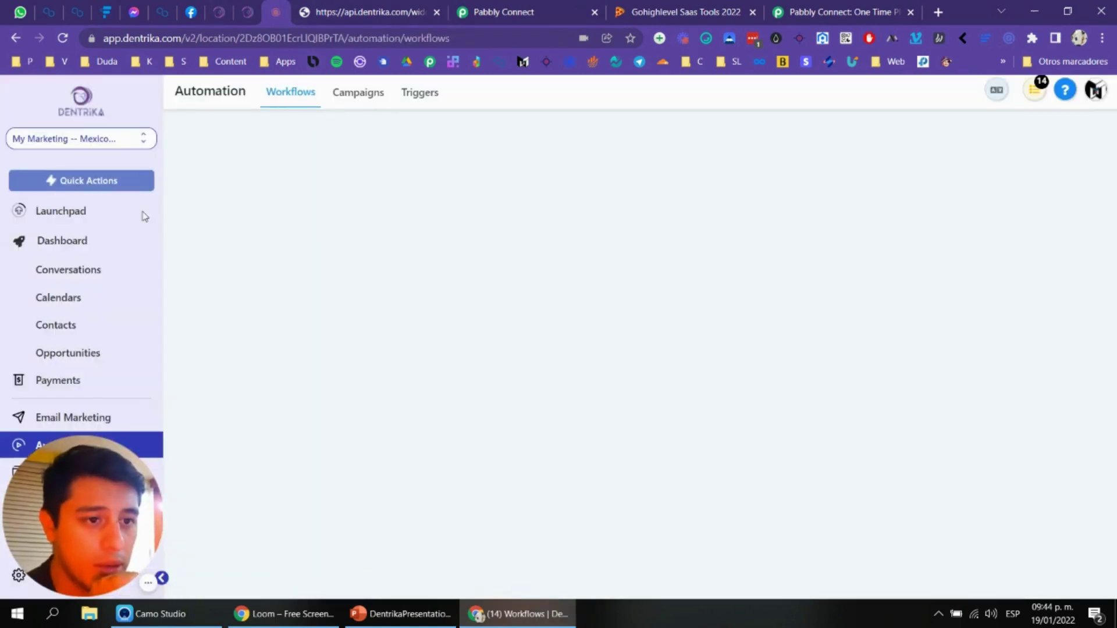
pyautogui.scroll(-1, 125, 303)
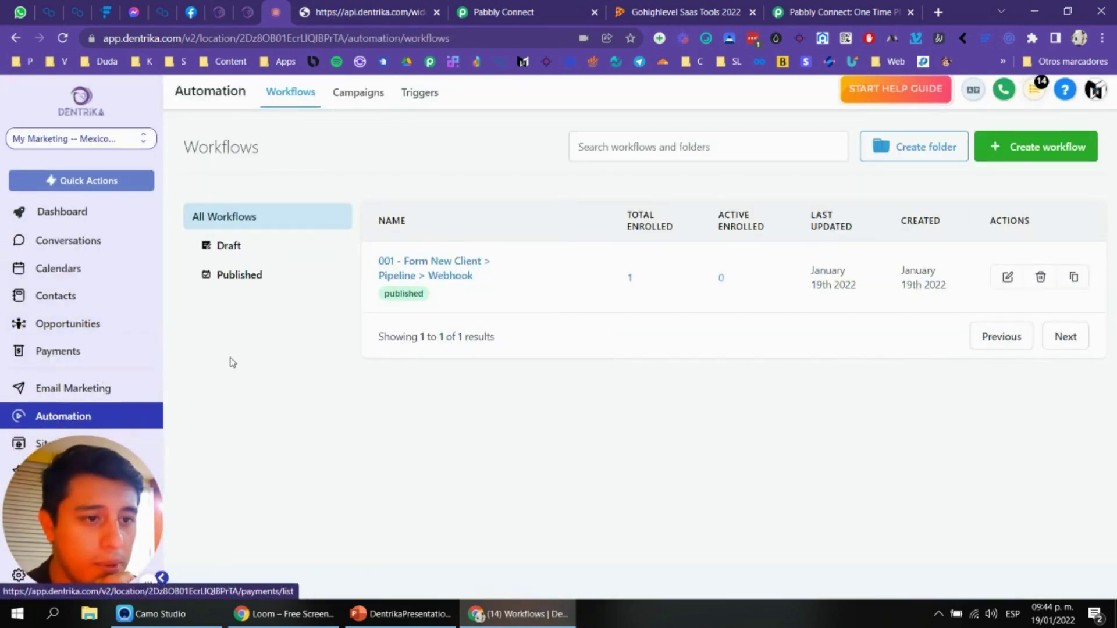
pyautogui.moveTo(82, 485); pyautogui.dragTo(299, 476)
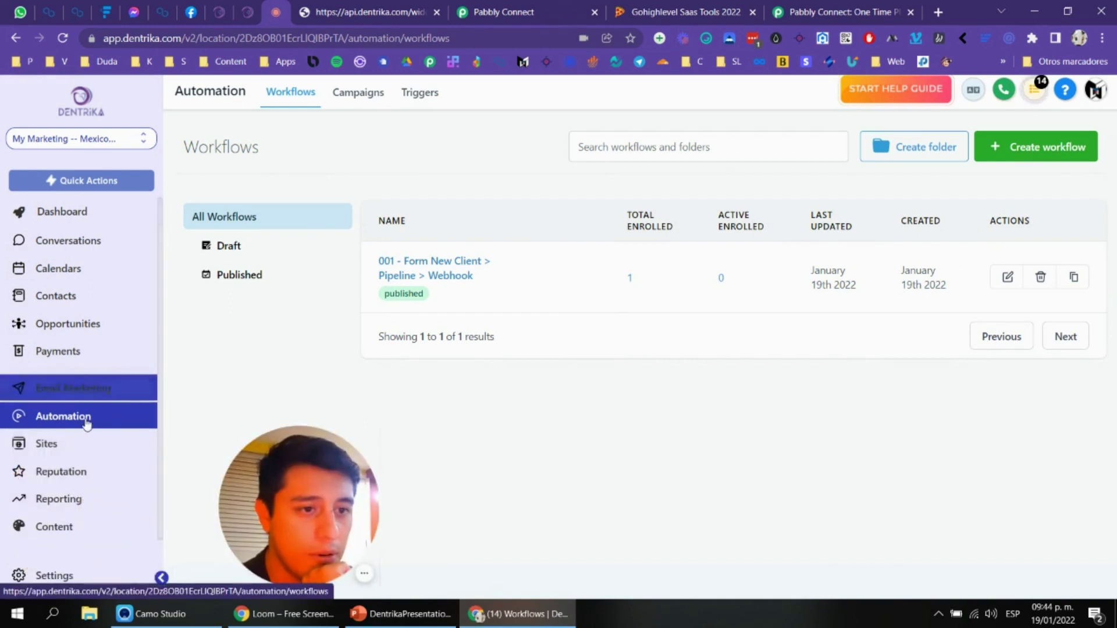
pyautogui.click(81, 459)
pyautogui.click(440, 92)
pyautogui.click(414, 123)
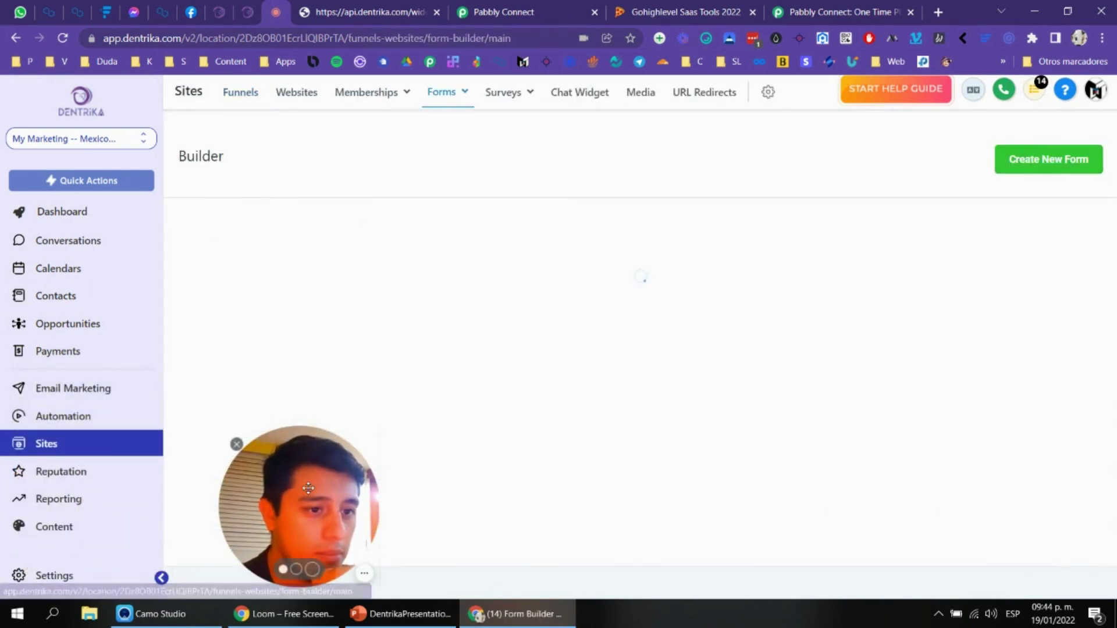
pyautogui.moveTo(243, 548); pyautogui.dragTo(31, 557)
# Step: Show the submissions filtered to 001 - Form New Client, then return to the webhook field list
pyautogui.click(974, 323)
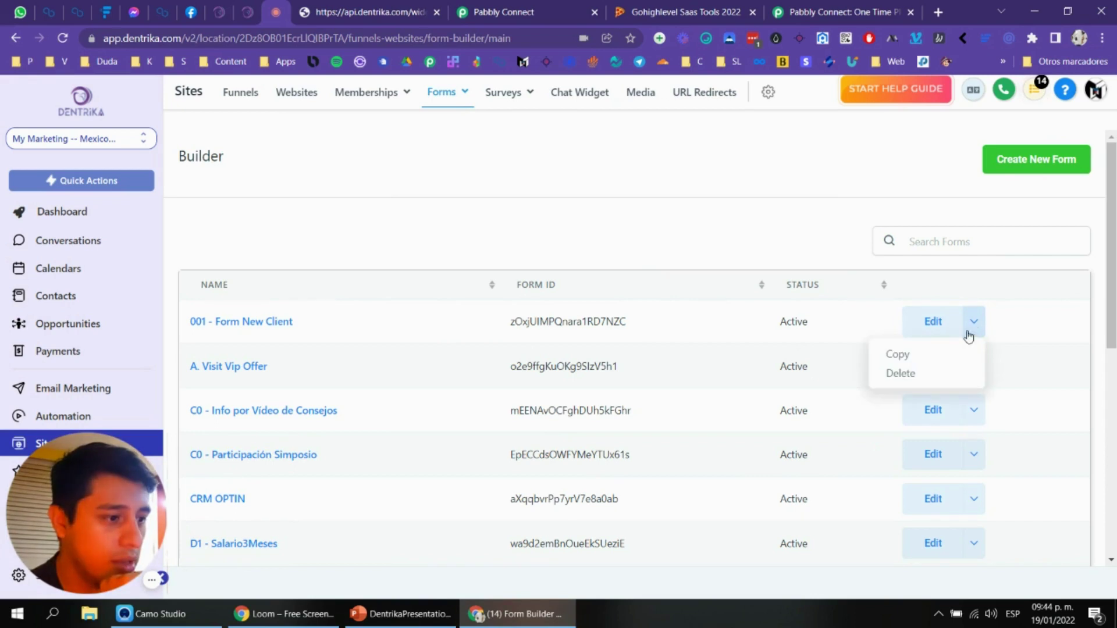
pyautogui.click(430, 176)
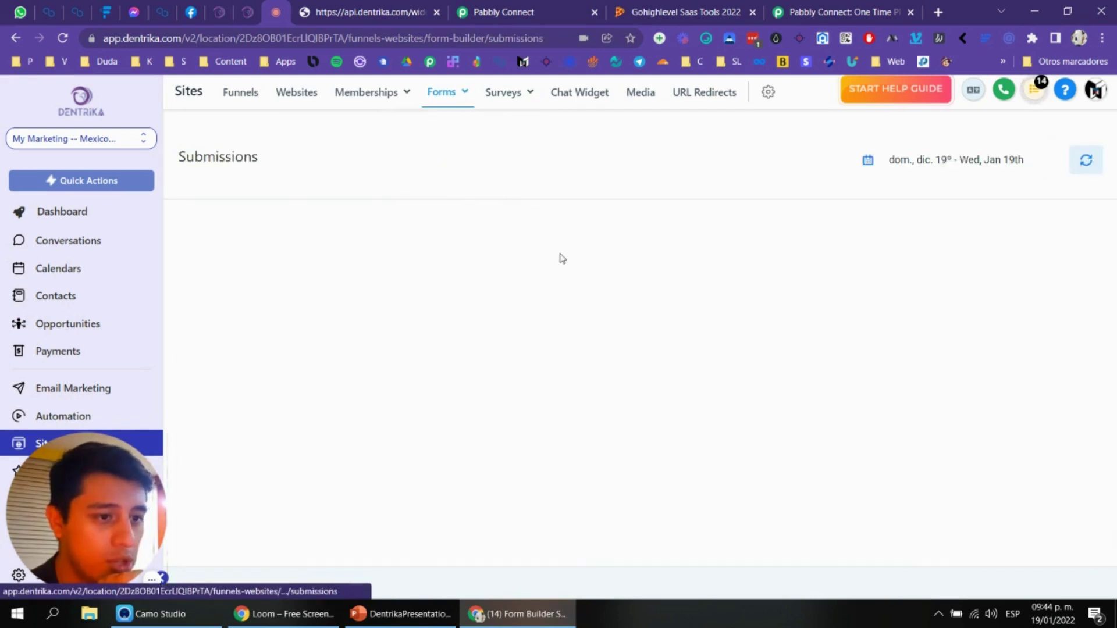
pyautogui.click(384, 242)
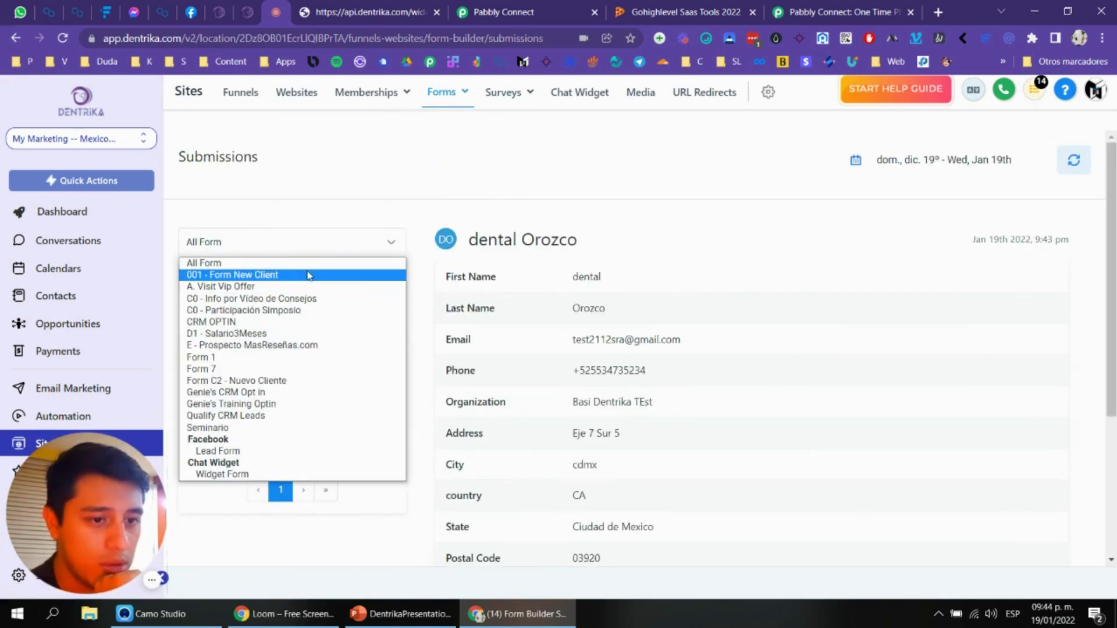
pyautogui.click(307, 275)
pyautogui.scroll(-3, 657, 238)
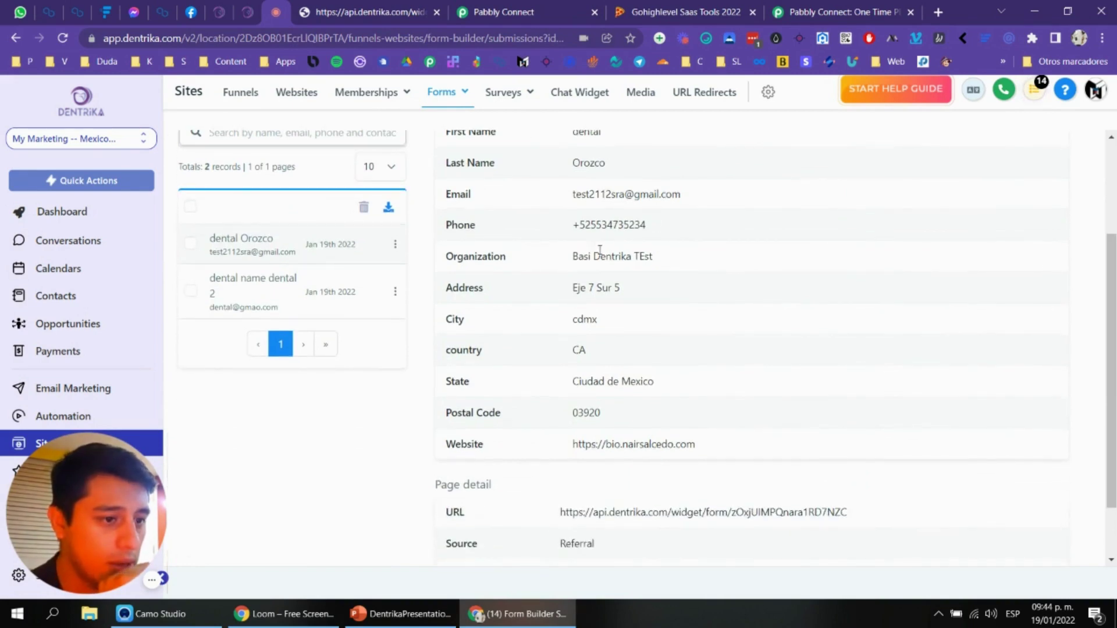
pyautogui.click(386, 6)
pyautogui.click(472, 7)
# Step: Map the form's Company Name into Business Name and Address1 into Address
pyautogui.scroll(-1, 488, 272)
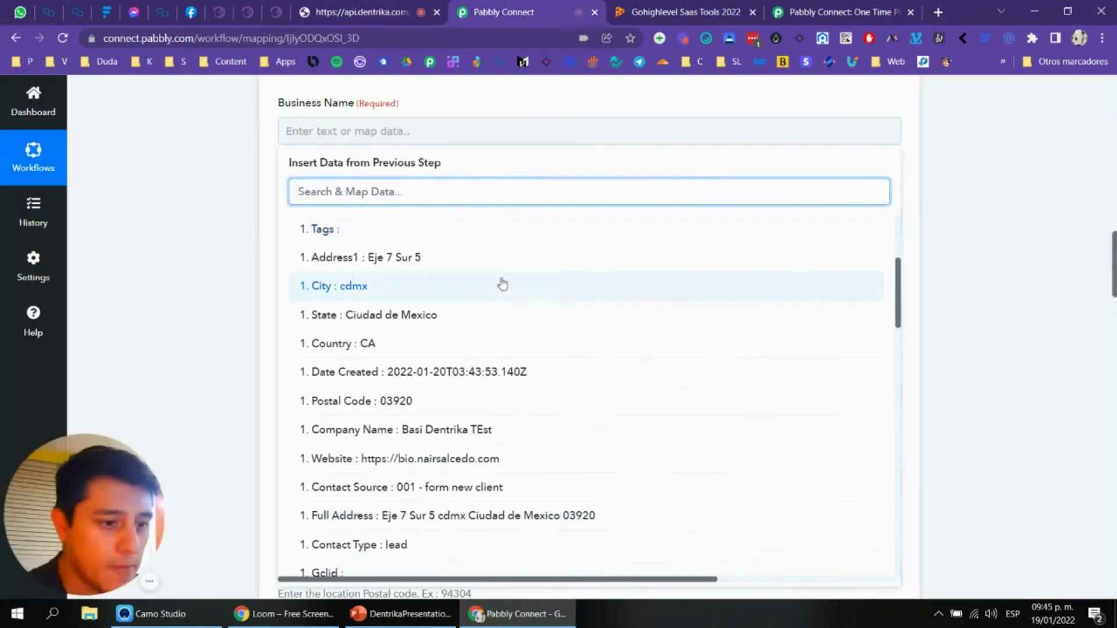
pyautogui.click(459, 429)
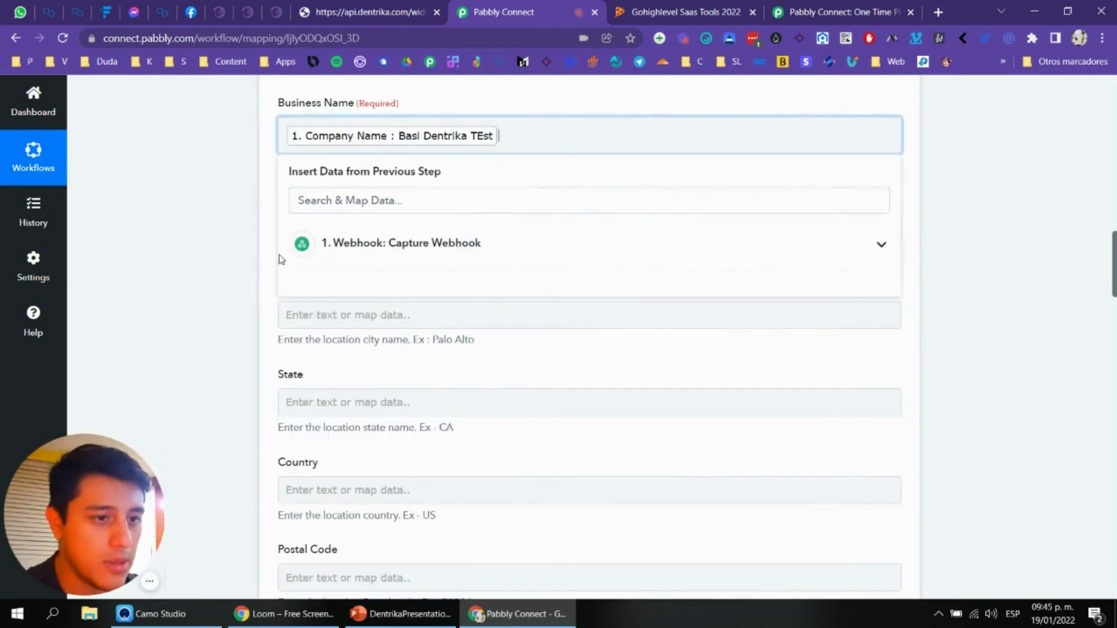
pyautogui.click(241, 260)
pyautogui.click(392, 227)
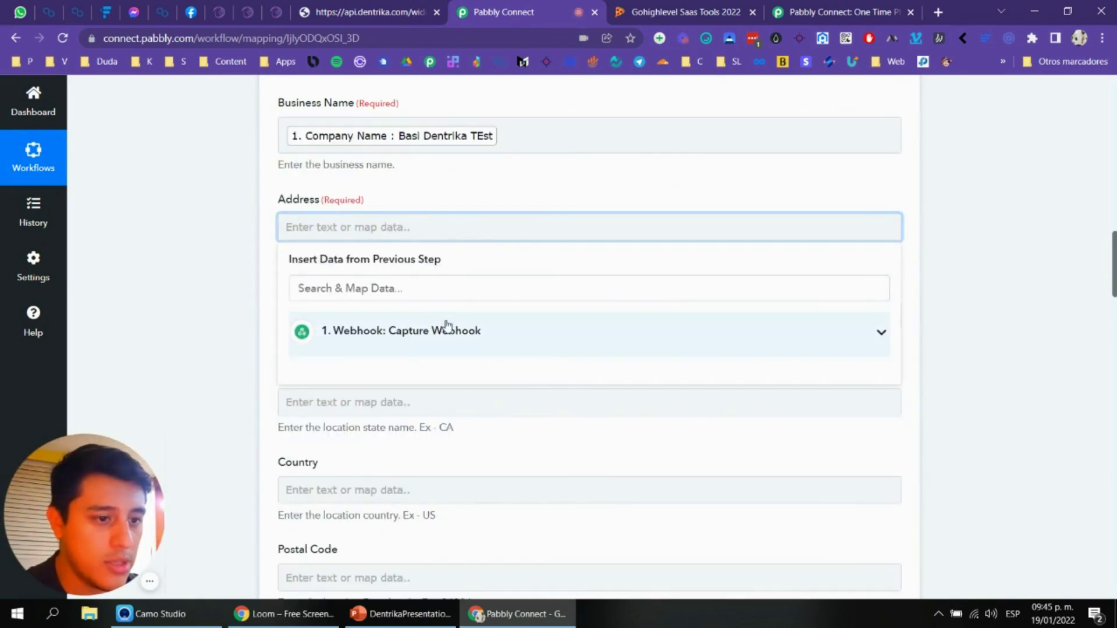
pyautogui.click(576, 329)
pyautogui.scroll(-3, 524, 407)
pyautogui.click(496, 424)
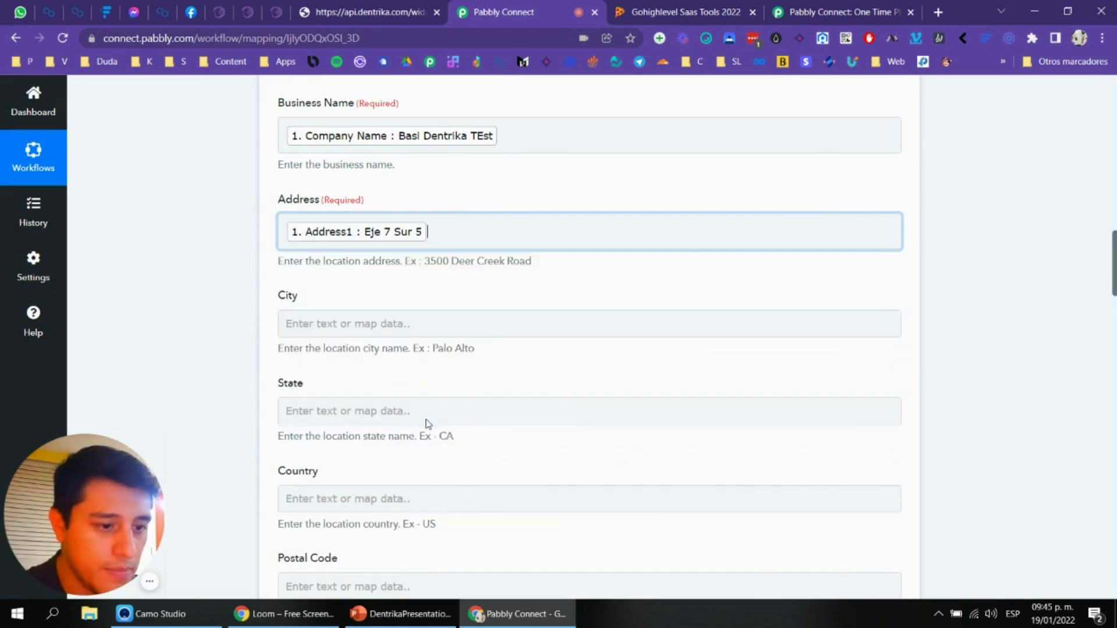
# Step: Map the form's city and state values into the City and State fields
pyautogui.click(221, 315)
pyautogui.scroll(-1, 220, 315)
pyautogui.click(431, 249)
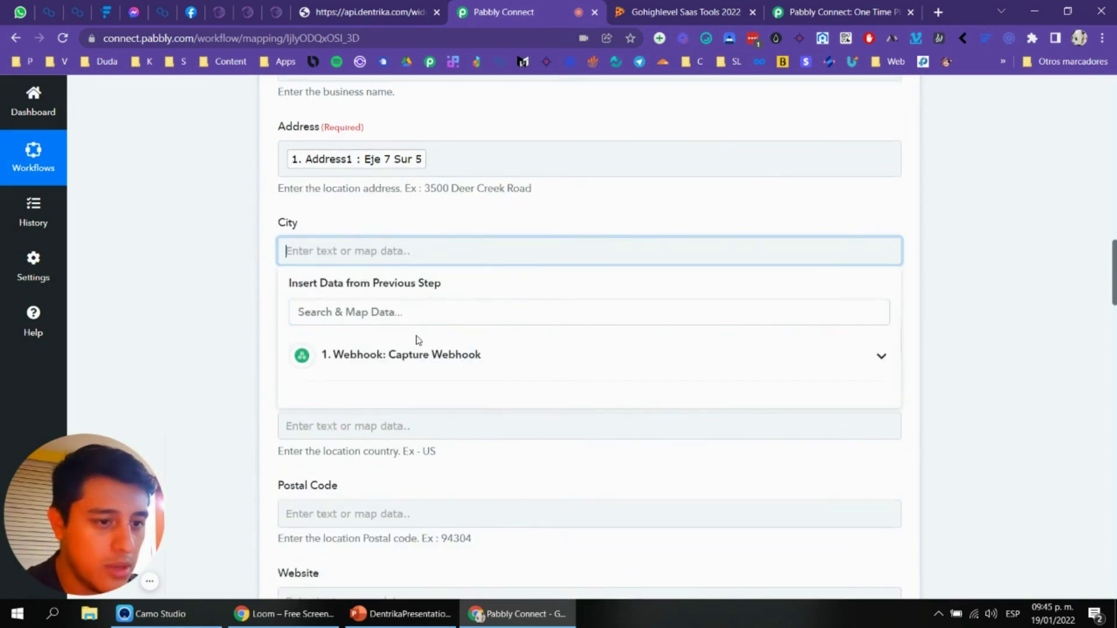
pyautogui.click(469, 355)
pyautogui.scroll(-4, 456, 414)
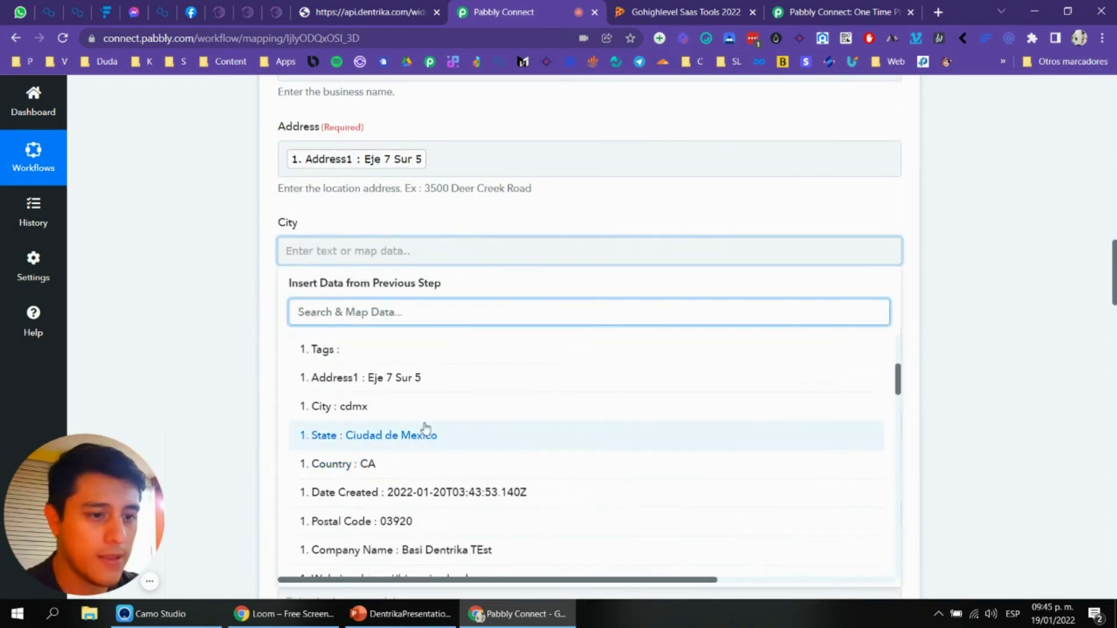
pyautogui.click(349, 406)
pyautogui.click(244, 361)
pyautogui.scroll(-1, 245, 361)
pyautogui.click(390, 275)
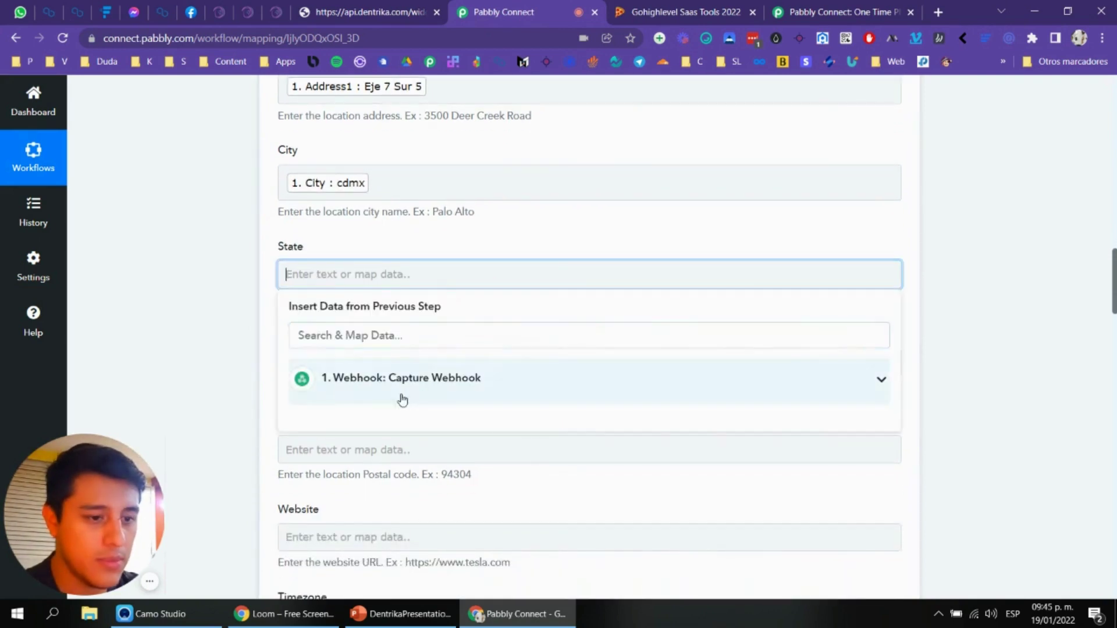
pyautogui.click(402, 399)
pyautogui.scroll(-3, 414, 456)
pyautogui.scroll(-1, 429, 437)
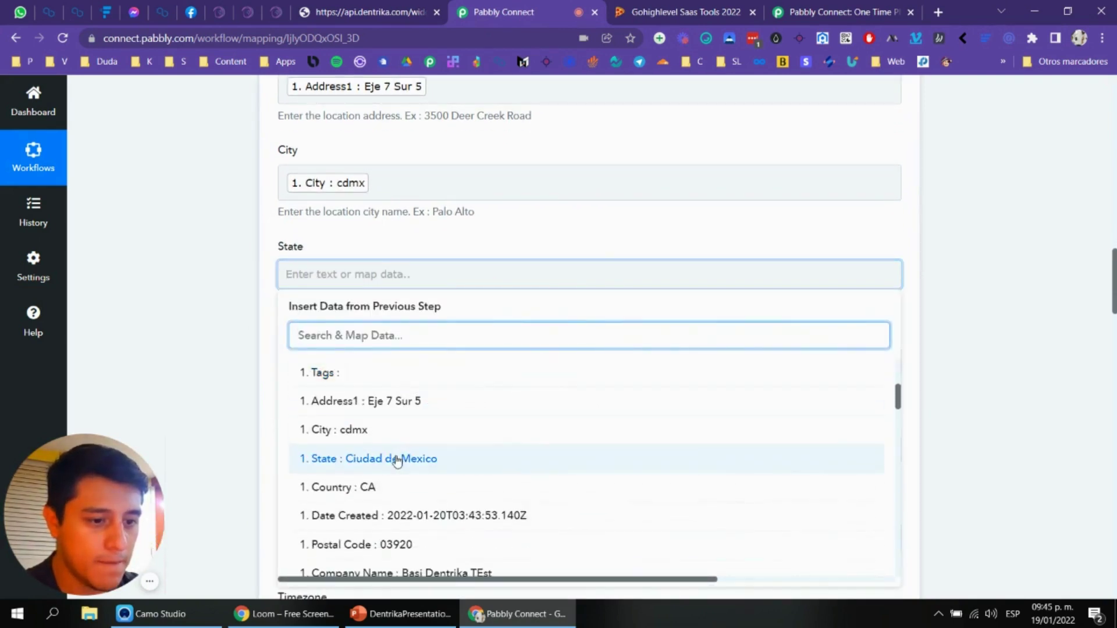
pyautogui.click(399, 459)
# Step: Map the form's country and postal code into the Country and Postal Code fields
pyautogui.click(225, 344)
pyautogui.scroll(-2, 224, 344)
pyautogui.click(401, 227)
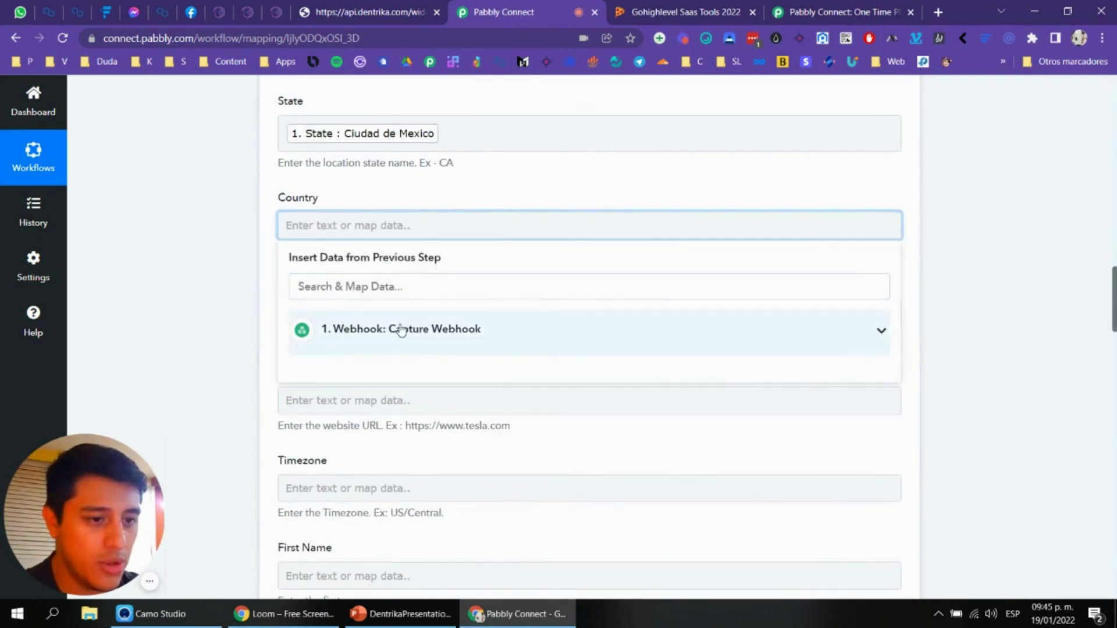
pyautogui.click(332, 327)
pyautogui.scroll(-4, 437, 430)
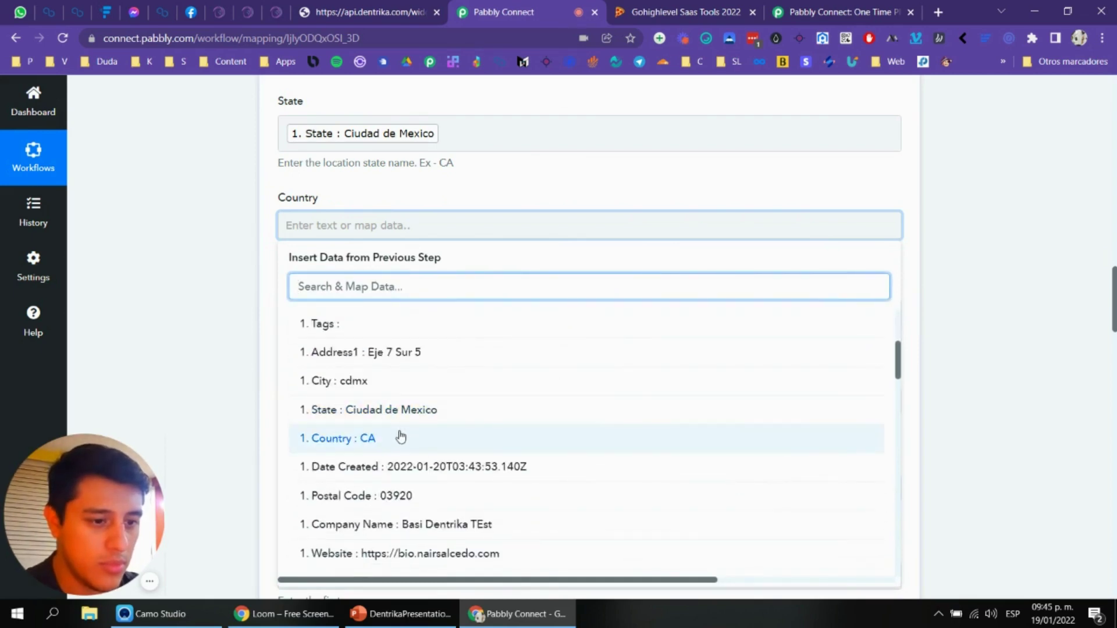
pyautogui.click(401, 437)
pyautogui.scroll(-1, 309, 379)
pyautogui.click(309, 379)
pyautogui.click(381, 239)
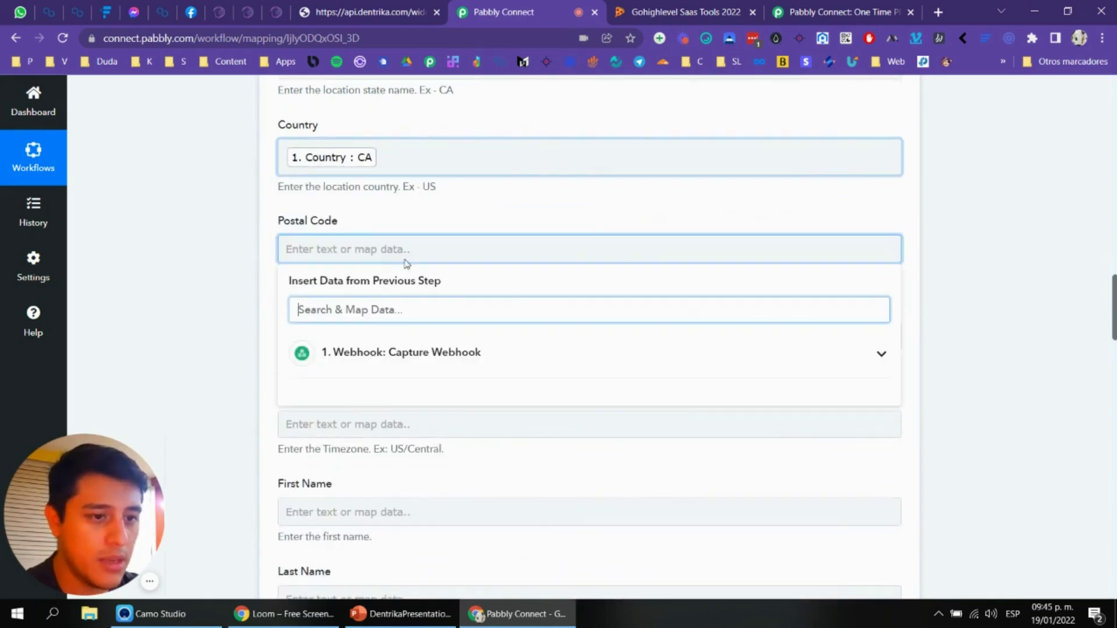
pyautogui.click(424, 353)
pyautogui.scroll(-1, 420, 454)
pyautogui.scroll(-4, 419, 454)
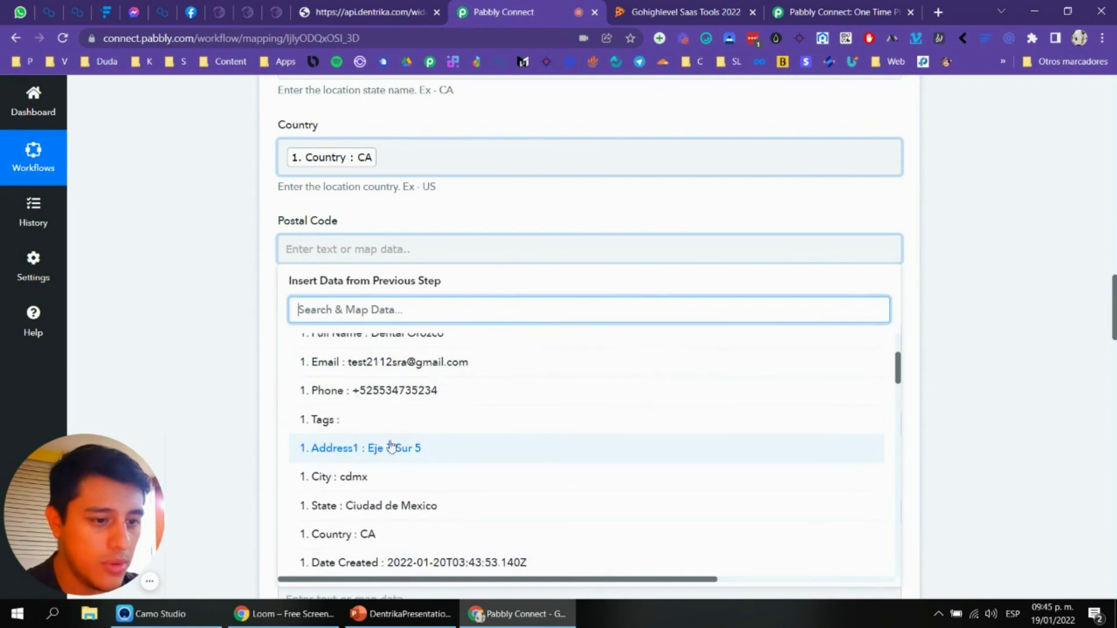
pyautogui.scroll(6, 399, 444)
pyautogui.scroll(-2, 444, 424)
pyautogui.scroll(-1, 459, 317)
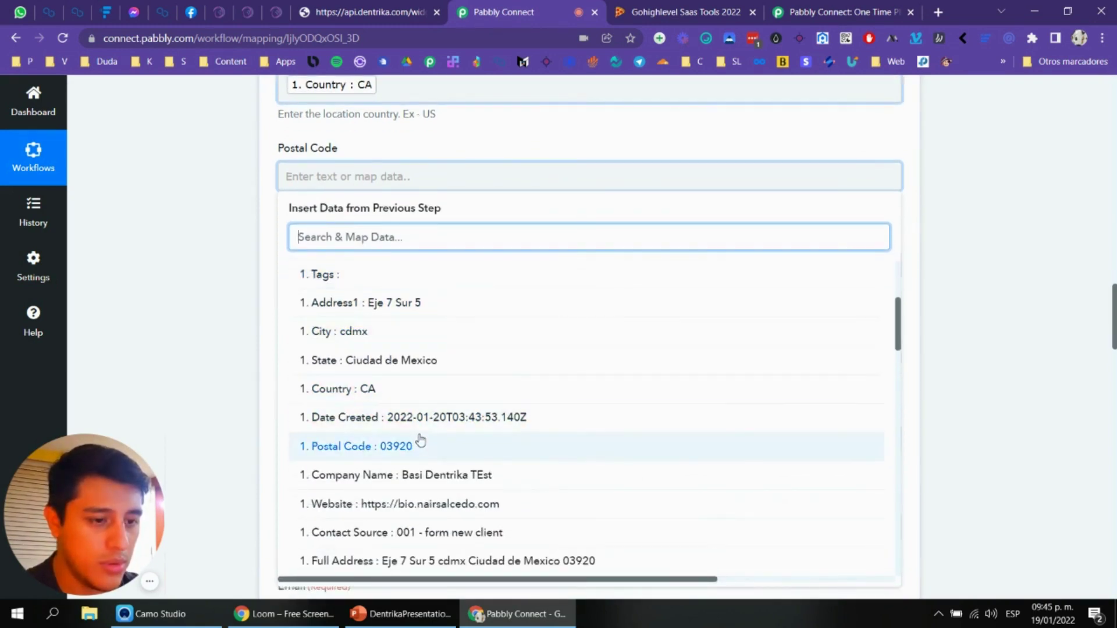
pyautogui.click(419, 448)
# Step: Map the form's website into Website and leave Timezone empty
pyautogui.click(207, 324)
pyautogui.click(430, 272)
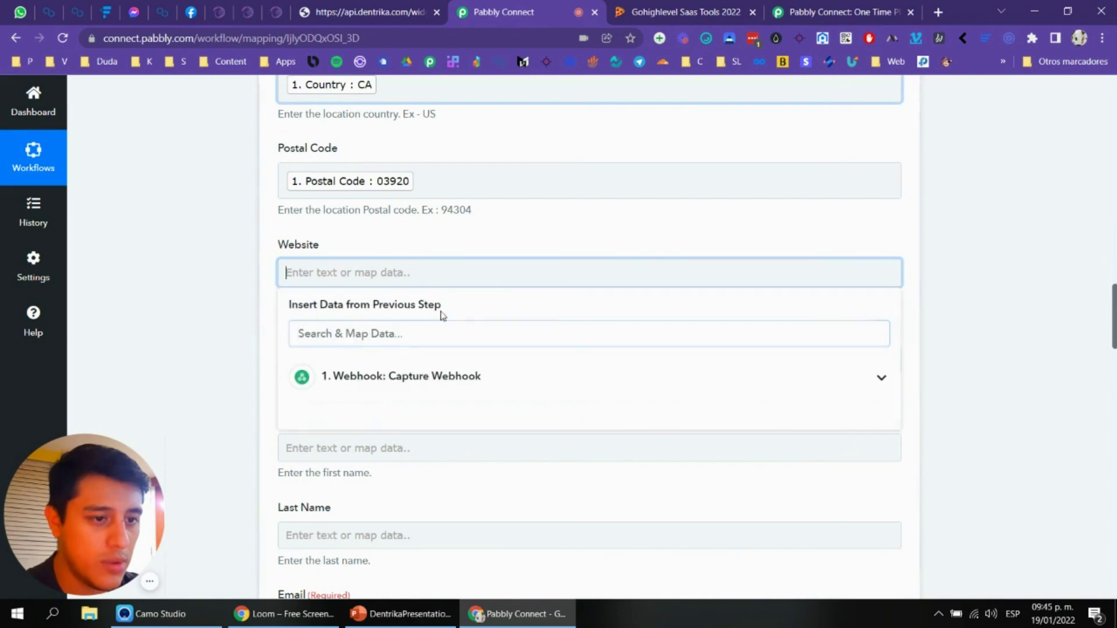
pyautogui.click(436, 376)
pyautogui.click(471, 460)
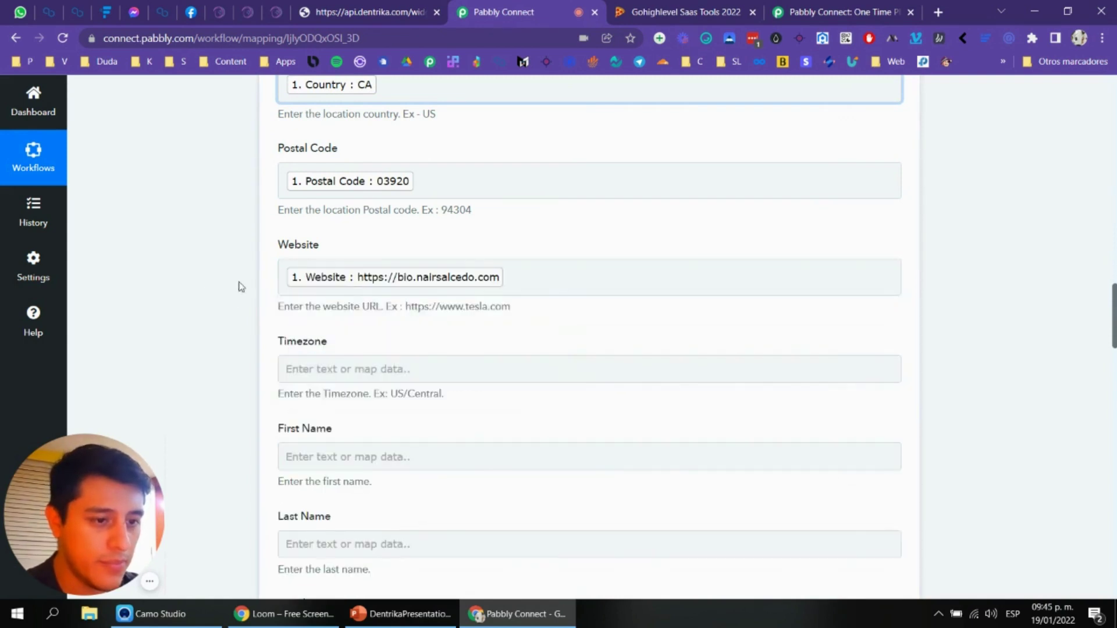
pyautogui.scroll(-3, 394, 281)
pyautogui.click(325, 230)
pyautogui.click(247, 224)
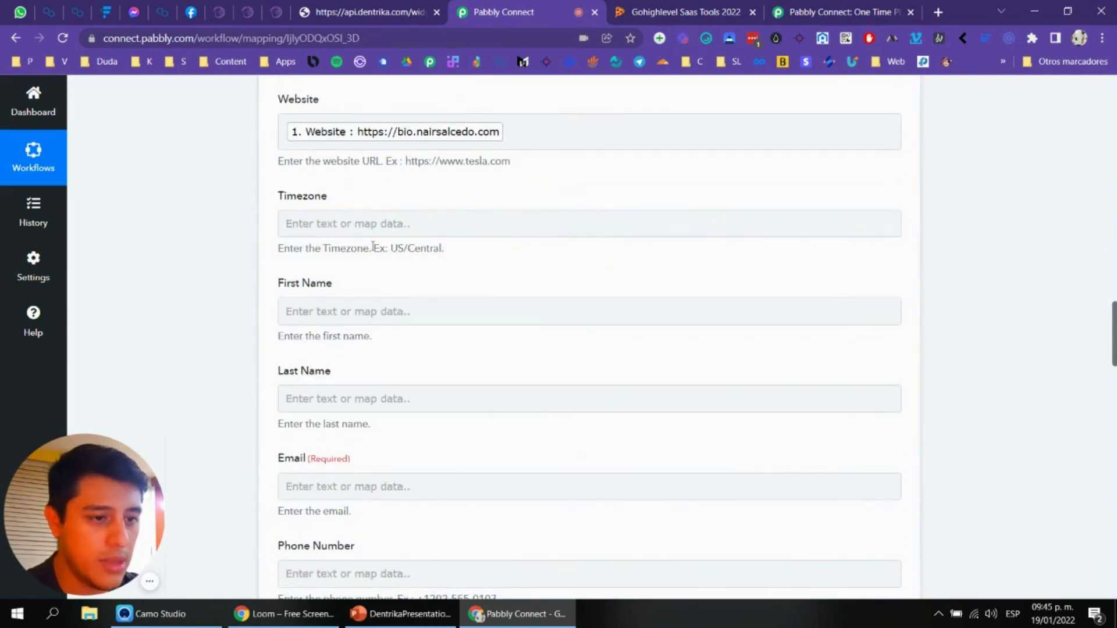
pyautogui.scroll(-1, 349, 230)
# Step: Map the form's first and last name into the First Name and Last Name fields
pyautogui.click(390, 142)
pyautogui.click(219, 180)
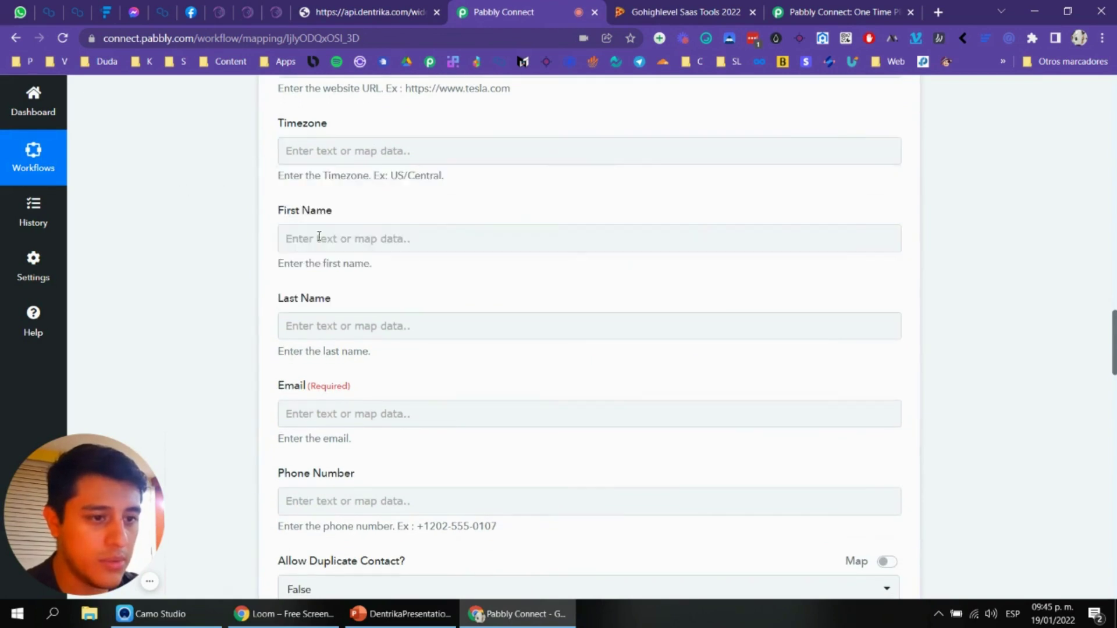
pyautogui.scroll(-1, 343, 219)
pyautogui.click(401, 171)
pyautogui.click(374, 269)
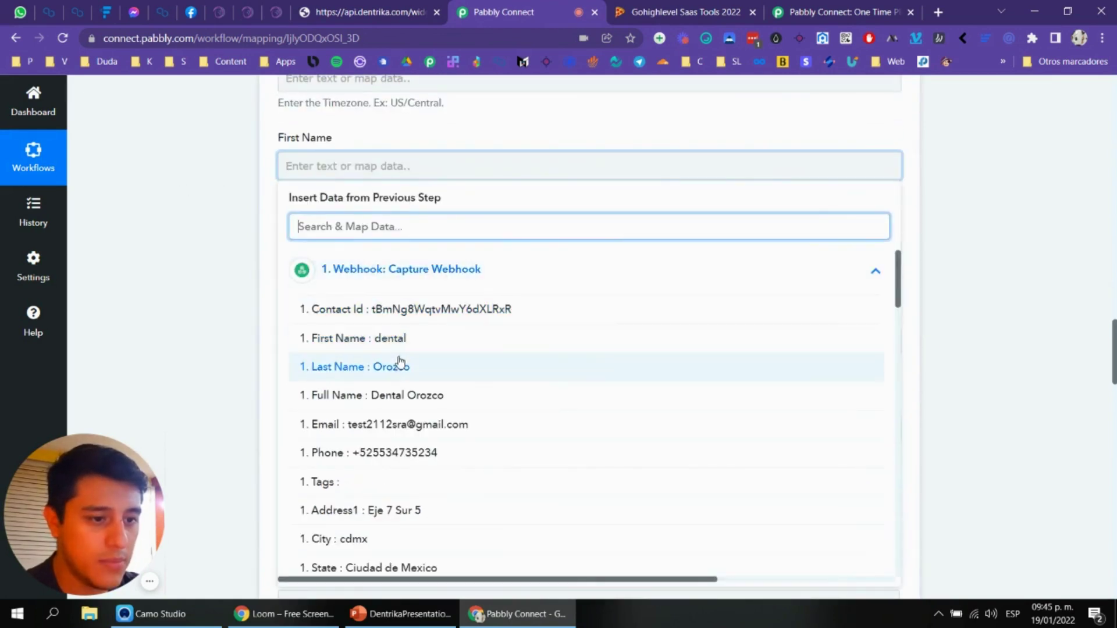
pyautogui.click(403, 342)
pyautogui.click(215, 292)
pyautogui.click(354, 259)
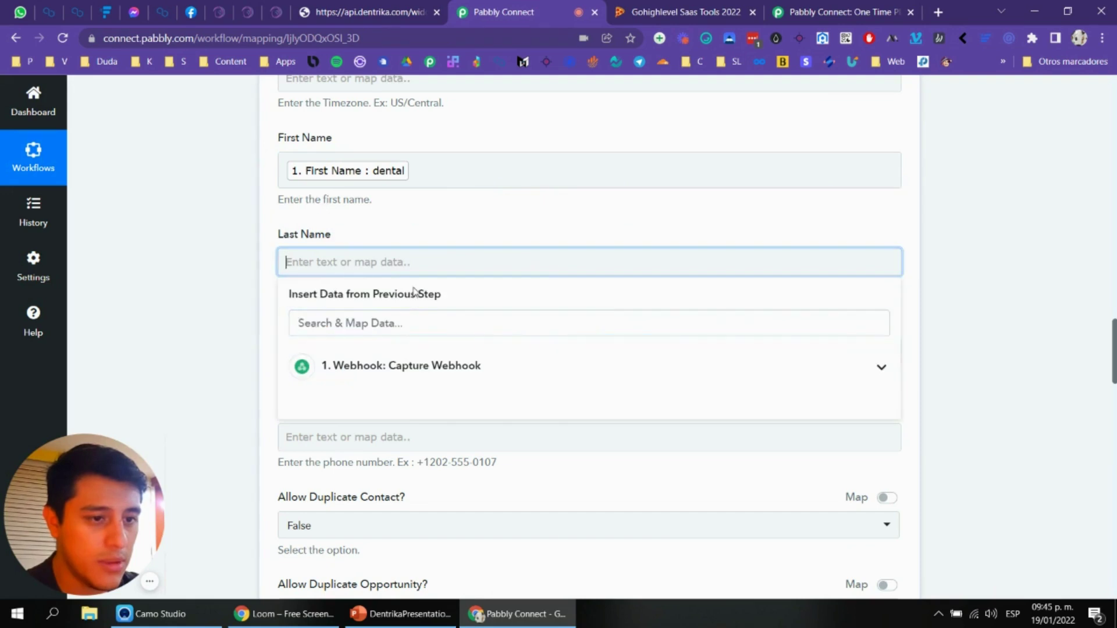
pyautogui.click(374, 361)
pyautogui.scroll(-1, 368, 429)
pyautogui.click(392, 399)
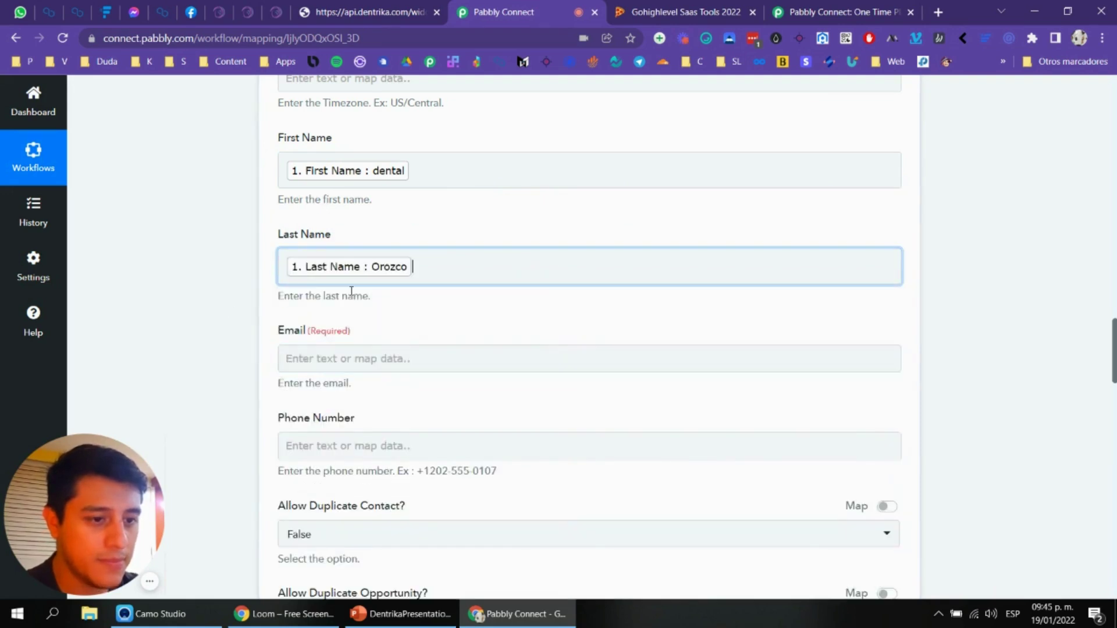
# Step: Map the form's email and phone into the Email and Phone Number fields
pyautogui.scroll(-2, 332, 289)
pyautogui.click(378, 212)
pyautogui.click(401, 314)
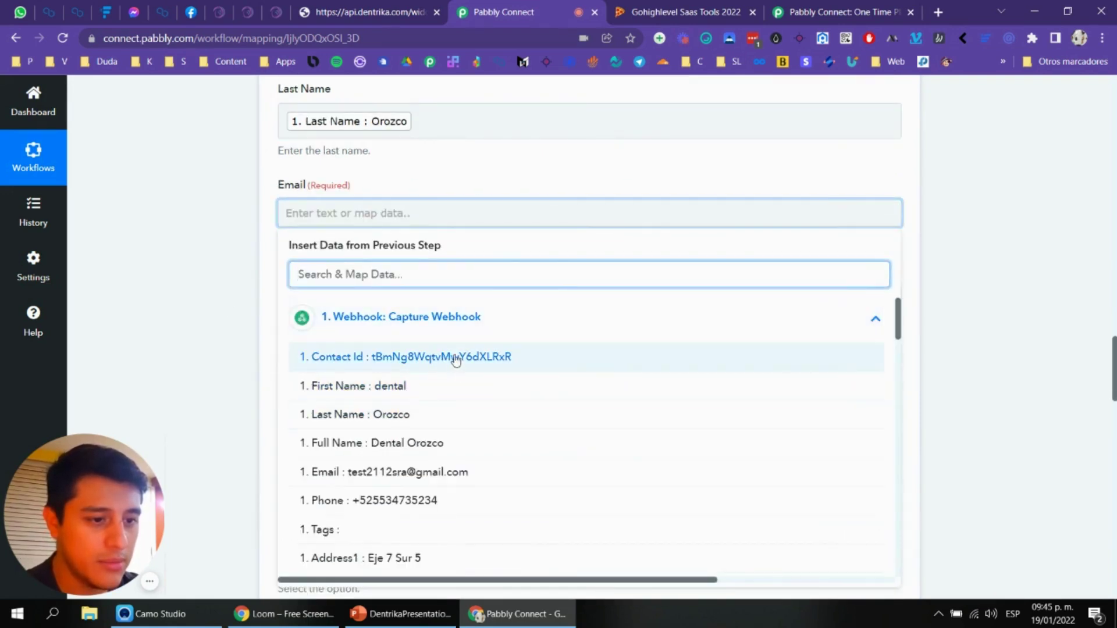
pyautogui.click(413, 471)
pyautogui.click(221, 346)
pyautogui.scroll(-2, 374, 274)
pyautogui.click(396, 156)
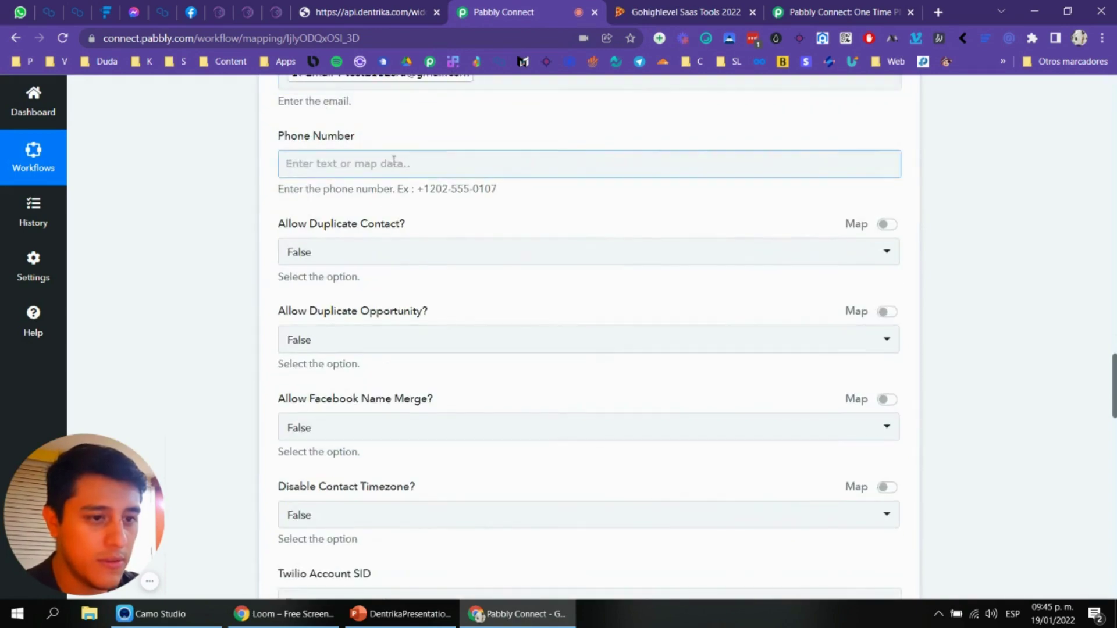
pyautogui.click(414, 265)
pyautogui.scroll(-1, 405, 372)
pyautogui.click(414, 378)
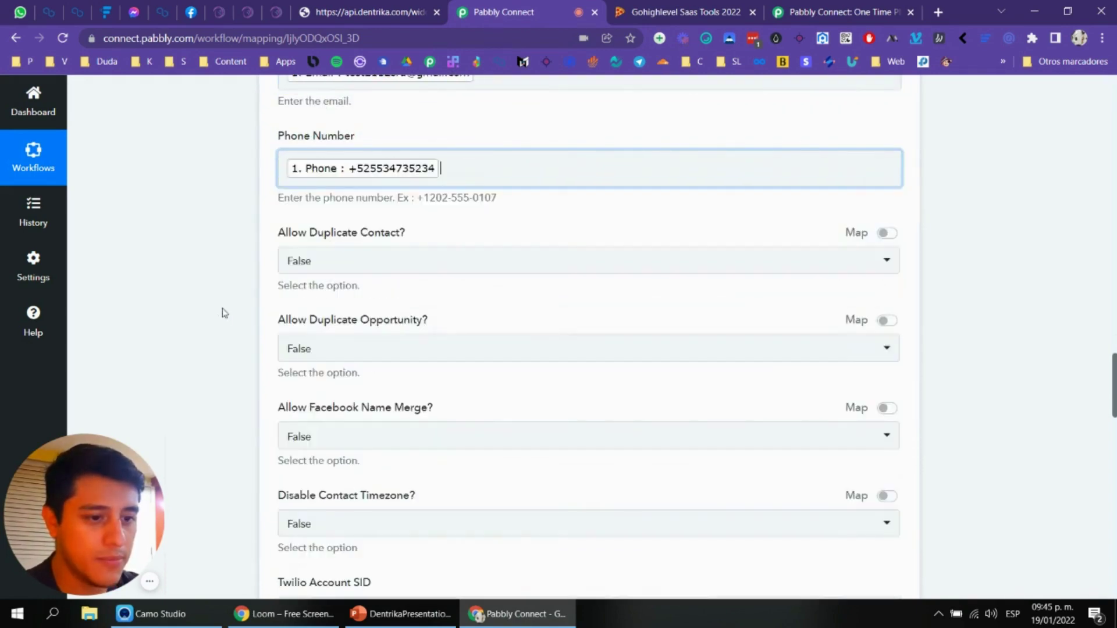
# Step: Keep Allow Duplicate Contact as False and set Allow Facebook Name Merge to True
pyautogui.click(378, 263)
pyautogui.click(208, 250)
pyautogui.scroll(-4, 330, 236)
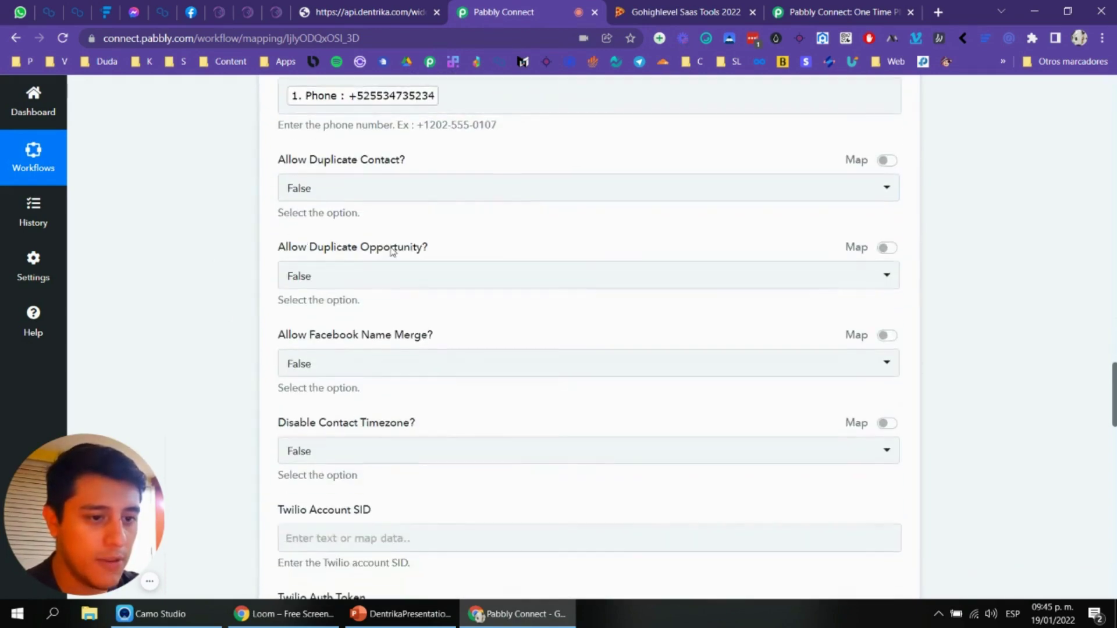
pyautogui.click(385, 217)
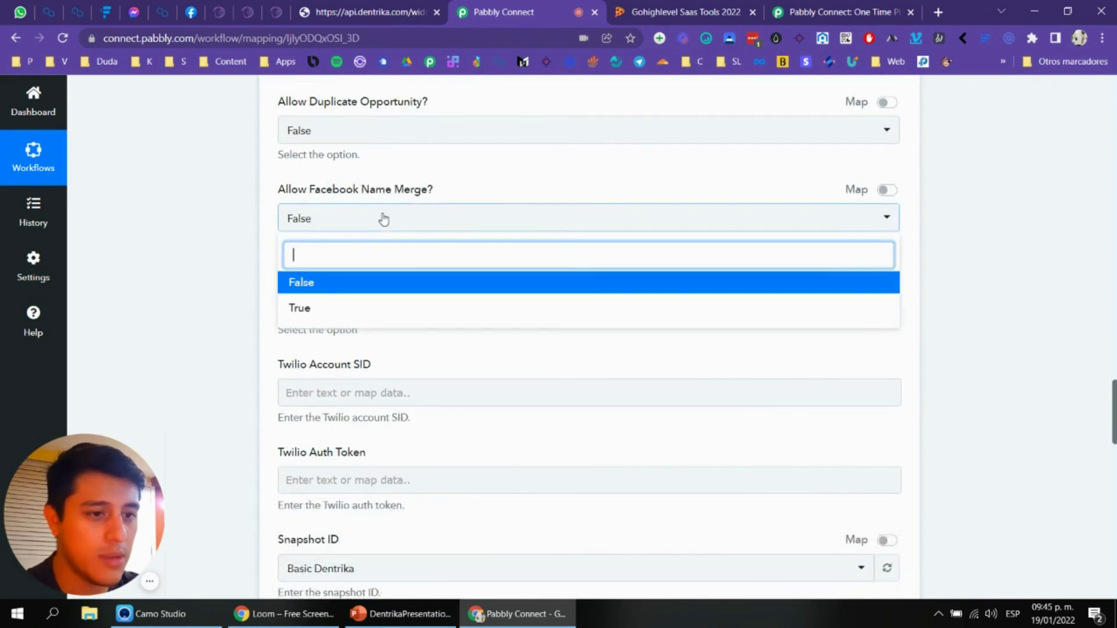
pyautogui.click(392, 308)
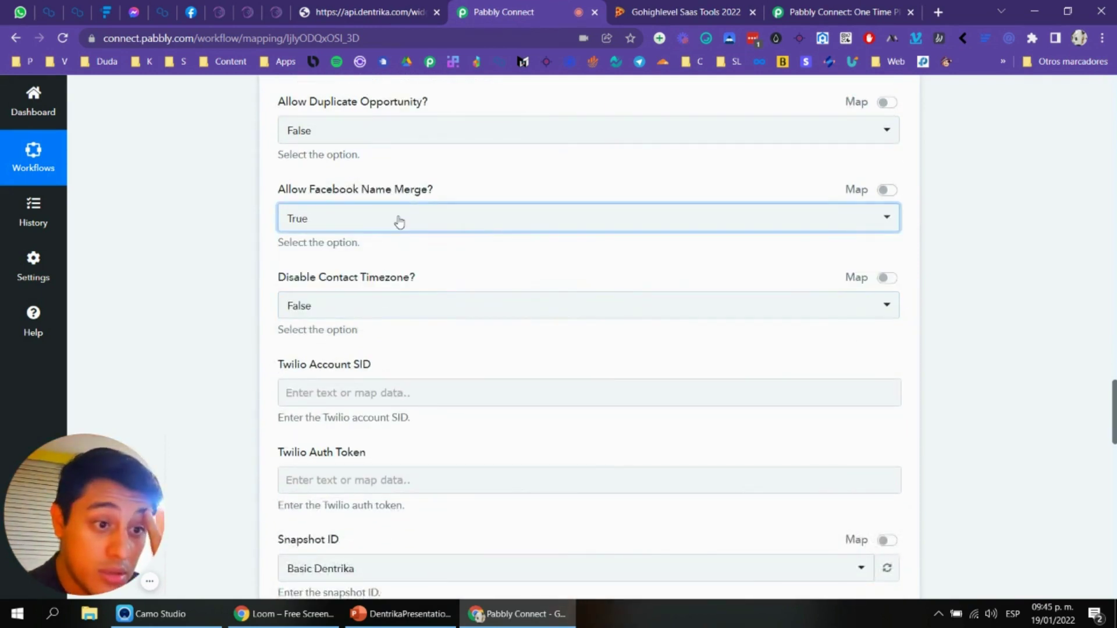
pyautogui.scroll(-1, 407, 174)
pyautogui.click(392, 150)
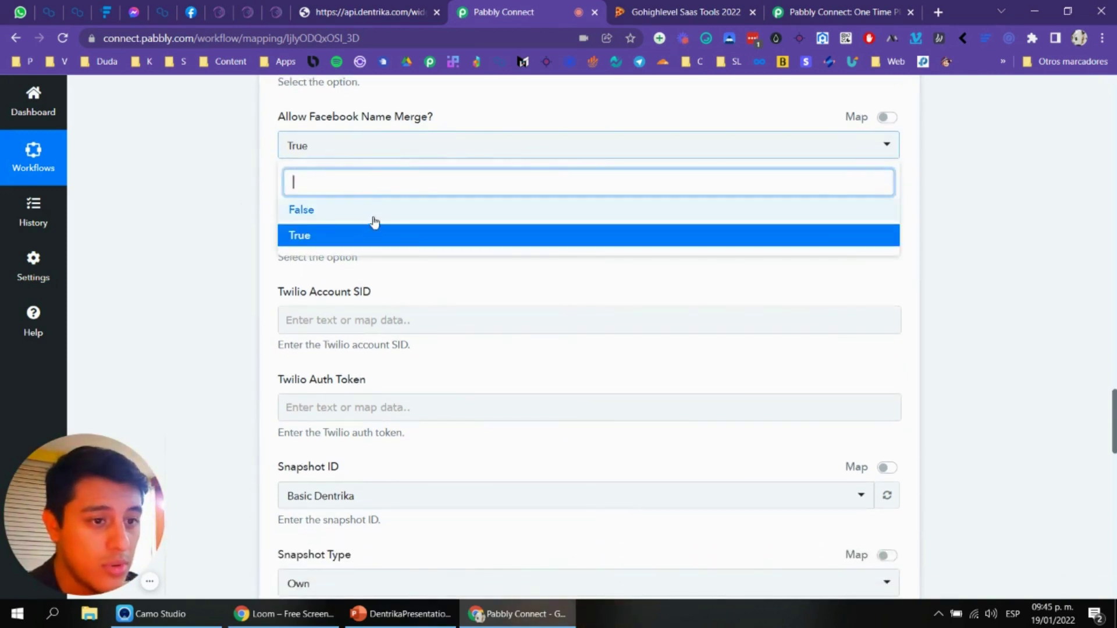
pyautogui.click(385, 150)
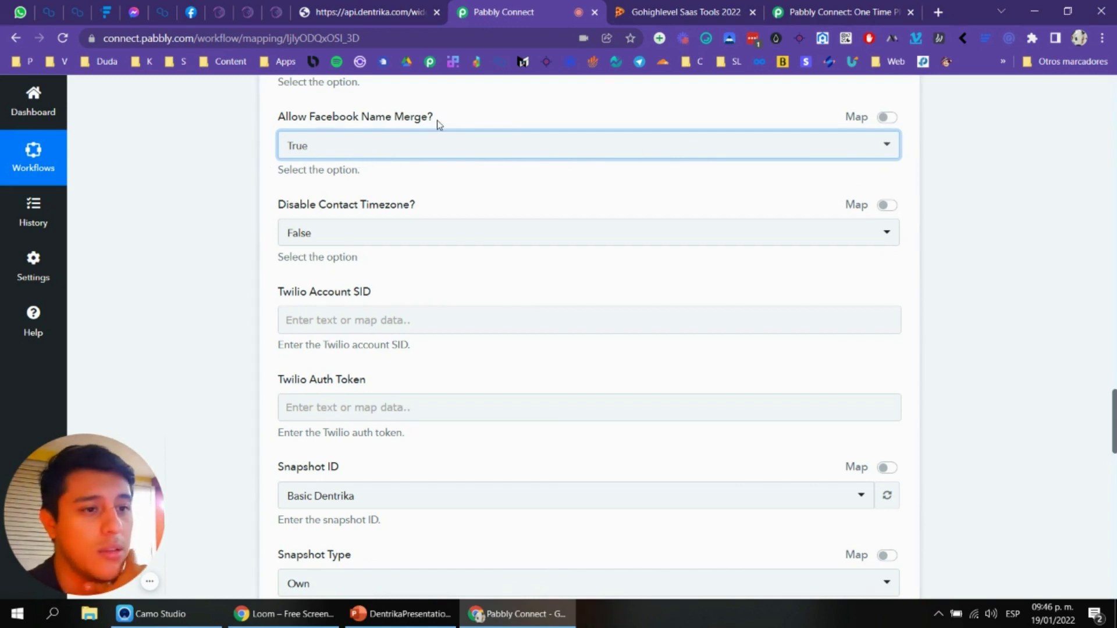
# Step: Use snapshot Basic Dentrika of type Own, leave social URLs empty, and send the test request
pyautogui.click(384, 146)
pyautogui.click(326, 217)
pyautogui.scroll(-1, 379, 199)
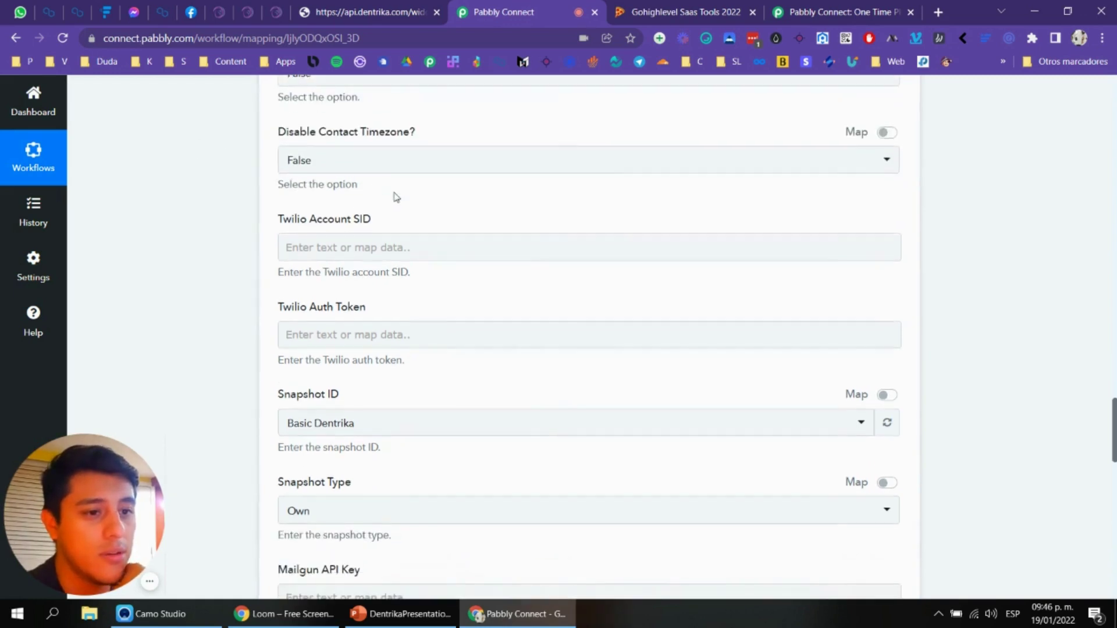
pyautogui.scroll(-3, 380, 199)
pyautogui.scroll(2, 384, 215)
pyautogui.click(406, 168)
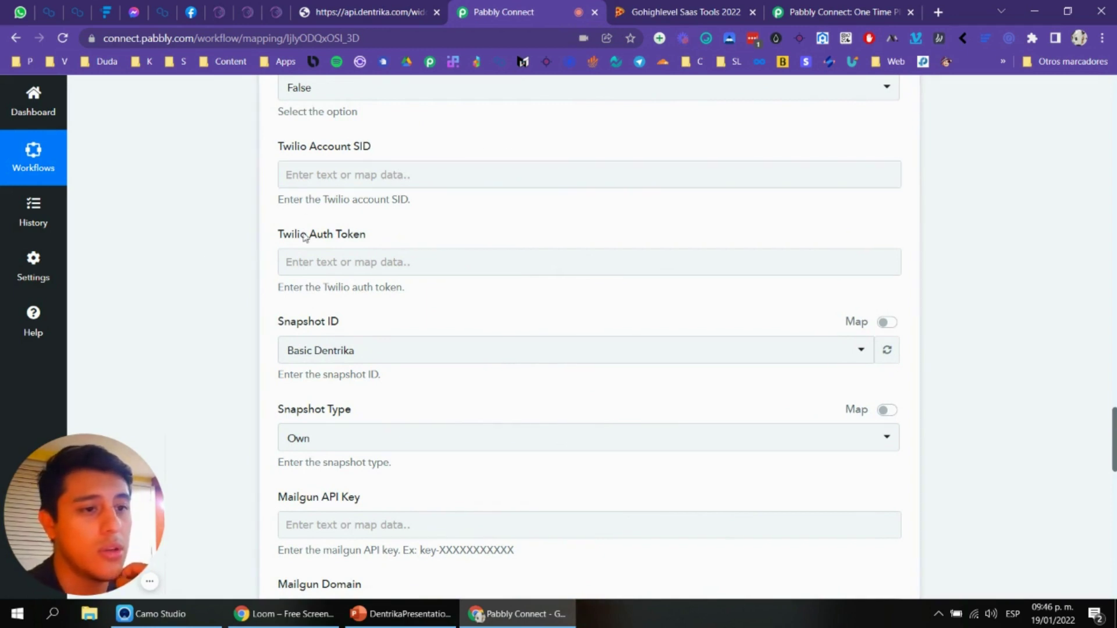
pyautogui.scroll(-2, 356, 172)
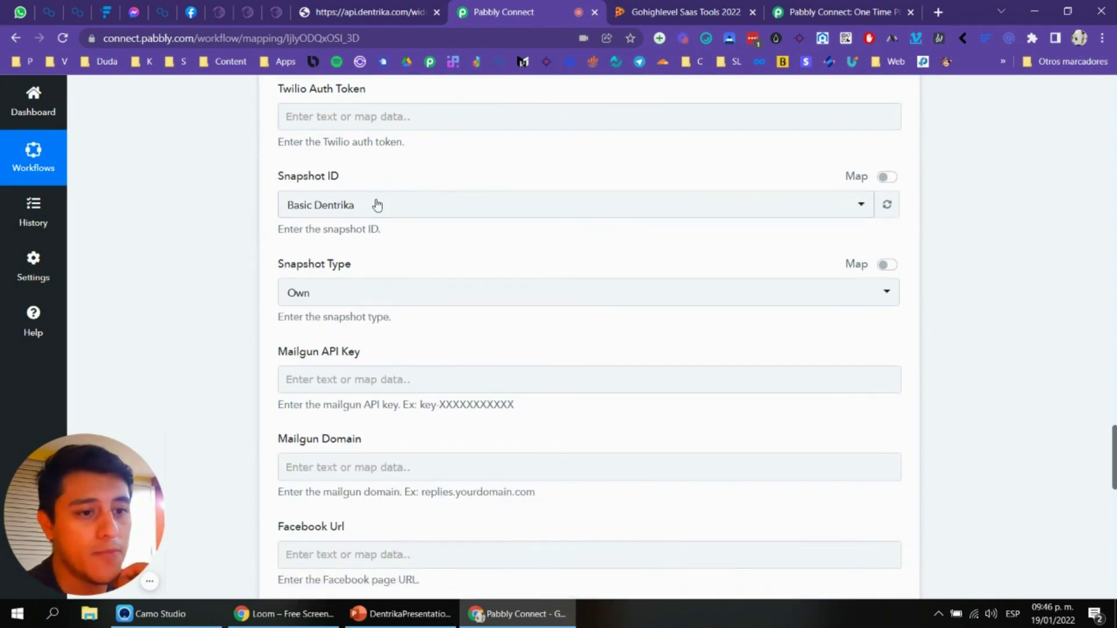
pyautogui.scroll(-1, 318, 151)
pyautogui.scroll(-7, 344, 204)
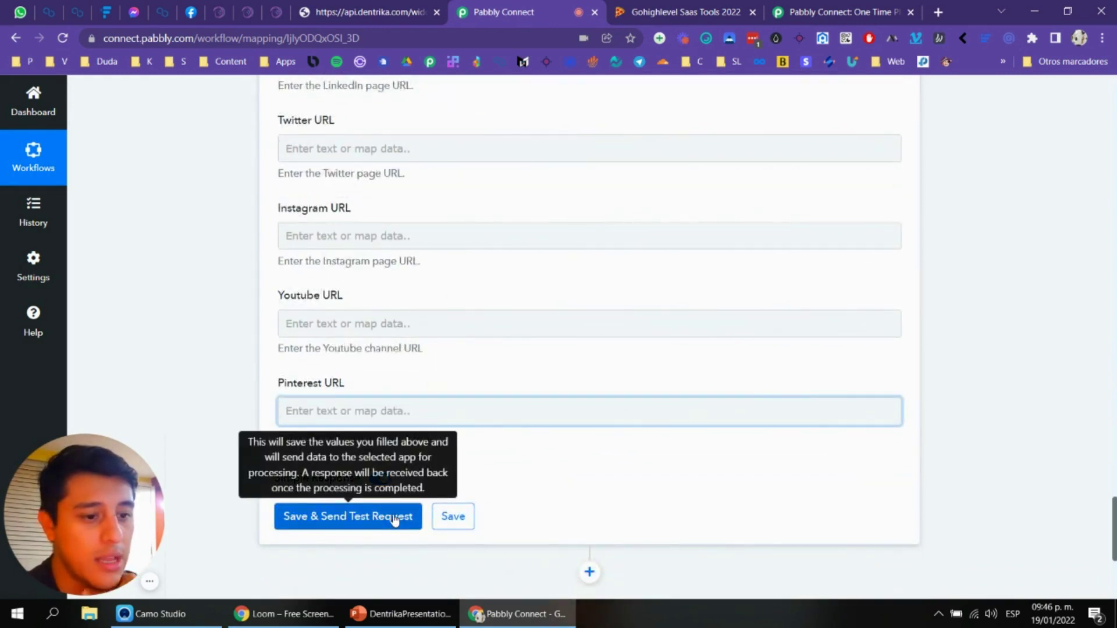
pyautogui.click(394, 520)
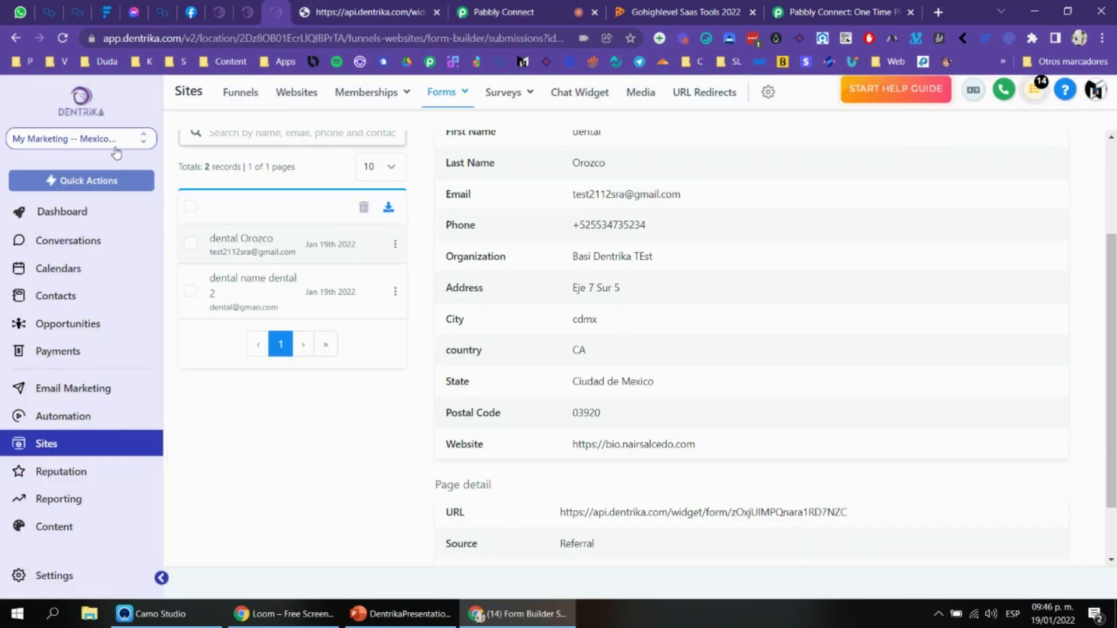
# Step: Return to the Pabbly Connect workflow and save the Create Location step's field mapping
pyautogui.click(116, 153)
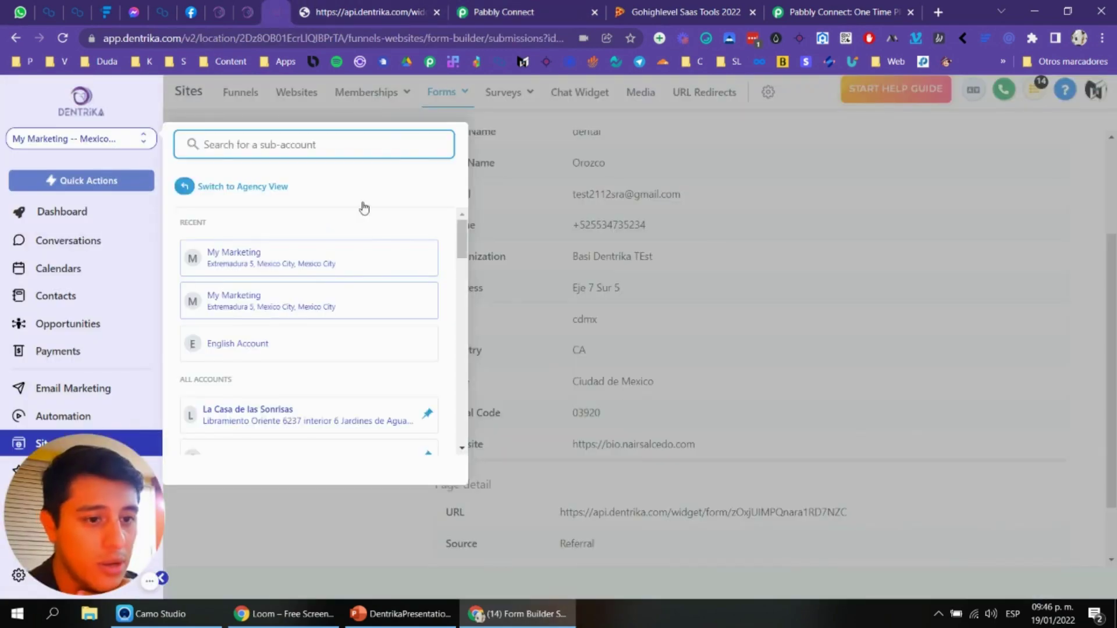
pyautogui.click(544, 14)
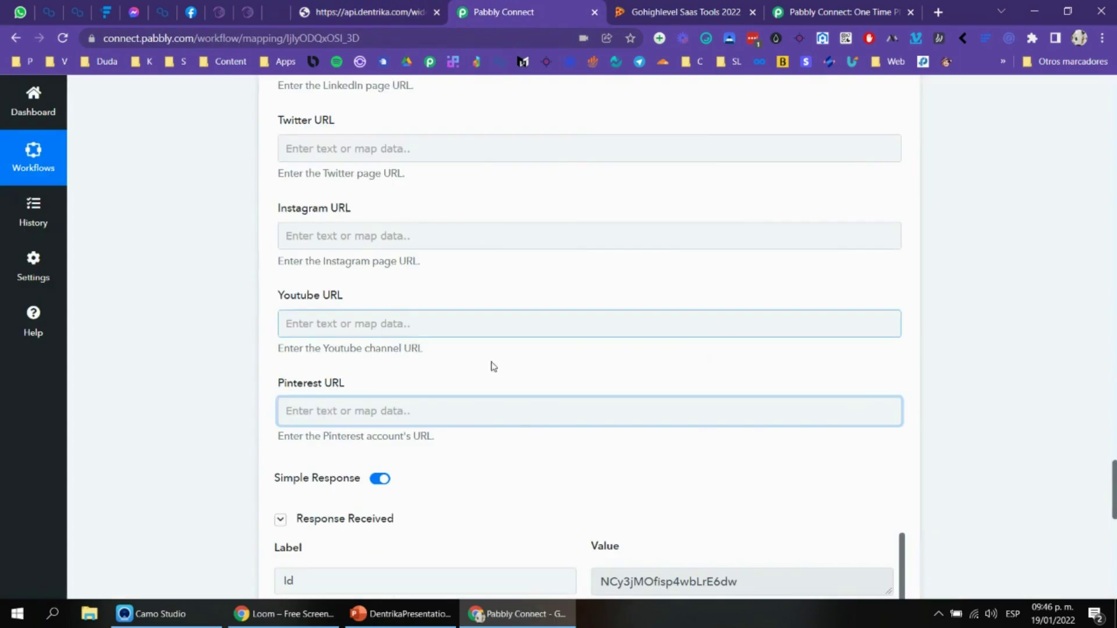
pyautogui.scroll(-3, 486, 349)
pyautogui.scroll(-18, 735, 389)
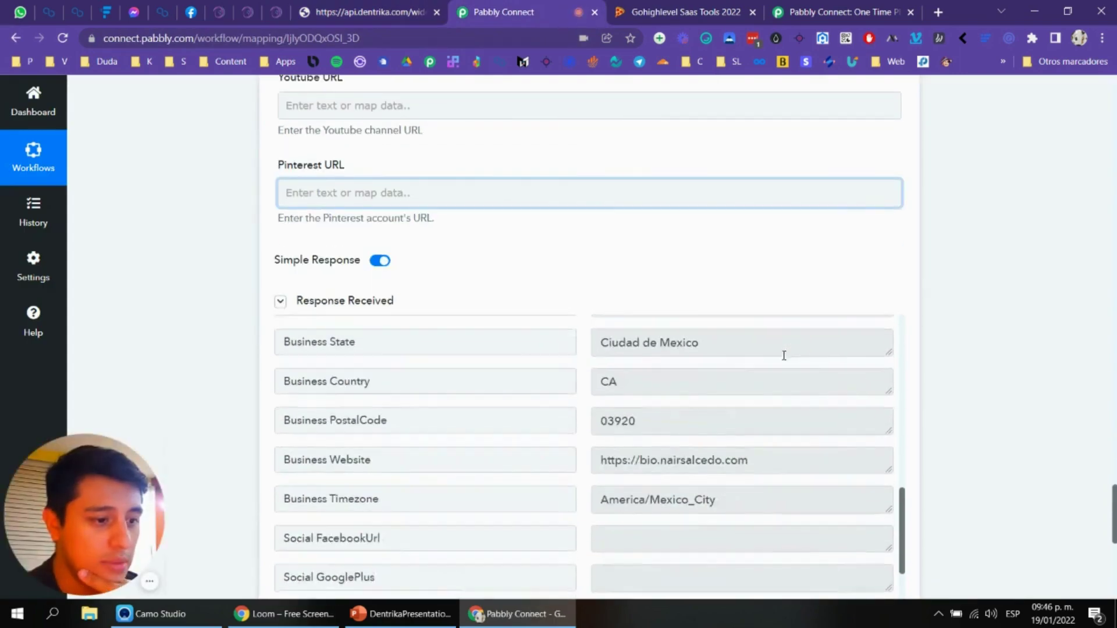
pyautogui.scroll(-5, 790, 356)
pyautogui.scroll(-5, 948, 289)
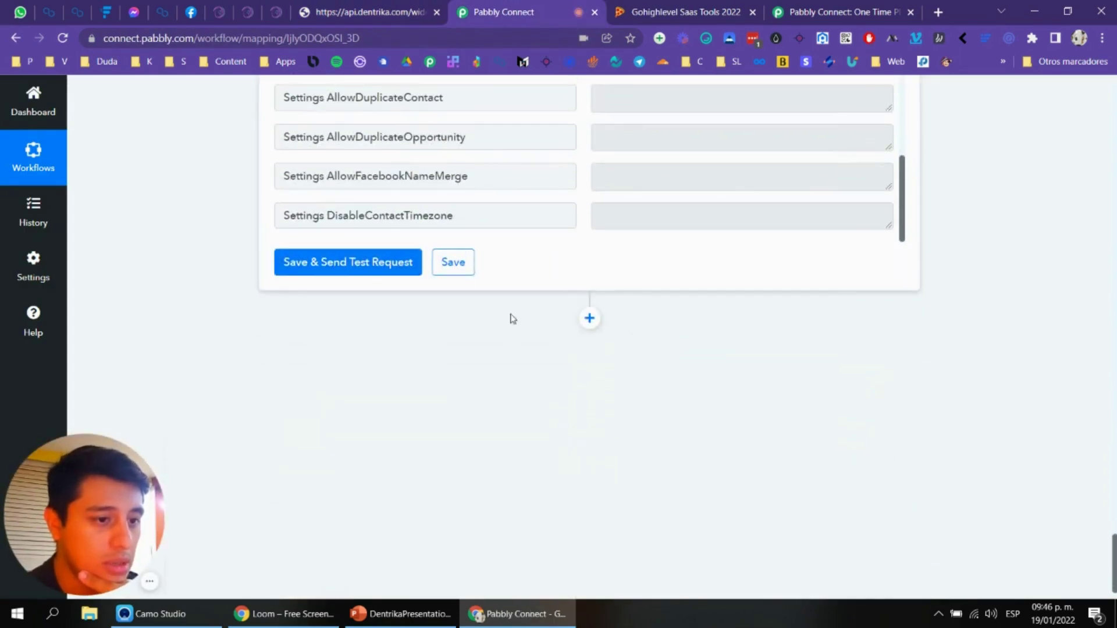
pyautogui.click(453, 261)
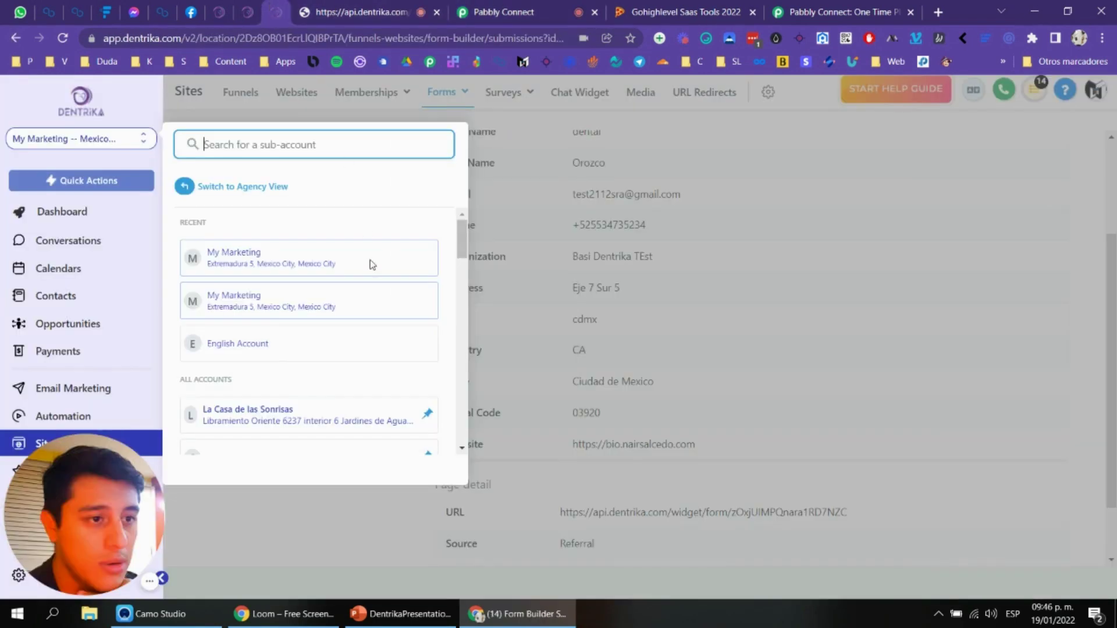
# Step: Search and scroll Dentrika's sub-account list for the newly created account
pyautogui.scroll(-2, 327, 308)
pyautogui.write('e')
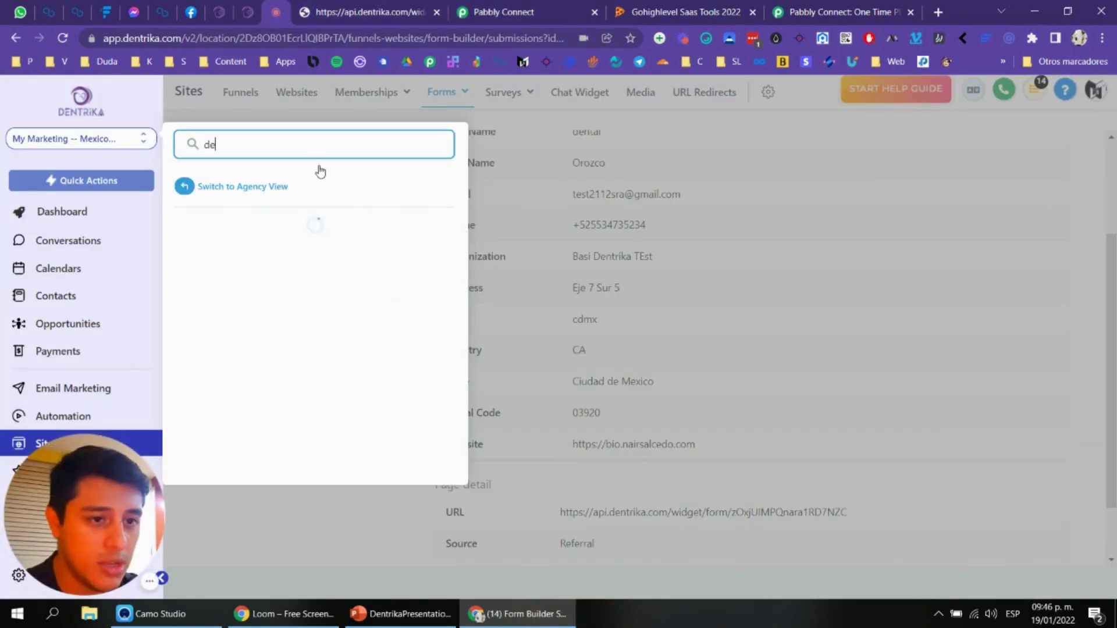
pyautogui.scroll(-5, 363, 299)
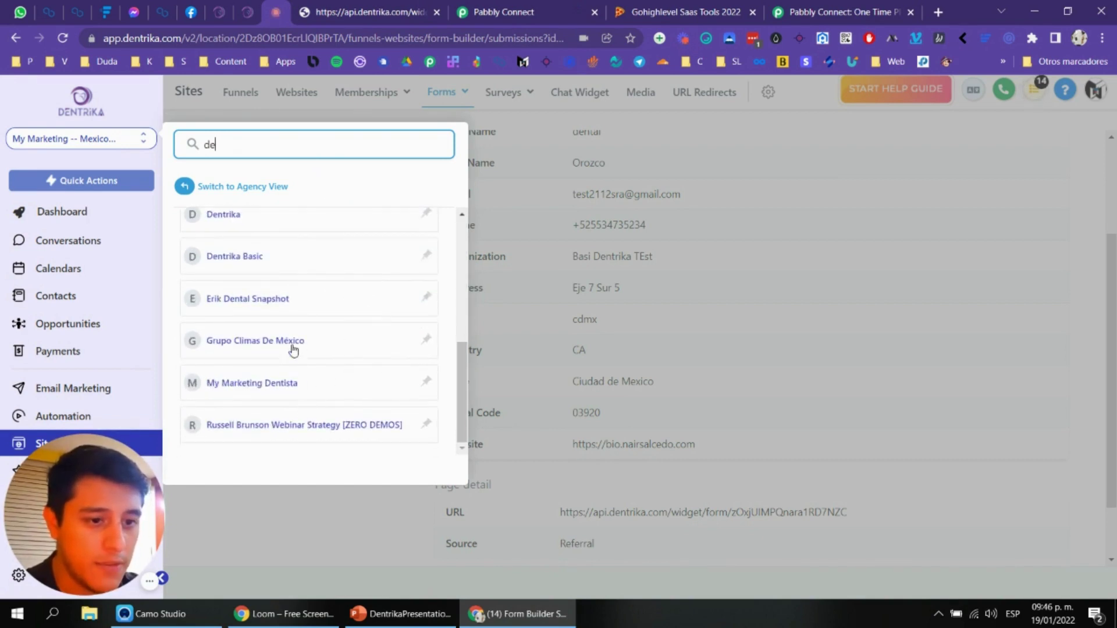
pyautogui.scroll(2, 292, 343)
pyautogui.scroll(2, 291, 274)
pyautogui.scroll(-2, 304, 316)
pyautogui.scroll(-1, 287, 371)
pyautogui.scroll(2, 312, 372)
pyautogui.scroll(3, 336, 332)
pyautogui.scroll(-5, 377, 337)
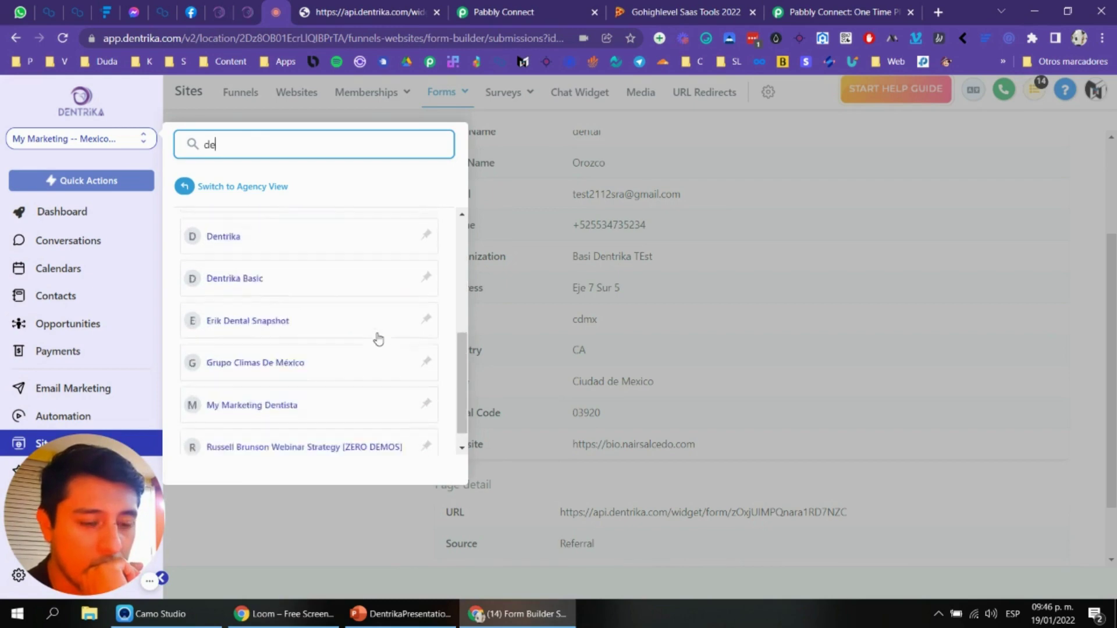
pyautogui.click(156, 579)
# Step: Select Basi Dentrika TEst from the reopened sub-account switcher
pyautogui.click(124, 142)
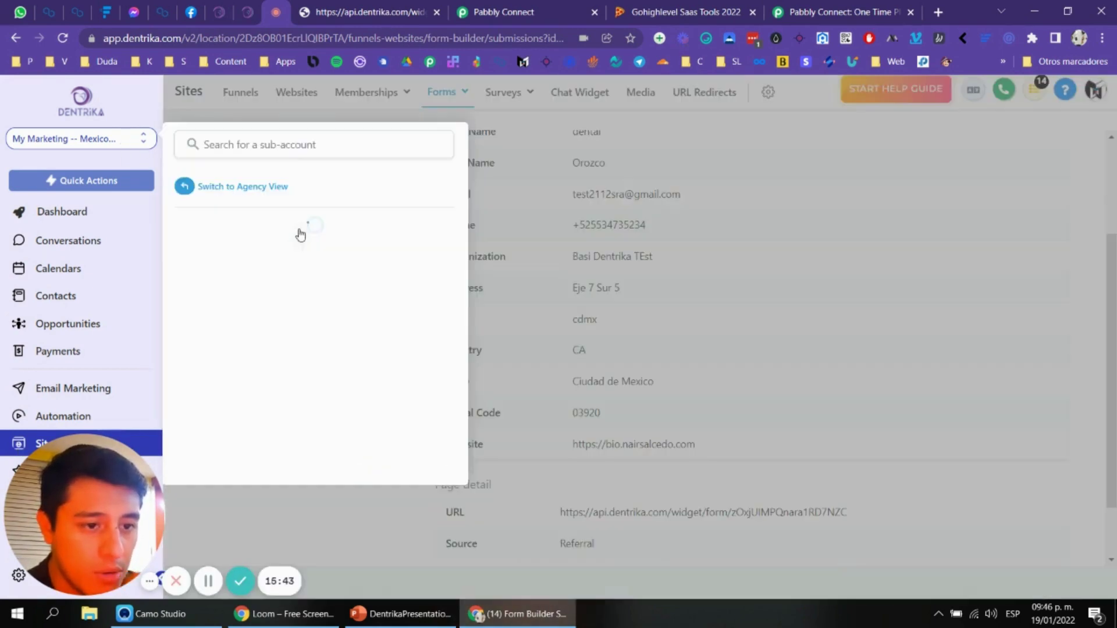
pyautogui.scroll(-5, 349, 274)
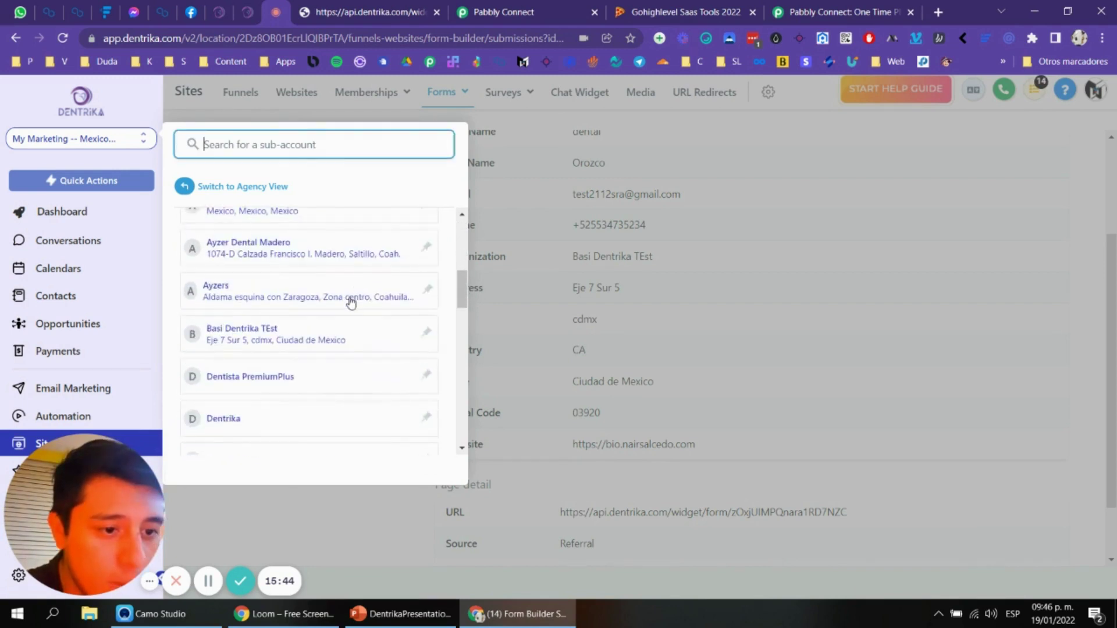
pyautogui.scroll(-3, 313, 309)
pyautogui.scroll(3, 297, 350)
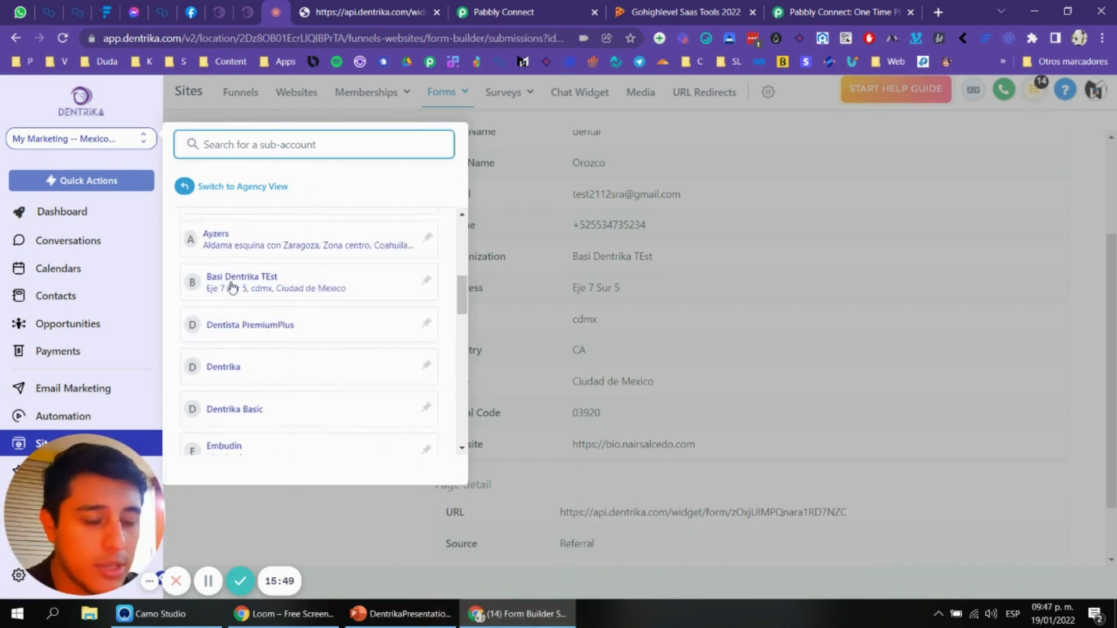
pyautogui.click(231, 283)
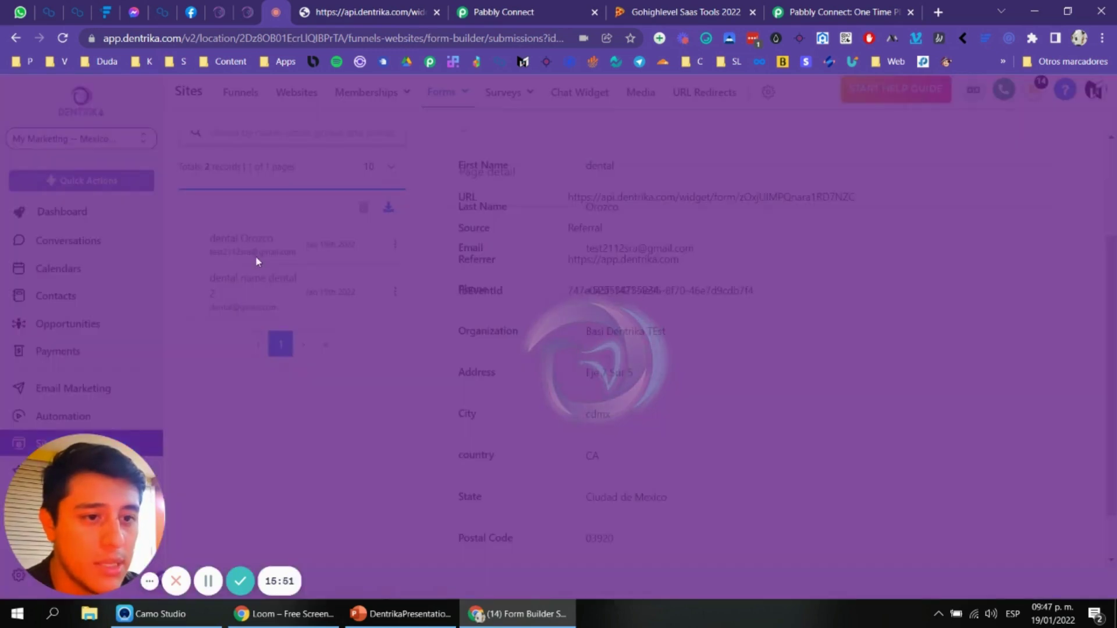
# Step: Close the New Client form page, leaving the sub-account switcher closed
pyautogui.click(372, 12)
pyautogui.scroll(-2, 503, 256)
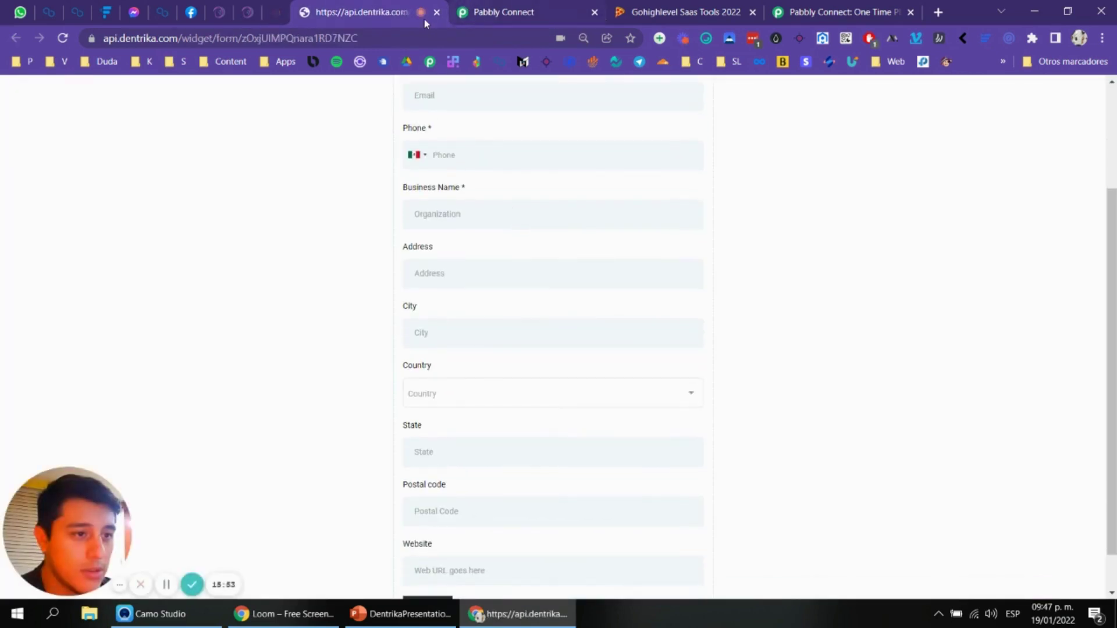
pyautogui.click(437, 12)
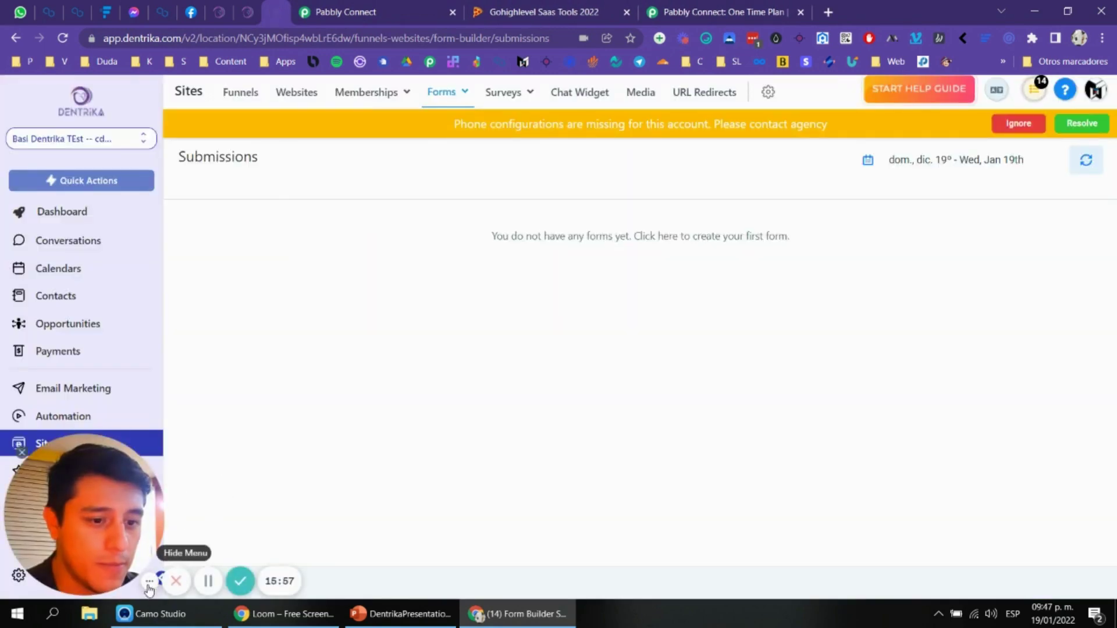
pyautogui.click(140, 139)
pyautogui.click(142, 211)
pyautogui.moveTo(90, 501); pyautogui.dragTo(512, 483)
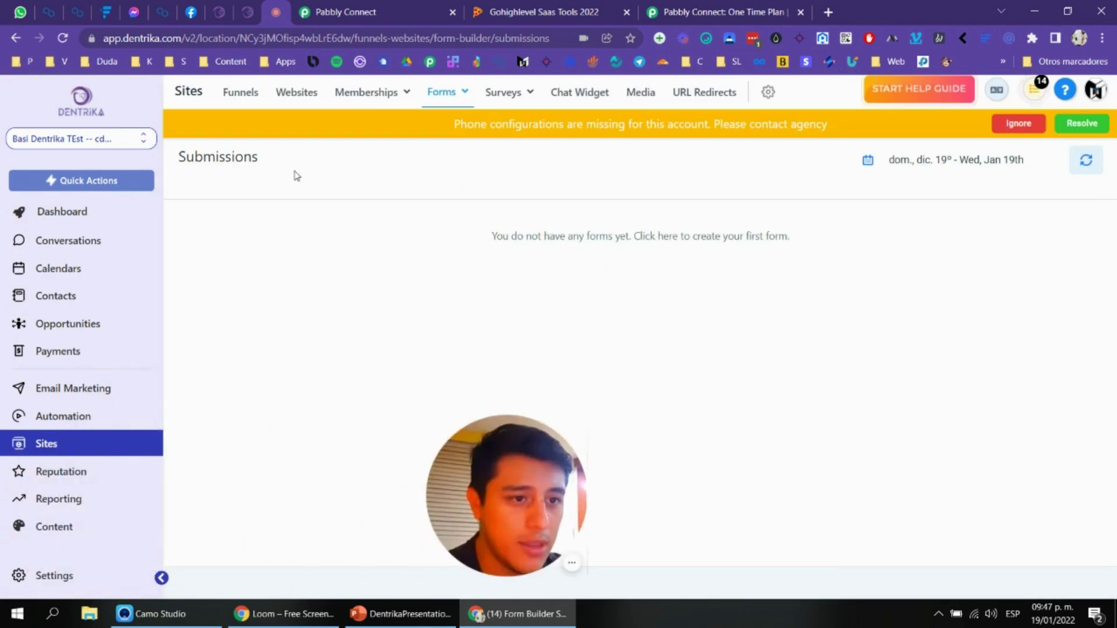
# Step: Review the new sub-account's funnels and automation workflows, ignoring the phone warning, then open its dashboard
pyautogui.click(239, 92)
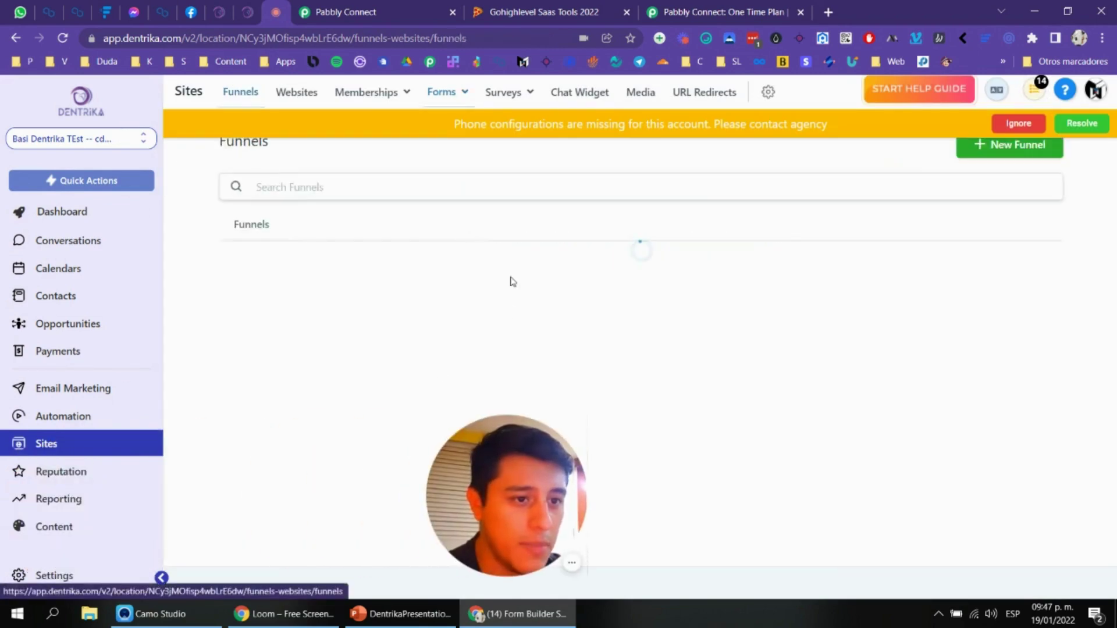
pyautogui.click(1016, 125)
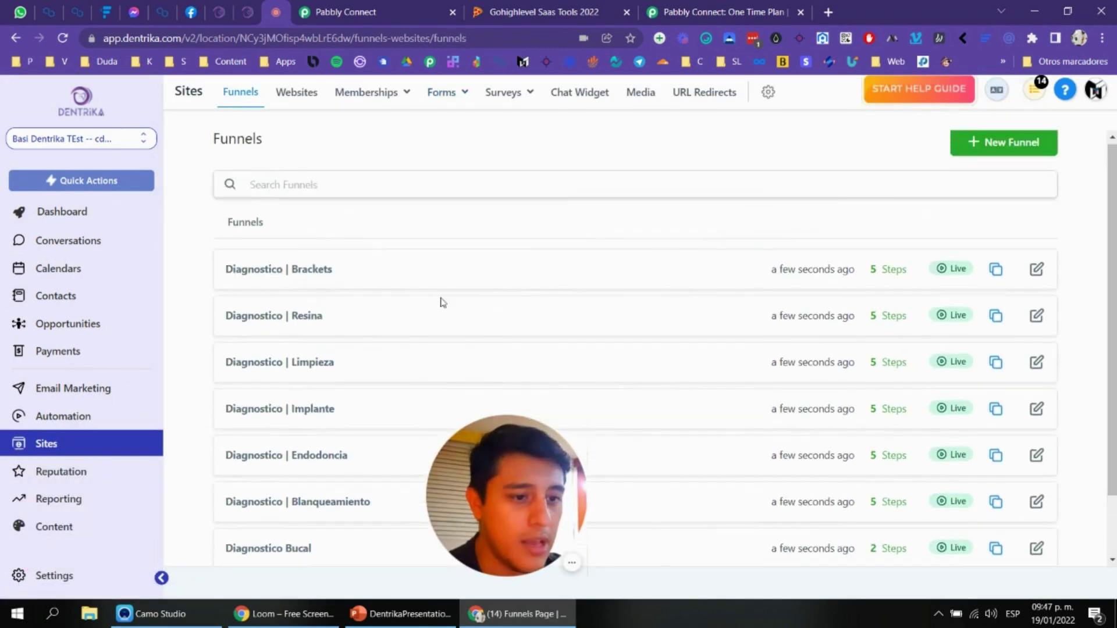
pyautogui.scroll(-1, 518, 356)
pyautogui.moveTo(511, 489); pyautogui.dragTo(590, 483)
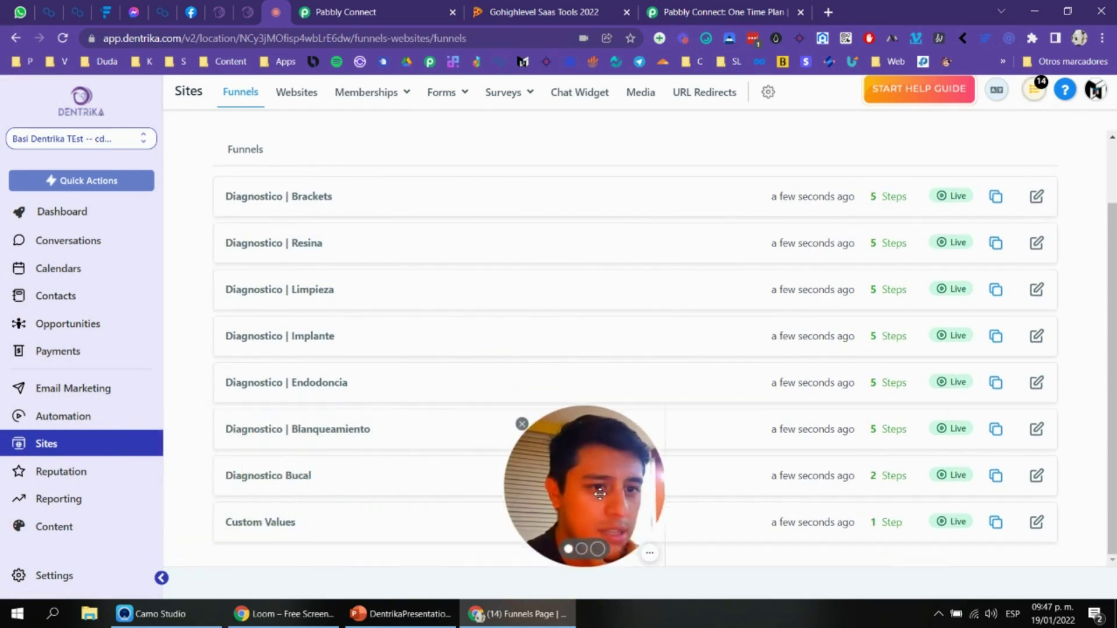
pyautogui.click(117, 415)
pyautogui.moveTo(588, 412); pyautogui.dragTo(58, 435)
pyautogui.click(82, 216)
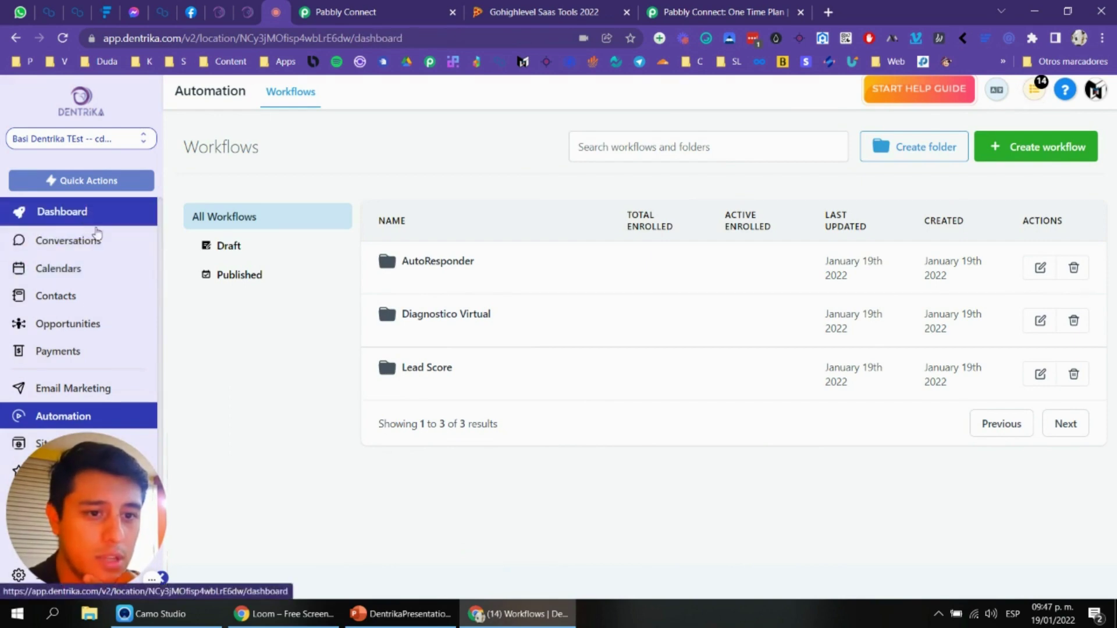
pyautogui.moveTo(131, 533); pyautogui.dragTo(353, 513)
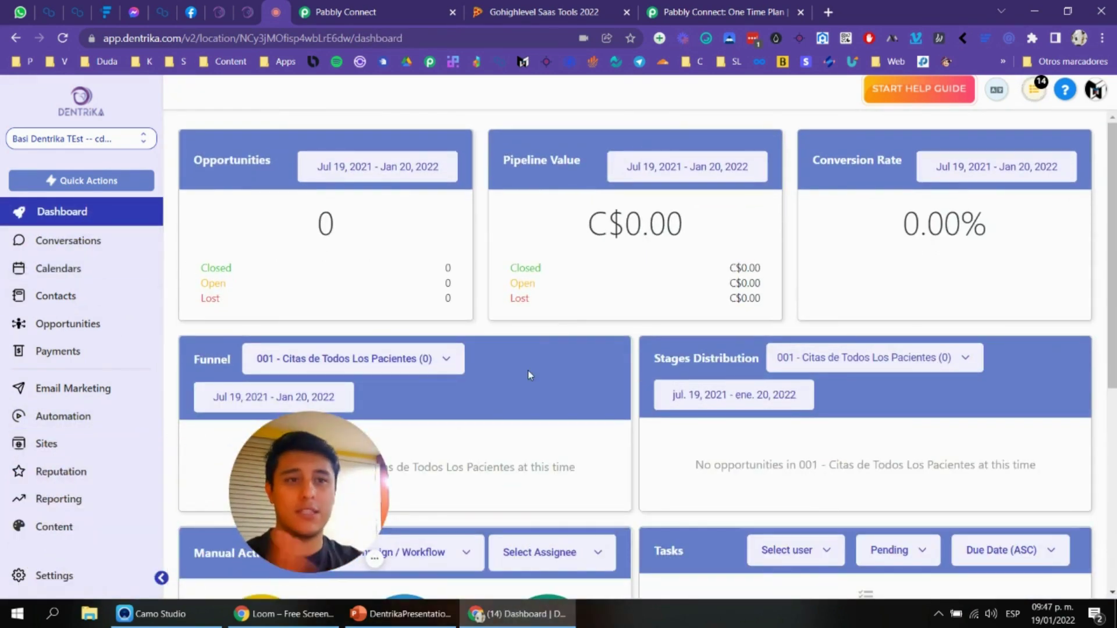
# Step: Share the AutoCreate Subaccount - New Client workflow, copy its link, and close the dialog
pyautogui.click(344, 9)
pyautogui.scroll(15, 835, 280)
pyautogui.scroll(15, 706, 319)
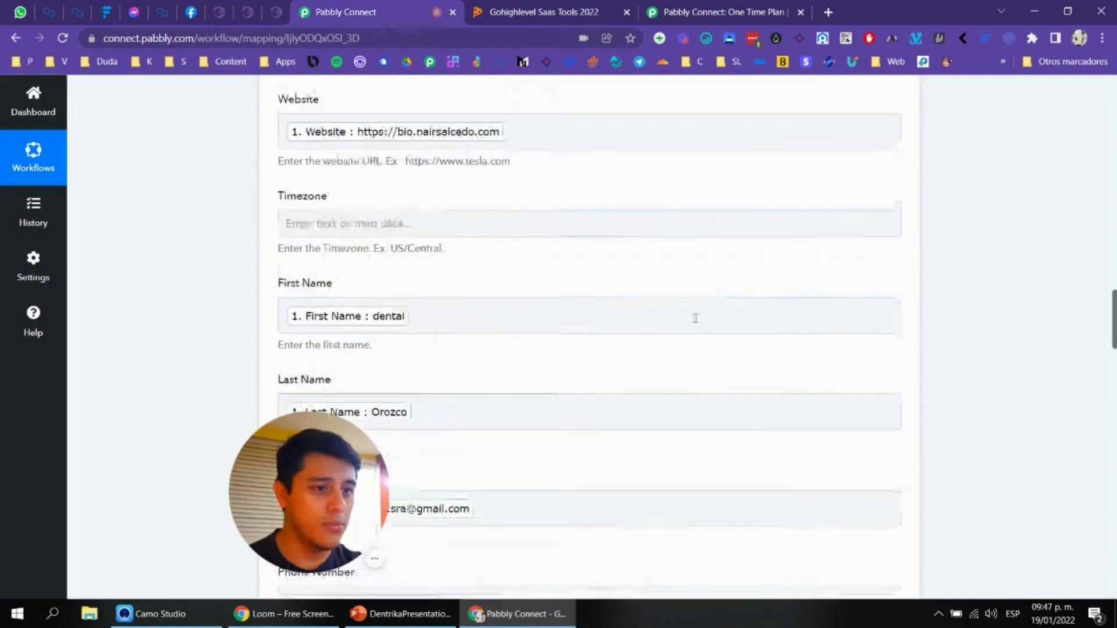
pyautogui.scroll(15, 806, 253)
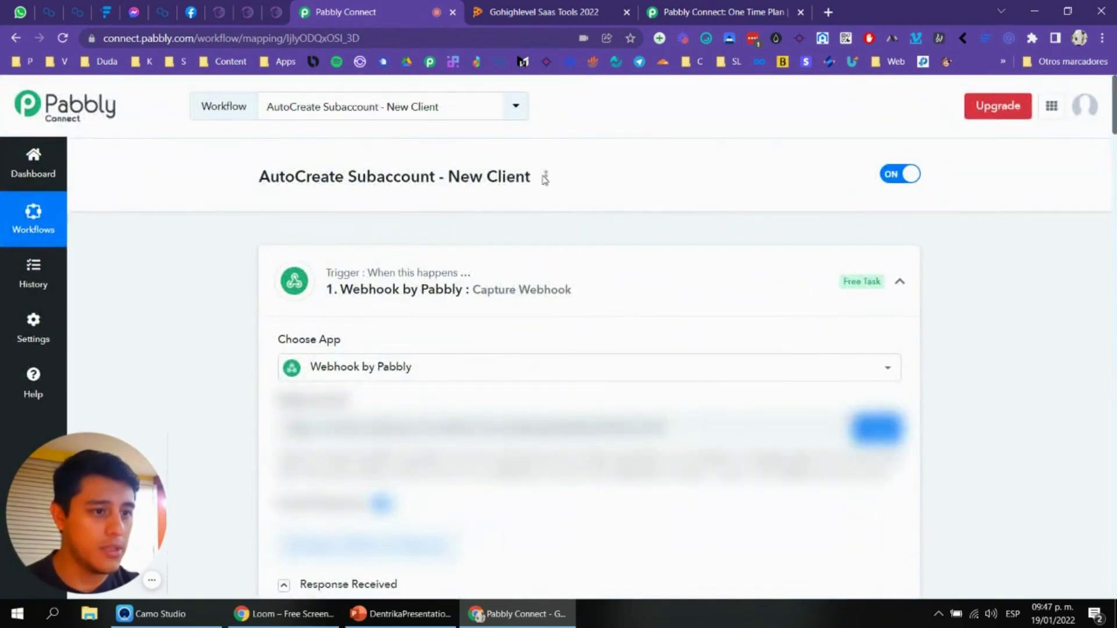
pyautogui.click(546, 178)
pyautogui.click(494, 250)
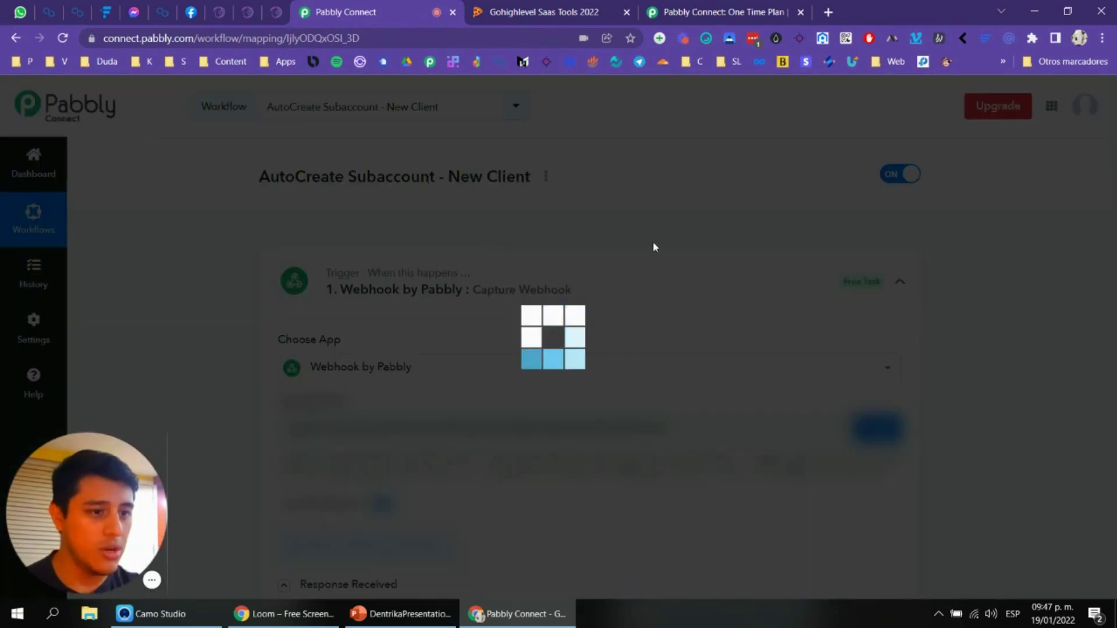
pyautogui.click(701, 355)
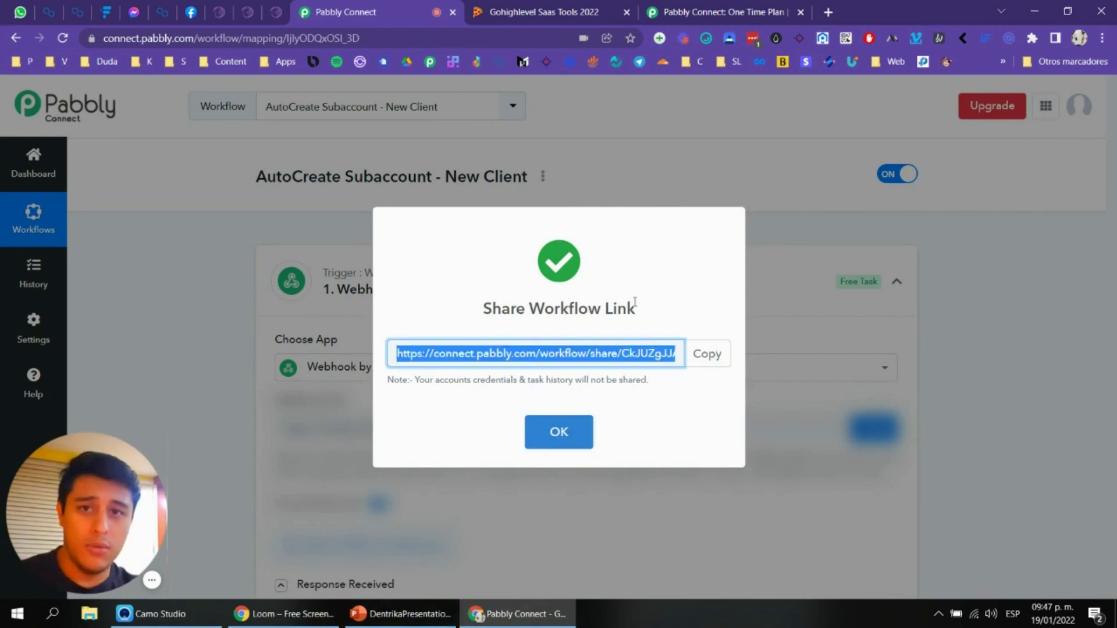
pyautogui.click(559, 431)
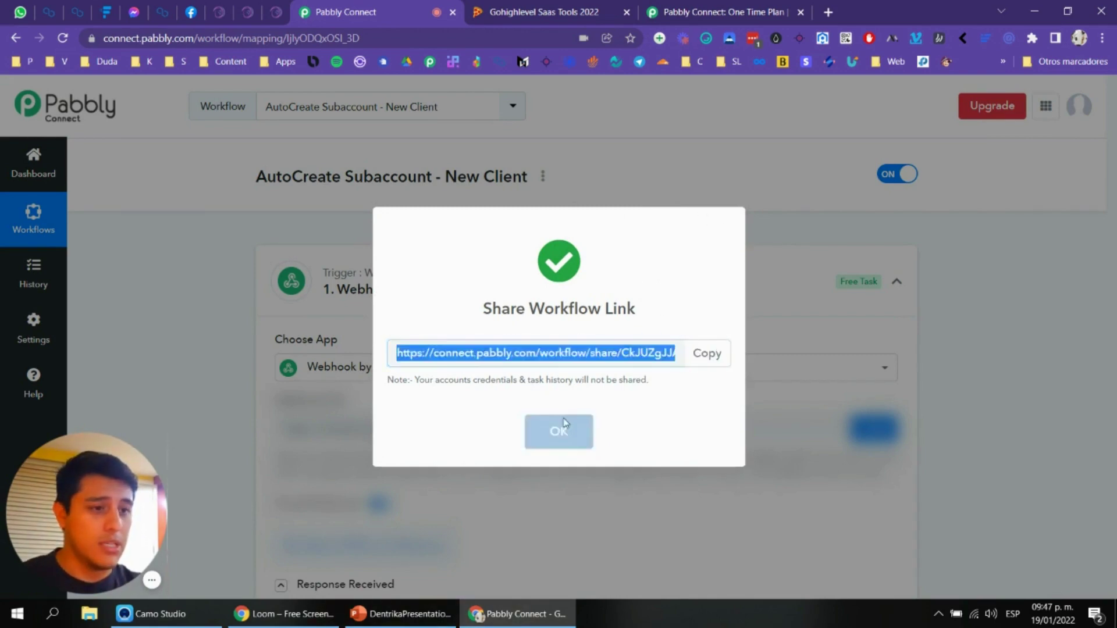